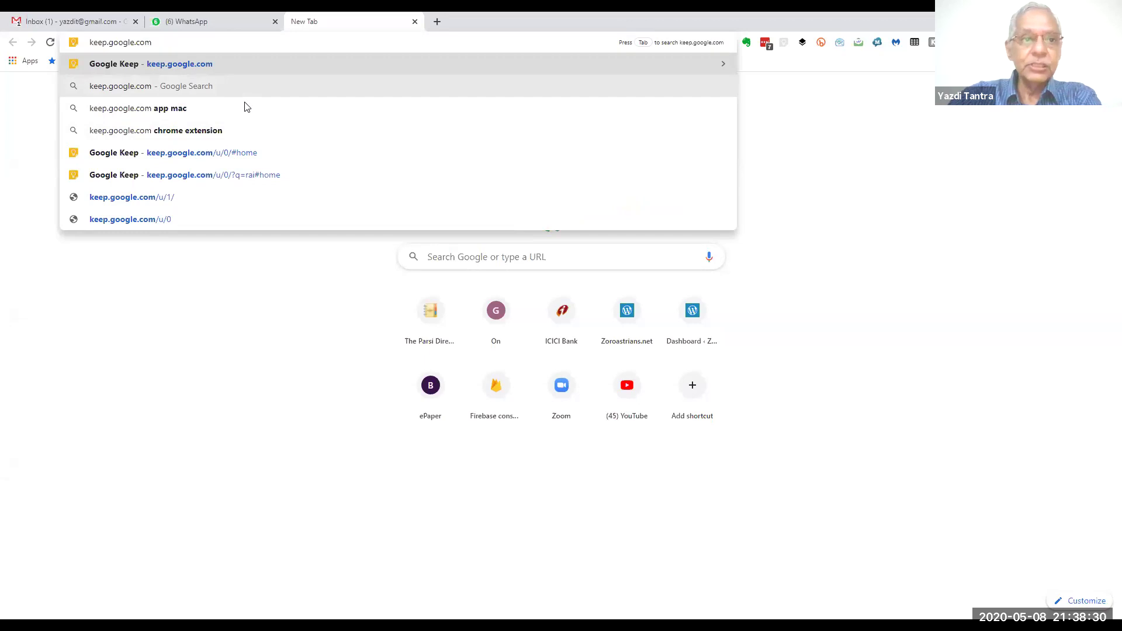
Open Google Keep and create a note titled "Reminders" with the text "Remember to get the milk"
left_click(225, 63)
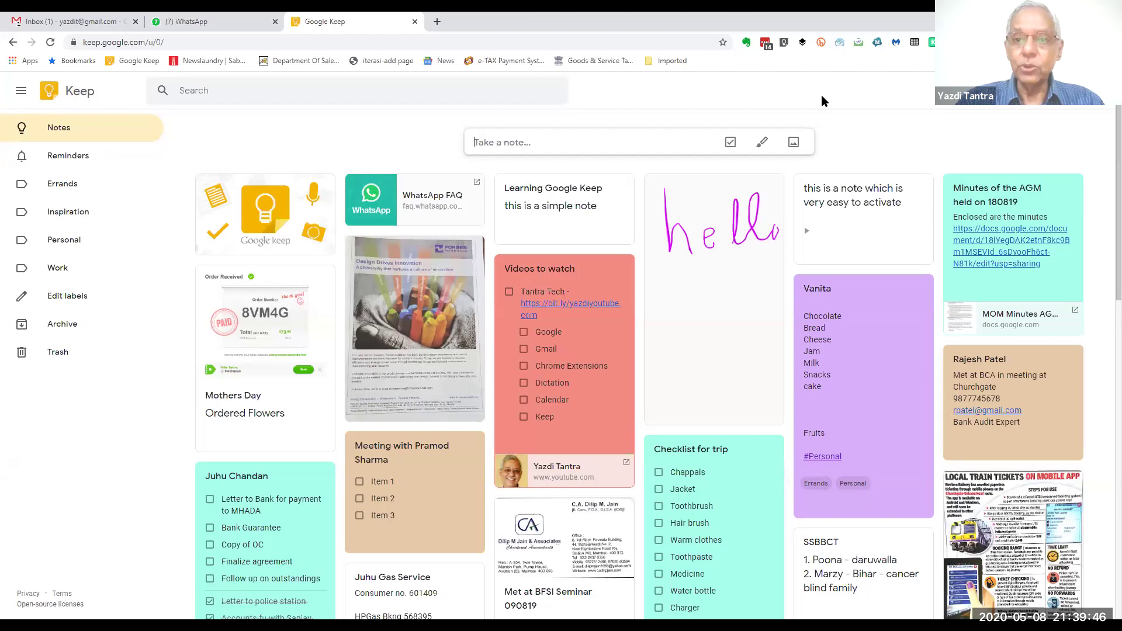
left_click(530, 142)
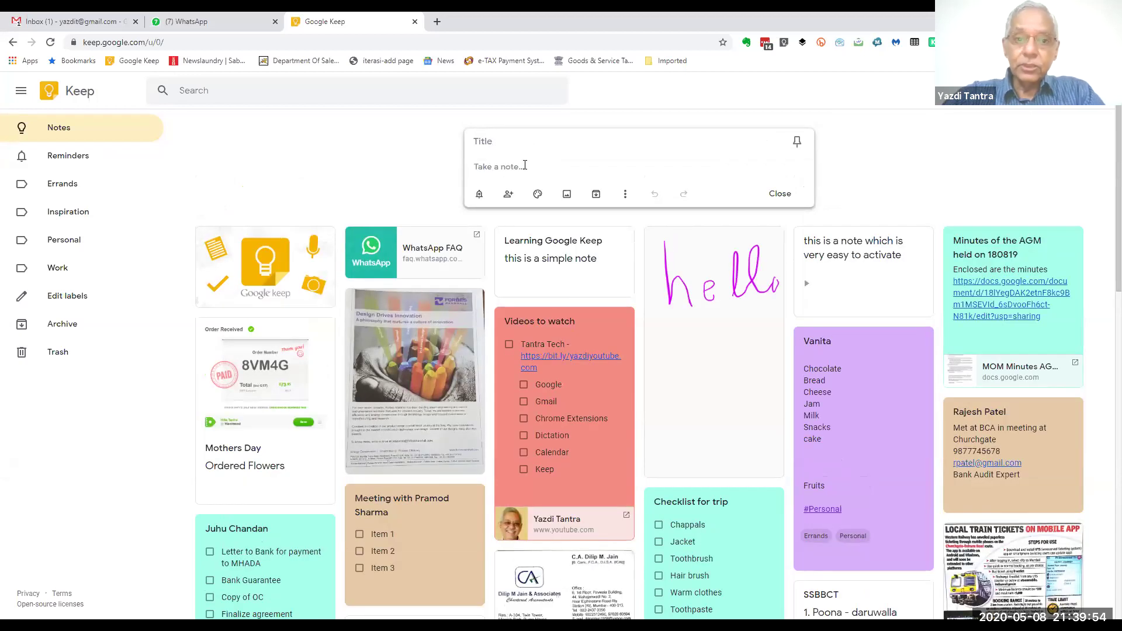
type("Re")
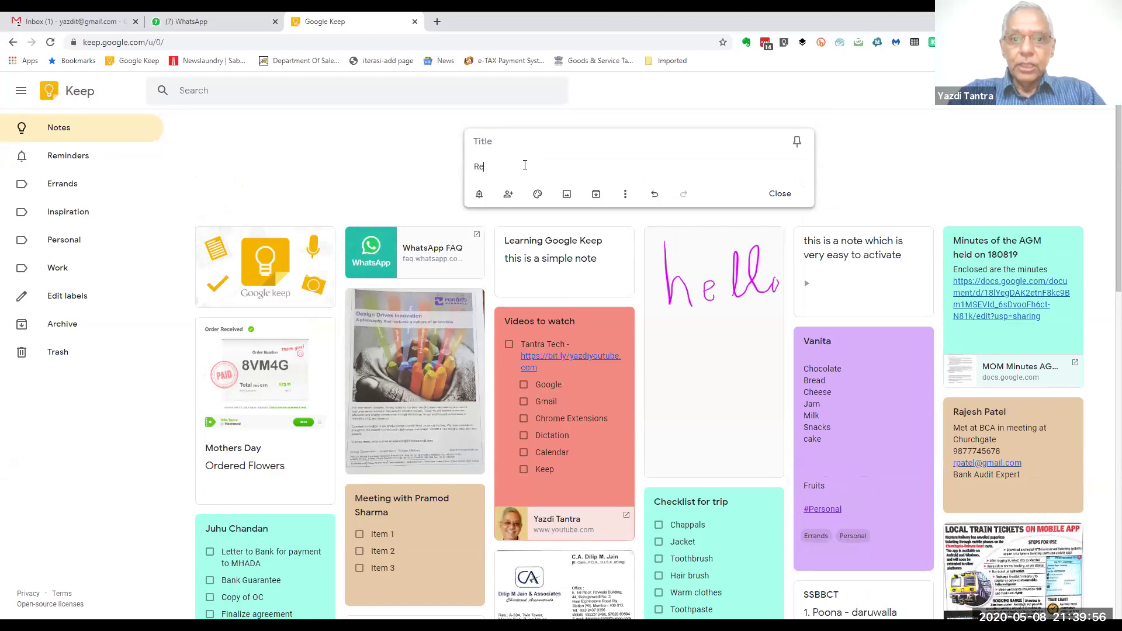
type("member ")
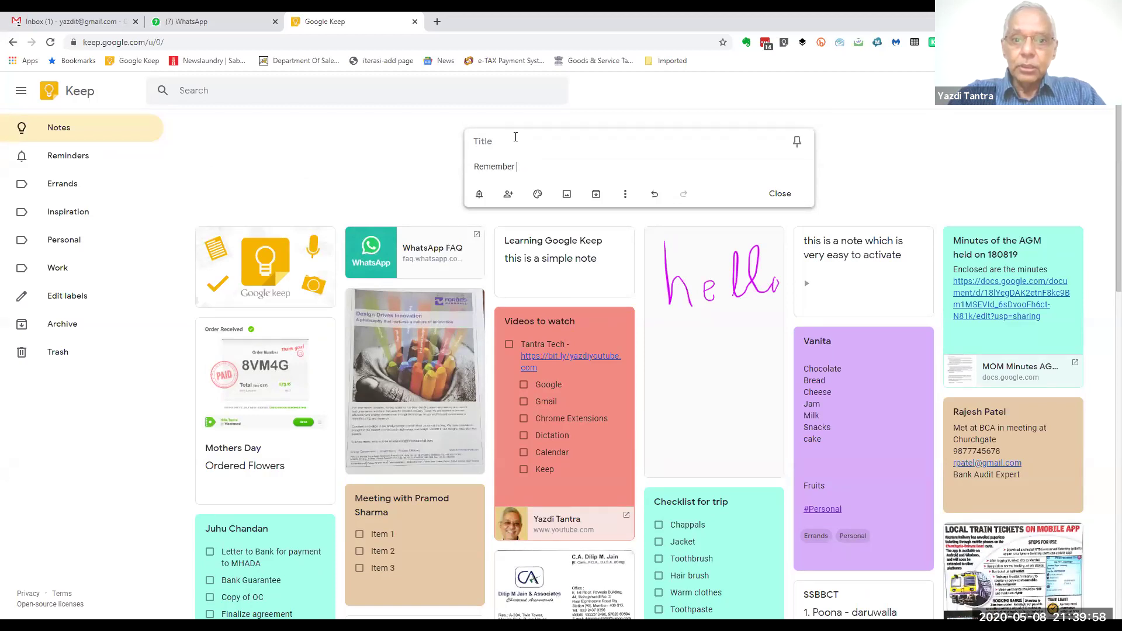
type("to get the milk")
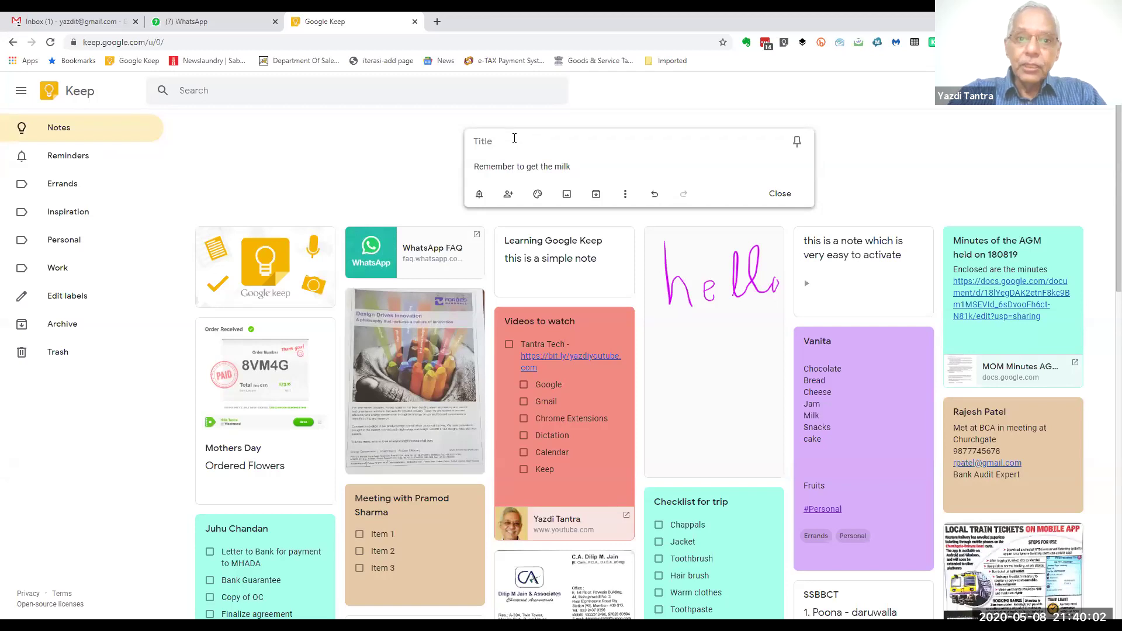
left_click(513, 137)
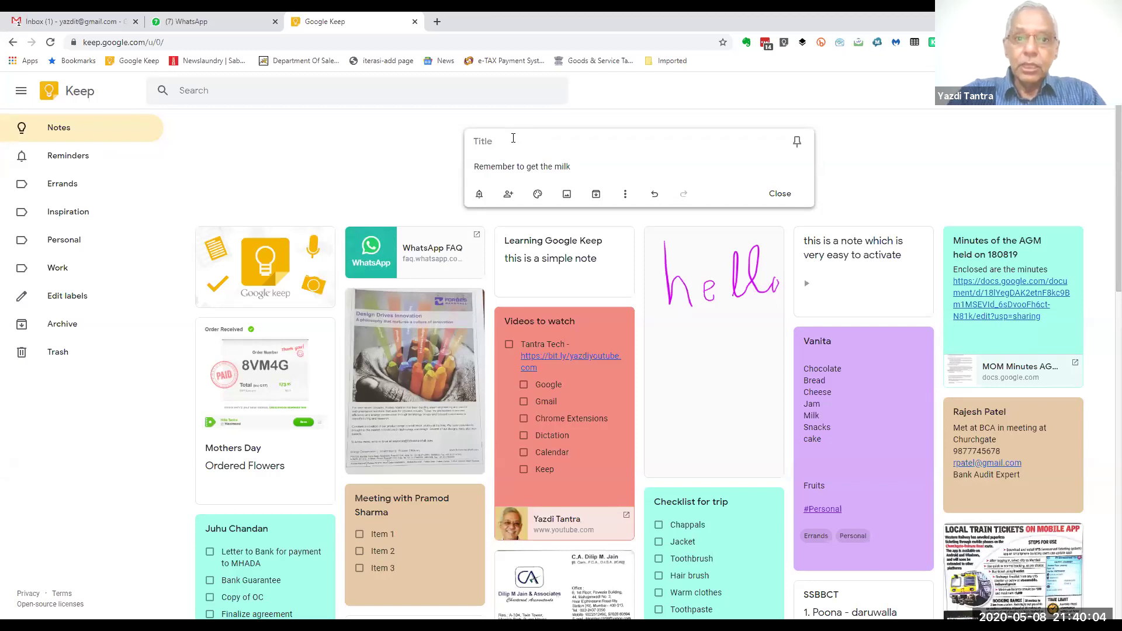
type("Reminders")
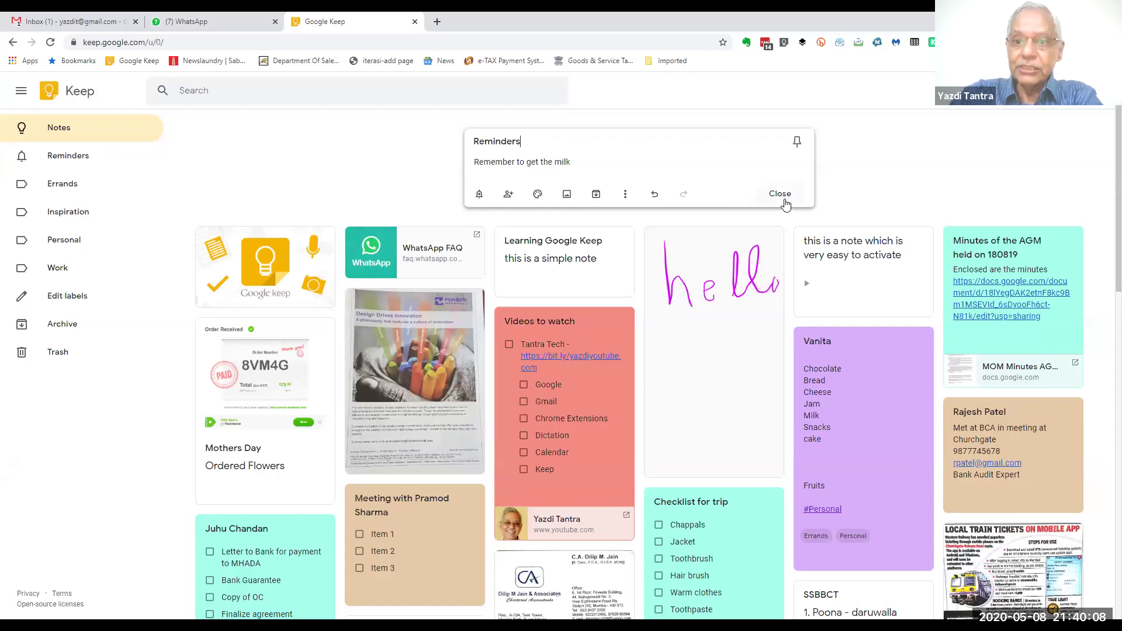
left_click(780, 194)
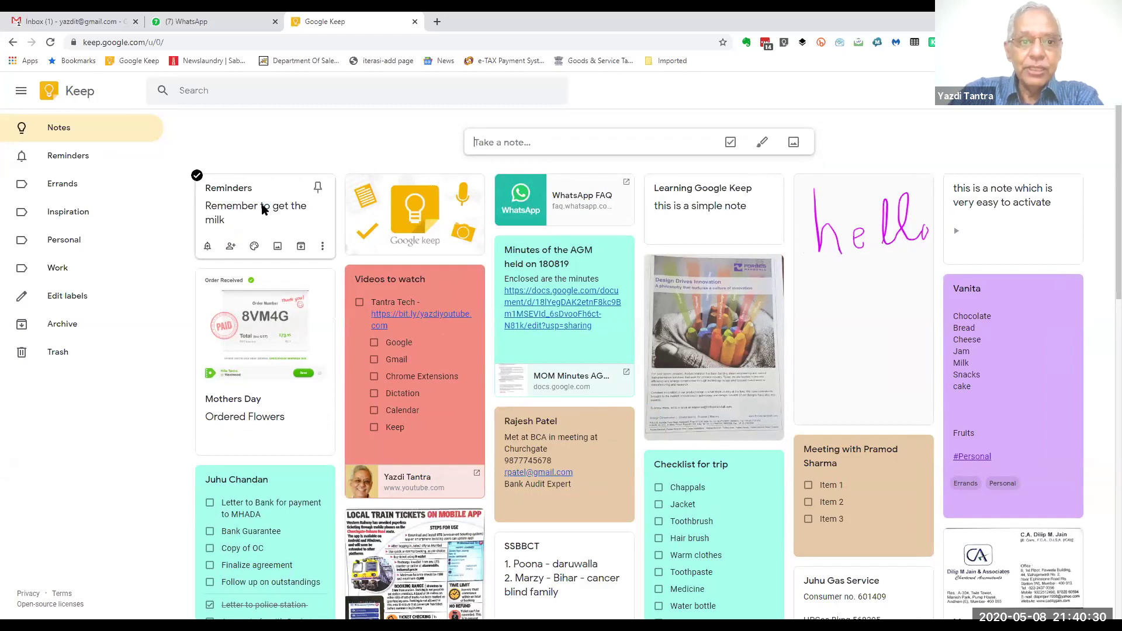
Open the Reminders note to view it and close it again, and close the WhatsApp browser tab
left_click(262, 209)
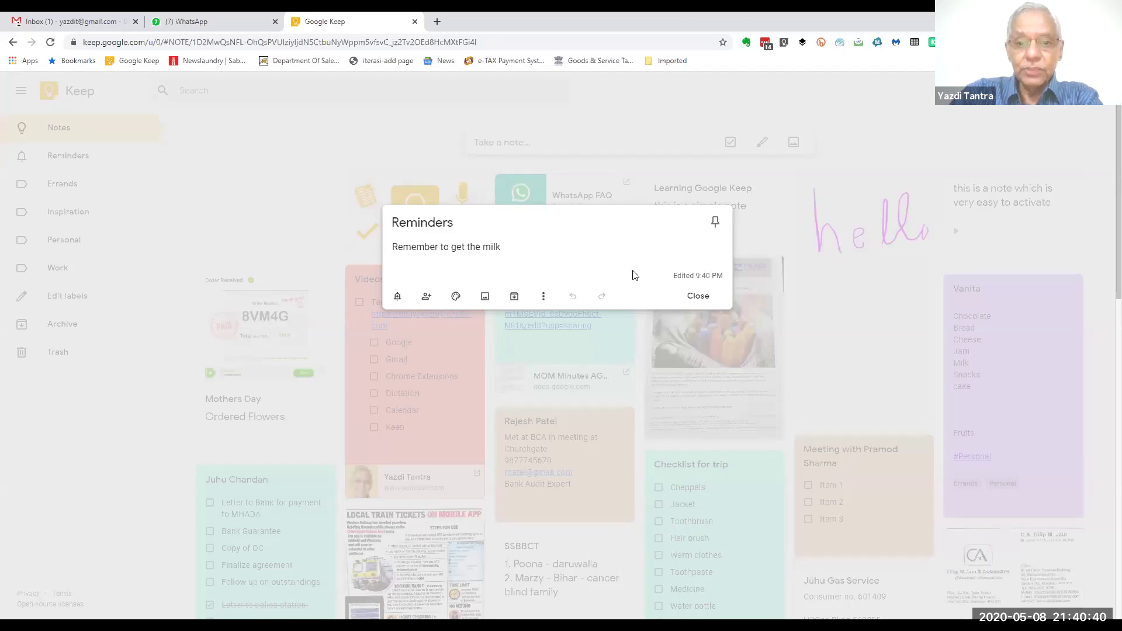
left_click(698, 296)
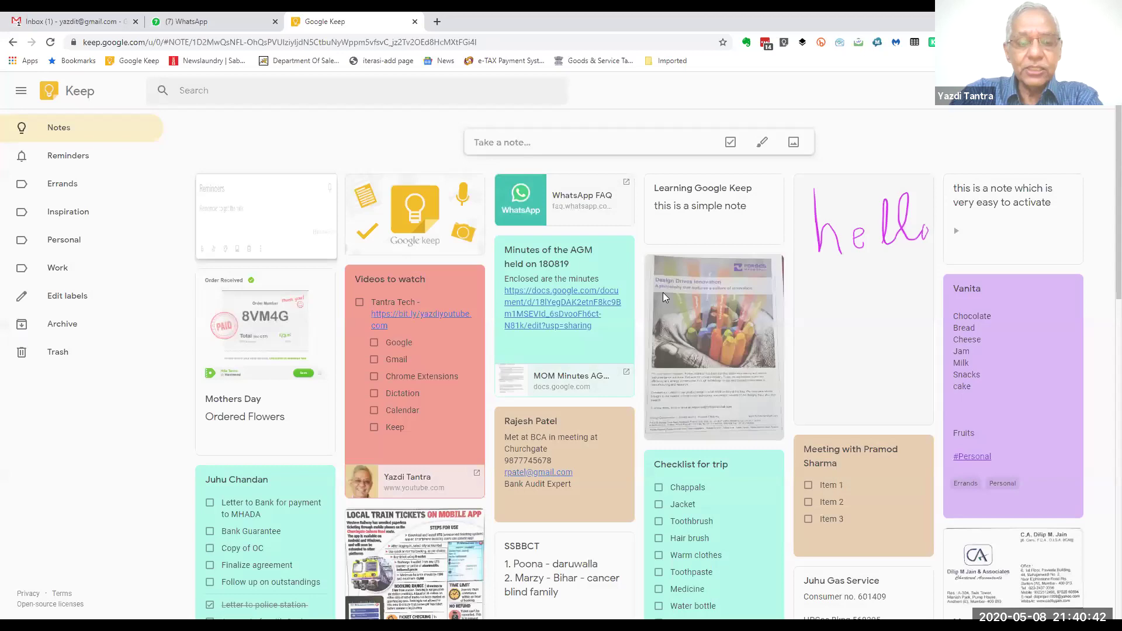
mouse_move(255, 246)
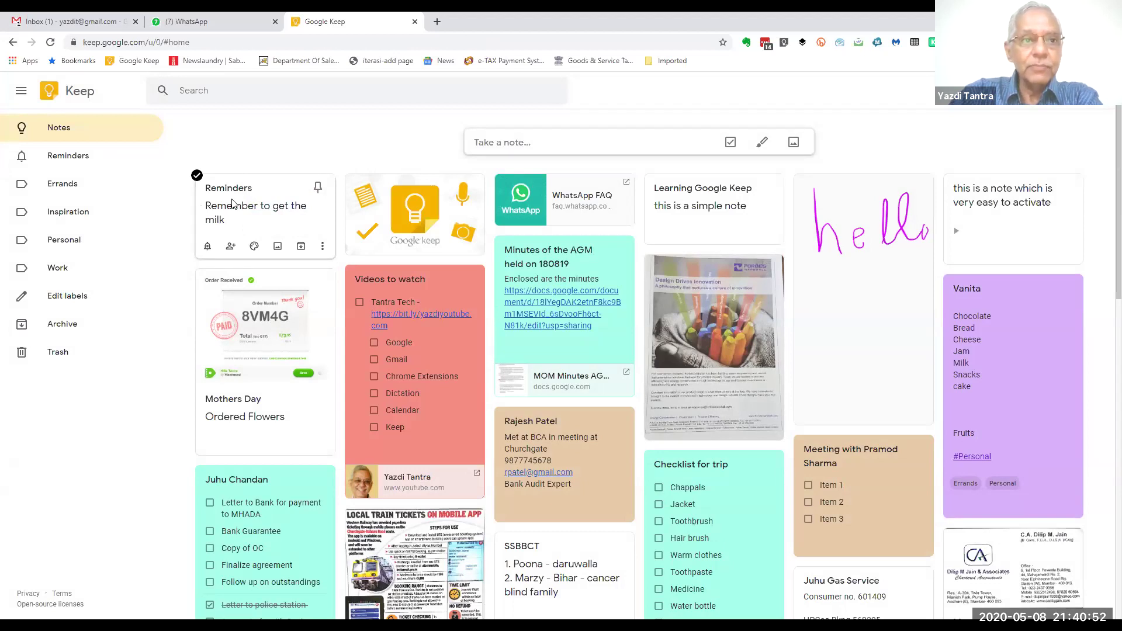
left_click(275, 22)
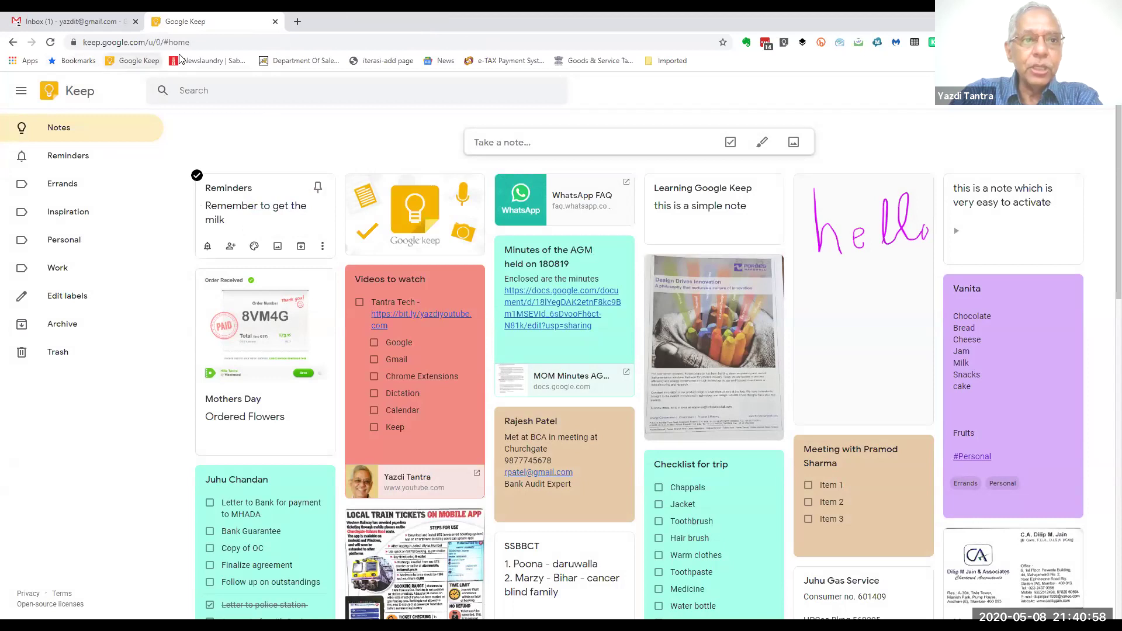
Reopen the Reminders note and extend its text with "from the grocery store"
left_click(289, 217)
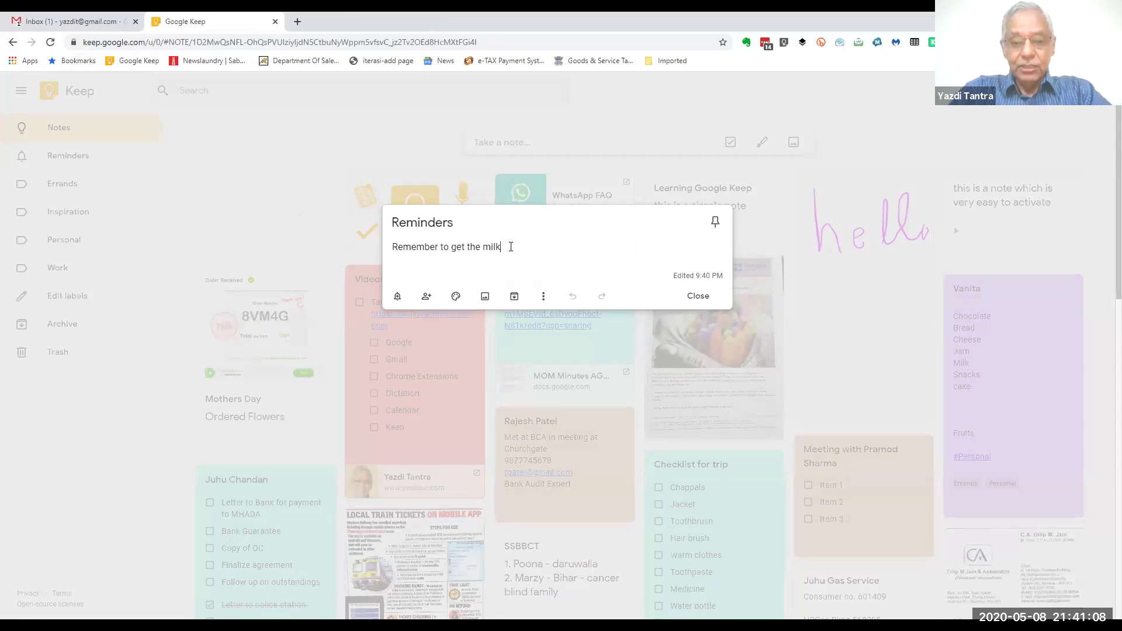
type("from")
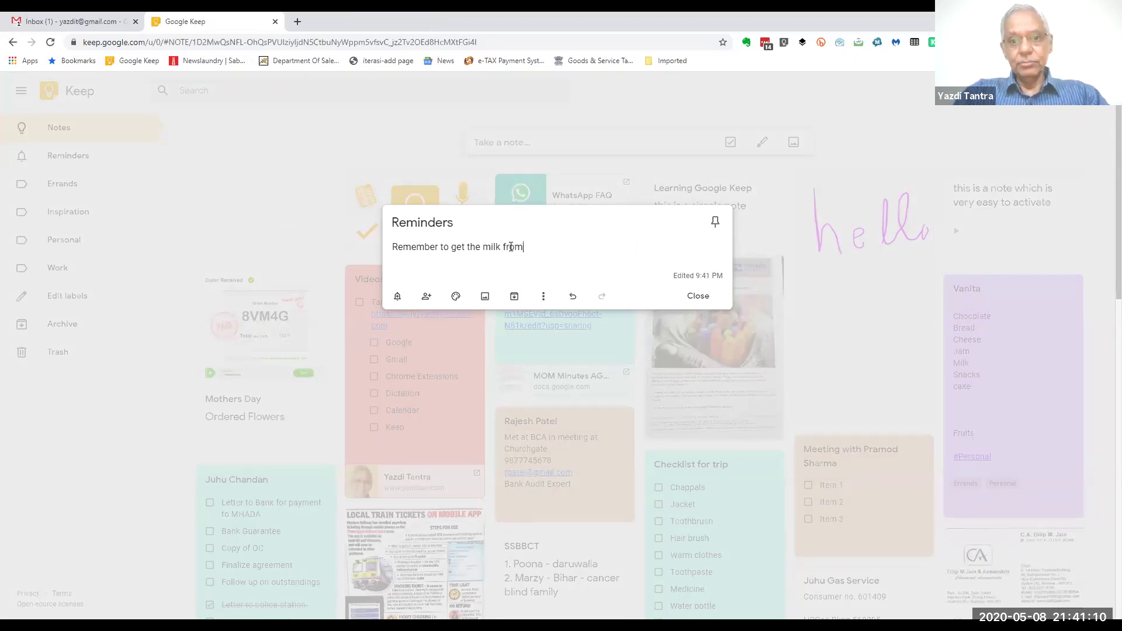
type(" the groc")
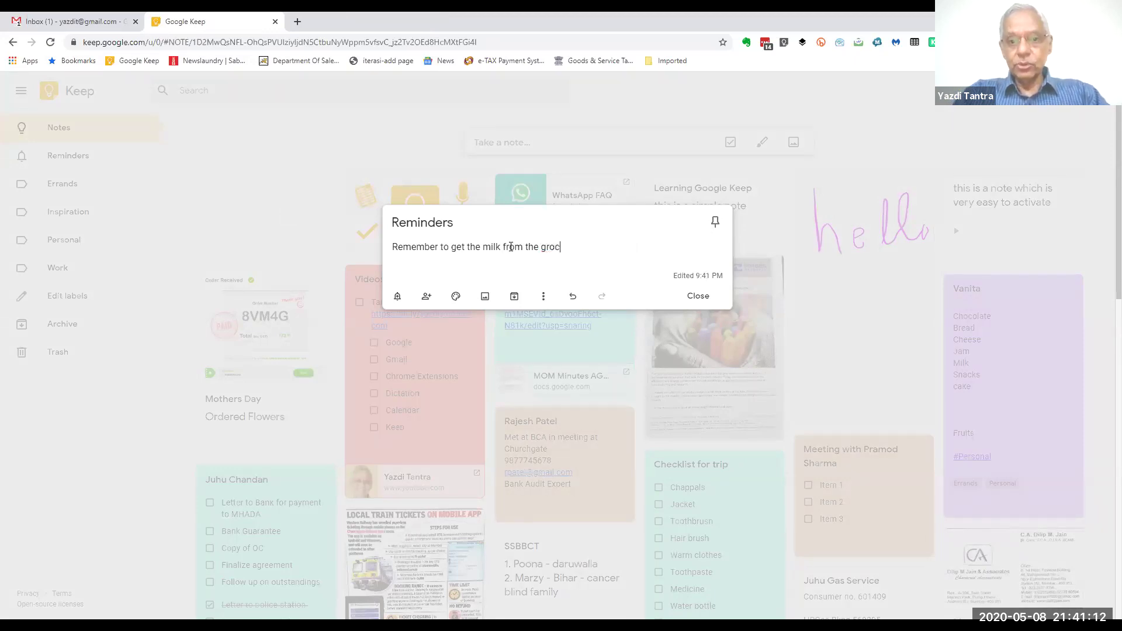
type("ery store")
Add a second line to the Reminders note reading "Get stationery from the stationery store"
key("Return")
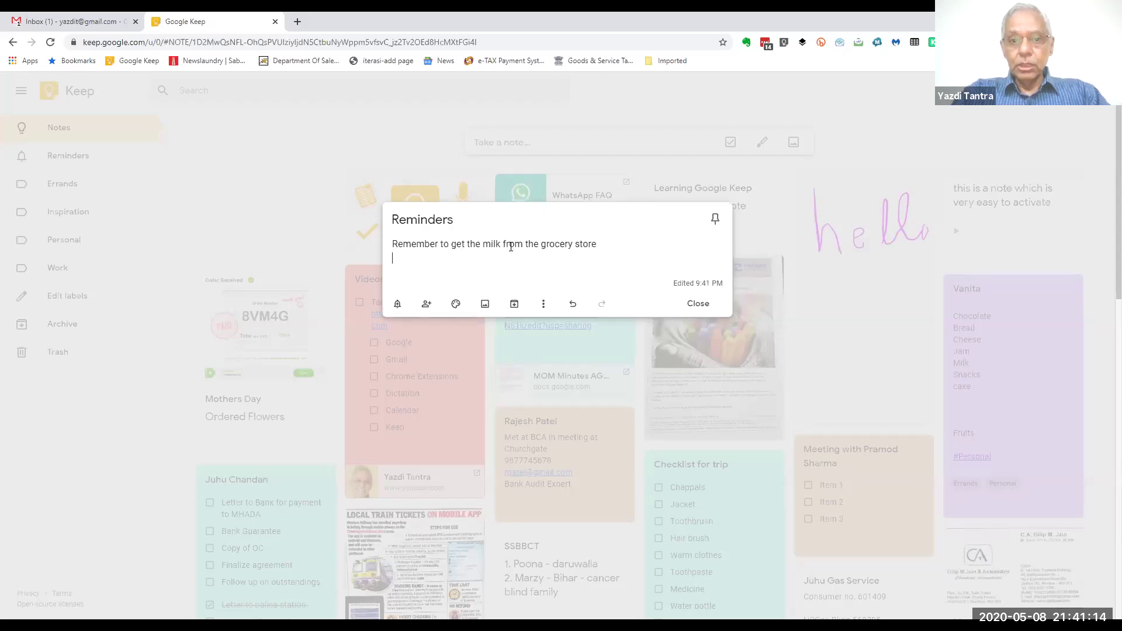
type("Get stat")
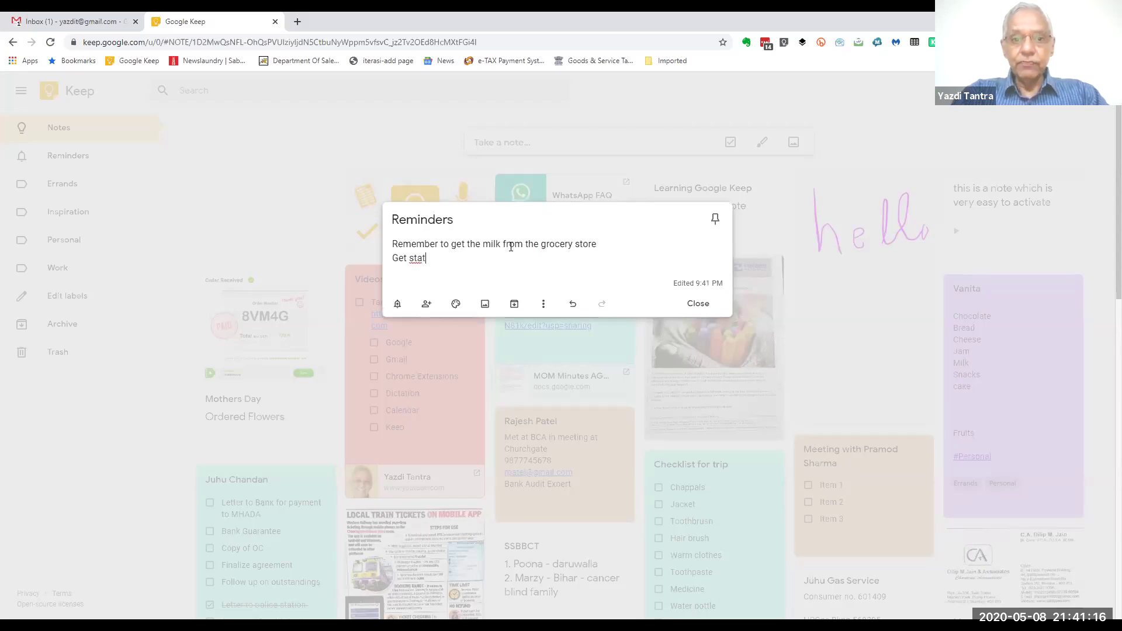
type("ionery ")
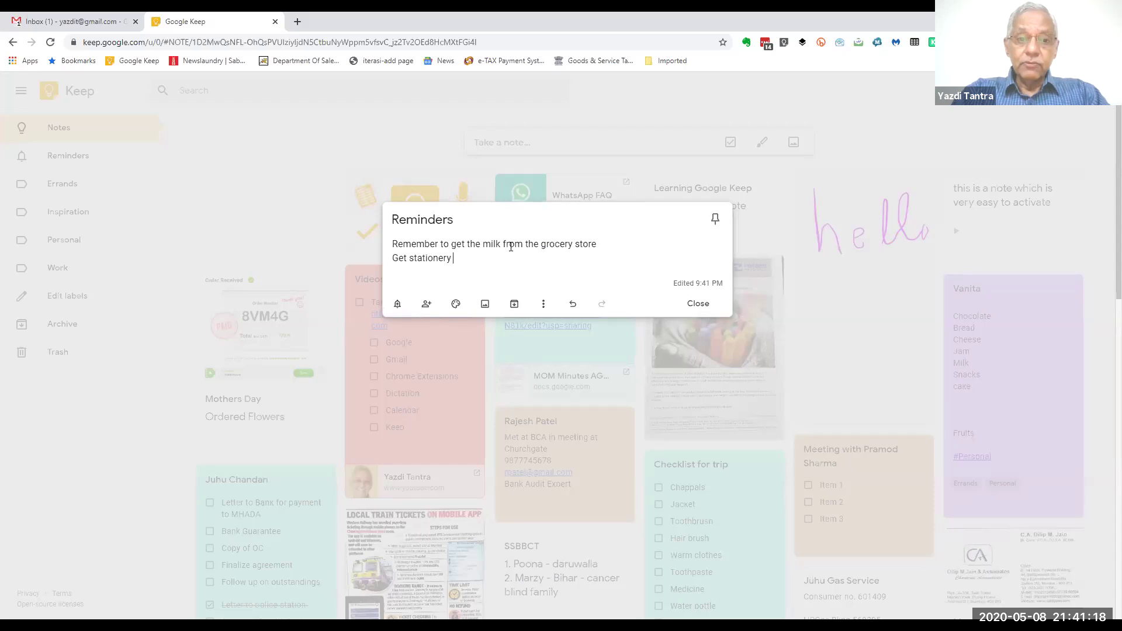
type("from the sta")
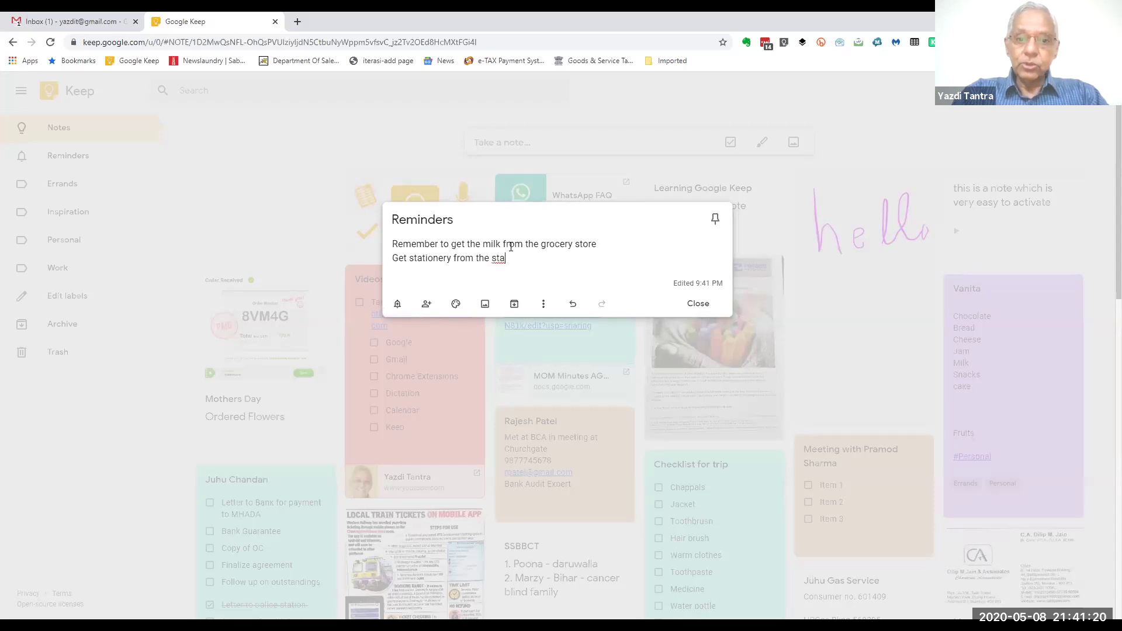
type("tionery store")
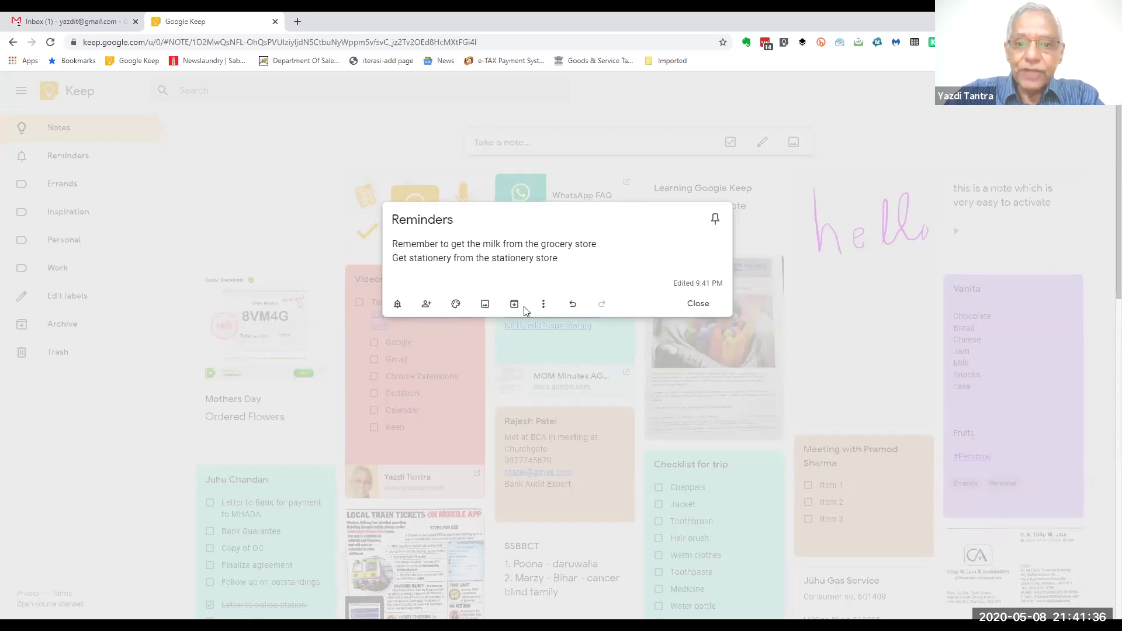
Start a custom date and time reminder for the note and choose May 9, 2020 as its date
left_click(398, 304)
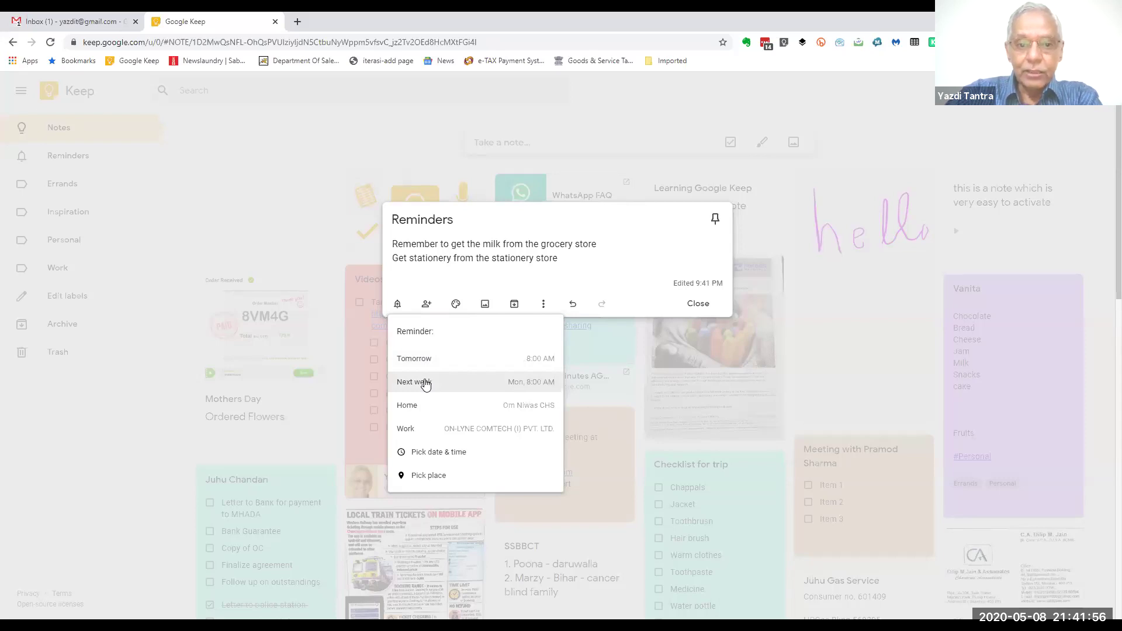
left_click(435, 453)
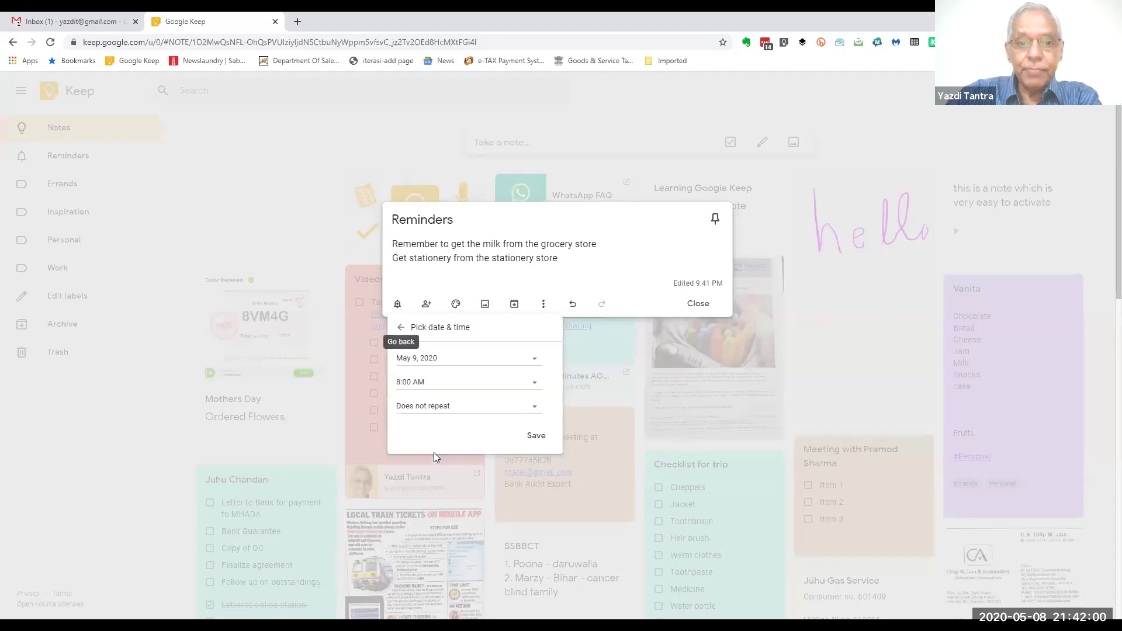
left_click(533, 363)
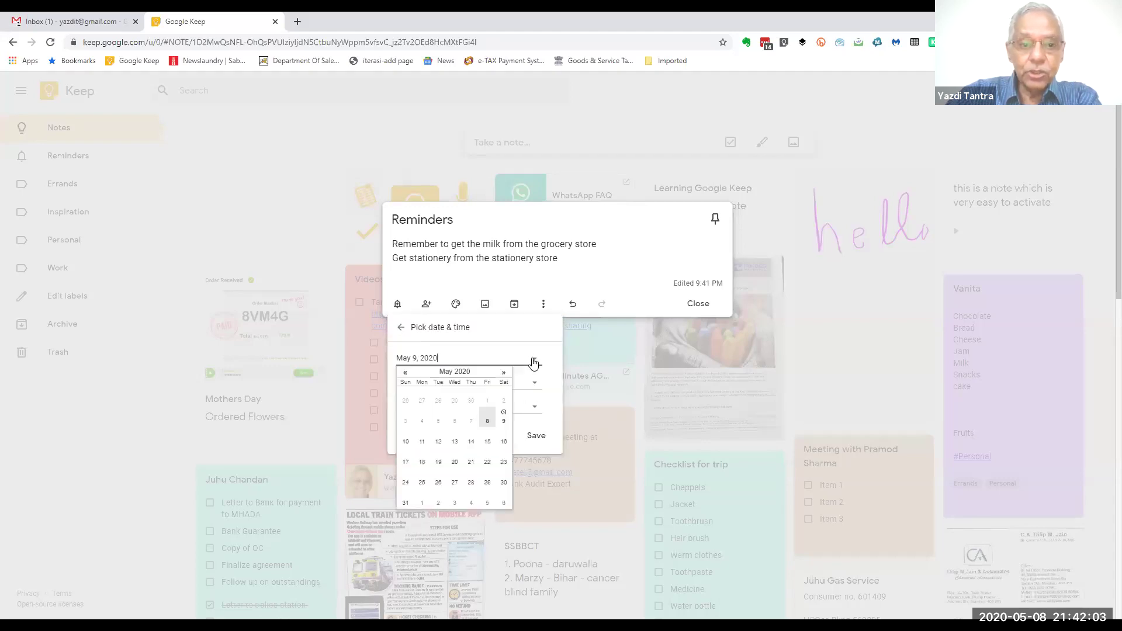
left_click(505, 422)
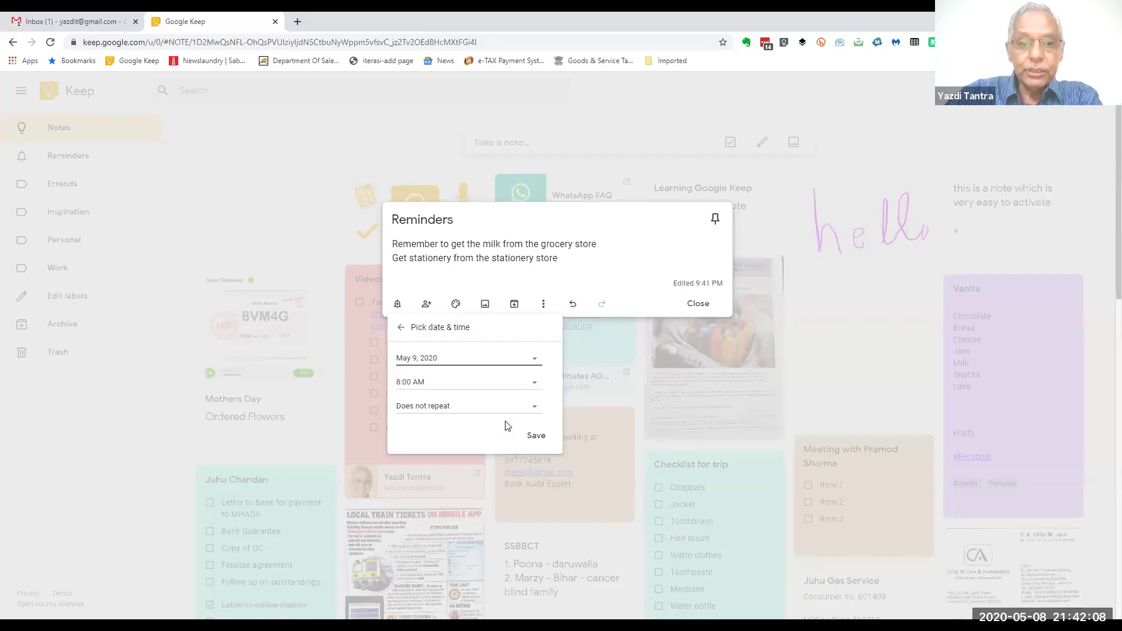
Set the custom reminder's time to 11:00 AM
left_click(458, 382)
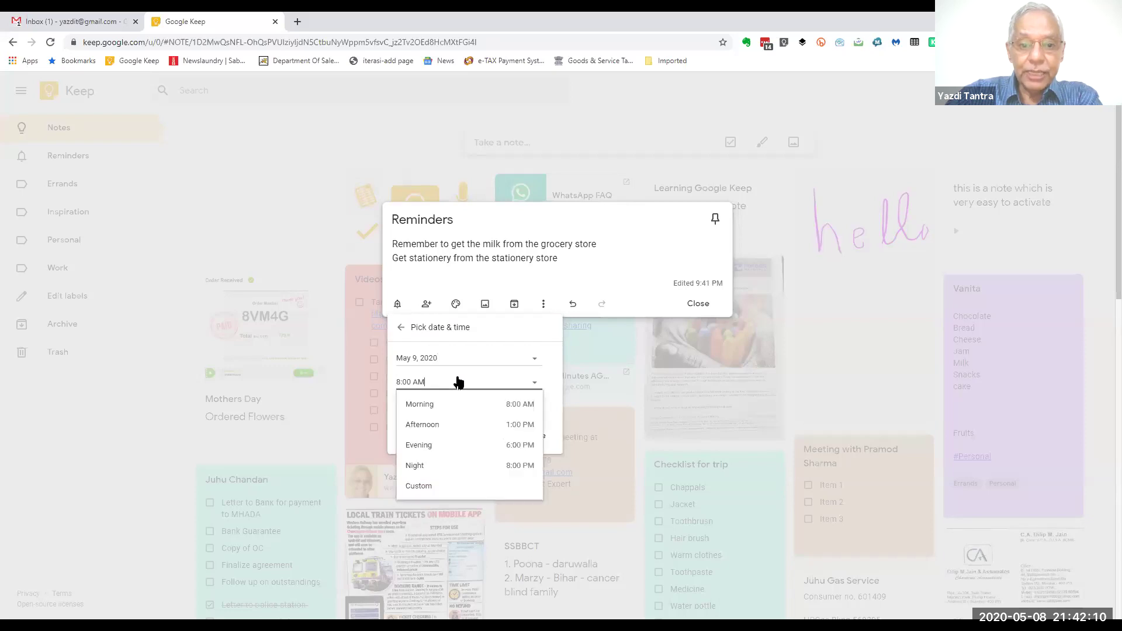
left_click(402, 383)
left_click(466, 357)
left_click(470, 330)
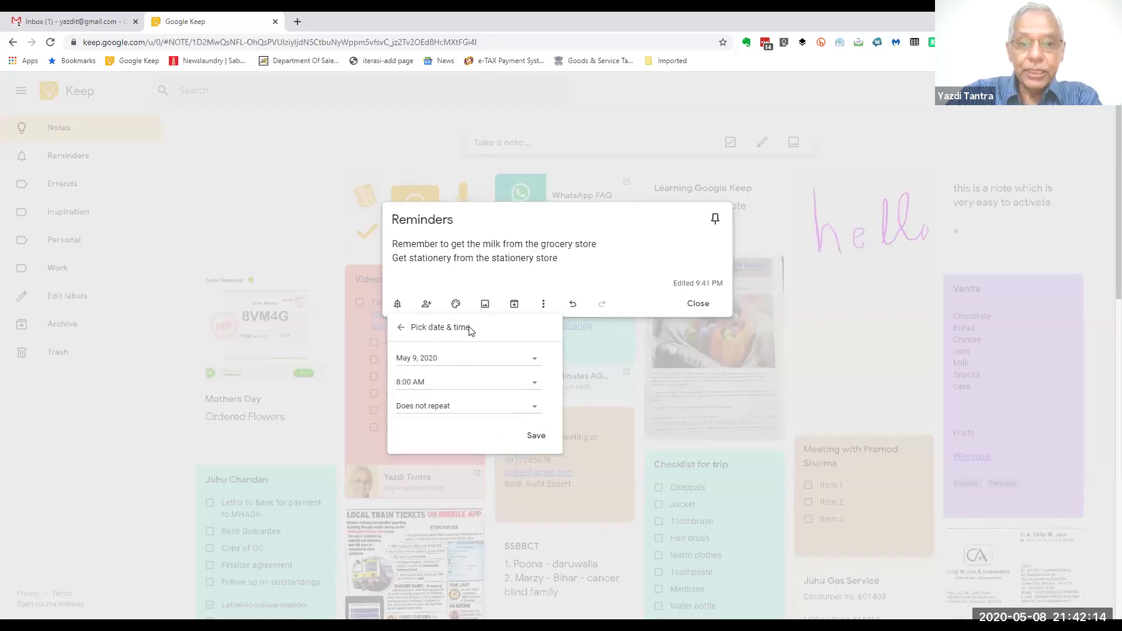
left_click(398, 383)
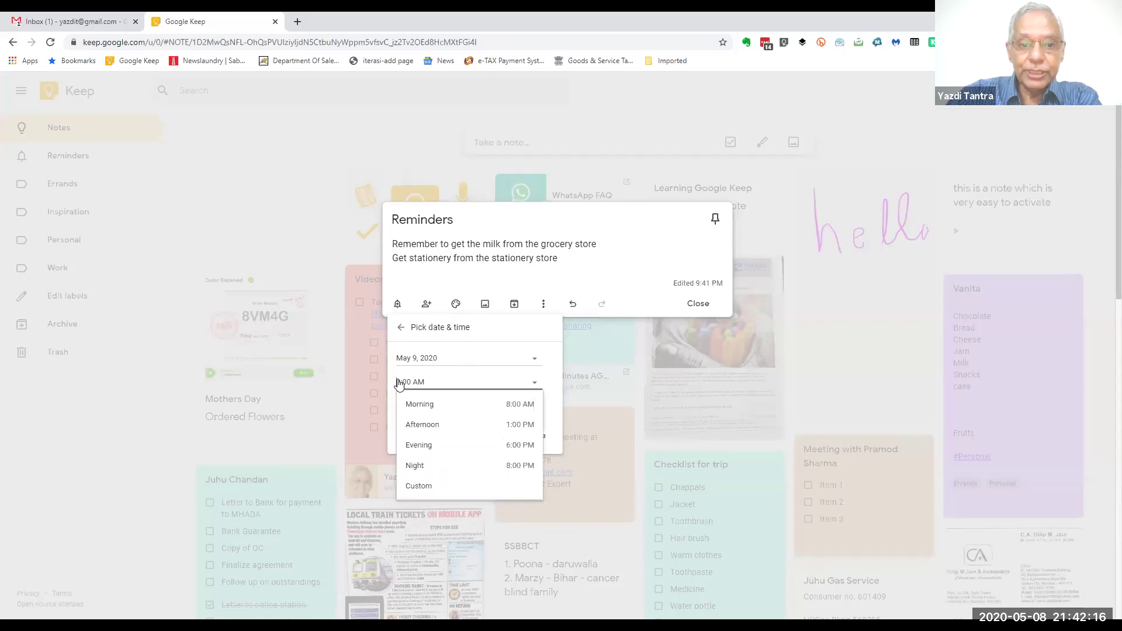
left_click(459, 385)
key("BackSpace")
key("BackSpace")
key("BackSpace")
key("BackSpace")
key("BackSpace")
key("BackSpace")
key("BackSpace")
type("11.00 am")
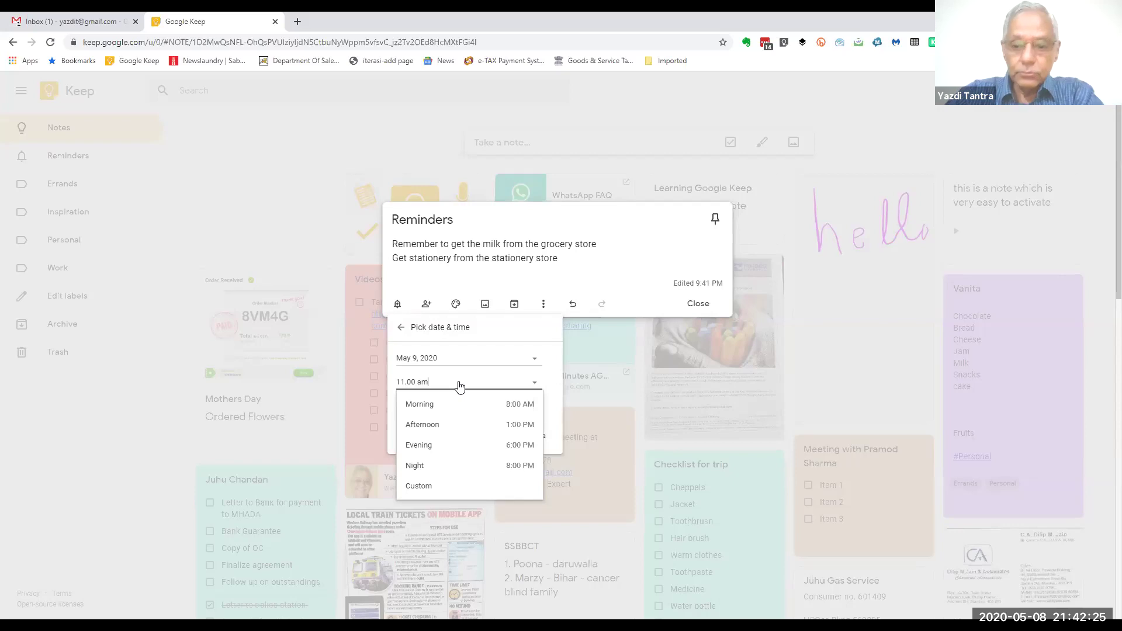
key("Return")
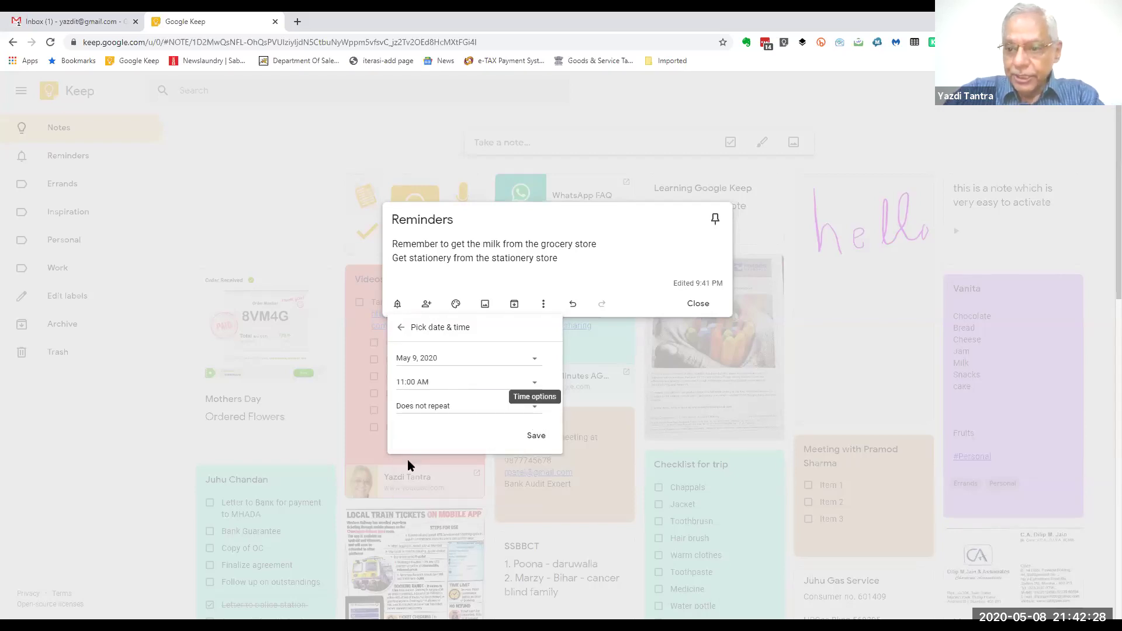
Set the custom reminder to repeat weekly, and return to the main reminder choices without saving
left_click(452, 412)
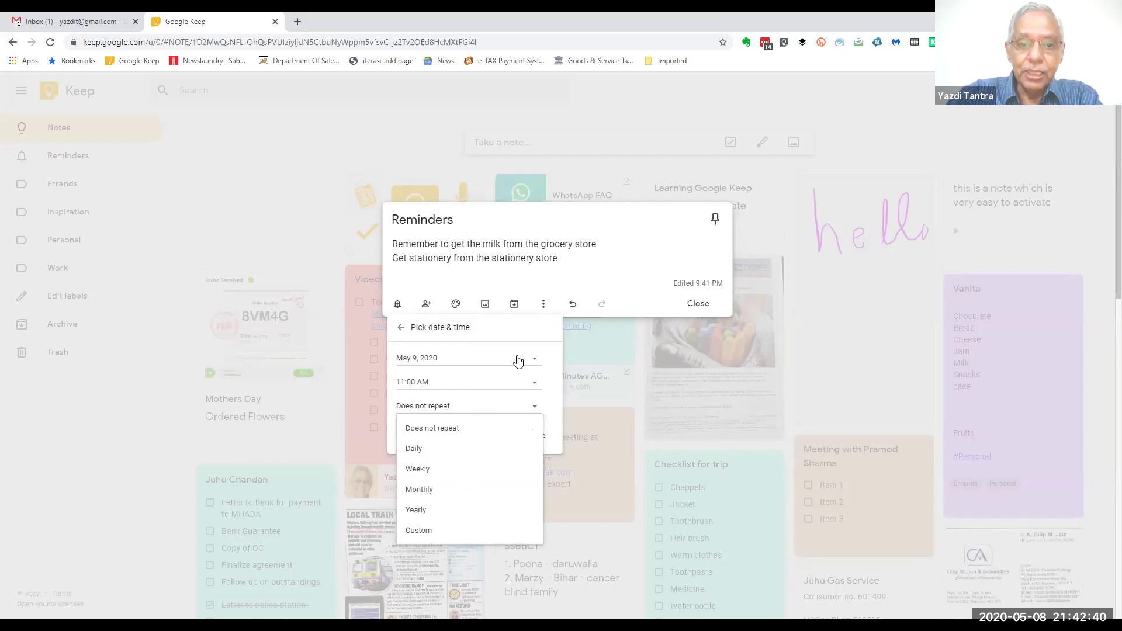
left_click(559, 348)
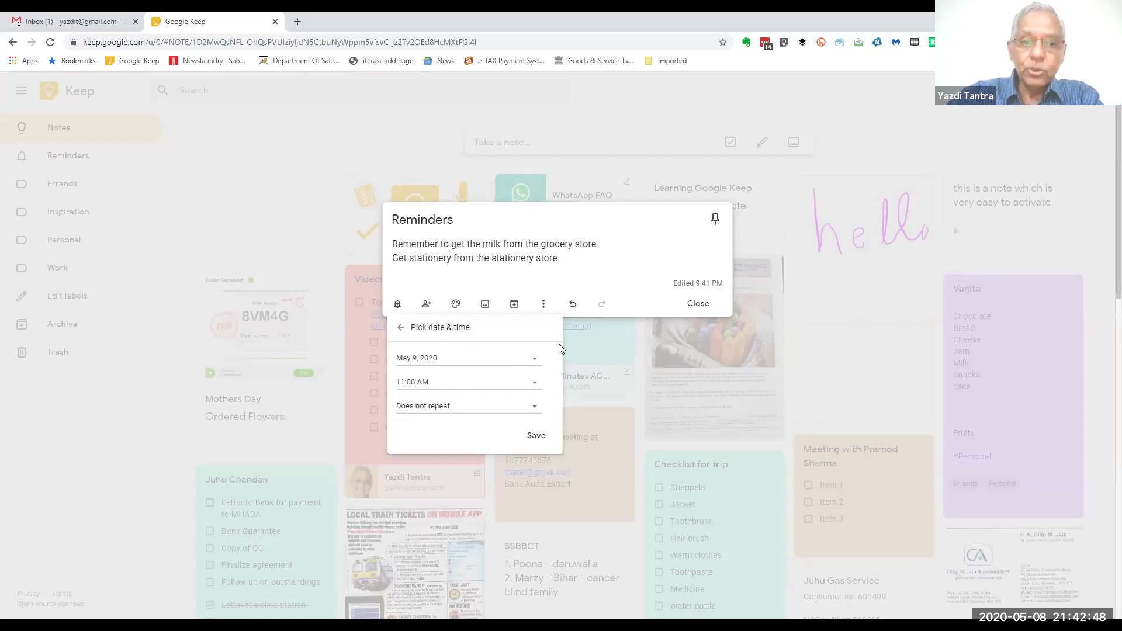
left_click(477, 407)
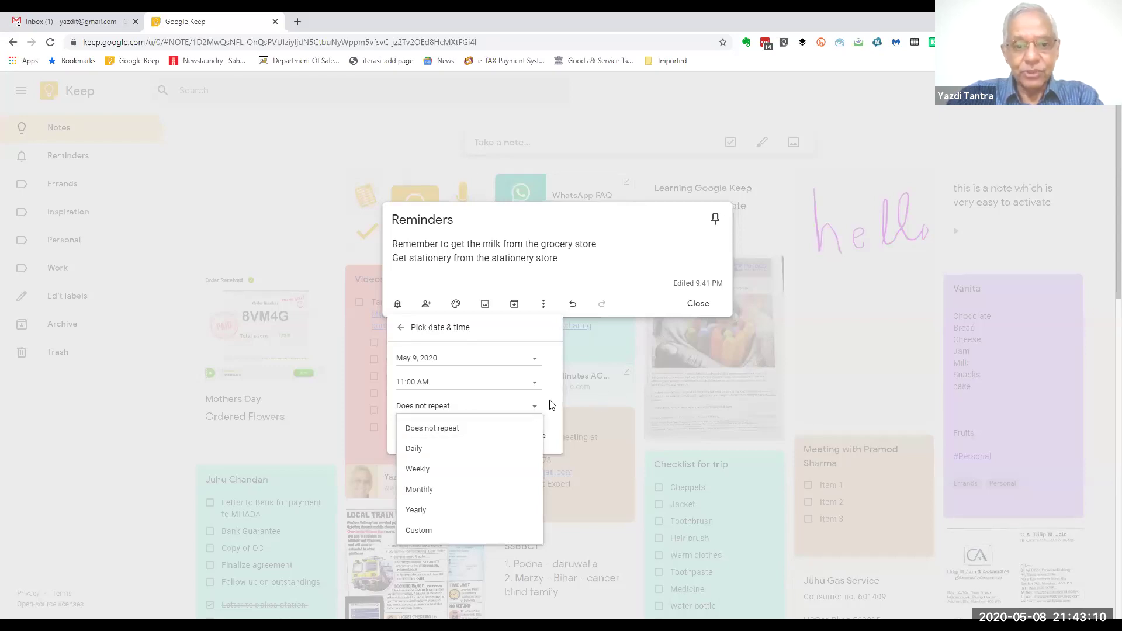
left_click(427, 468)
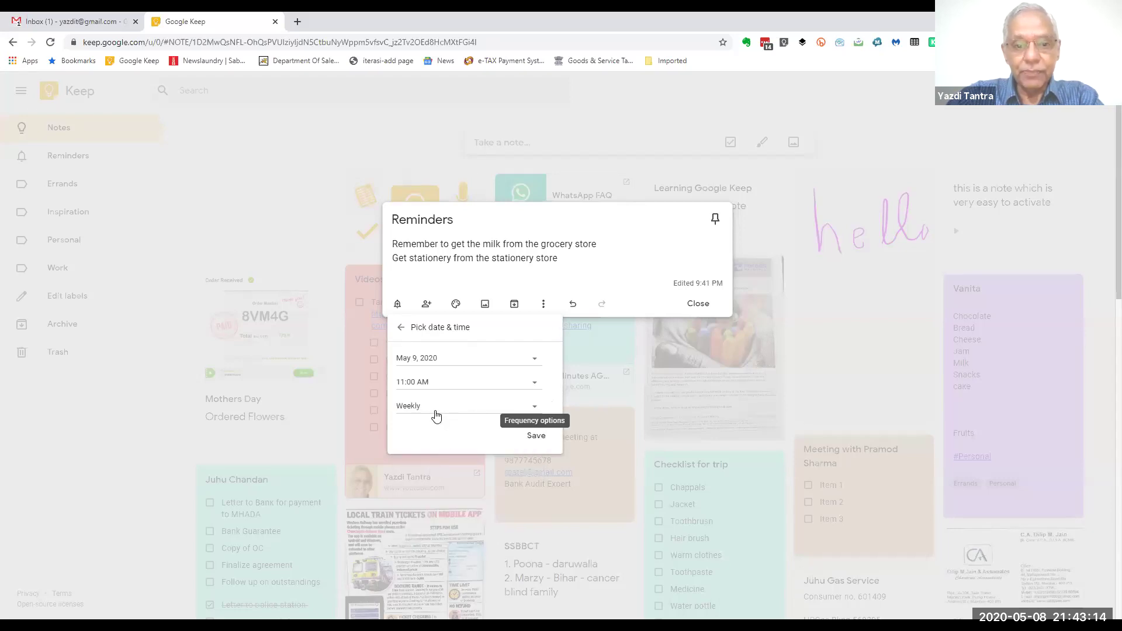
left_click(534, 409)
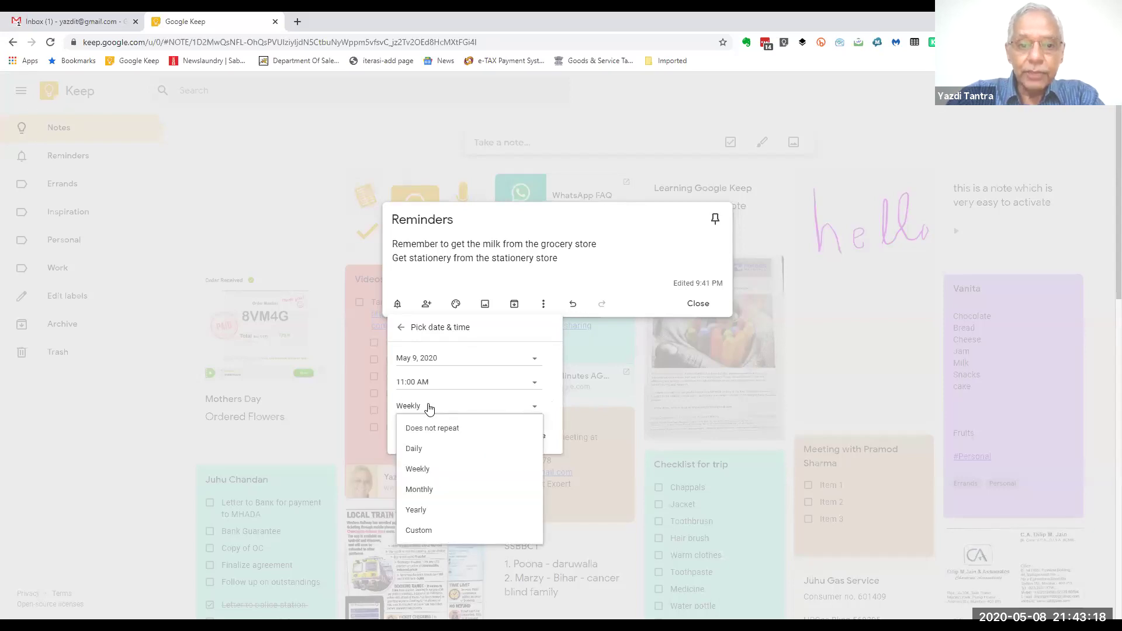
left_click(401, 327)
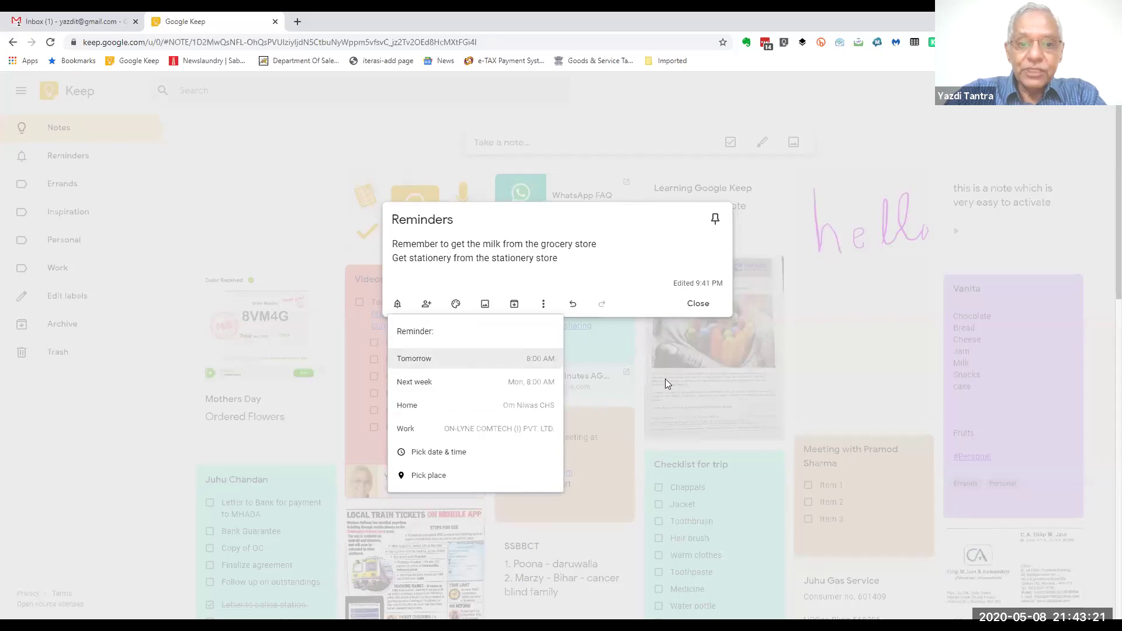
Start a place-based reminder for the note, search for "home" as its location and clear the search
left_click(433, 479)
left_click(428, 359)
type("hom")
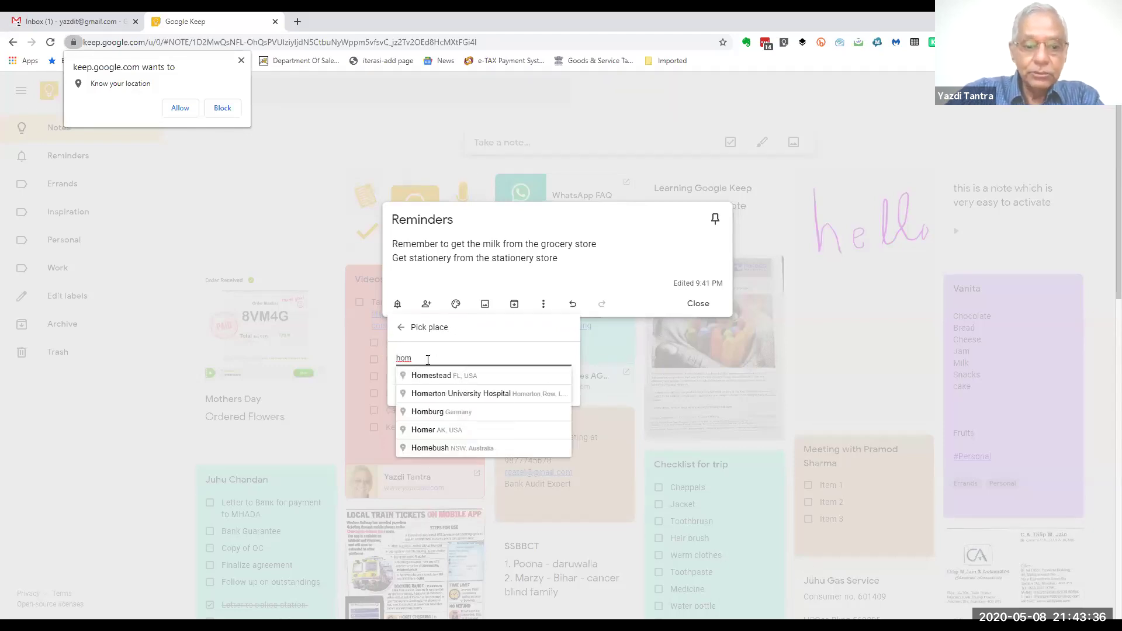
type("e")
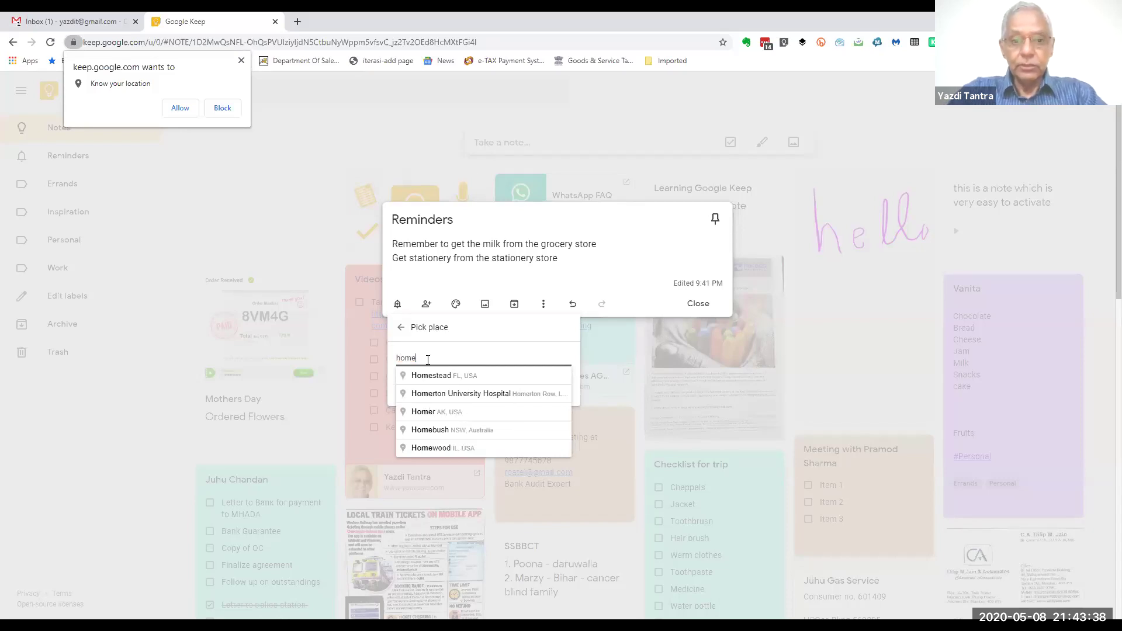
key("BackSpace")
key("BackSpace")
key("BackSpace")
key("BackSpace")
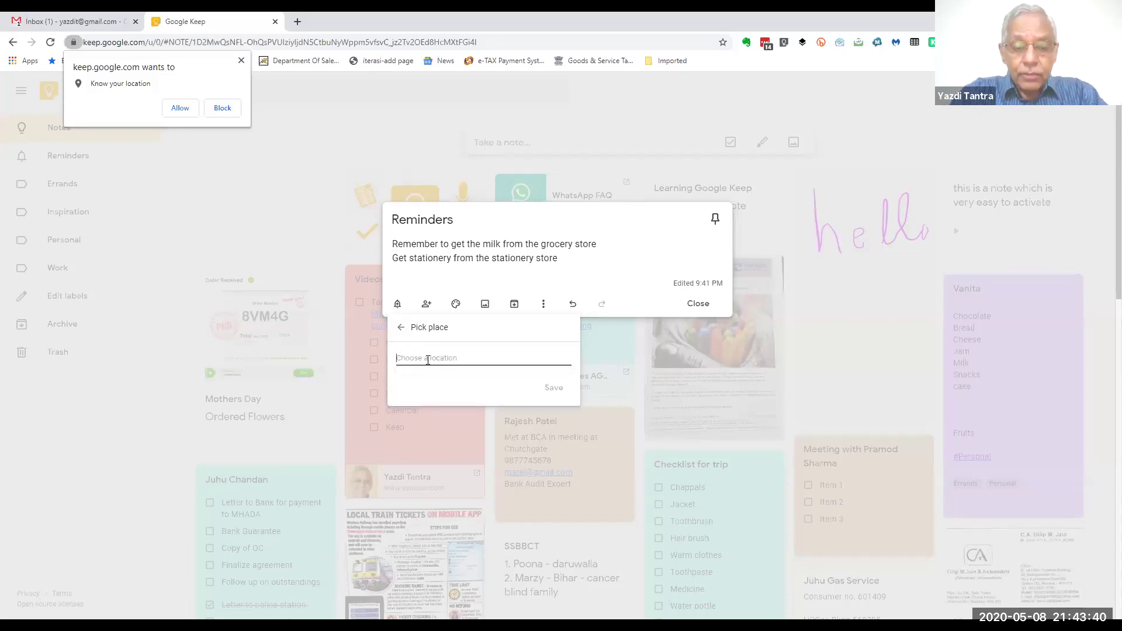
Try "work" as the reminder's location and clear the entry
type("work")
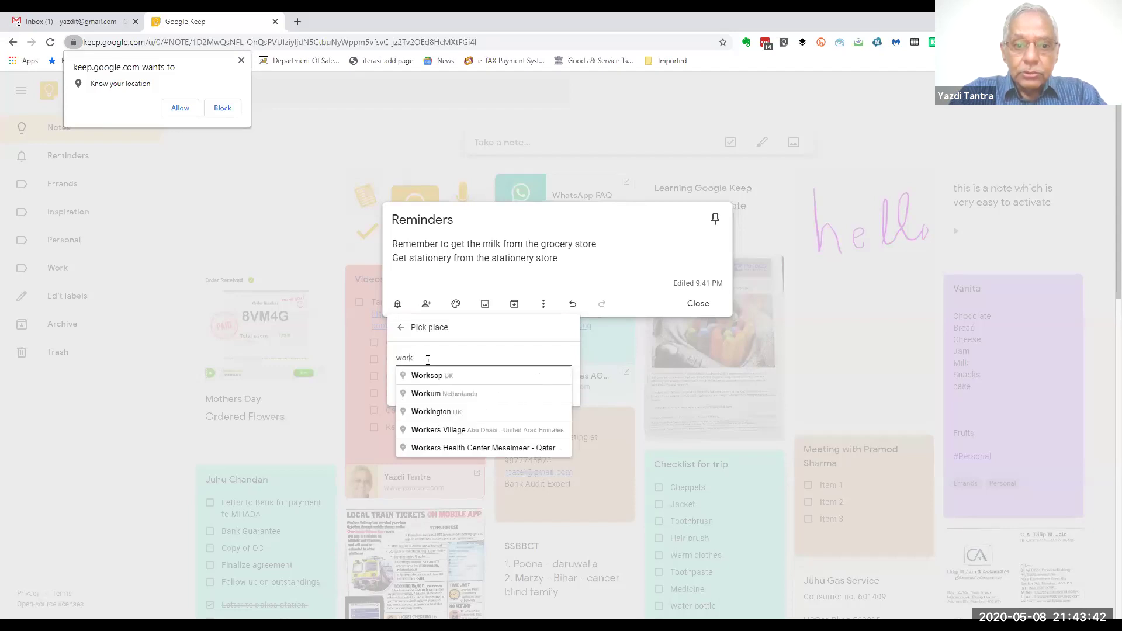
key("BackSpace")
key("BackSpace")
key("BackSpace")
key("BackSpace")
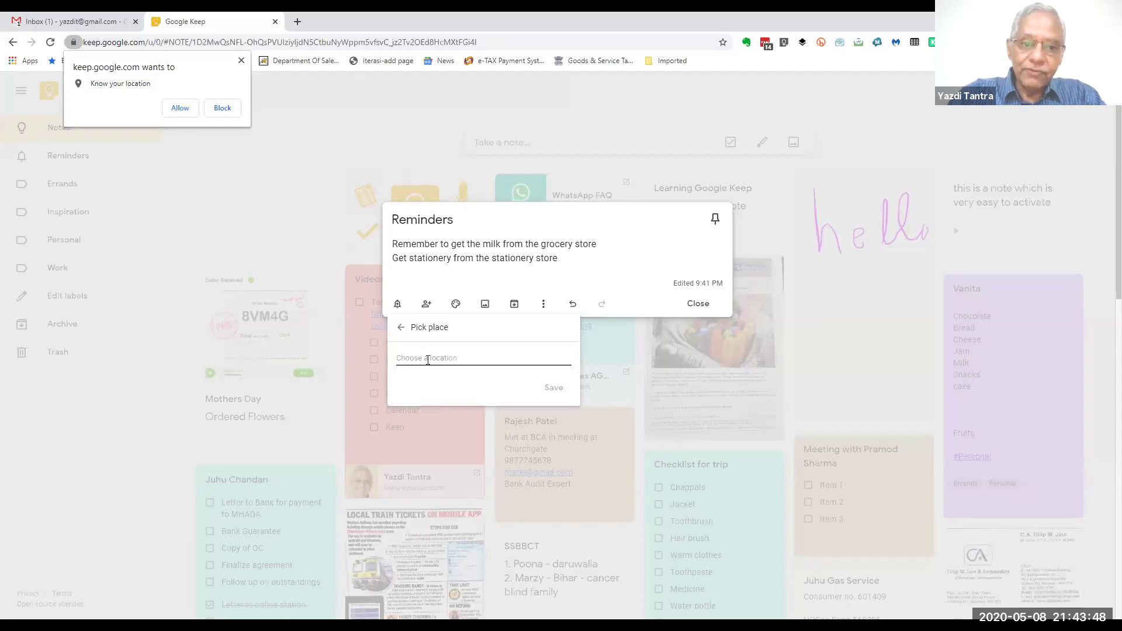
Save the place reminder with the location Fort, Mumbai, Maharashtra, India, and allow Keep to know the device's location
type("fort, mumbai")
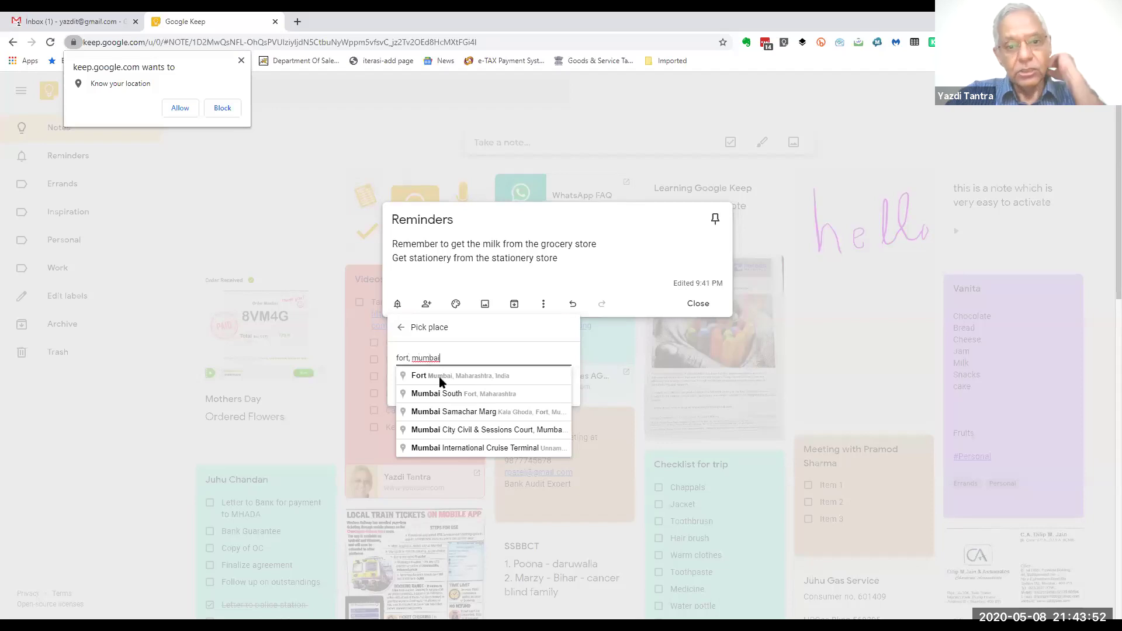
left_click(443, 380)
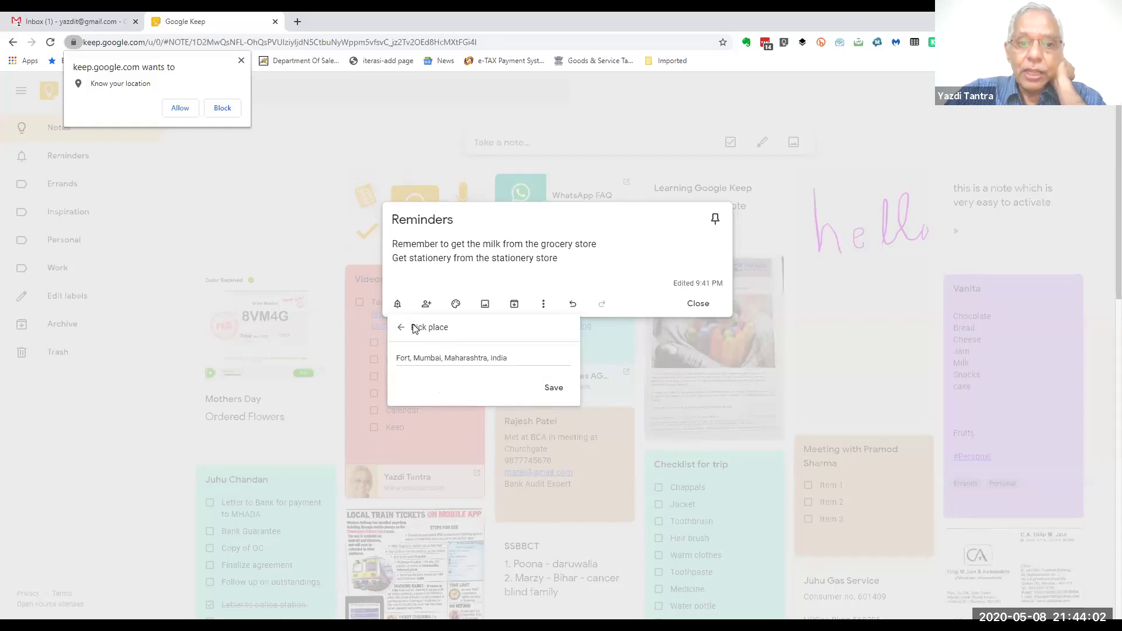
left_click(556, 388)
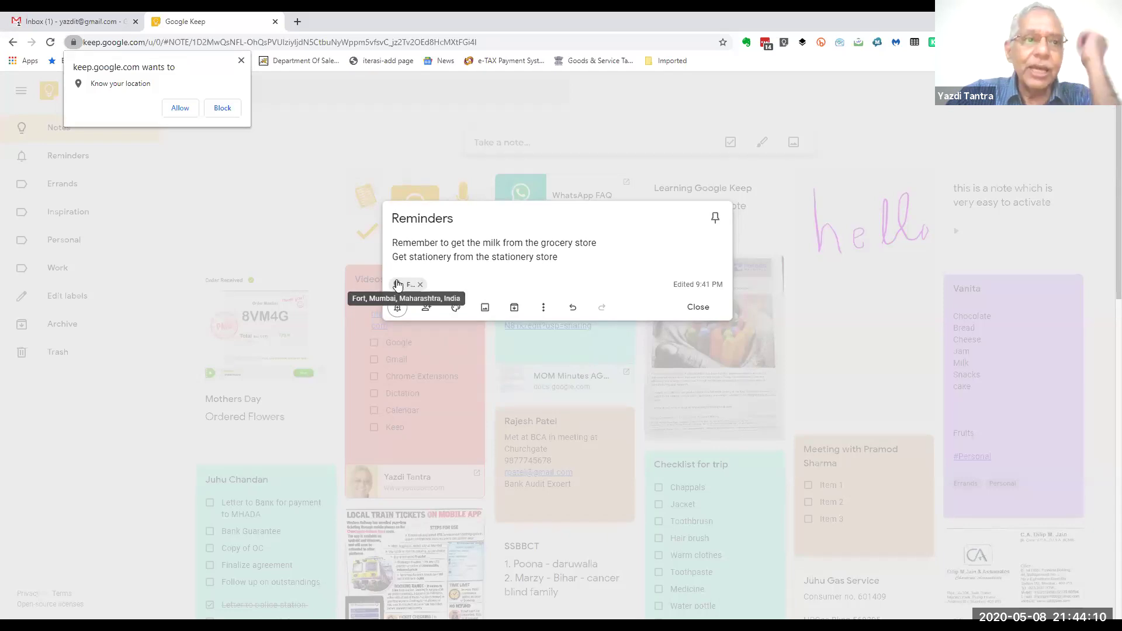
left_click(180, 108)
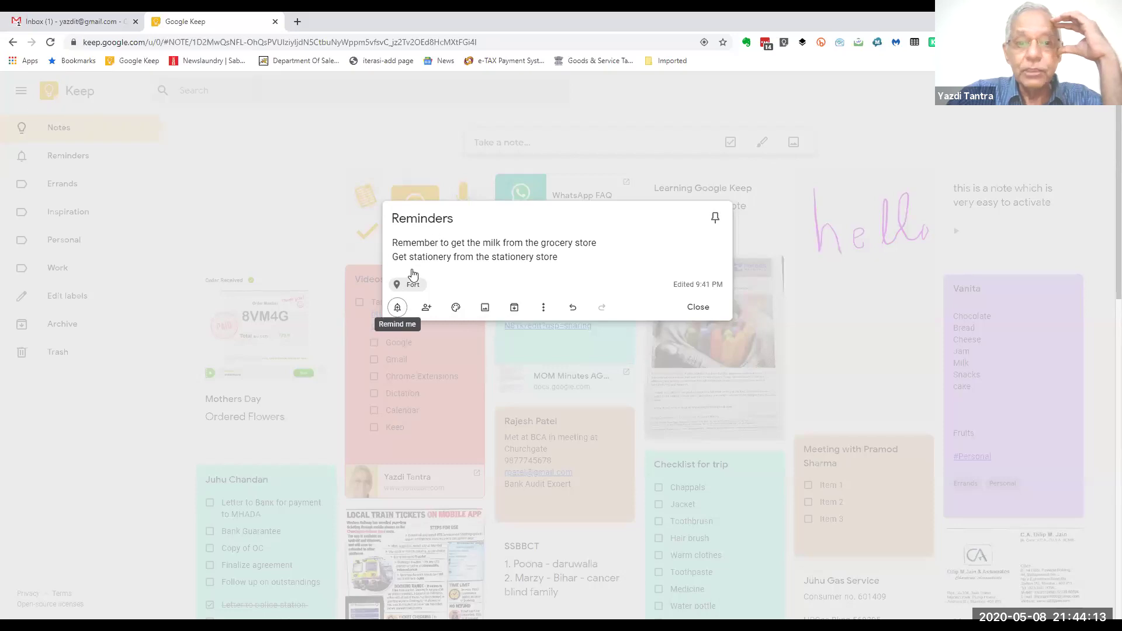
Review the reminder choices for the Reminders note again, and close the note
left_click(397, 310)
left_click(401, 331)
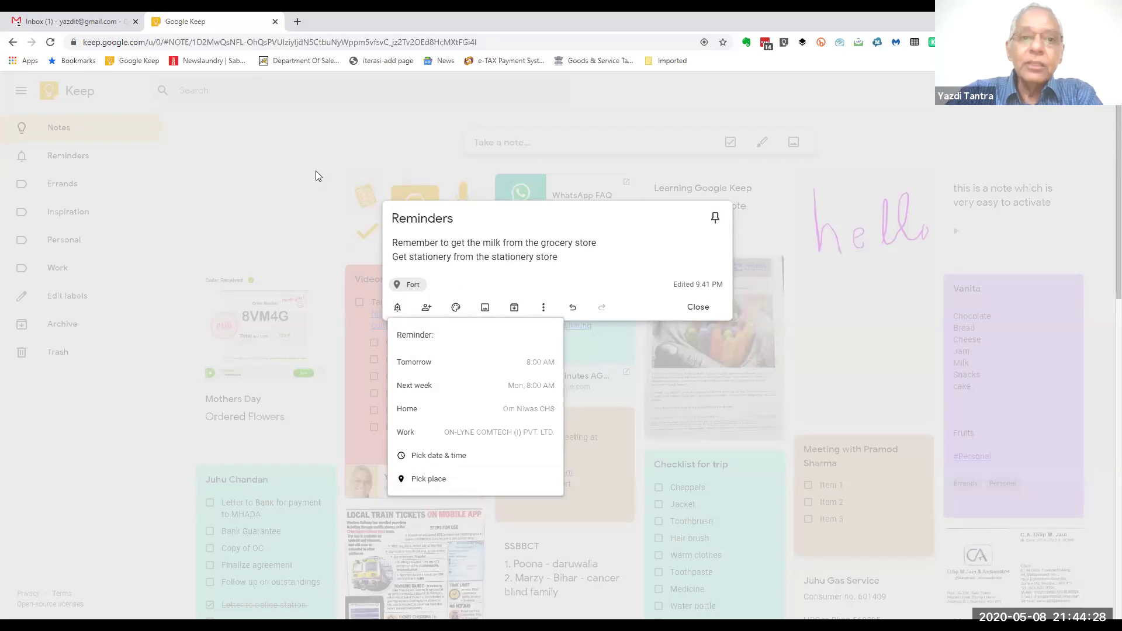
left_click(420, 134)
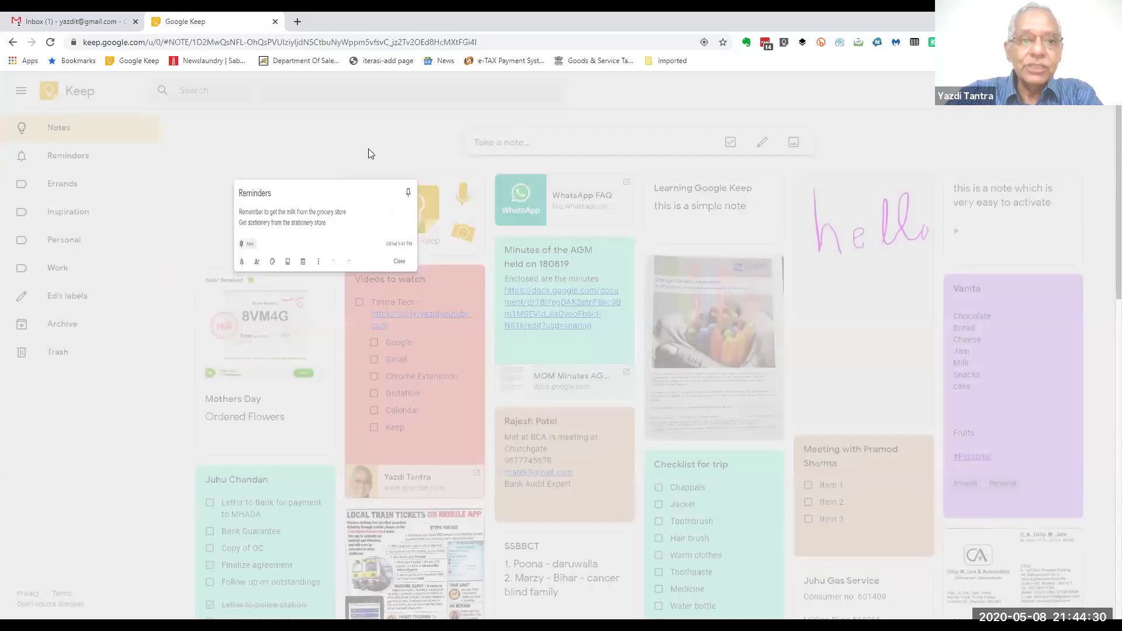
left_click(380, 163)
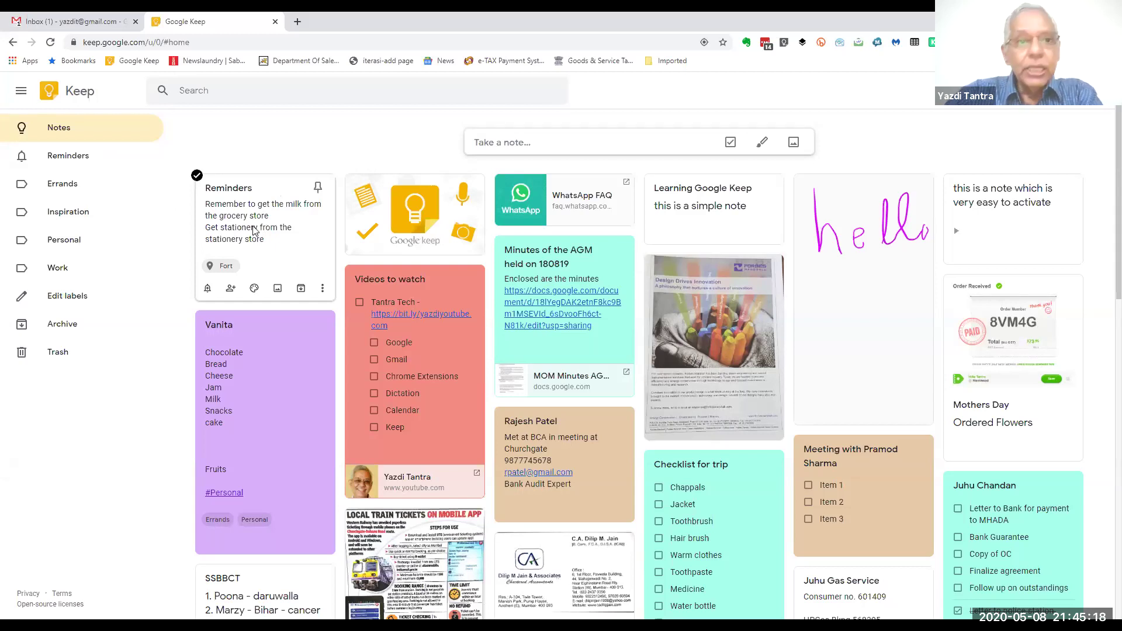
Open calendar.google.com in a new browser tab, look over the current week's schedule, and return to Google Keep
left_click(296, 23)
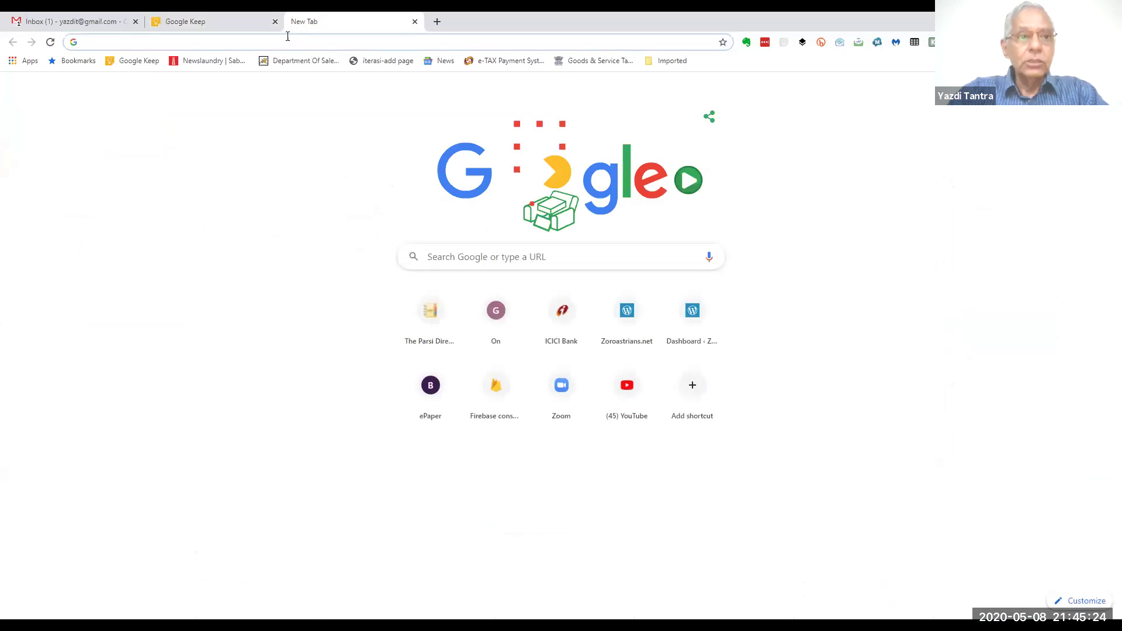
type("calendar.google.com")
key("Return")
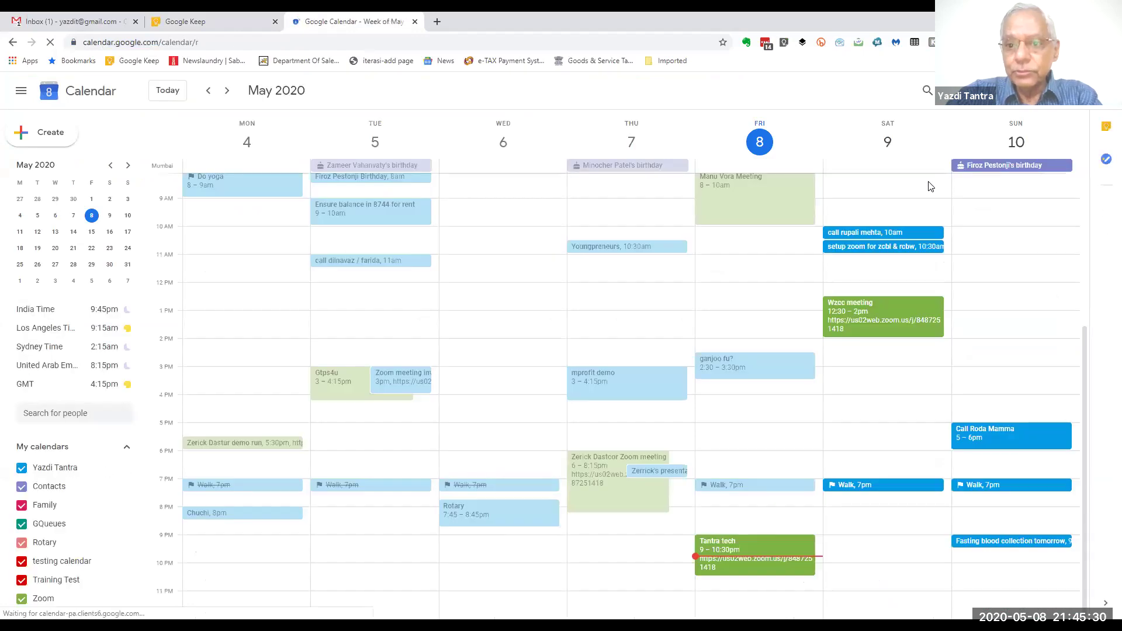
scroll(905, 270, "up", 5)
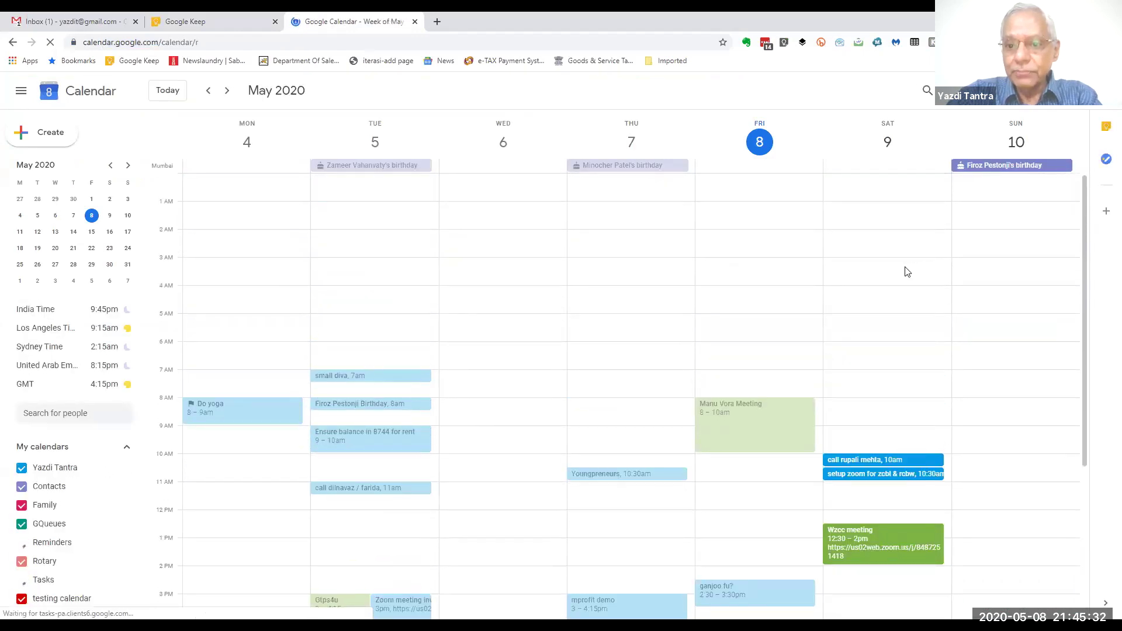
left_click(414, 22)
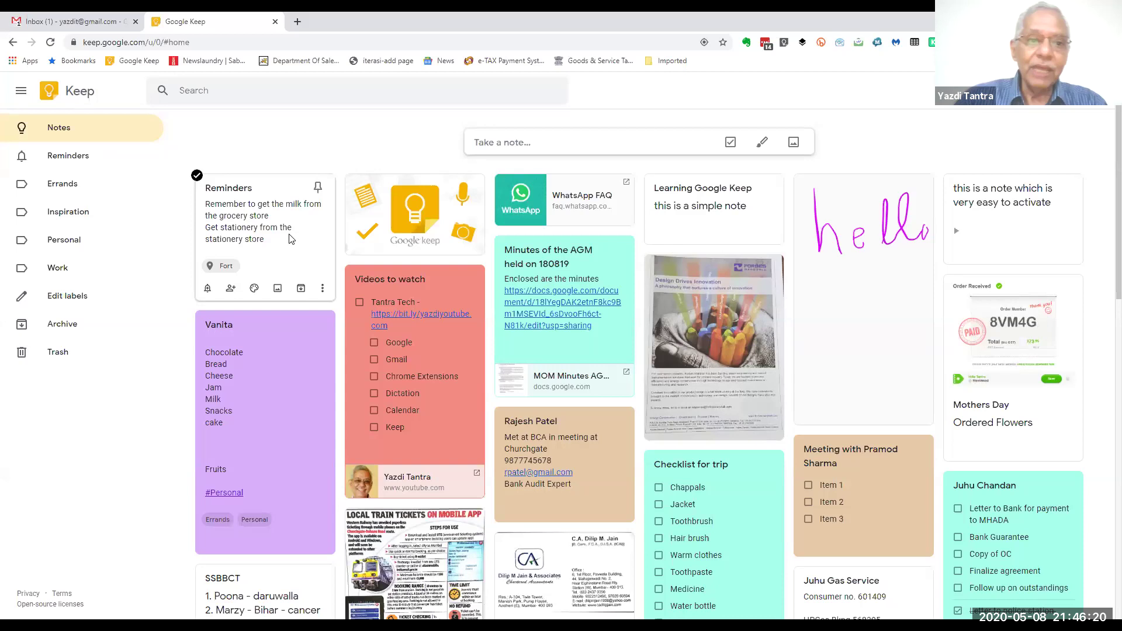
Share the Reminders note with a collaborator by entering the contact's name, choosing the suggested e-mail address and saving
left_click(234, 295)
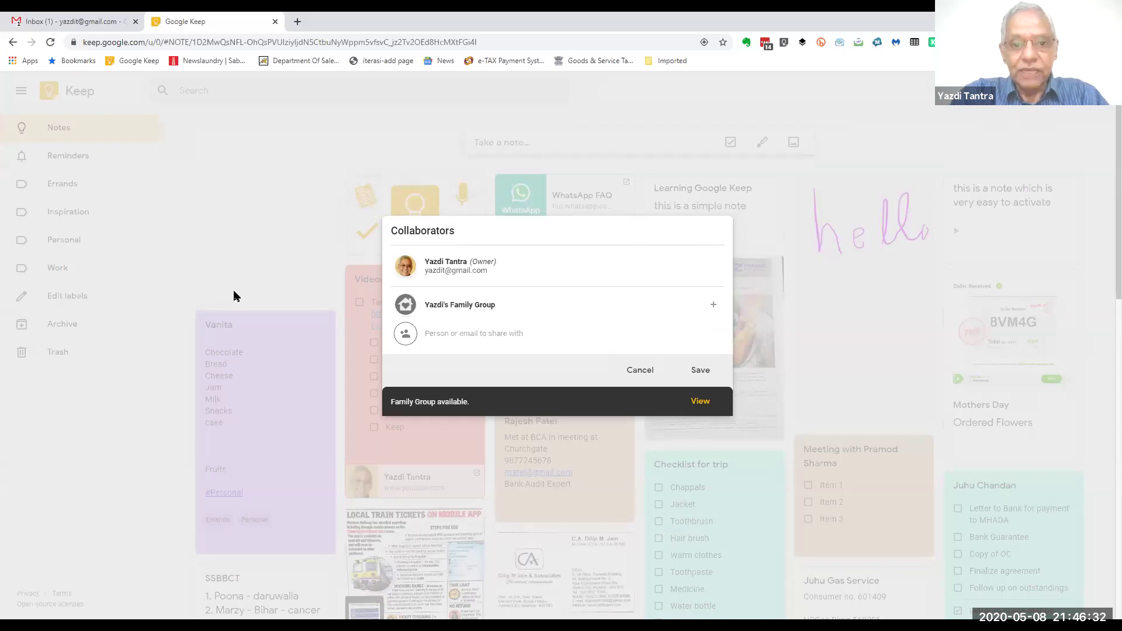
type("rajesh")
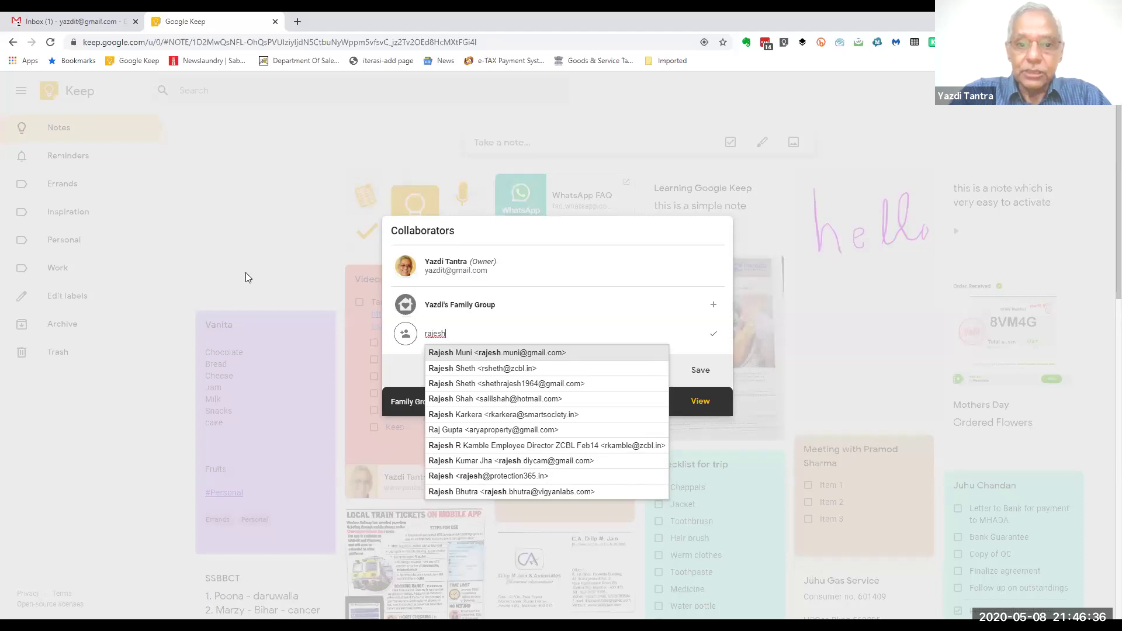
left_click(500, 354)
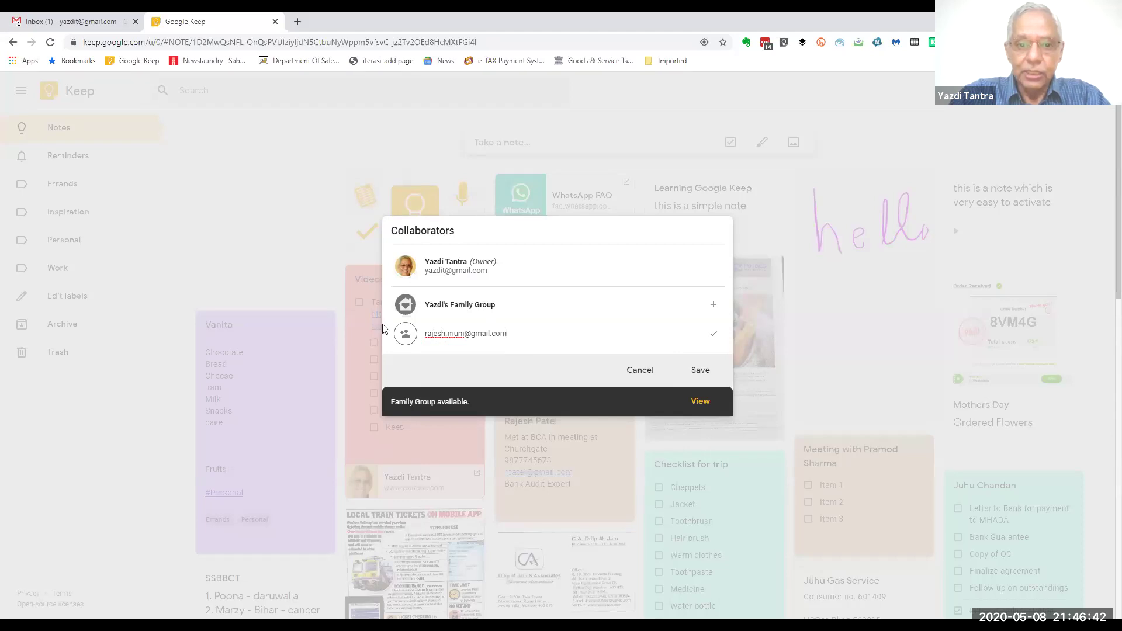
left_click(700, 369)
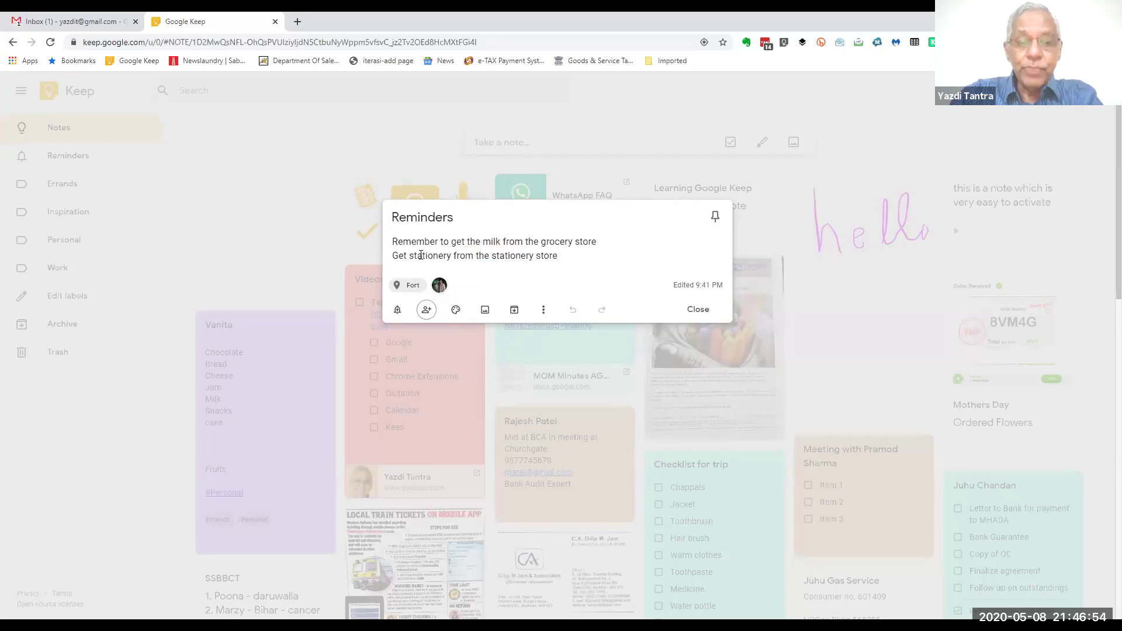
Review the Reminders note's collaborator list and leave it without making changes
mouse_move(460, 308)
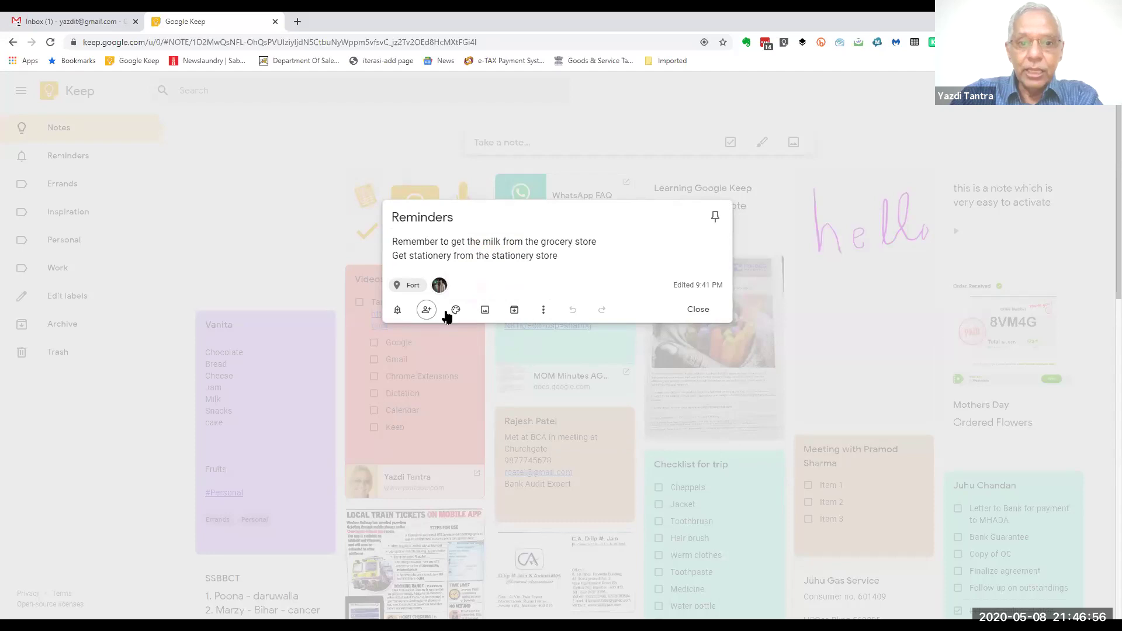
left_click(427, 310)
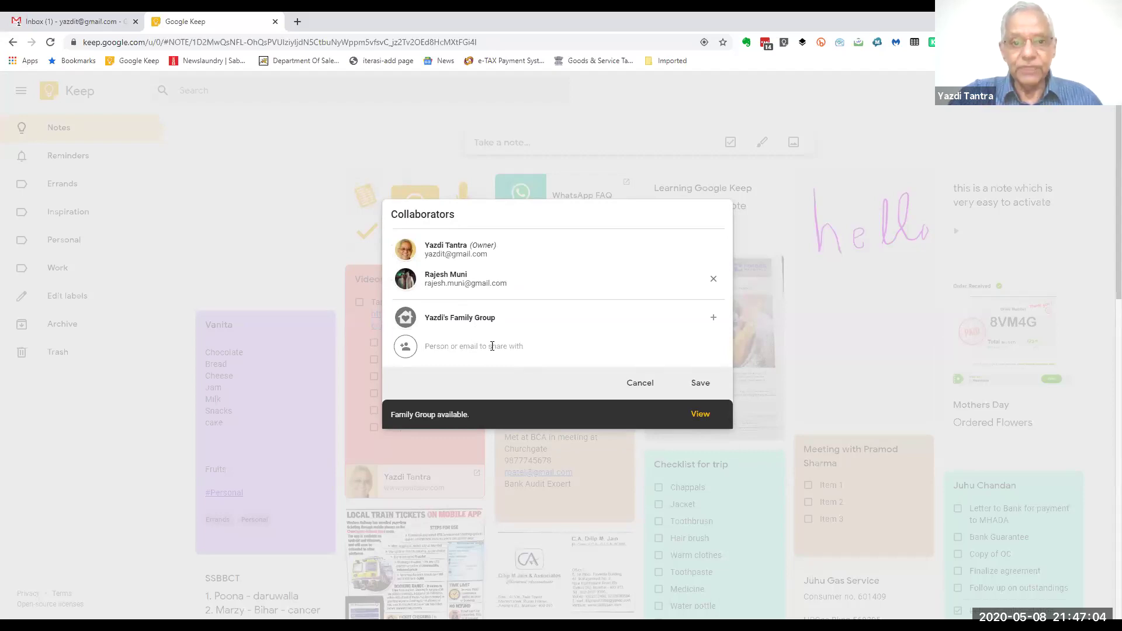
left_click(632, 387)
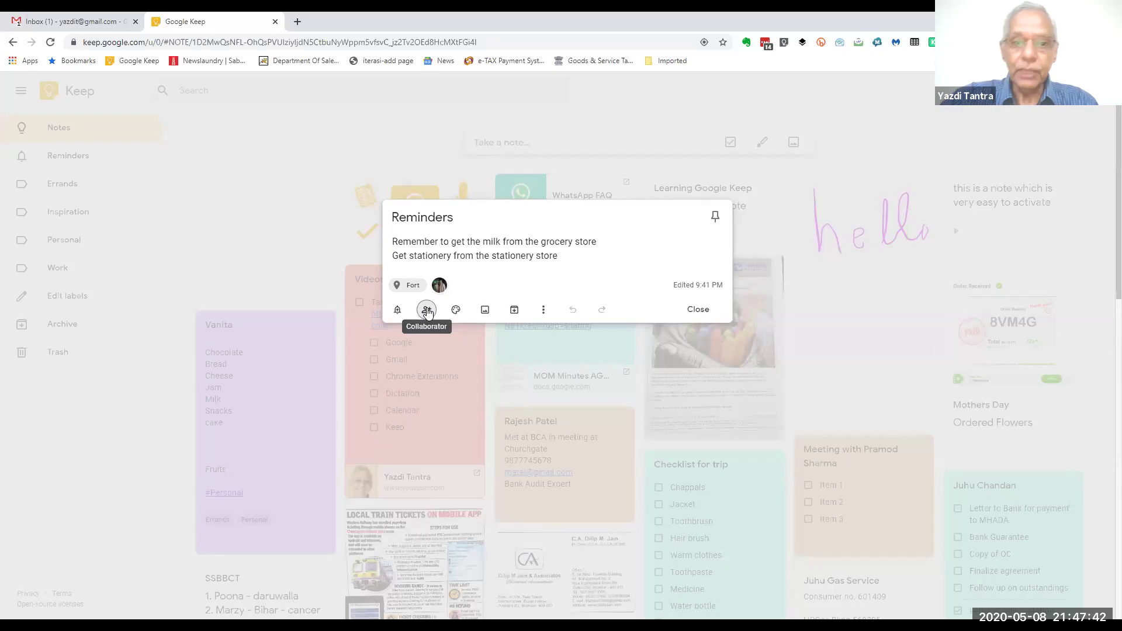
Change the Reminders note's color to red and close the note
mouse_move(459, 317)
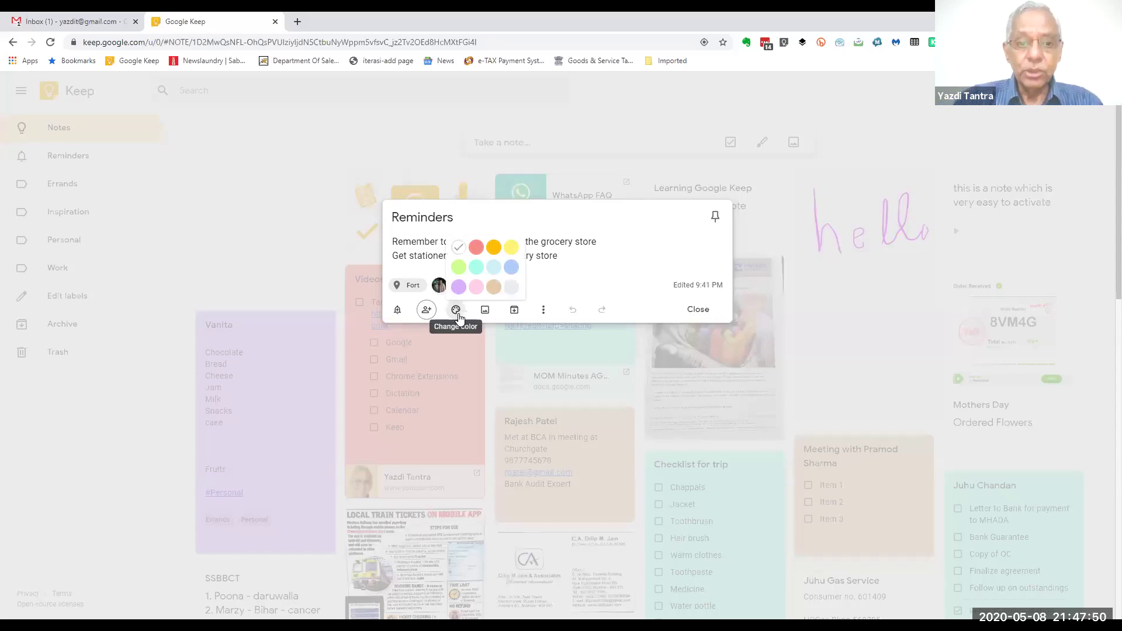
left_click(476, 249)
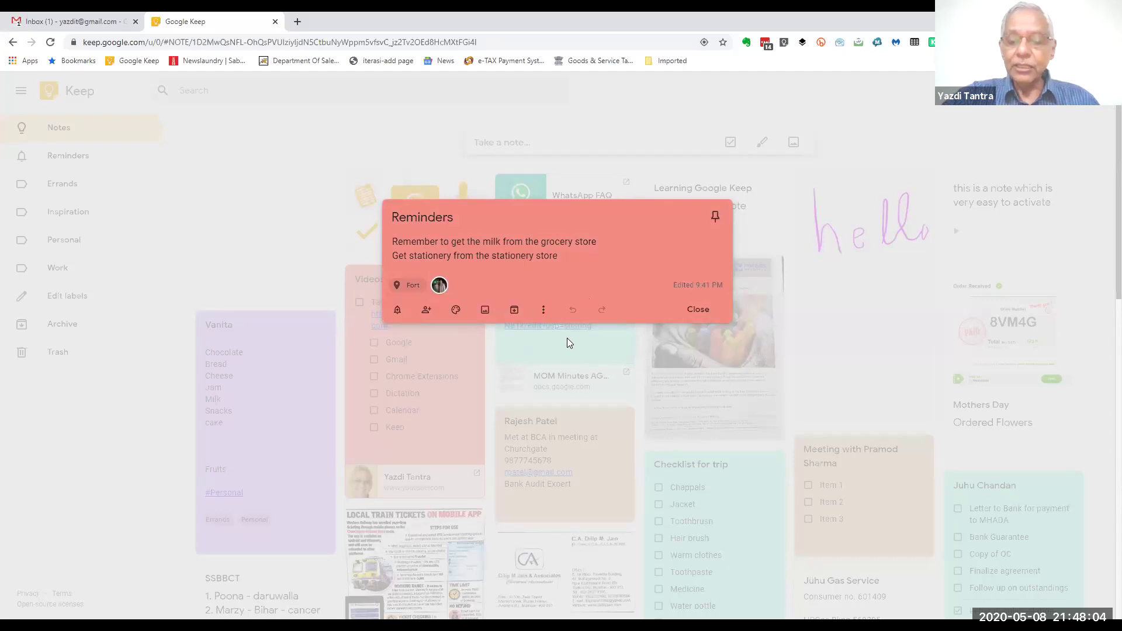
left_click(697, 309)
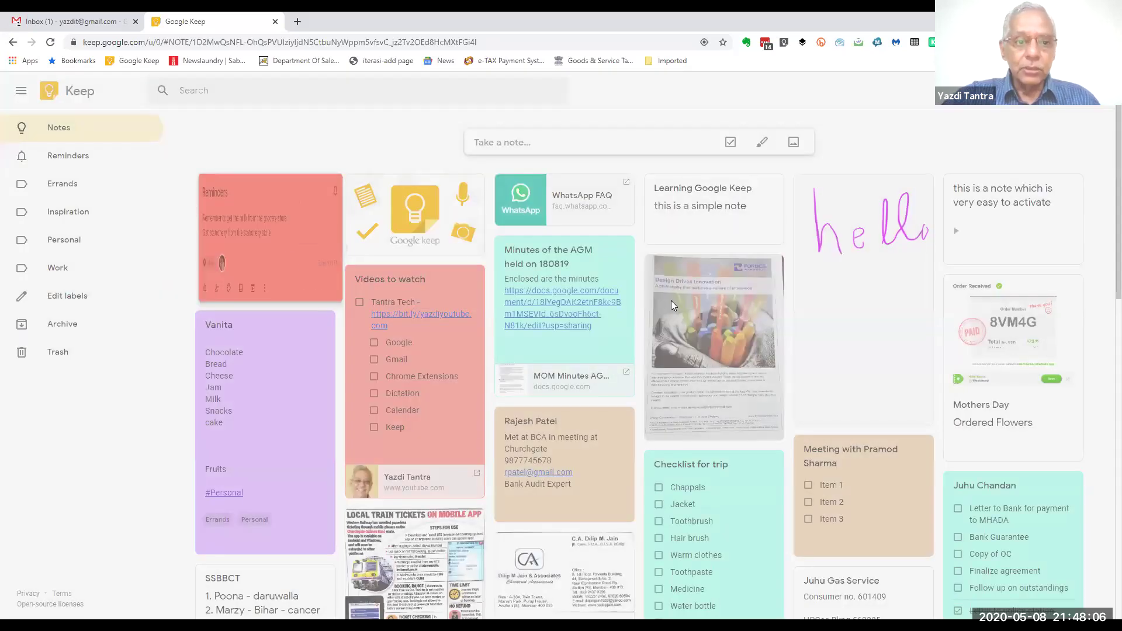
Add the image adventure-2.jpg from the Downloads folder to the Reminders note, and close the note
left_click(284, 247)
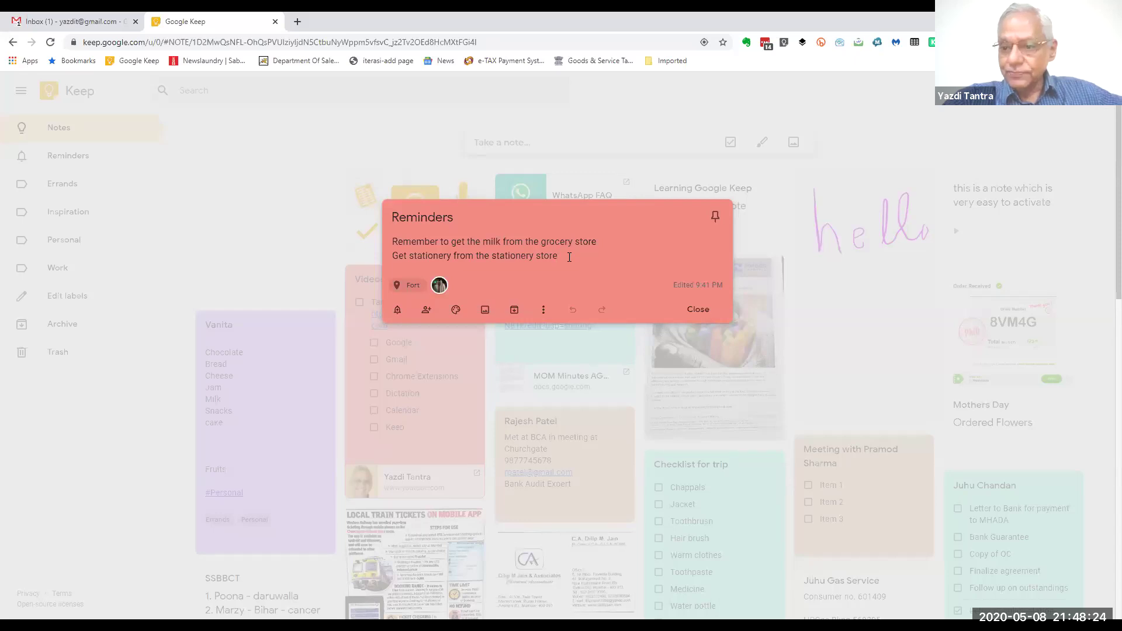
left_click(487, 310)
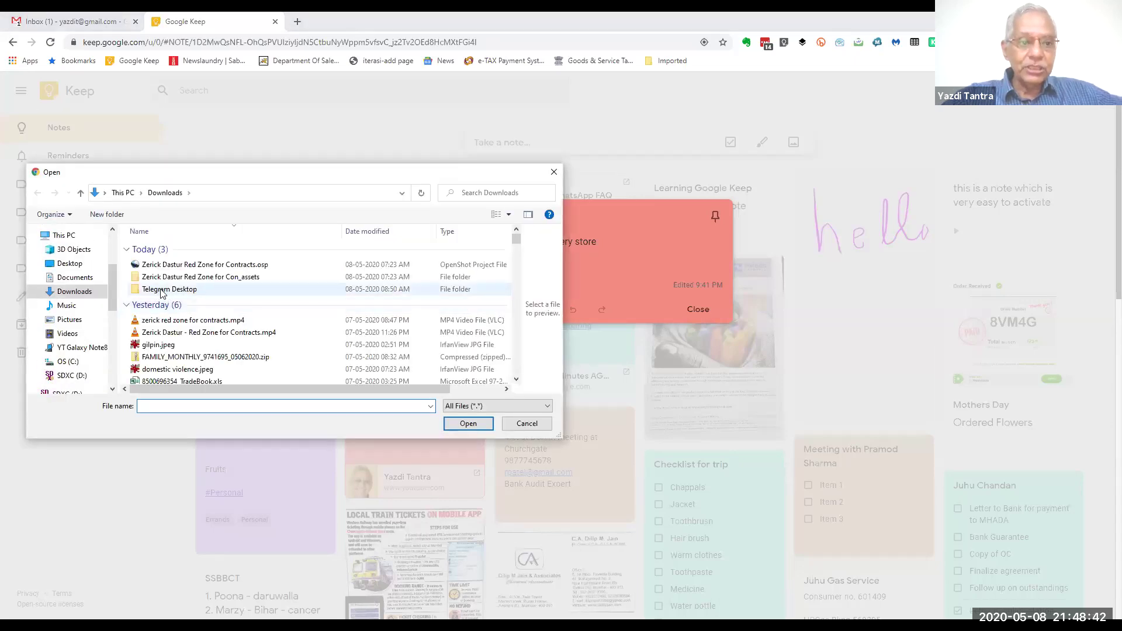
scroll(253, 303, "down", 4)
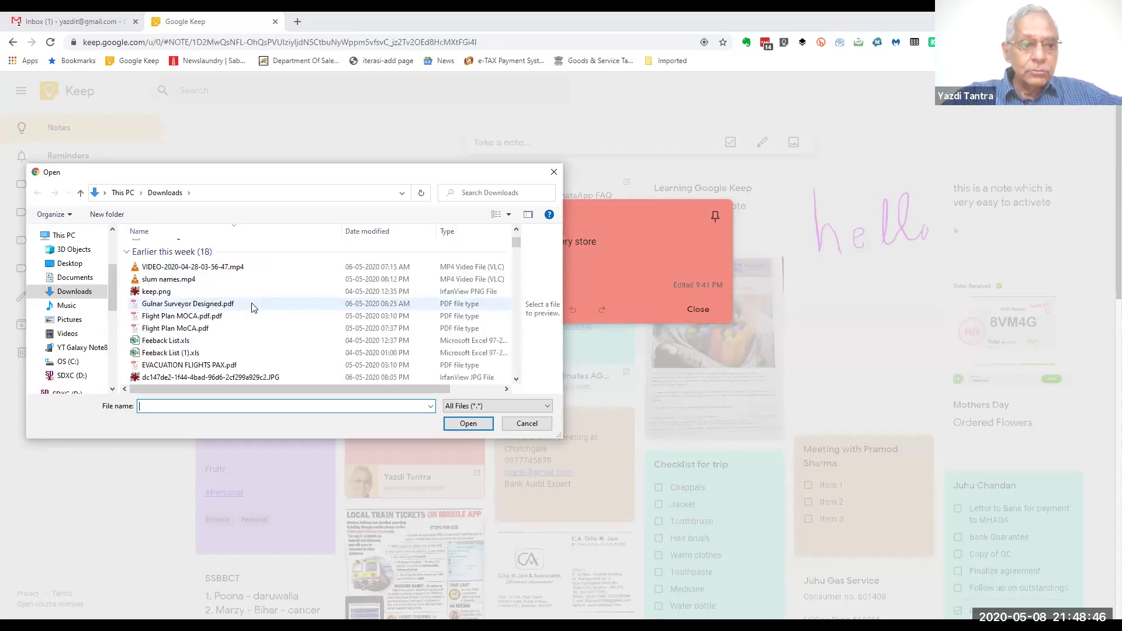
scroll(286, 306, "down", 1)
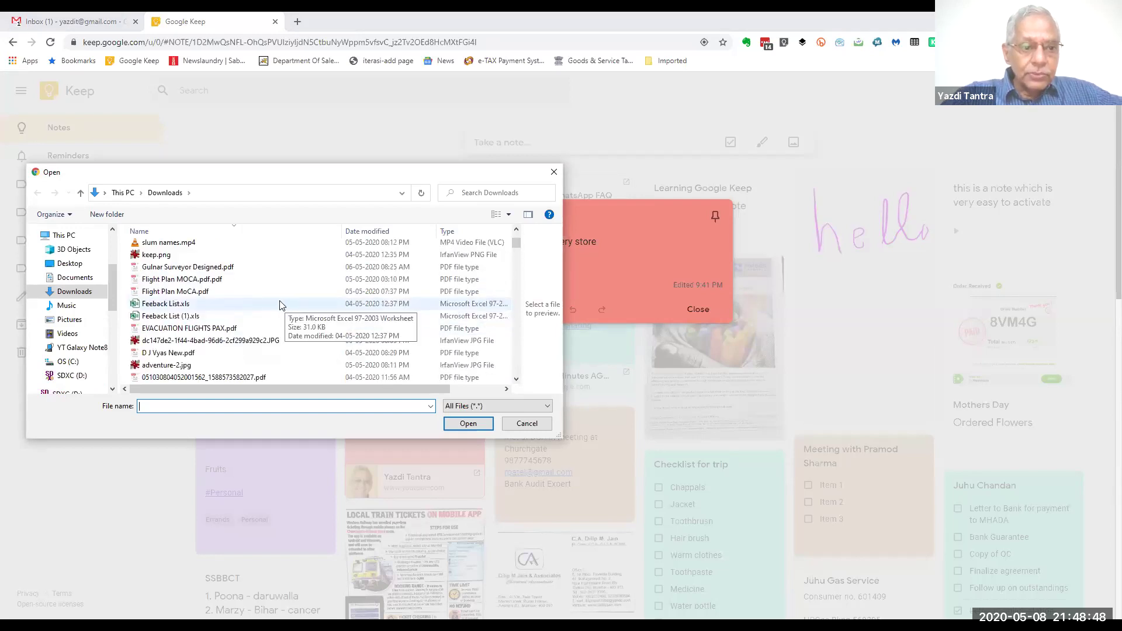
left_click(189, 367)
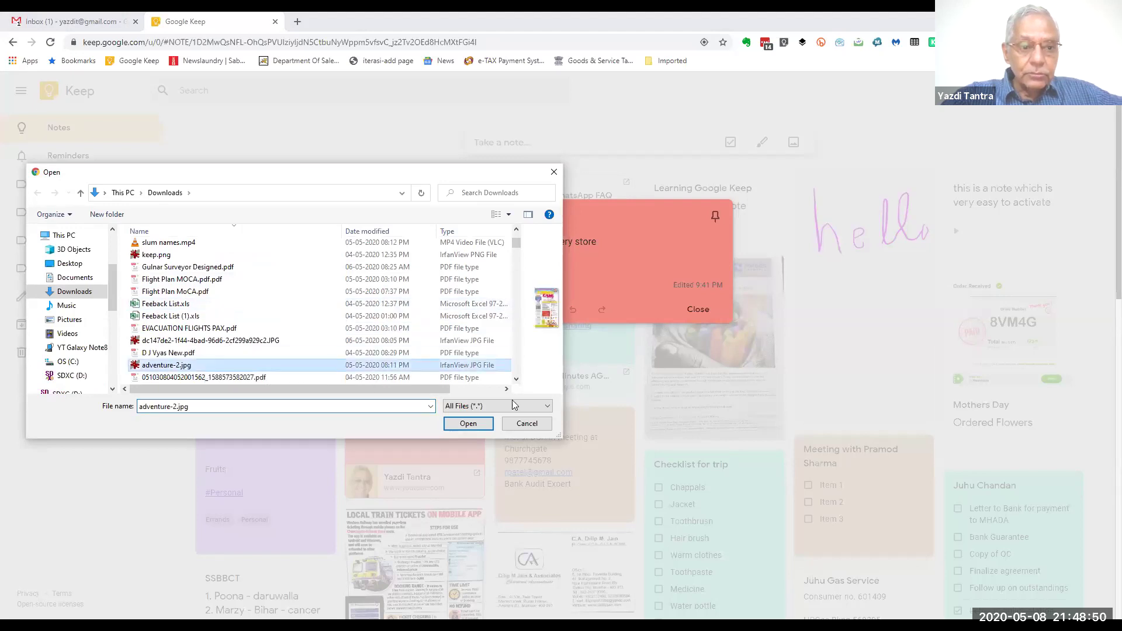
left_click(462, 427)
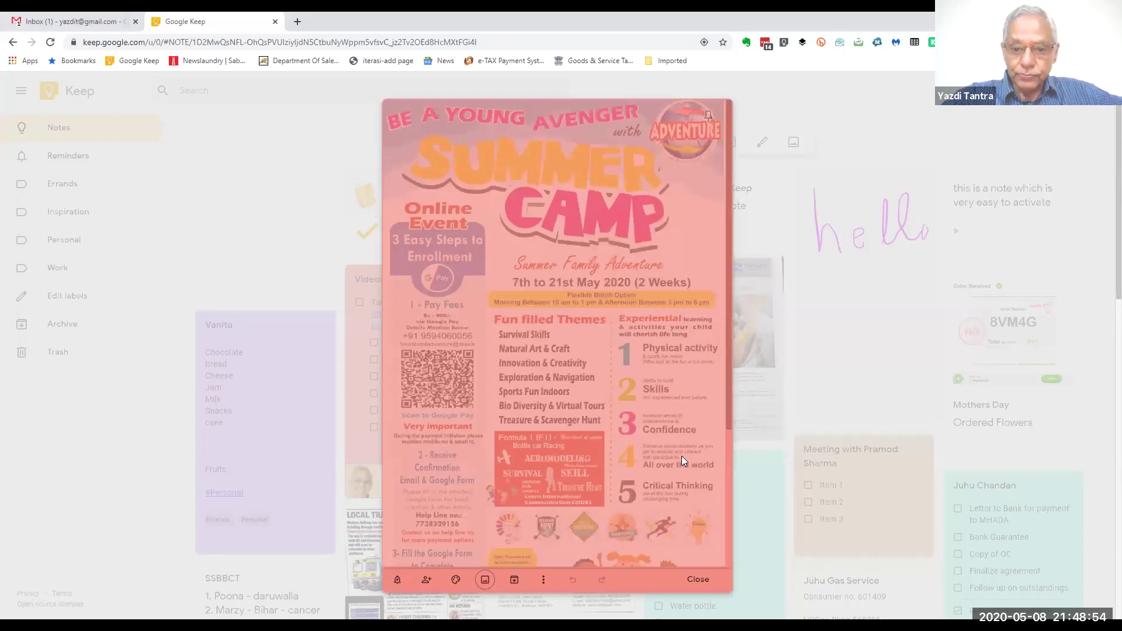
left_click(698, 580)
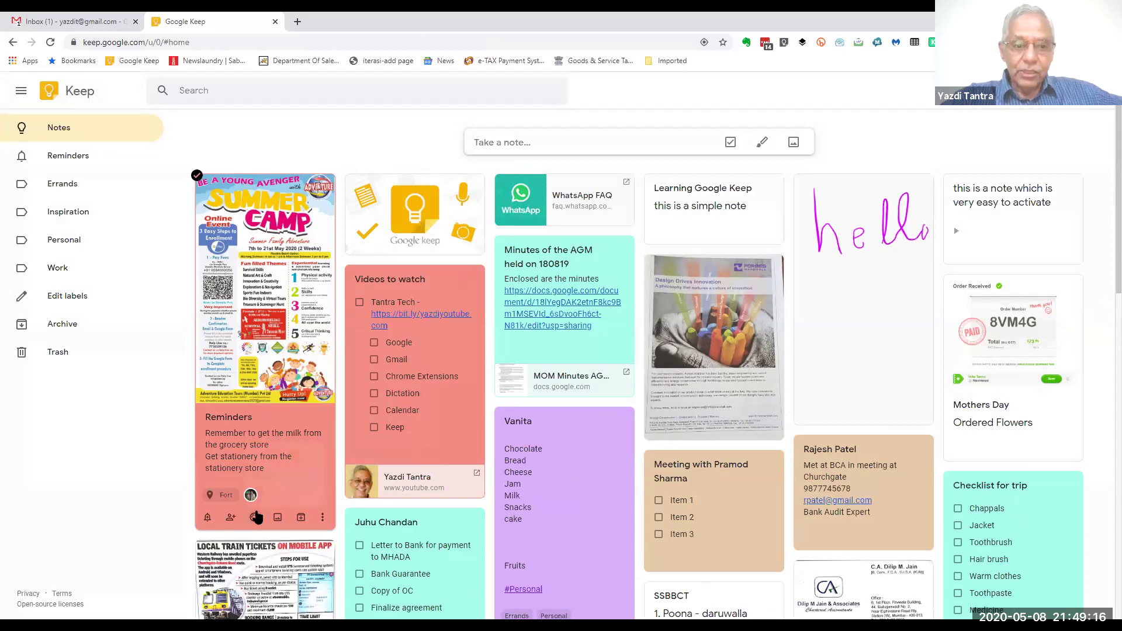
Change the Reminders note's color to the darker blue directly from the notes overview
mouse_move(255, 517)
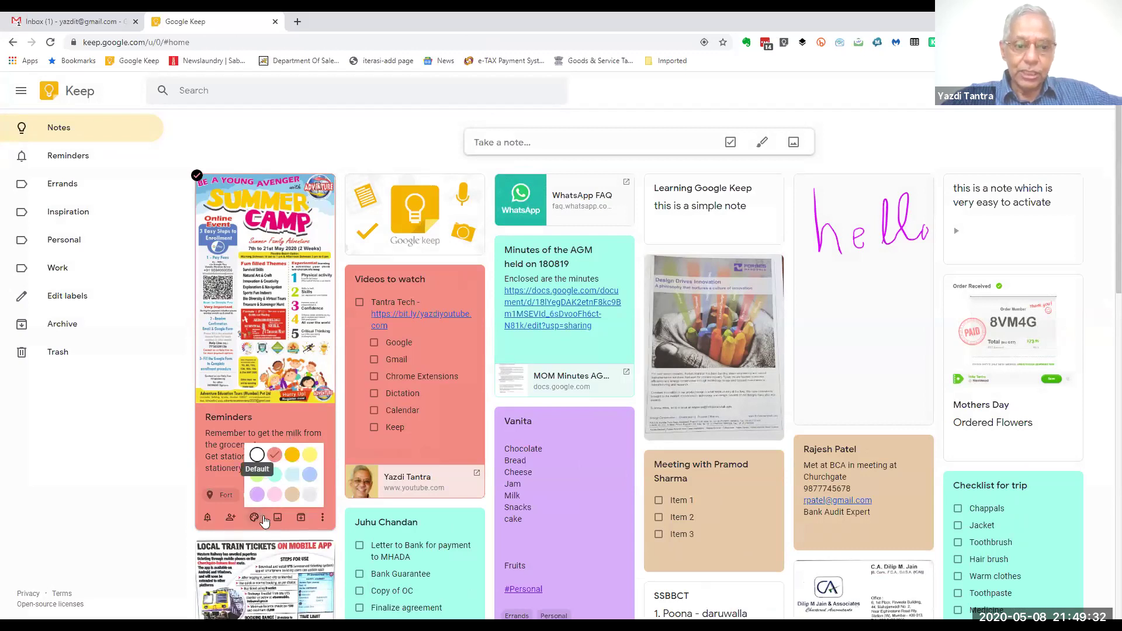
left_click(309, 474)
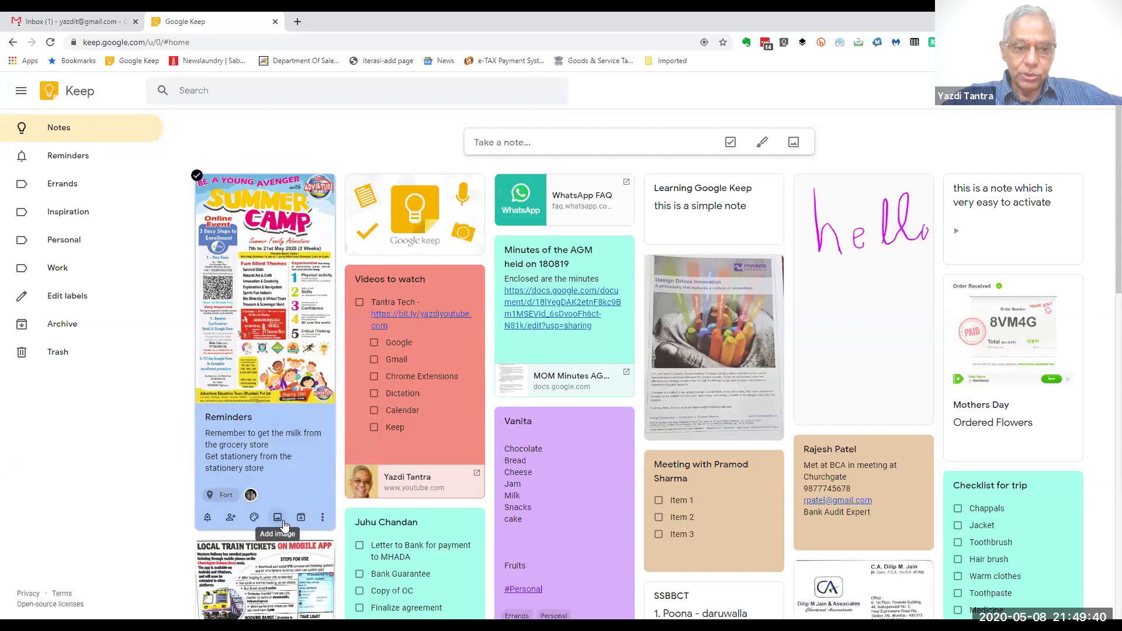
Create a new label named Society in the label list
left_click(325, 519)
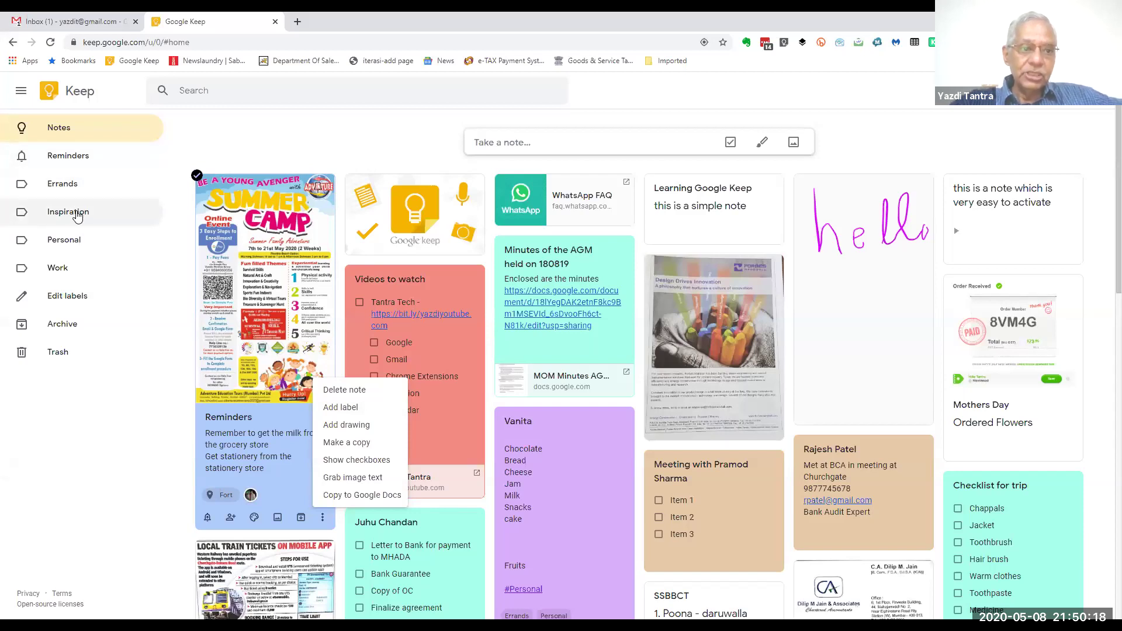
left_click(65, 298)
left_click(64, 298)
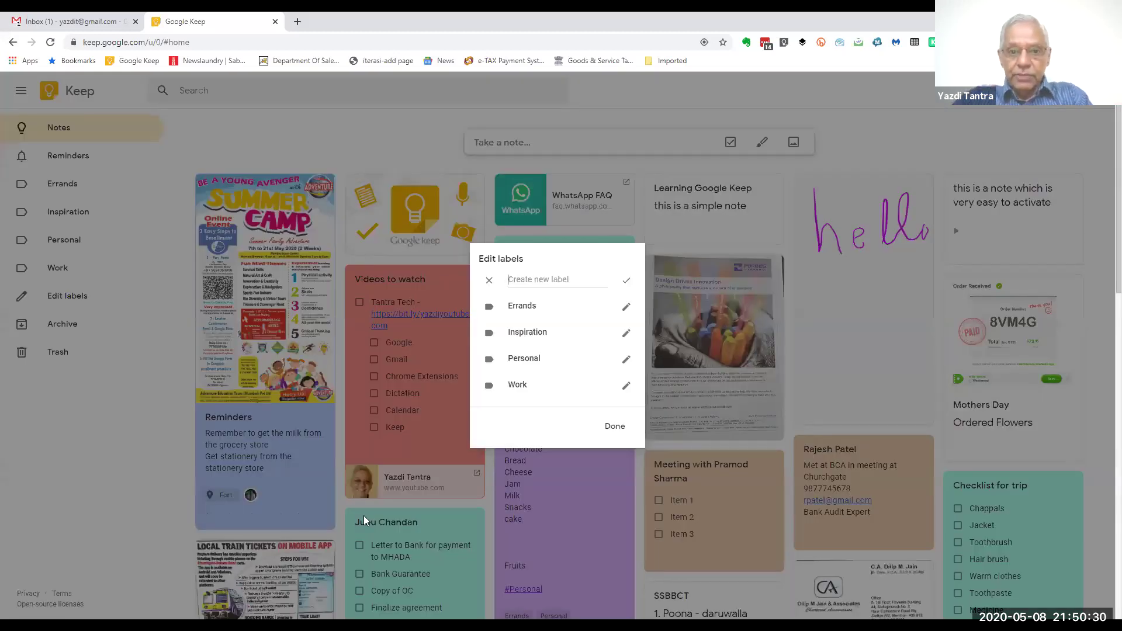
type("Society")
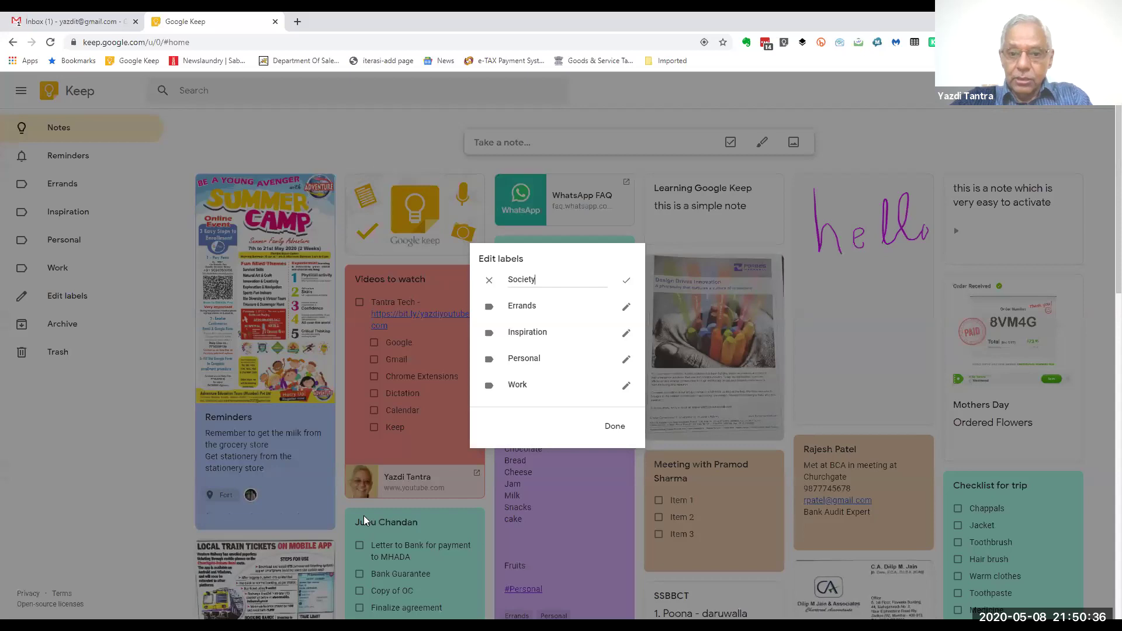
left_click(621, 432)
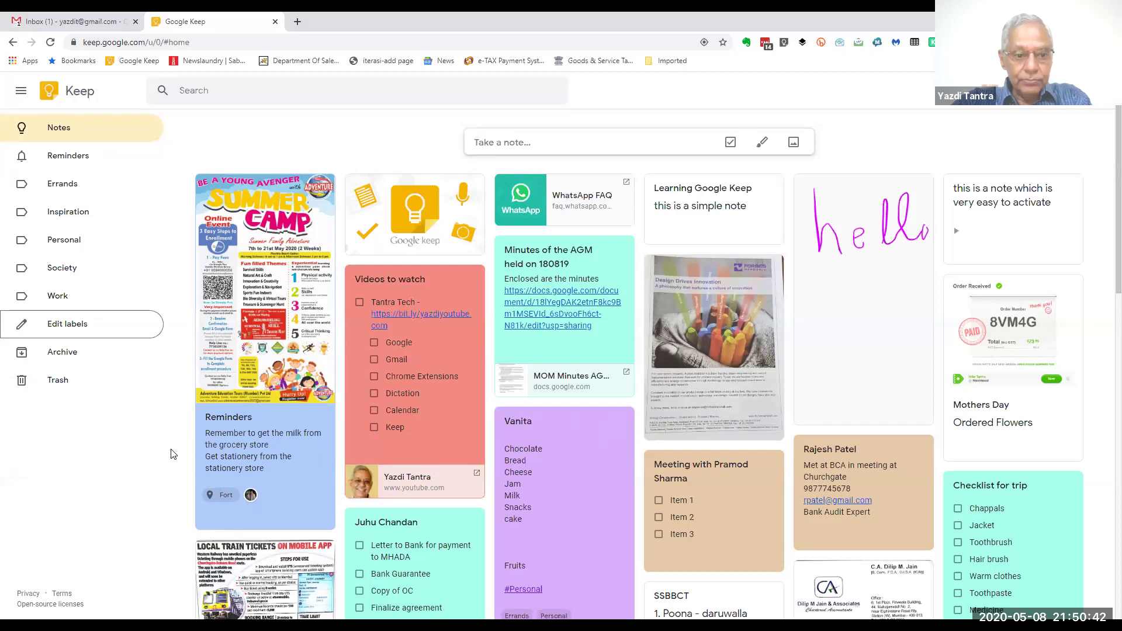
Apply the Society label to the Reminders note from the notes overview
left_click(322, 517)
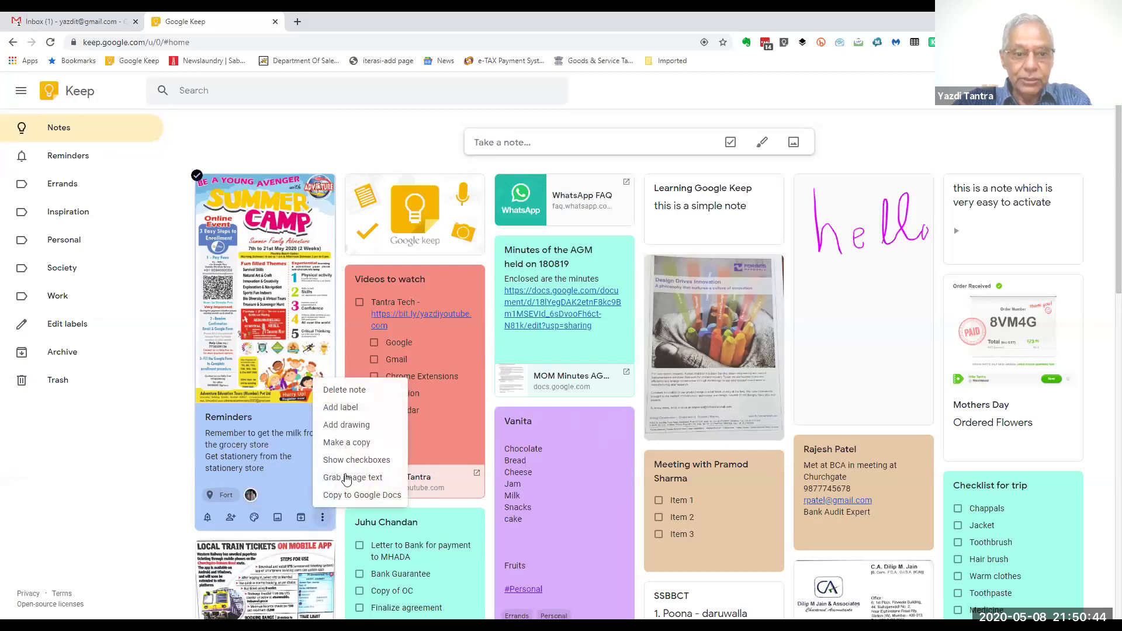
left_click(351, 408)
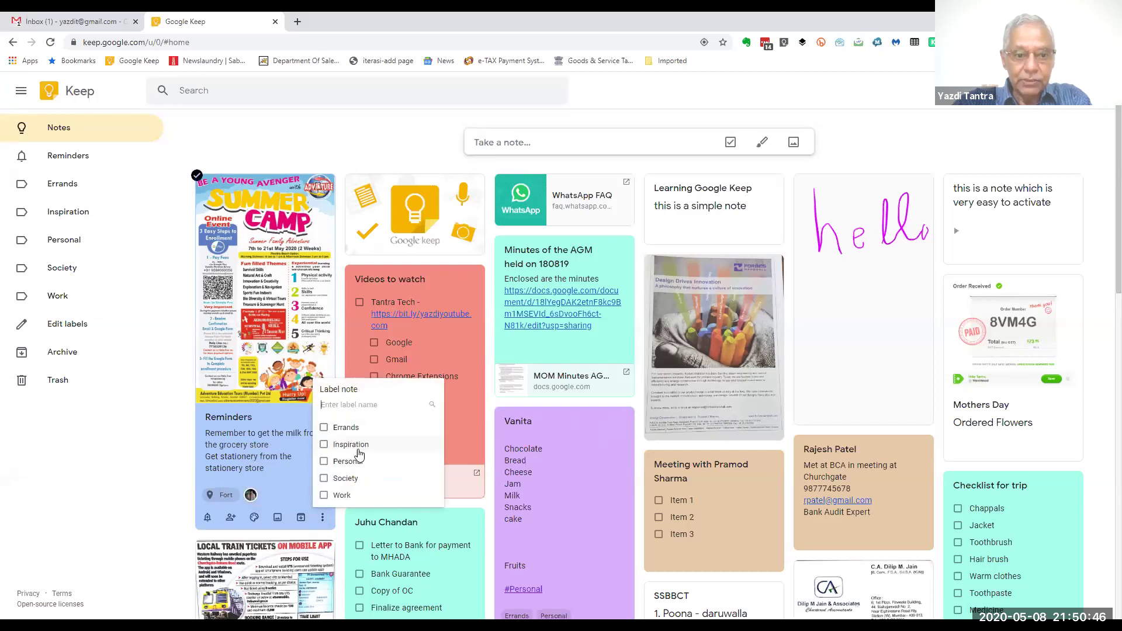
left_click(355, 480)
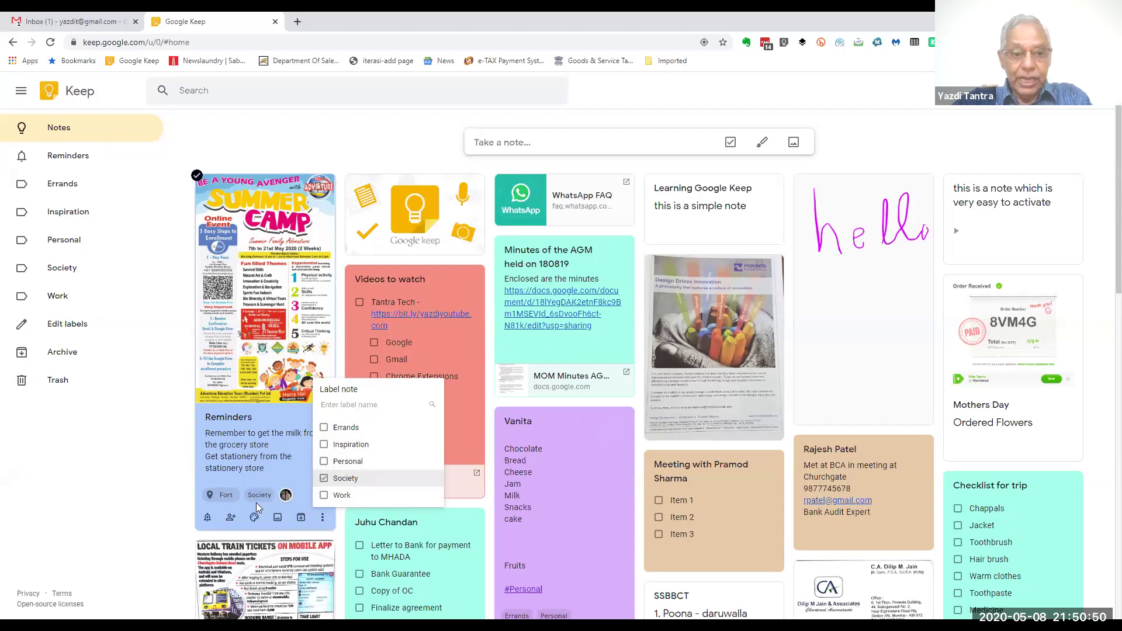
left_click(297, 464)
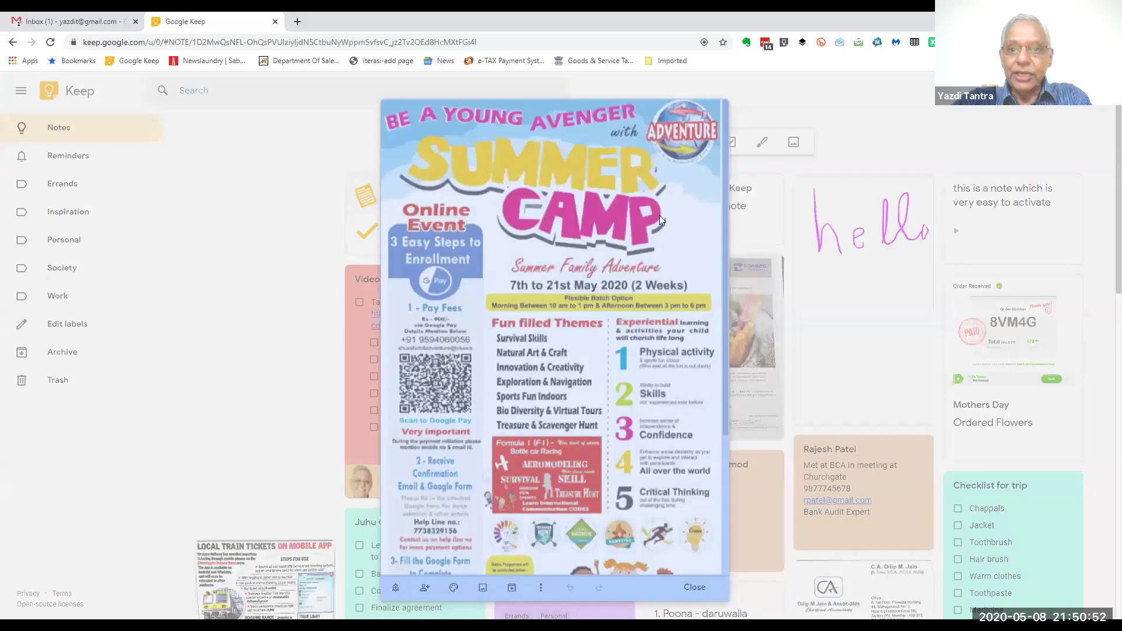
left_click(115, 221)
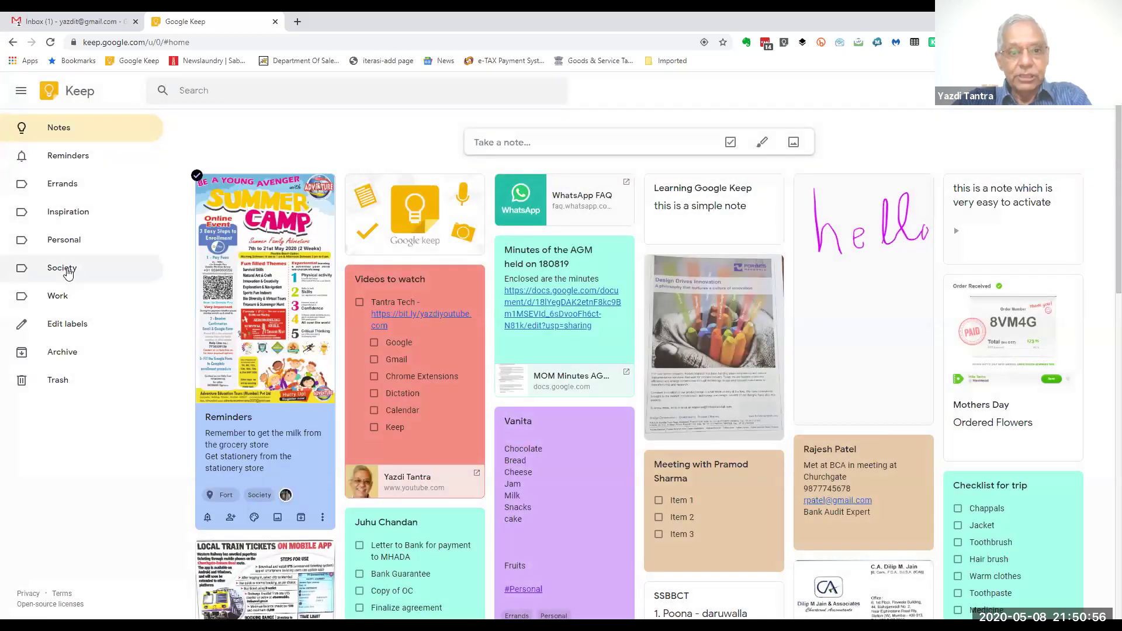
Show the notes labelled Society, add the Errands label to the Reminders note, and check the labels in the opened note
left_click(68, 272)
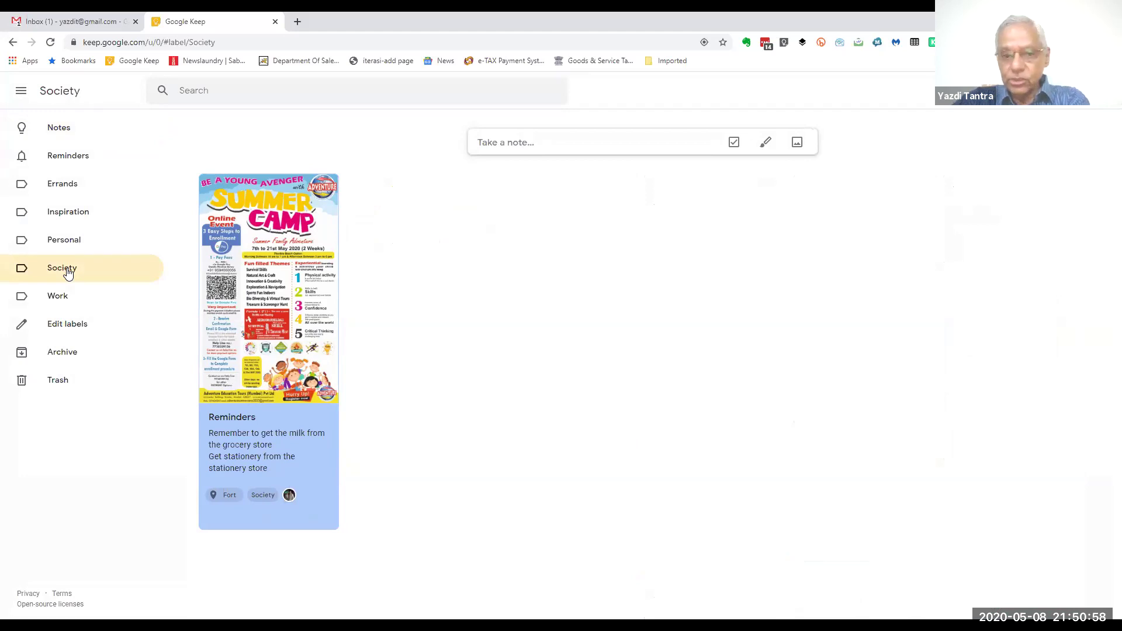
mouse_move(304, 519)
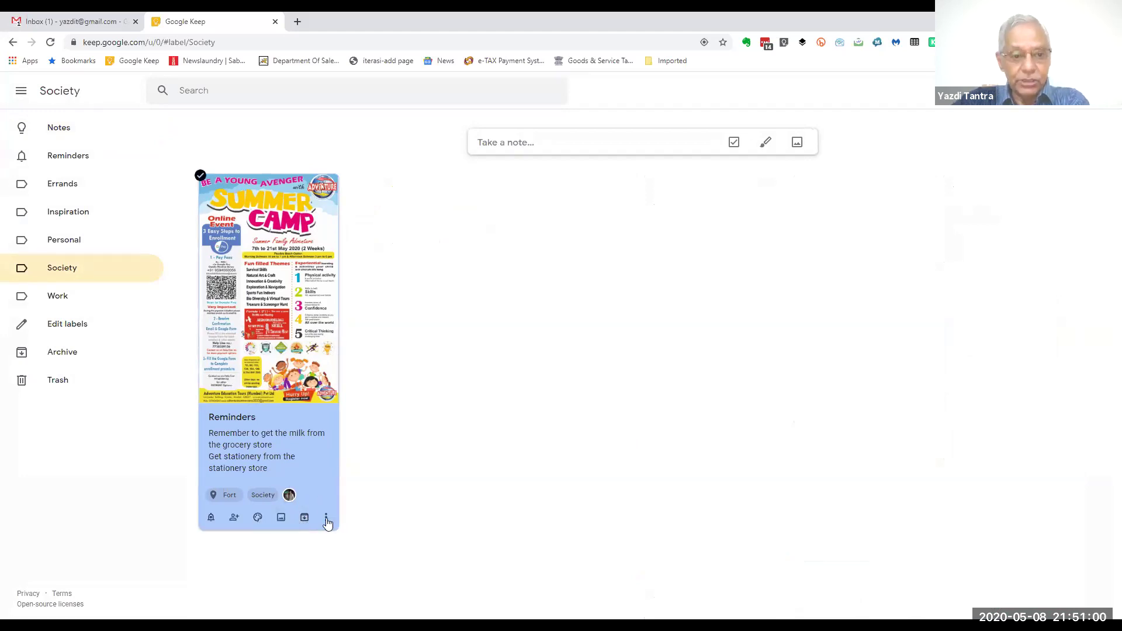
left_click(327, 519)
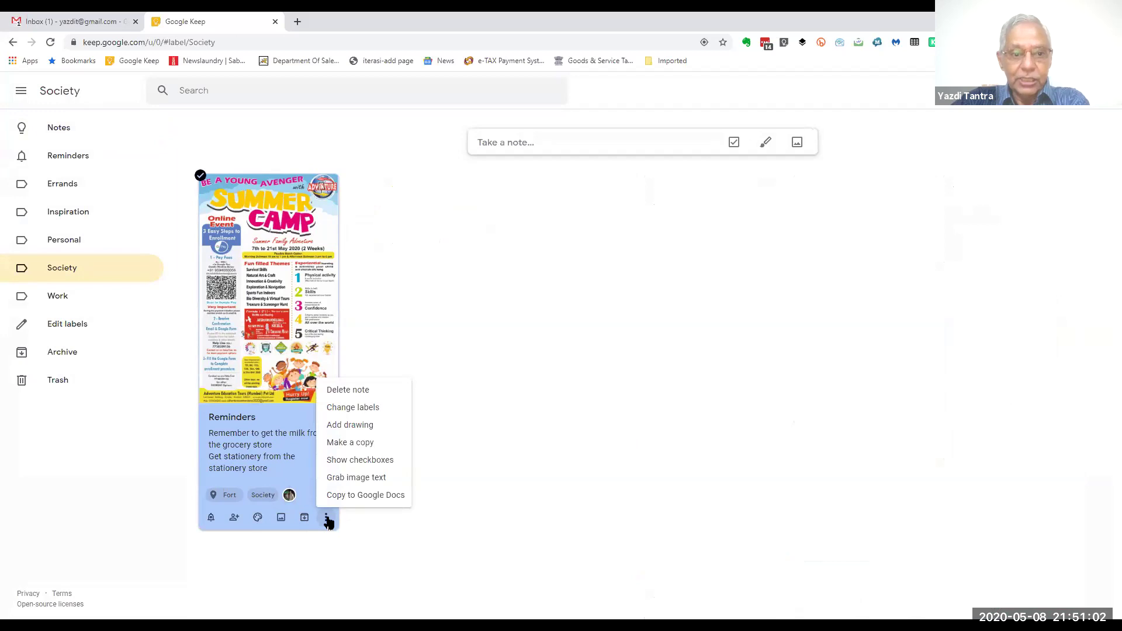
left_click(369, 411)
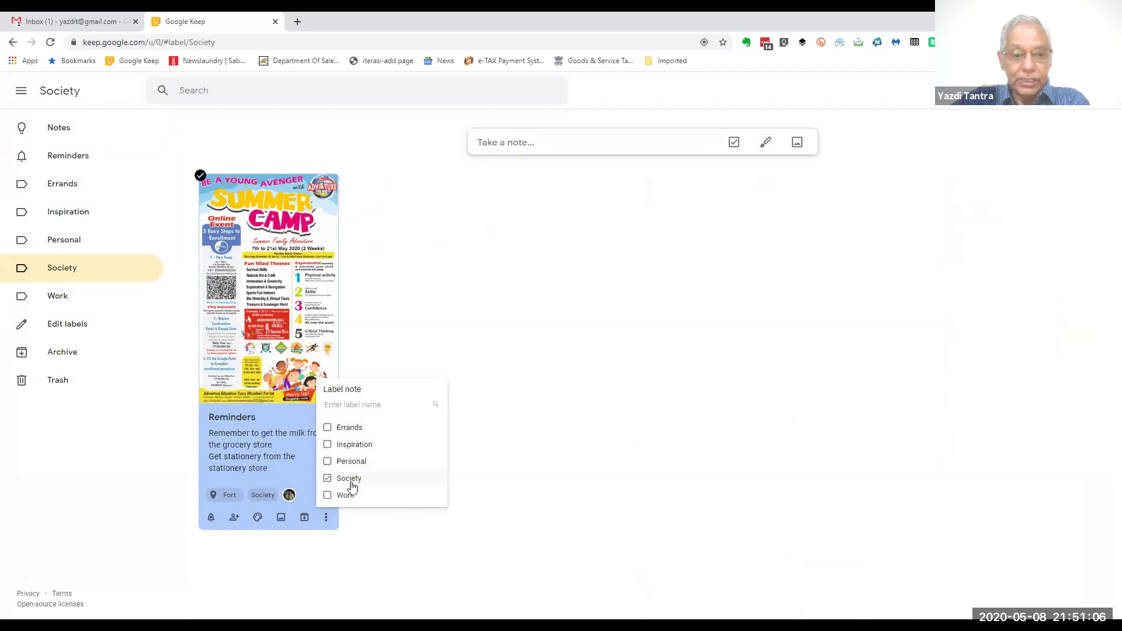
left_click(358, 435)
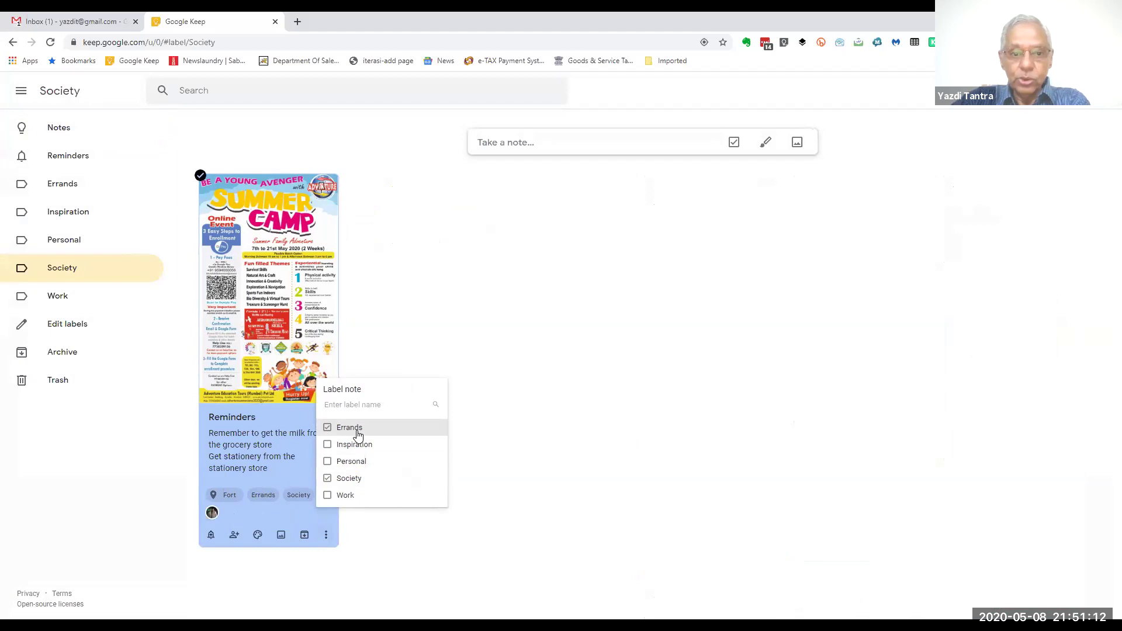
left_click(286, 509)
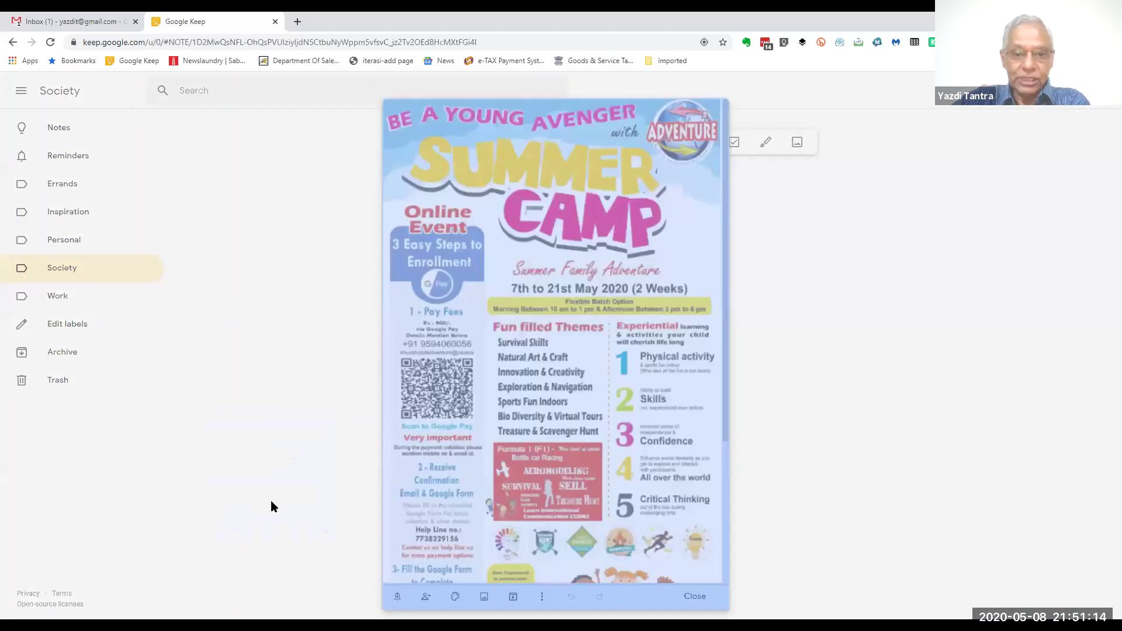
scroll(612, 434, "down", 5)
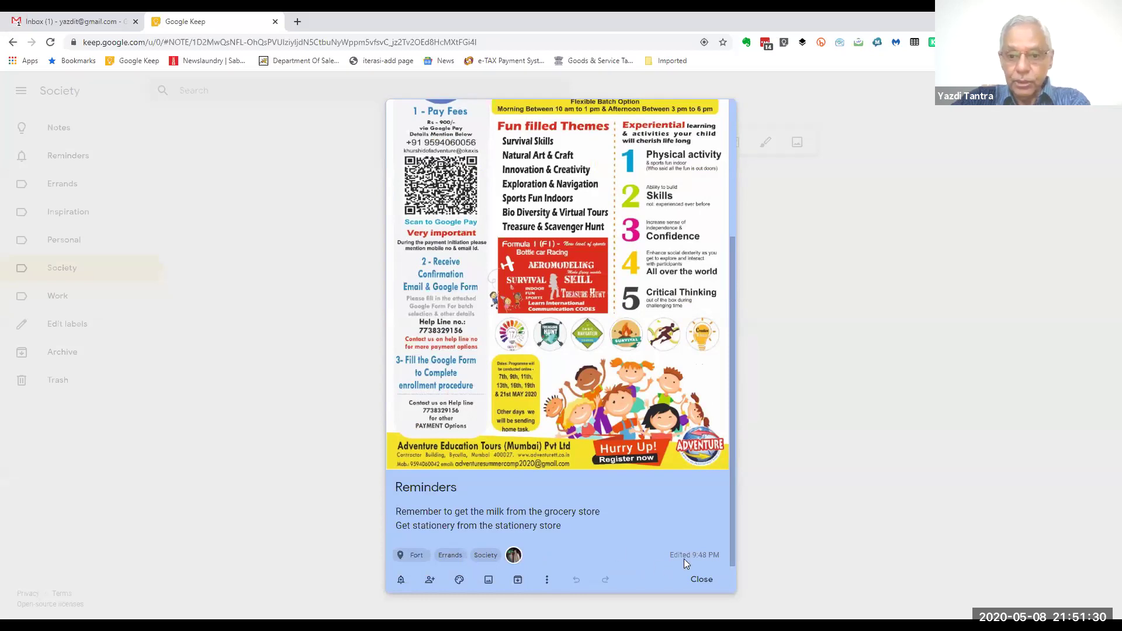
key("Escape")
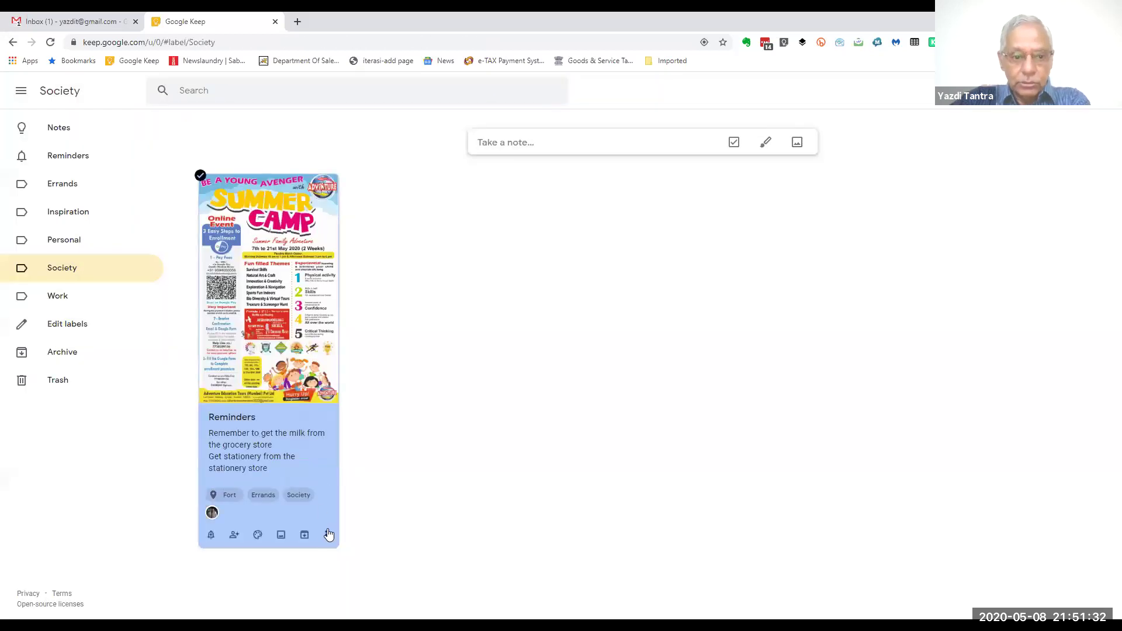
Return from the Society label view to the overview of all notes
left_click(328, 535)
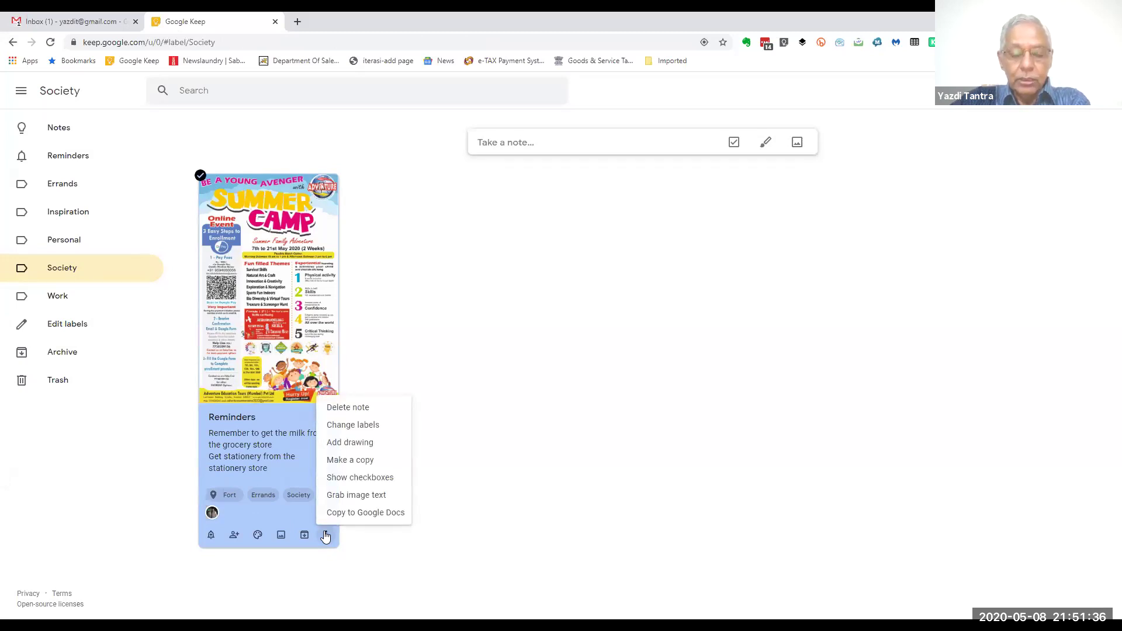
left_click(504, 339)
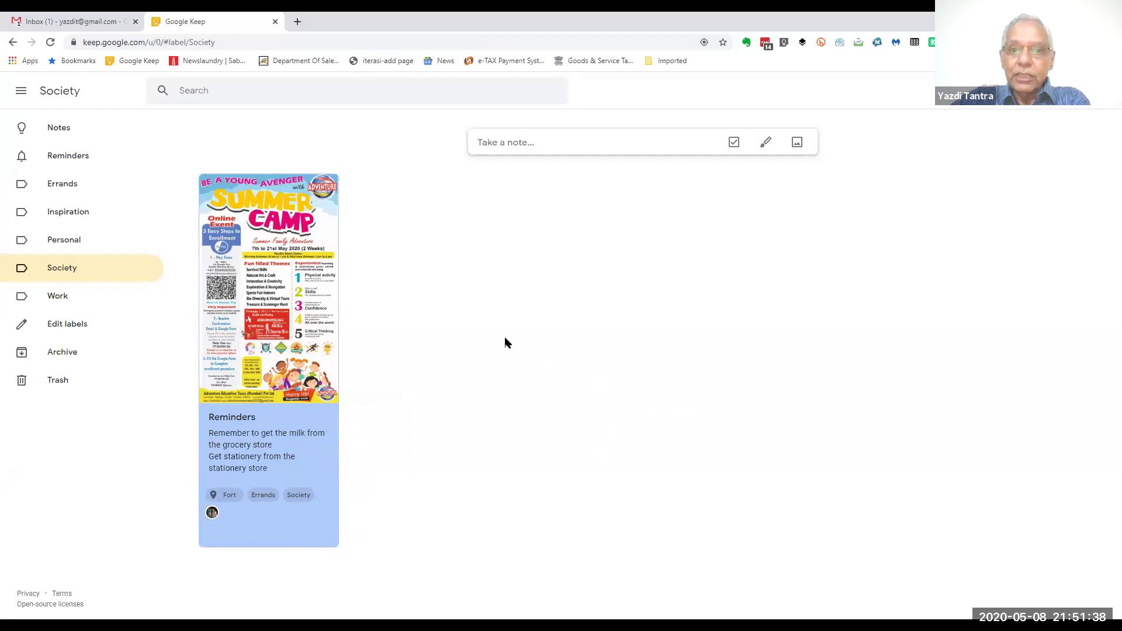
left_click(561, 144)
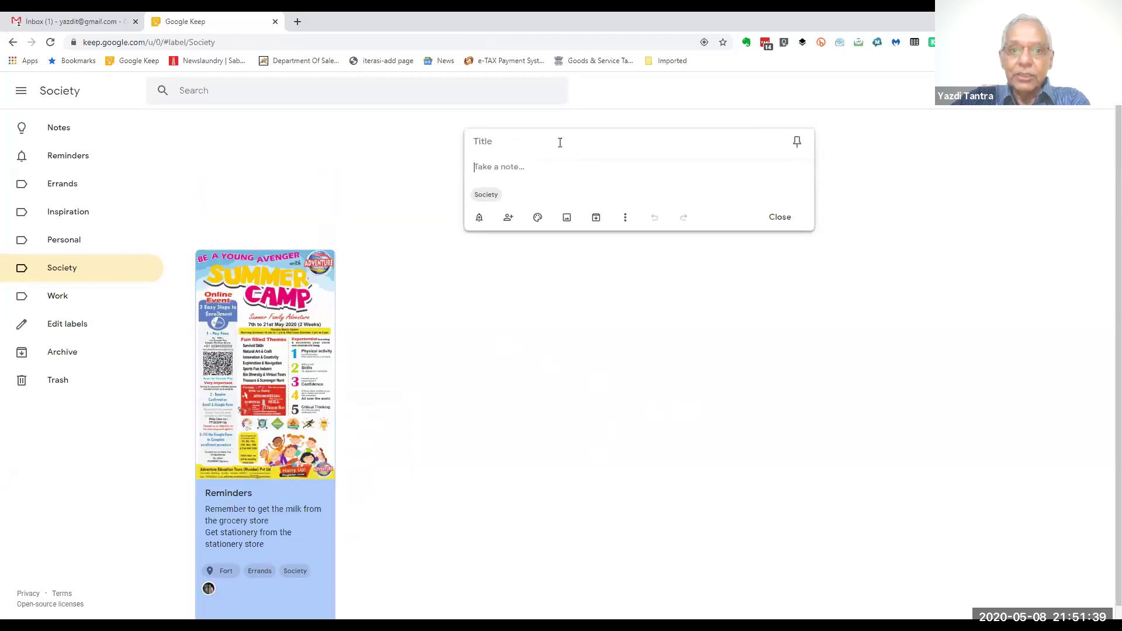
left_click(69, 131)
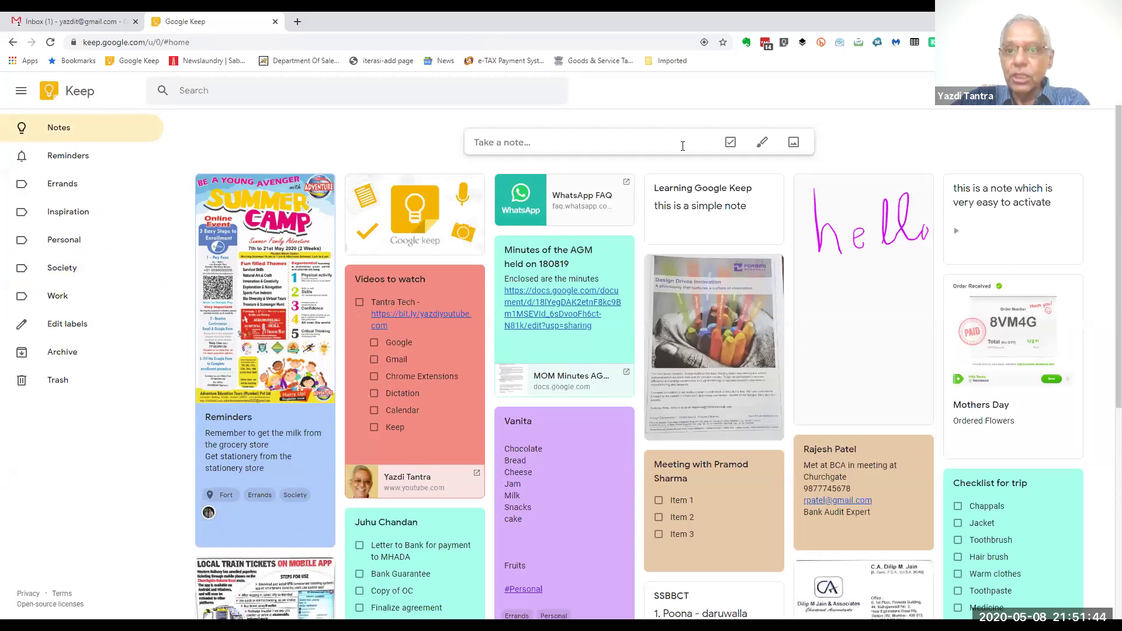
left_click(563, 141)
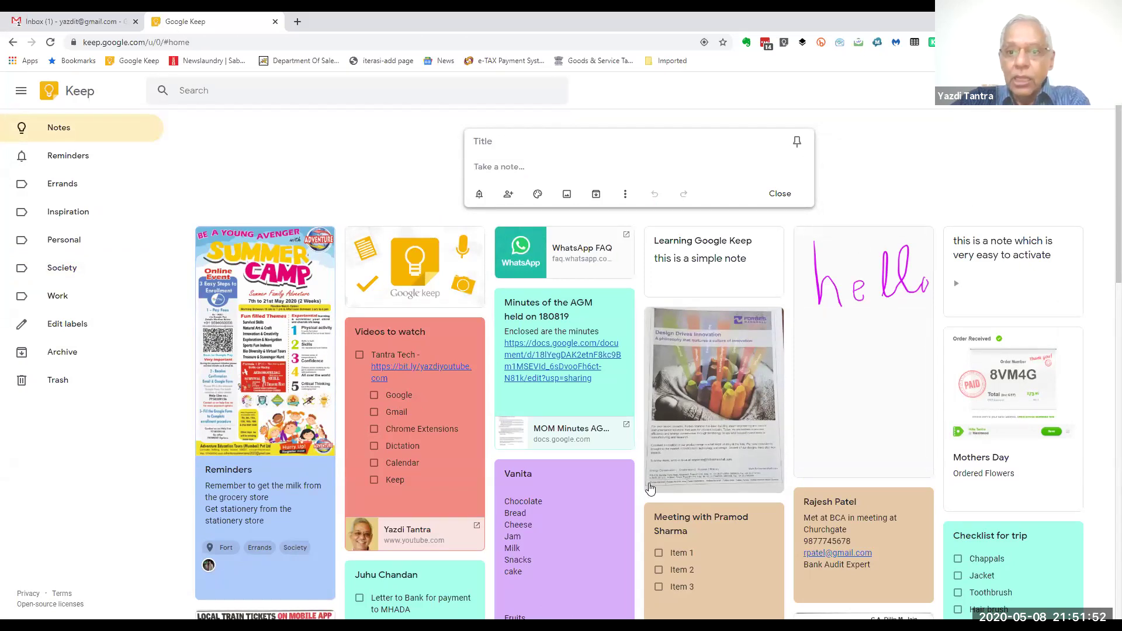
left_click(628, 198)
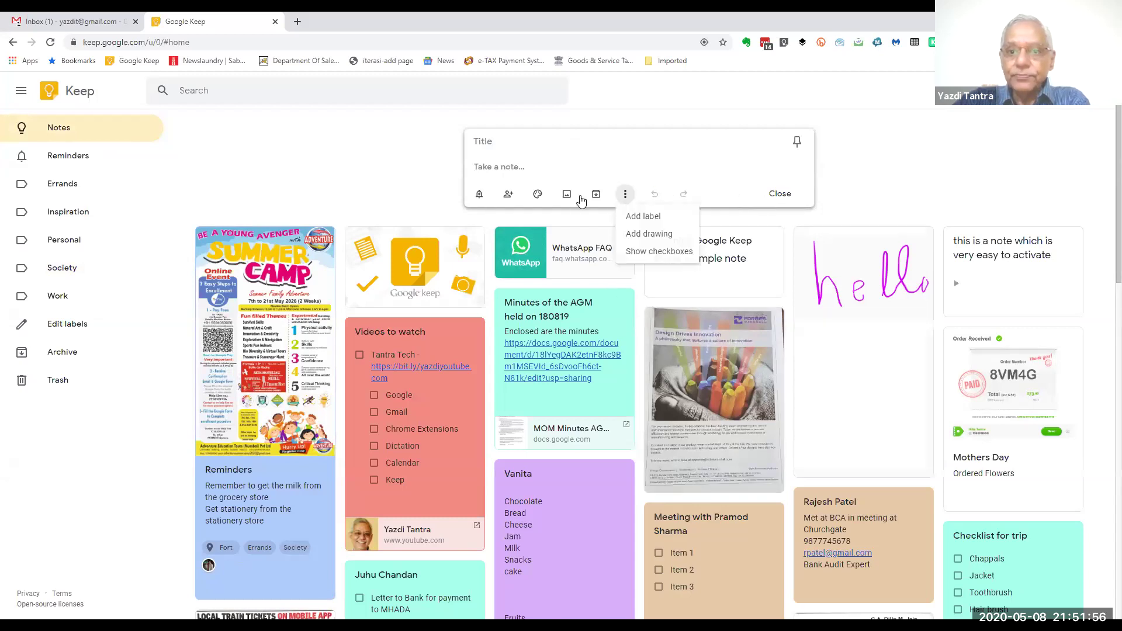
left_click(557, 173)
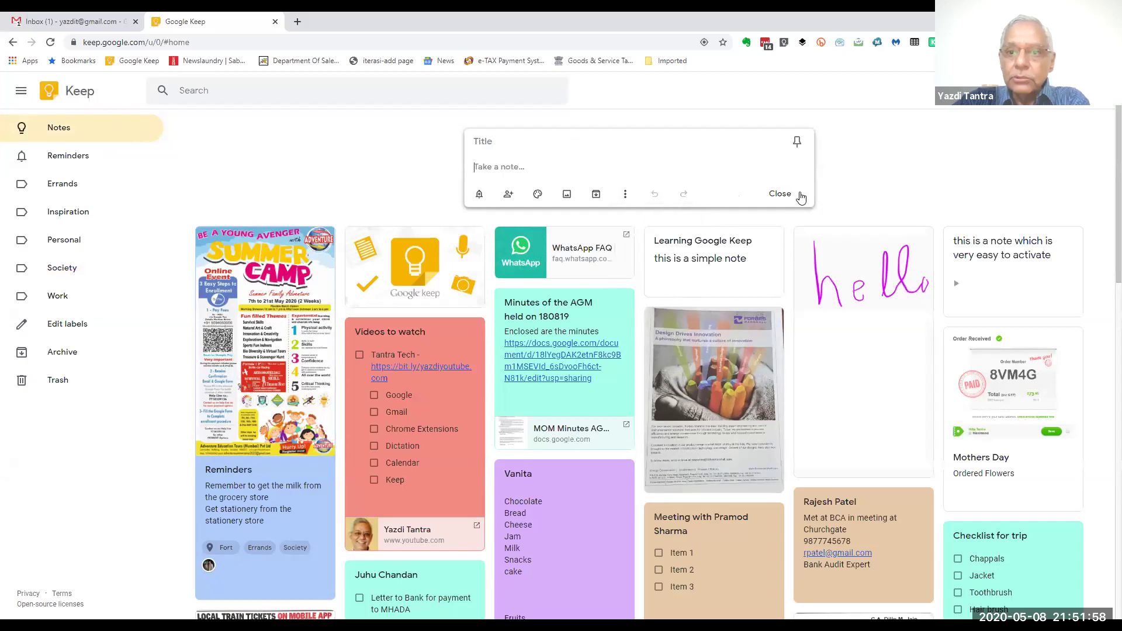
left_click(777, 194)
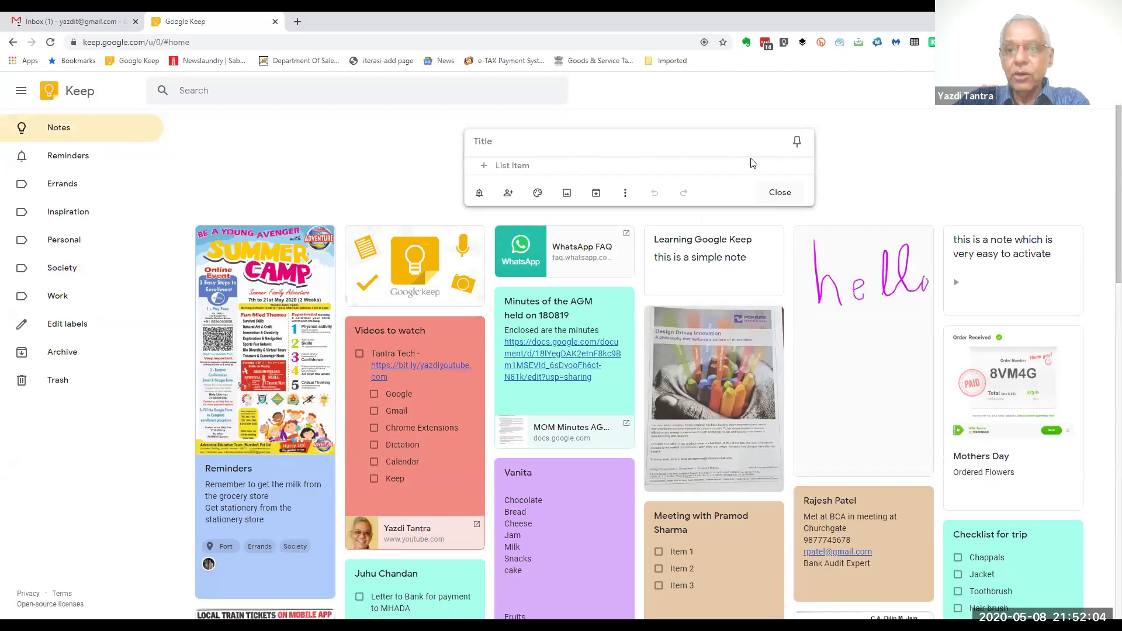
key("Escape")
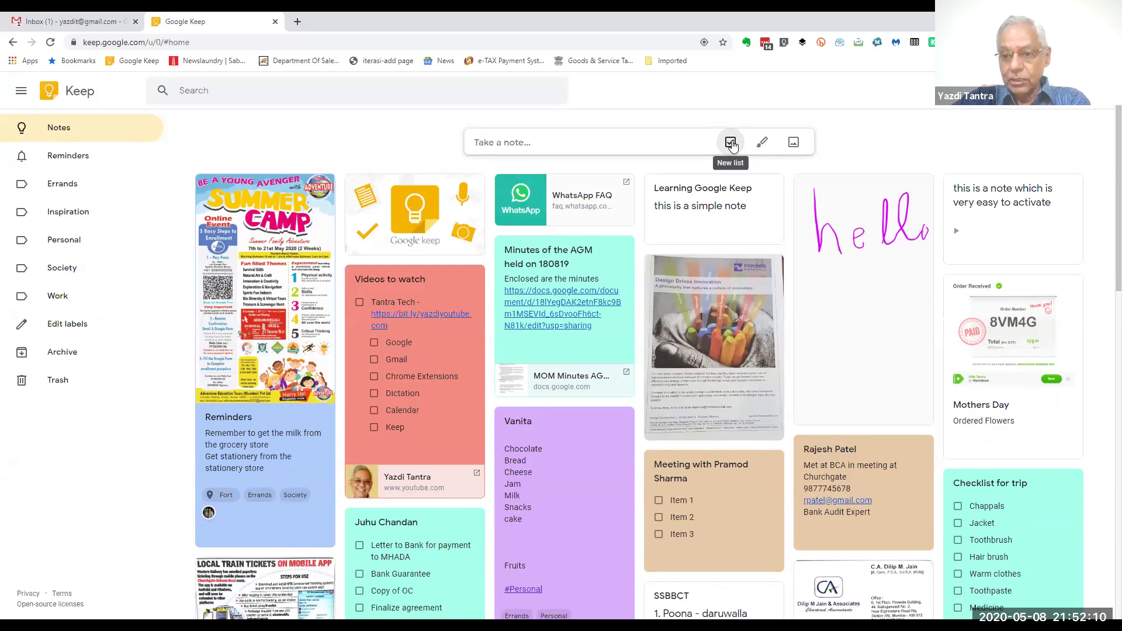
Create a new list note with the checklist items "this", "that", "item 3" and "item 4"
left_click(732, 145)
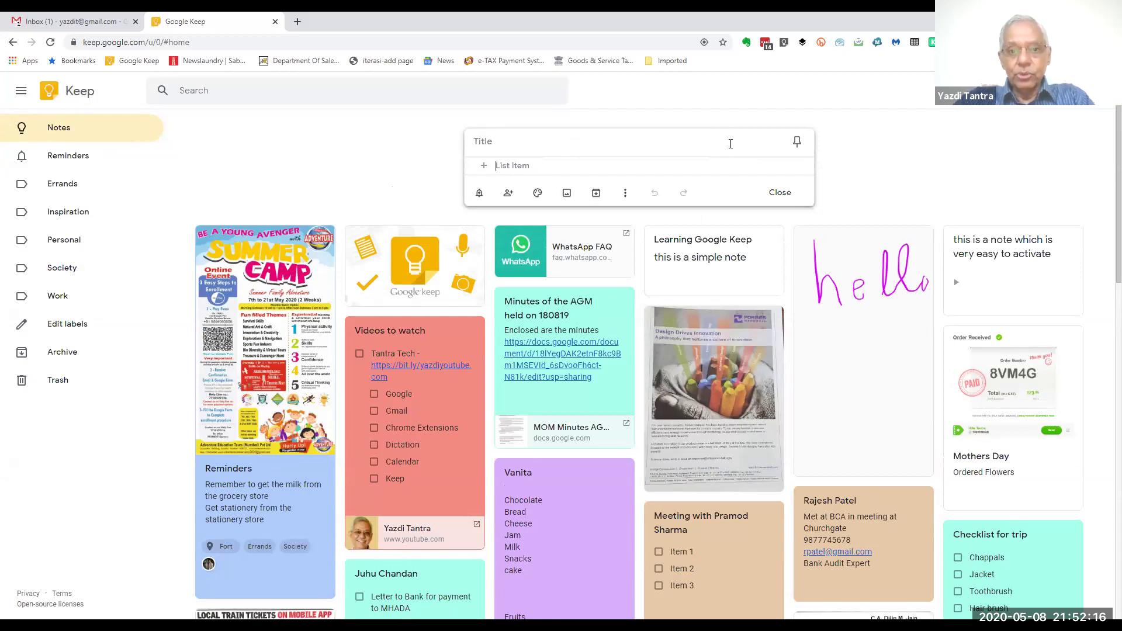
type("th")
key("Return")
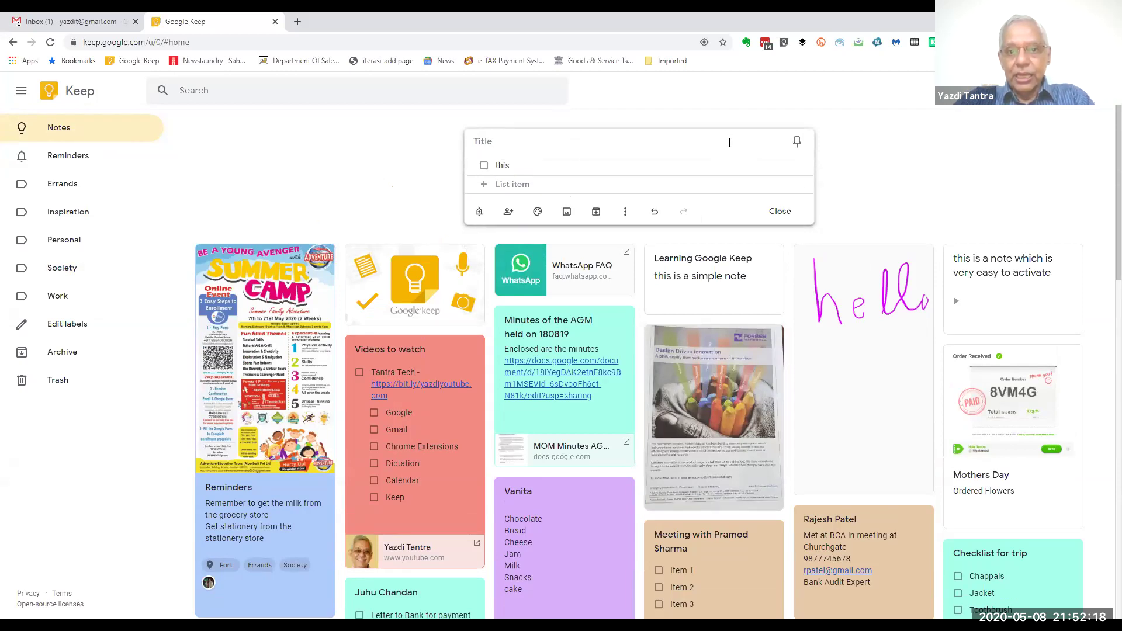
type("that")
key("Return")
type("item 3")
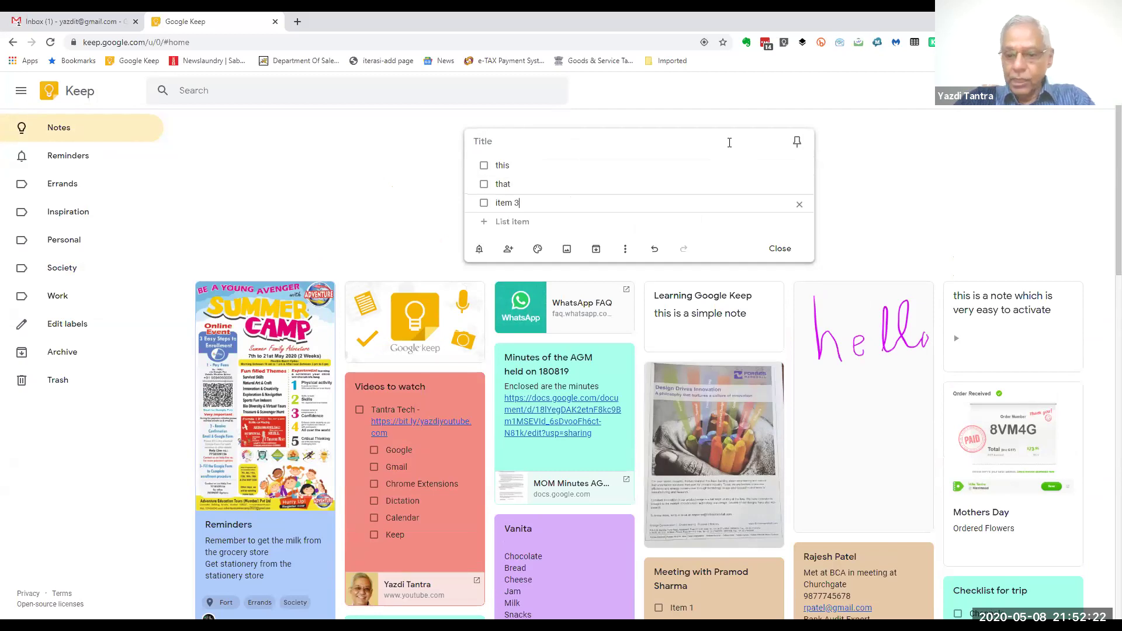
key("Return")
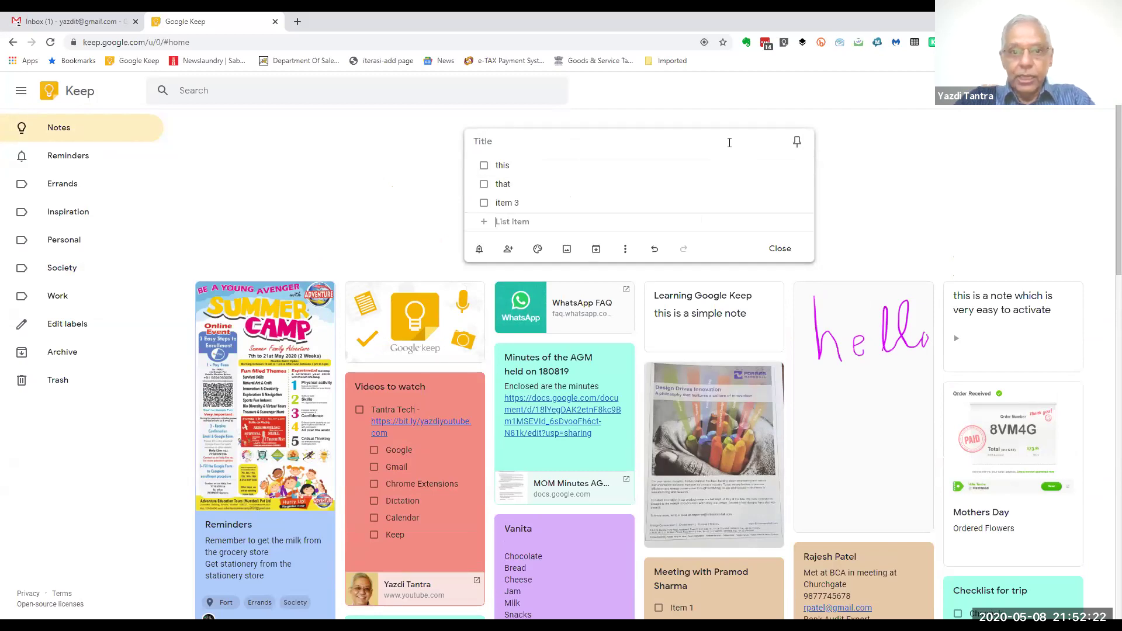
type("item 4")
key("Return")
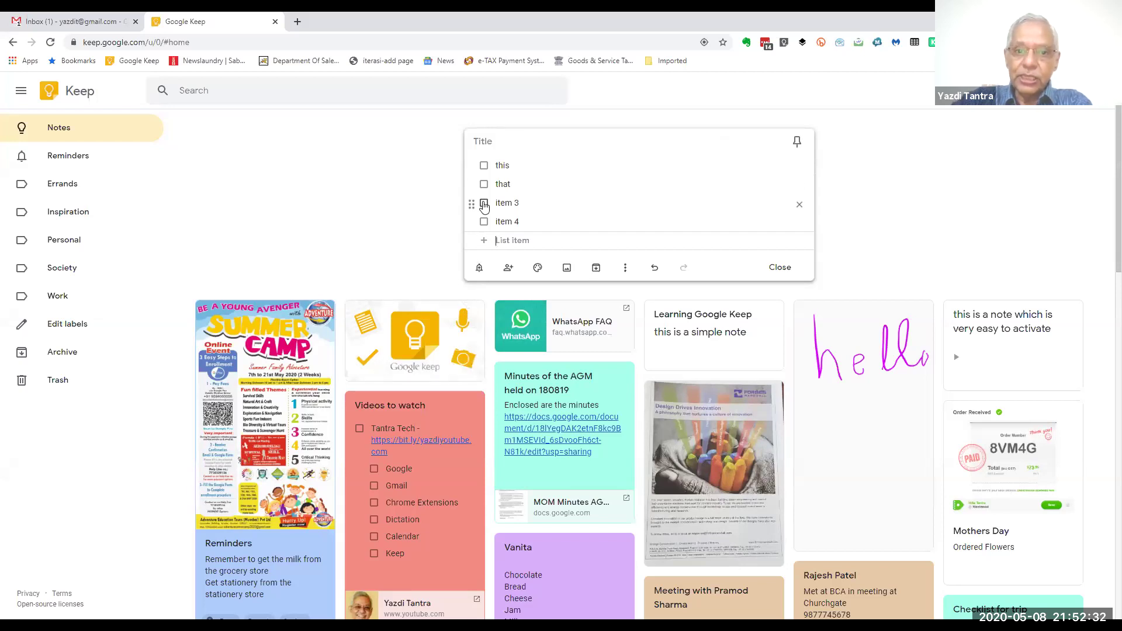
Mark item 3 as completed in the new list and restore it to the open items
left_click(484, 203)
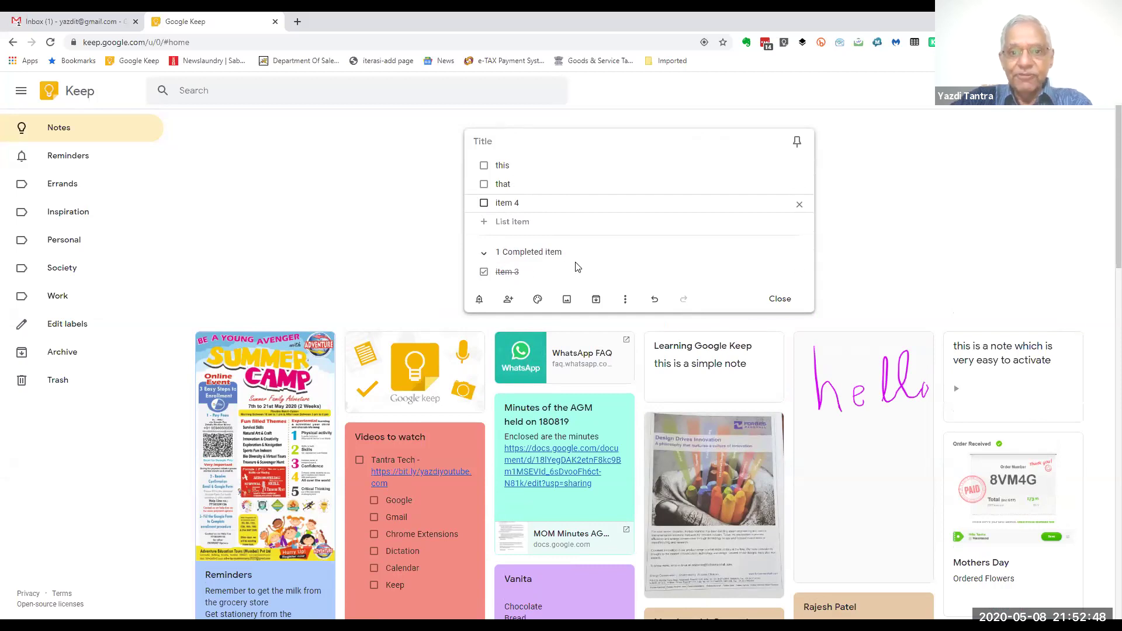
left_click(484, 272)
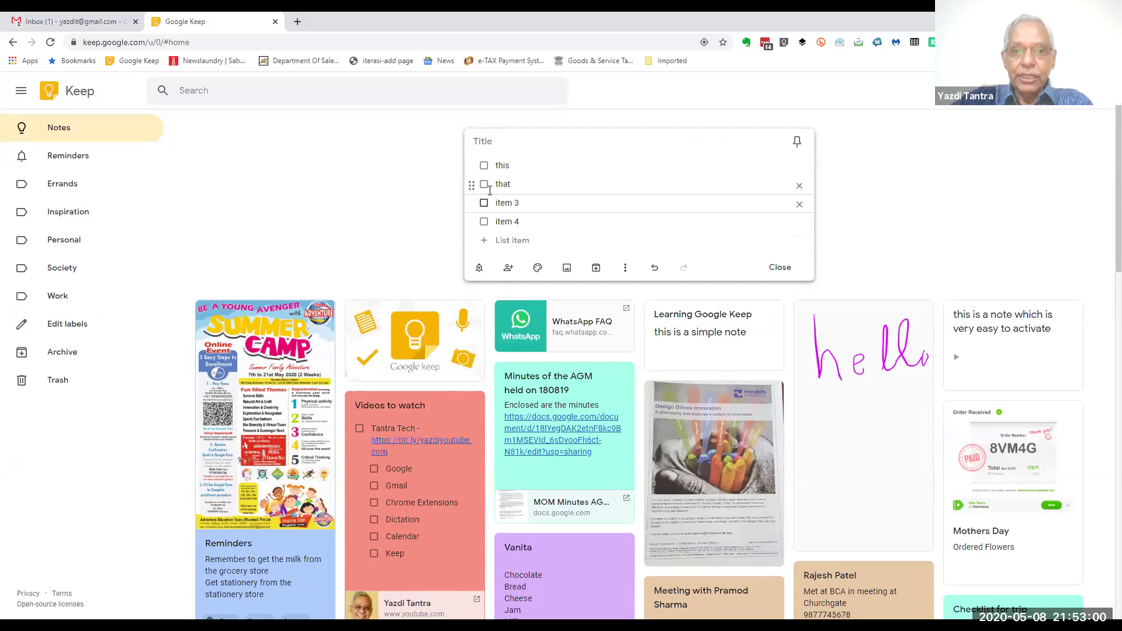
Title the new list note "This is a list"
left_click(517, 141)
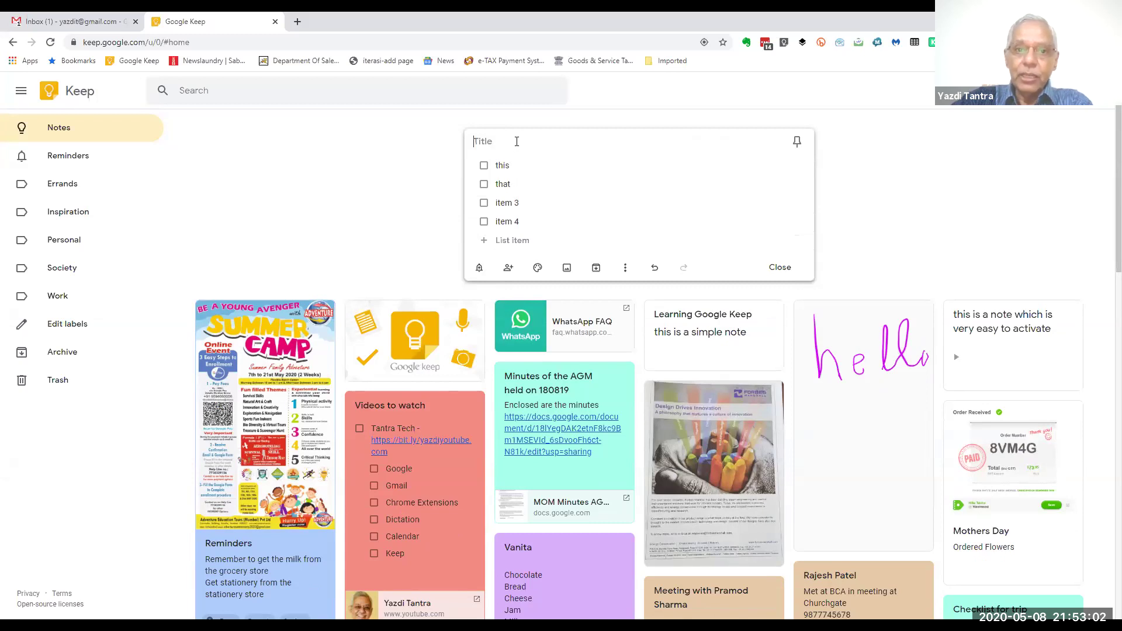
type("Thi")
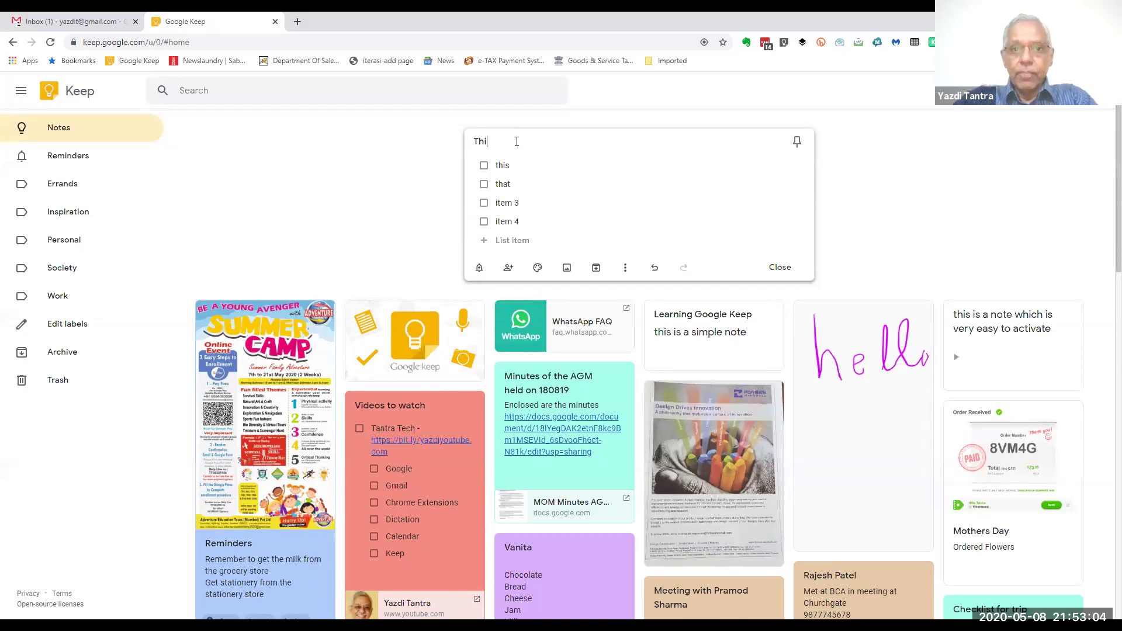
type("s is a list")
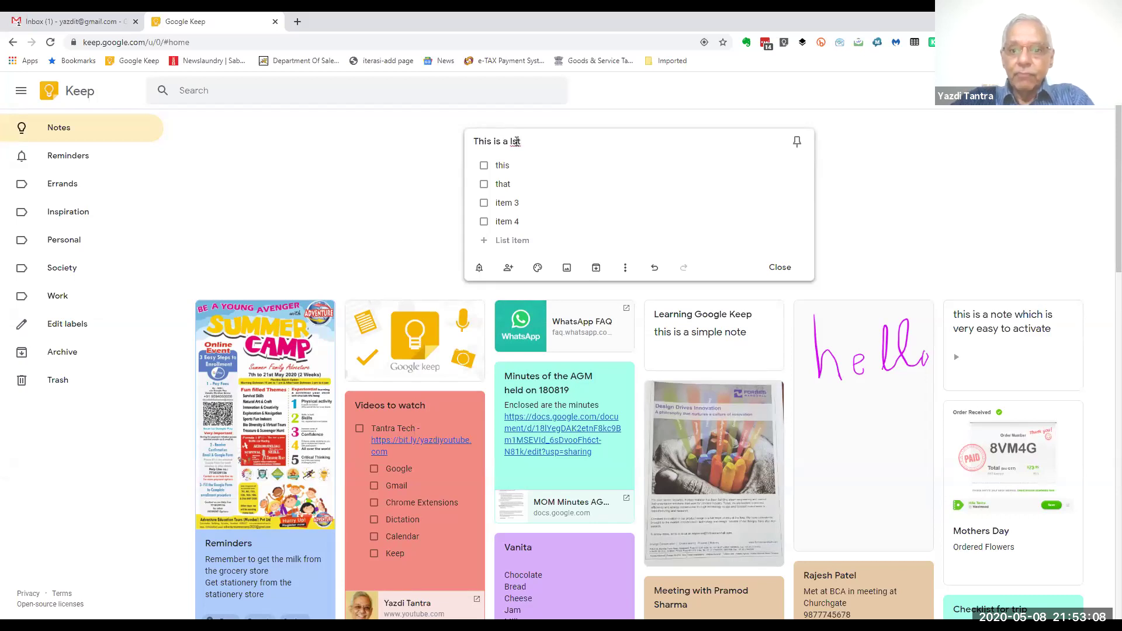
key("BackSpace")
key("BackSpace")
key("BackSpace")
type("ist")
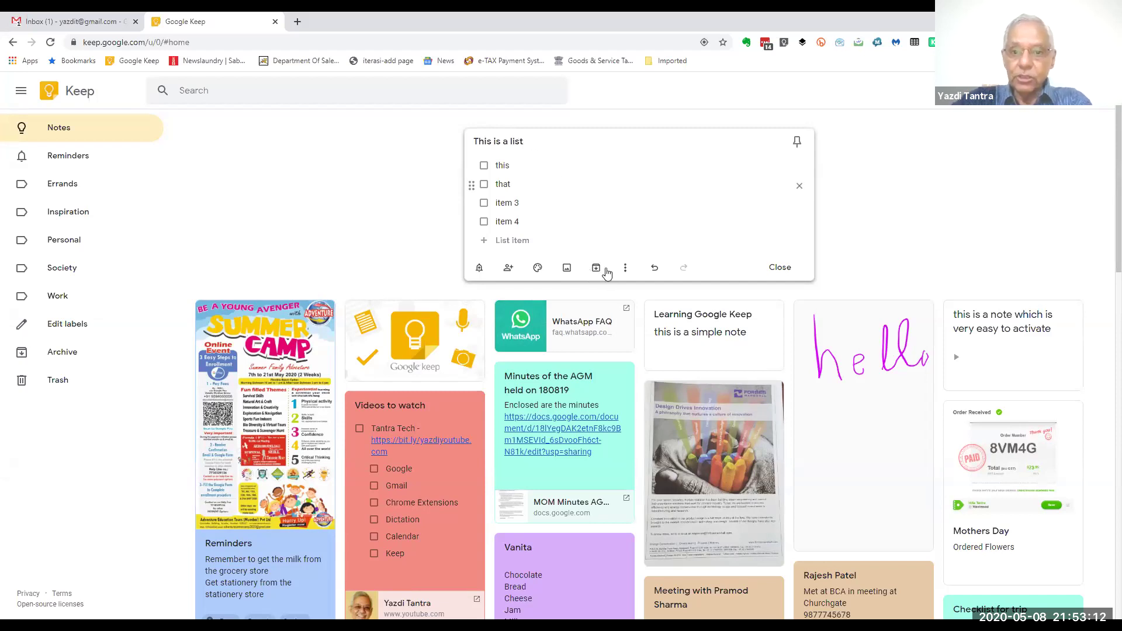
Add a drawing to the list note and sketch a black square divided by one horizontal and one vertical line
left_click(625, 270)
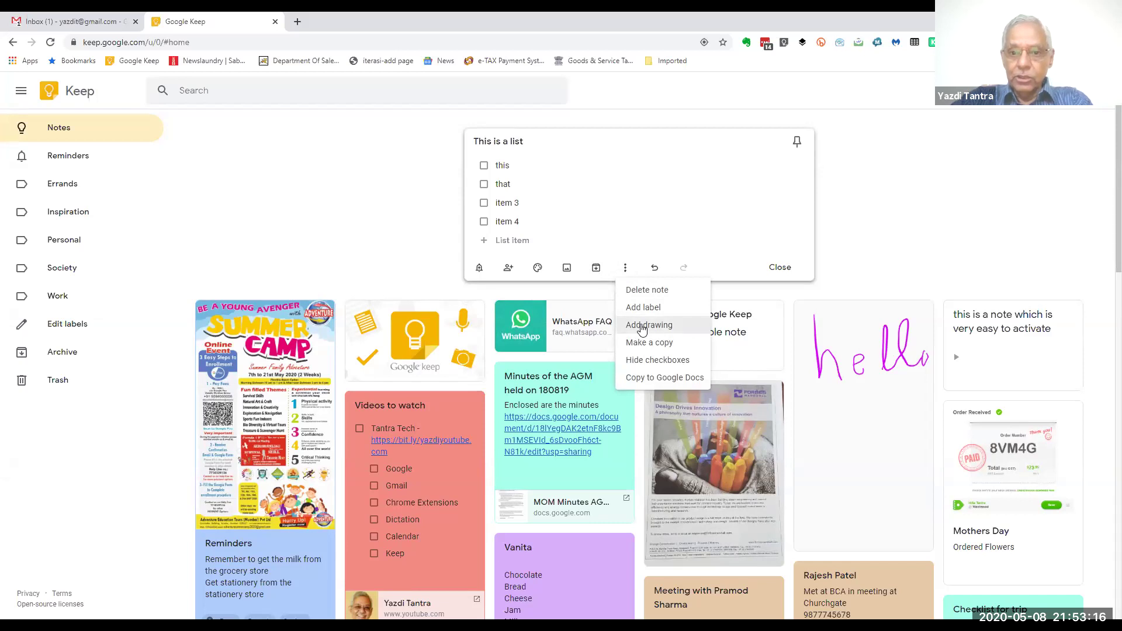
left_click(647, 362)
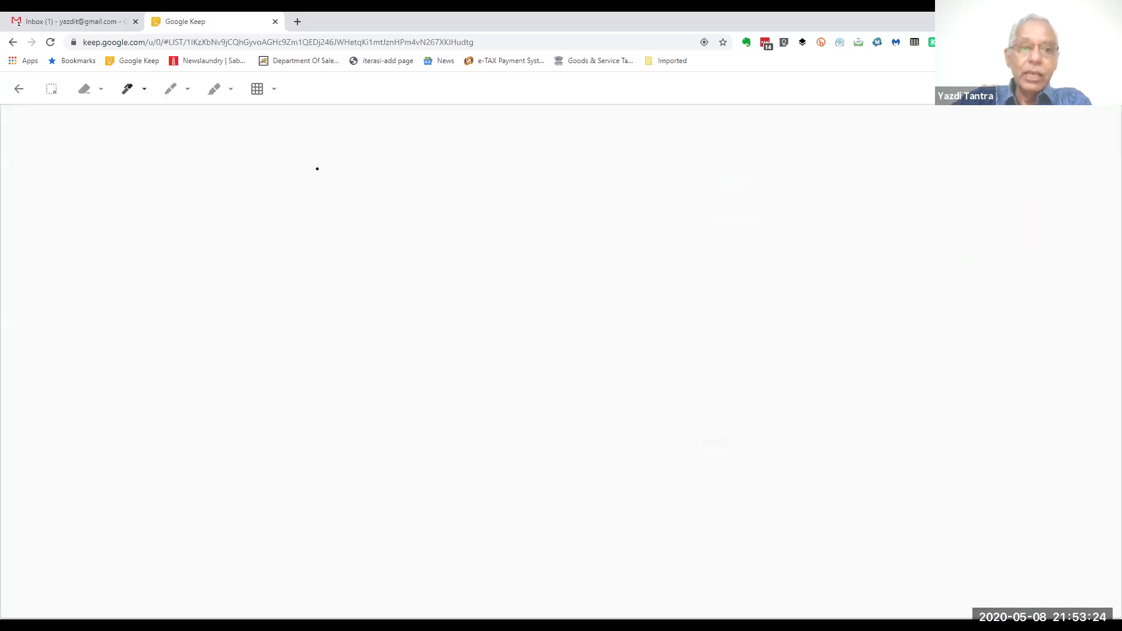
mouse_move(285, 149)
left_mouse_down()
mouse_move(283, 282)
mouse_move(418, 284)
mouse_move(436, 268)
mouse_move(432, 153)
mouse_move(280, 149)
left_mouse_up()
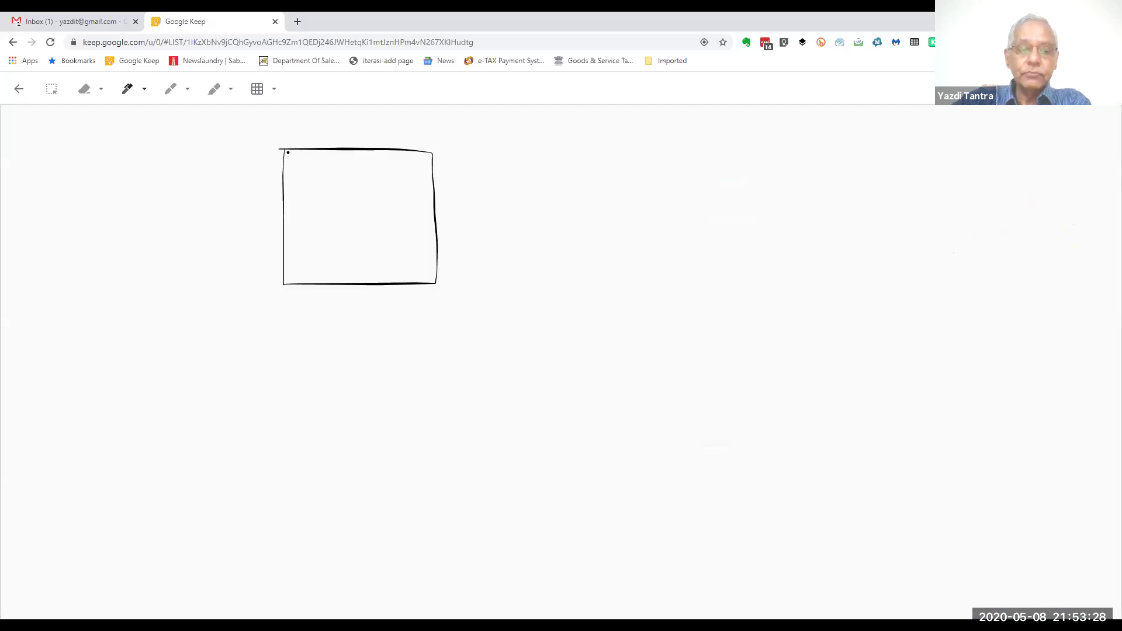
left_click_drag(282, 195, 440, 202)
left_click_drag(347, 150, 336, 293)
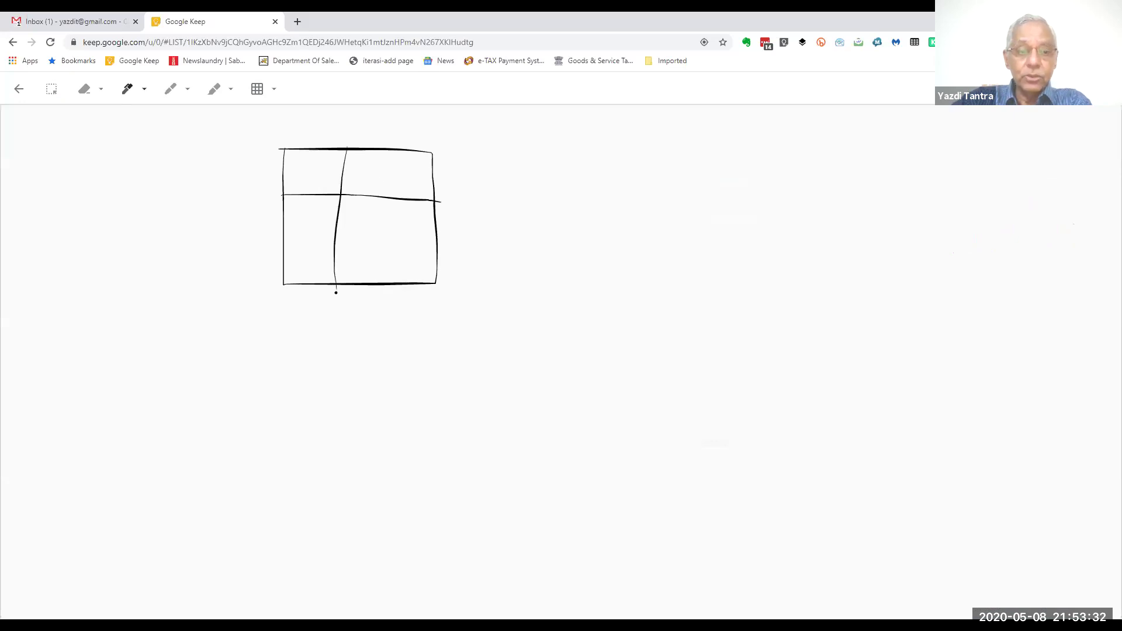
Set the pen colour to red and draw a rectangle beside the black square and a circle beyond it
left_click(144, 89)
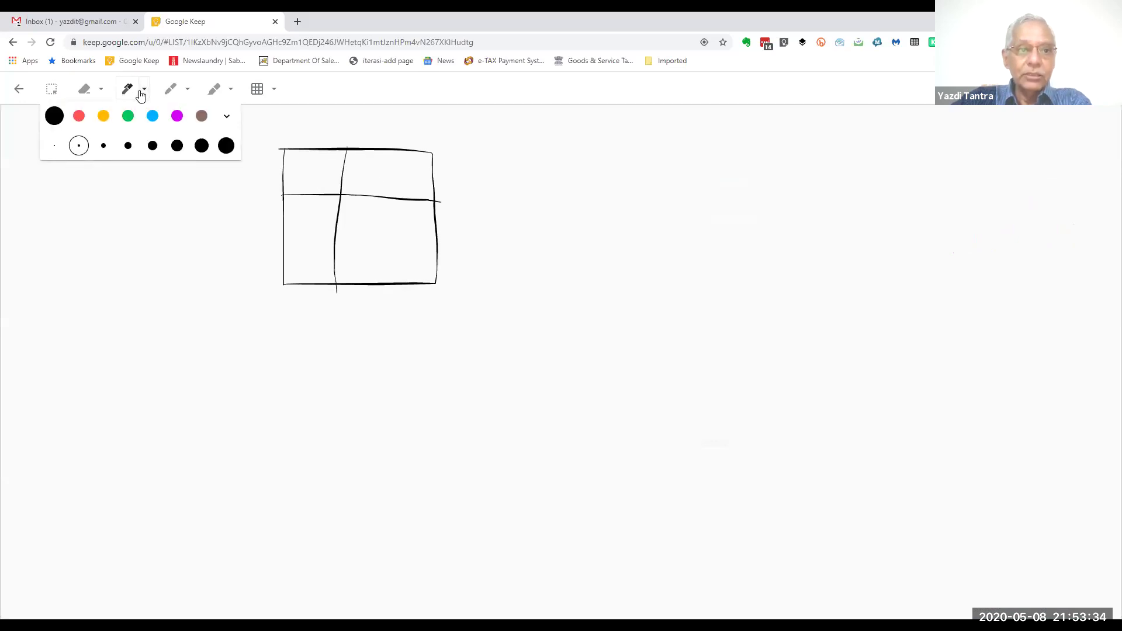
left_click(79, 116)
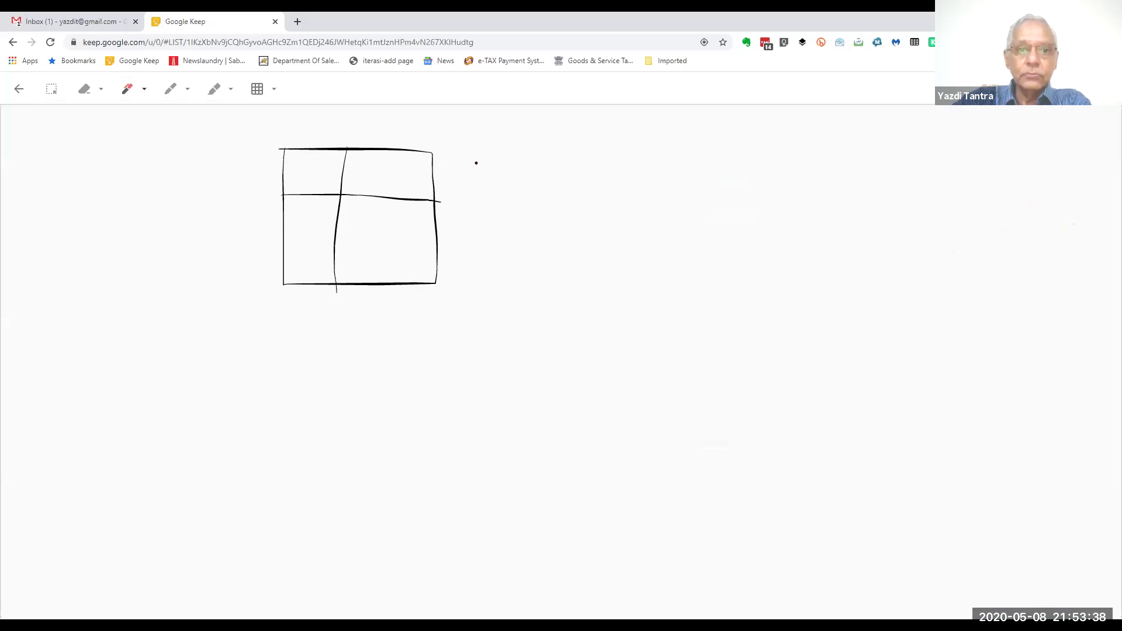
left_click_drag(470, 152, 472, 270)
mouse_move(574, 278)
left_mouse_down()
mouse_move(626, 278)
mouse_move(631, 165)
mouse_move(459, 159)
left_mouse_up()
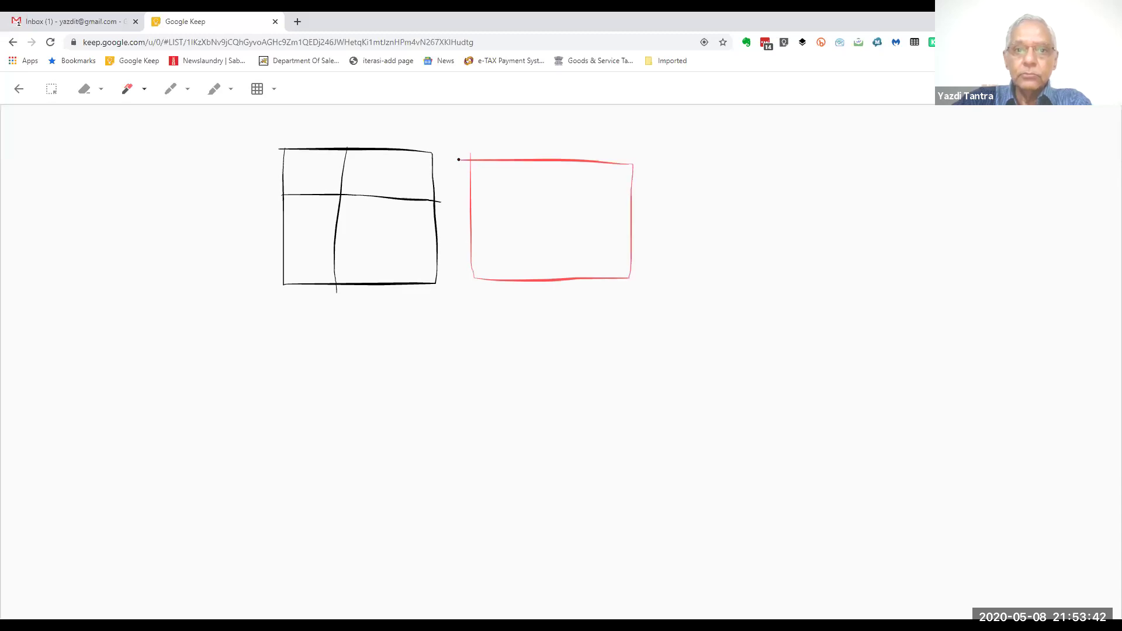
mouse_move(783, 158)
left_mouse_down()
mouse_move(716, 281)
mouse_move(875, 215)
mouse_move(801, 156)
mouse_move(787, 158)
left_mouse_up()
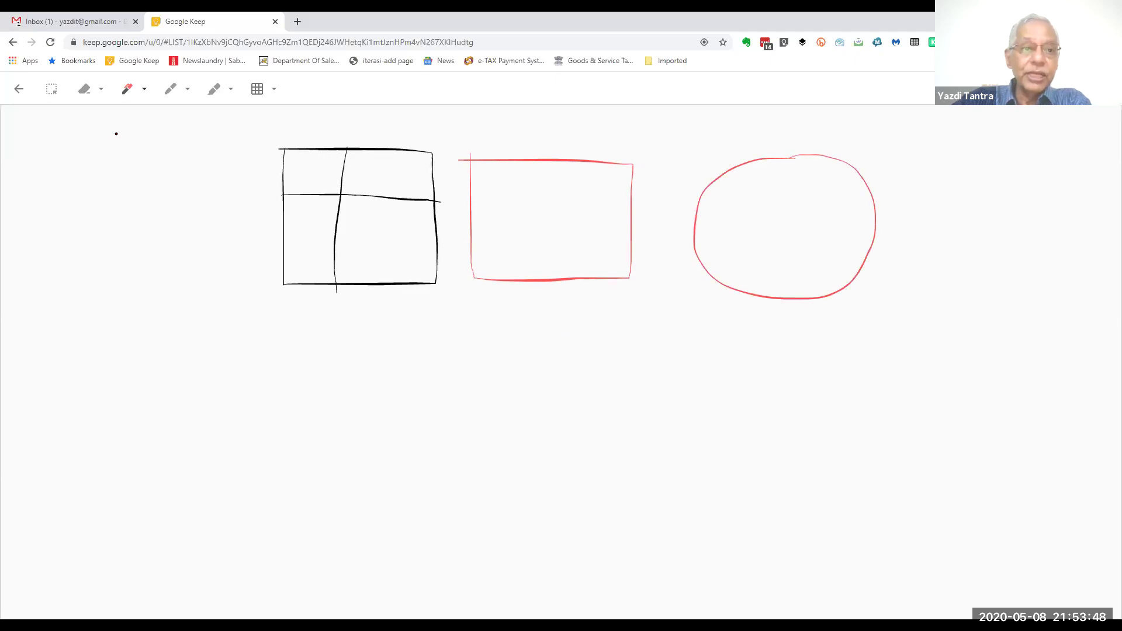
Draw a purple circle with the marker below the black square
left_click(171, 91)
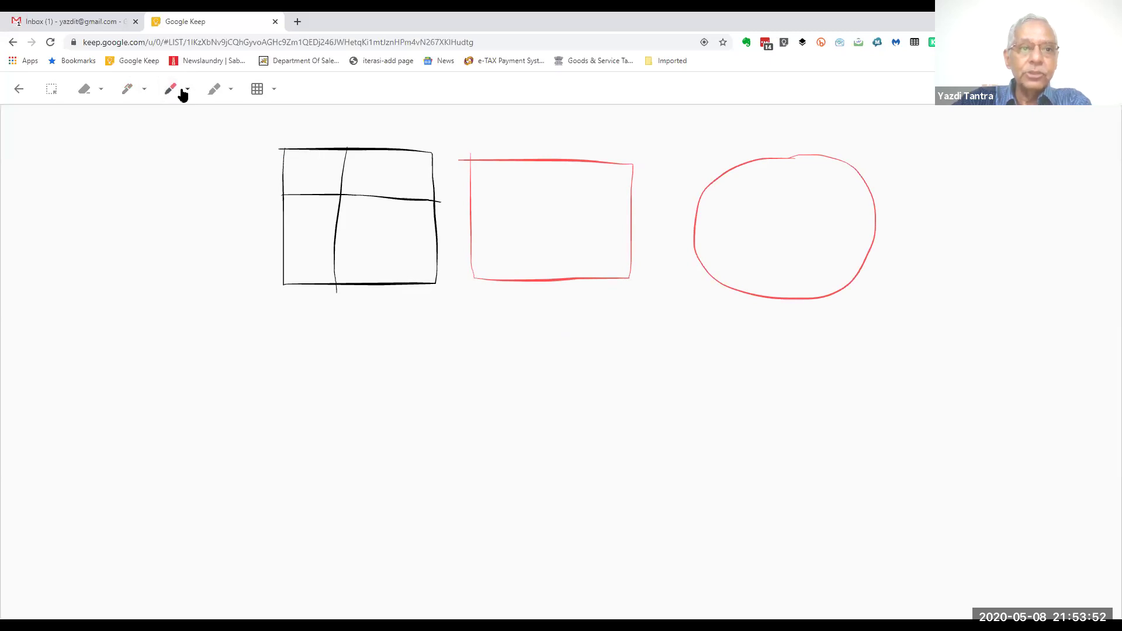
left_click(187, 91)
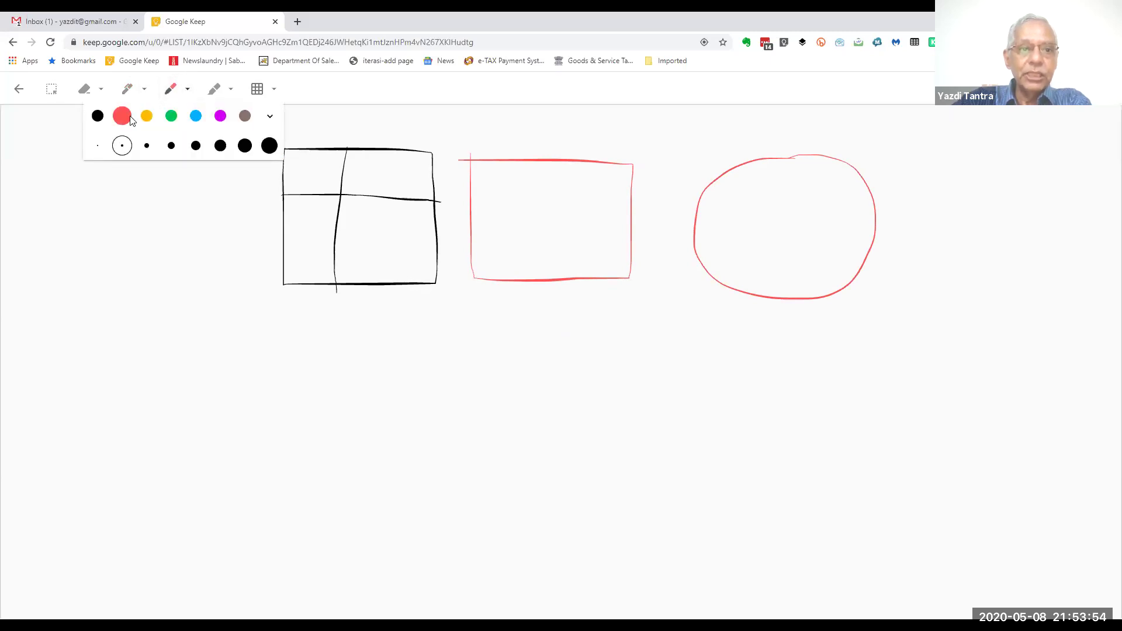
left_click(220, 115)
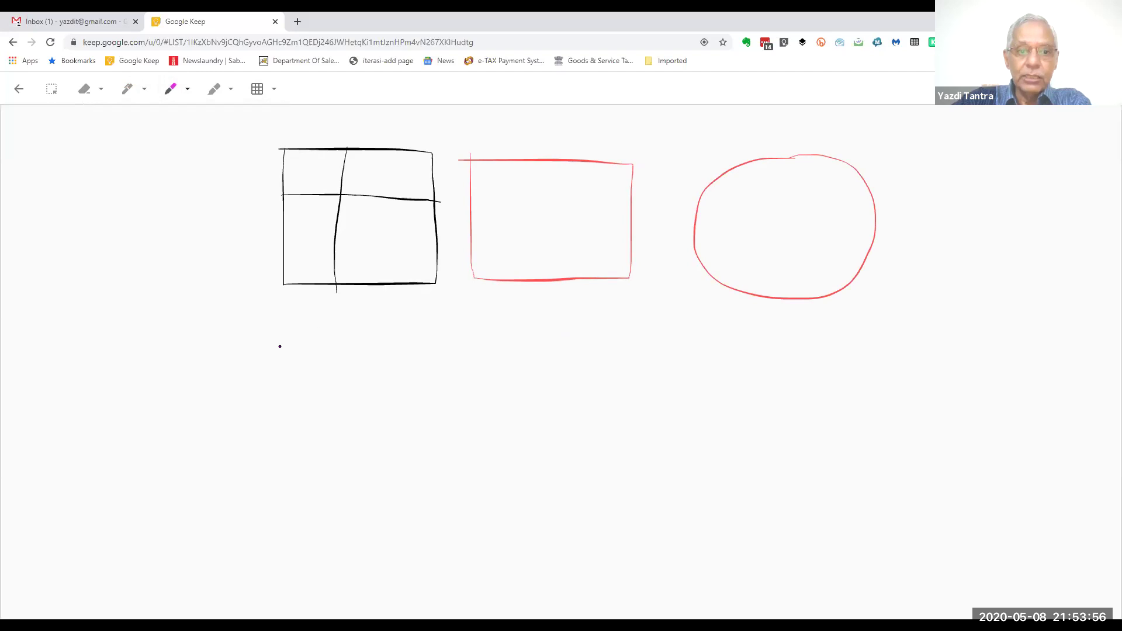
mouse_move(320, 318)
left_mouse_down()
mouse_move(293, 456)
mouse_move(420, 396)
mouse_move(409, 353)
mouse_move(315, 317)
left_mouse_up()
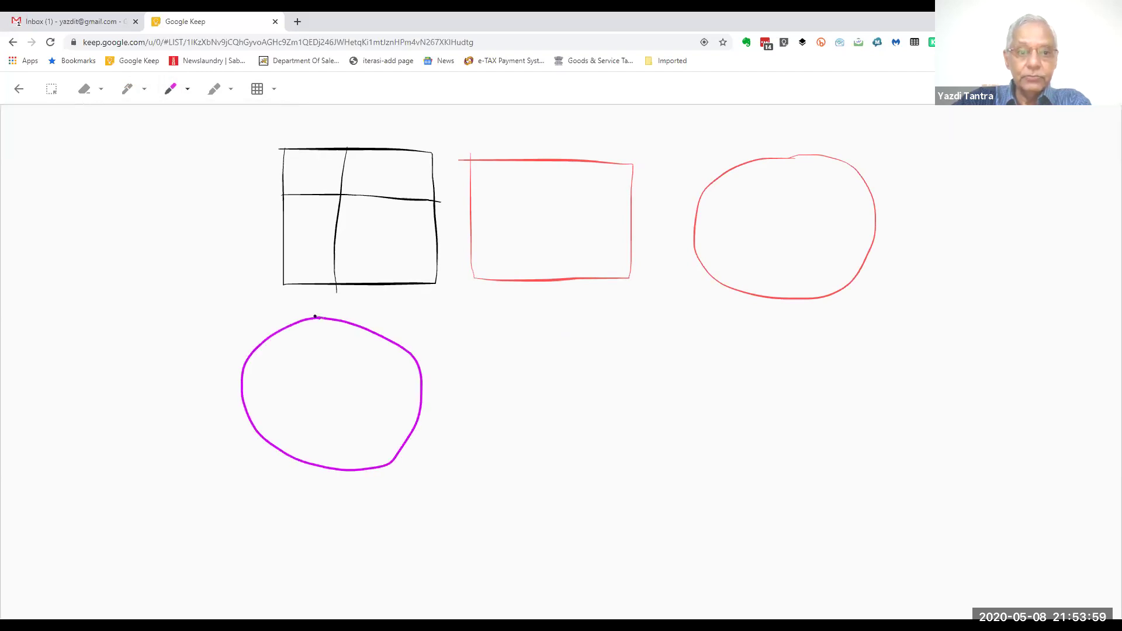
Highlight a horizontal yellow stroke across the black square and the red rectangle
left_click(230, 90)
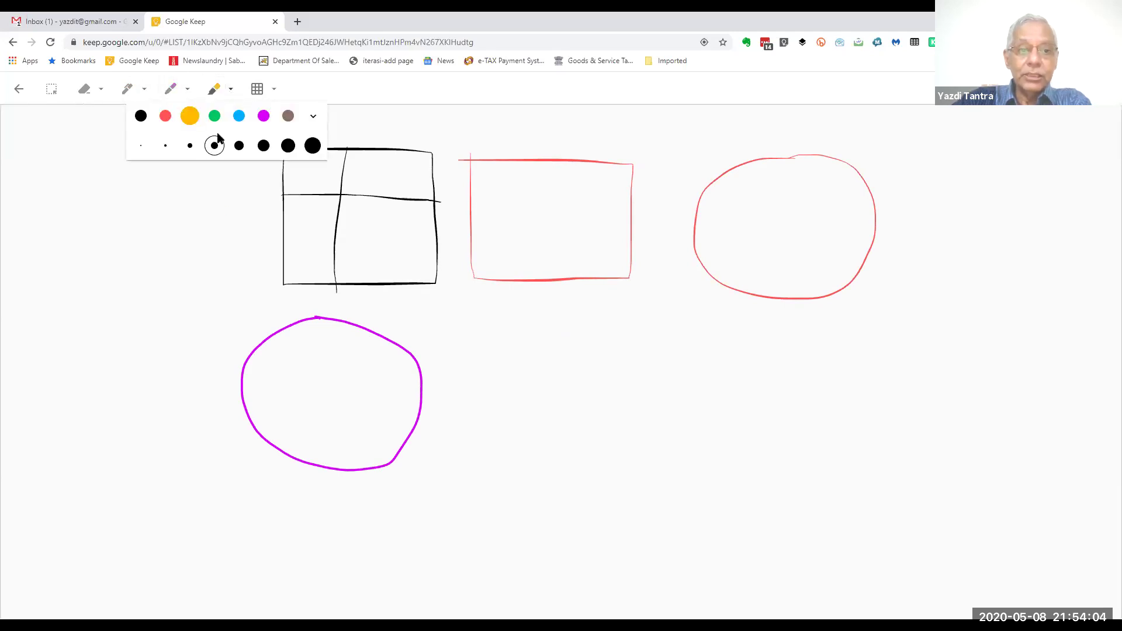
left_click(286, 197)
left_click_drag(286, 197, 625, 215)
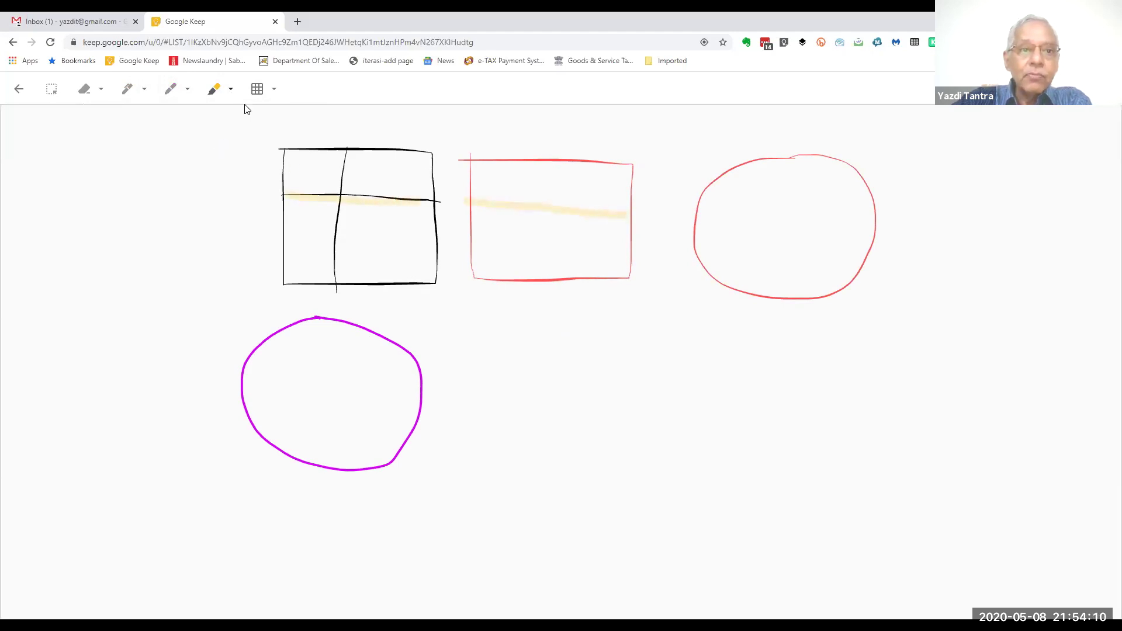
Give the canvas a Square grid background and draw a red square with the pen below the red rectangle
left_click(274, 92)
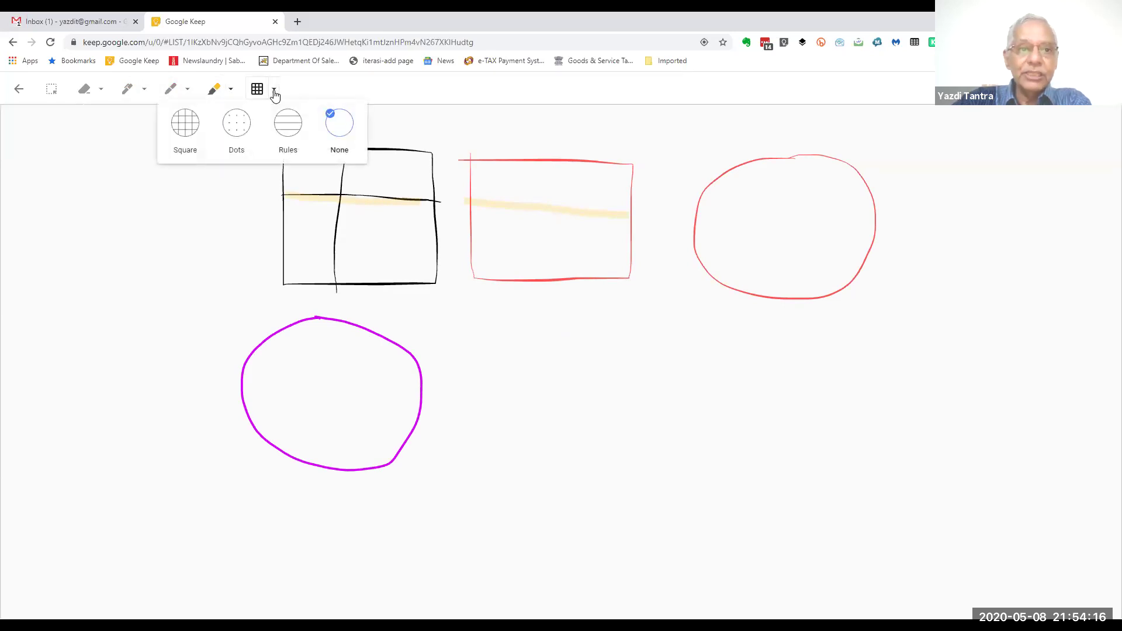
left_click(193, 130)
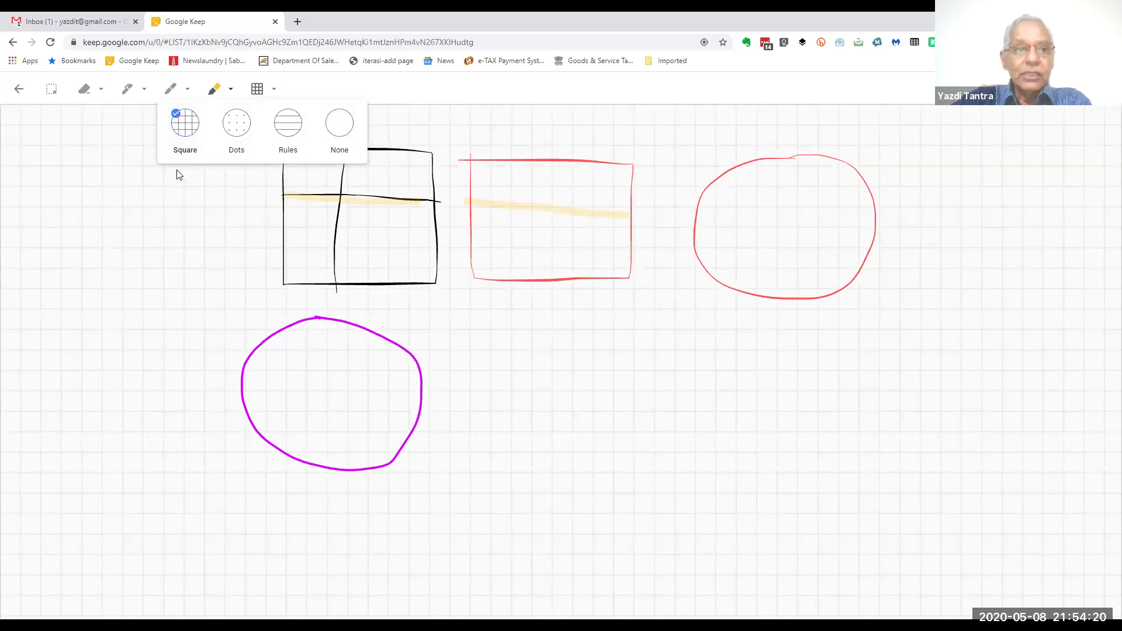
left_click(129, 92)
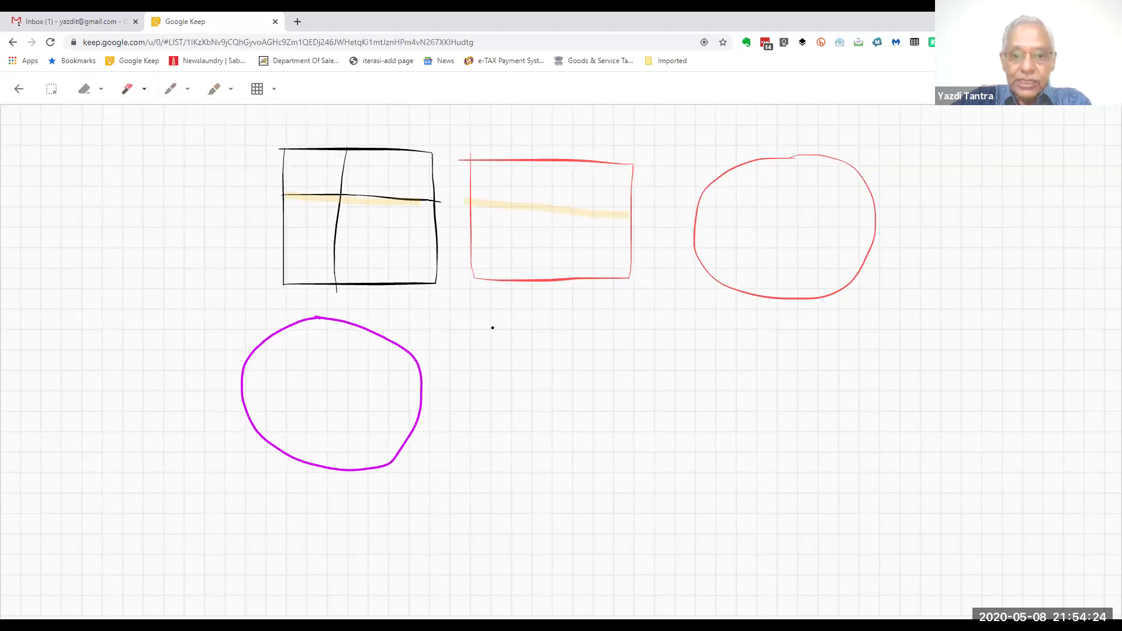
mouse_move(493, 329)
left_mouse_down()
mouse_move(495, 453)
mouse_move(623, 457)
mouse_move(622, 336)
mouse_move(487, 333)
left_mouse_up()
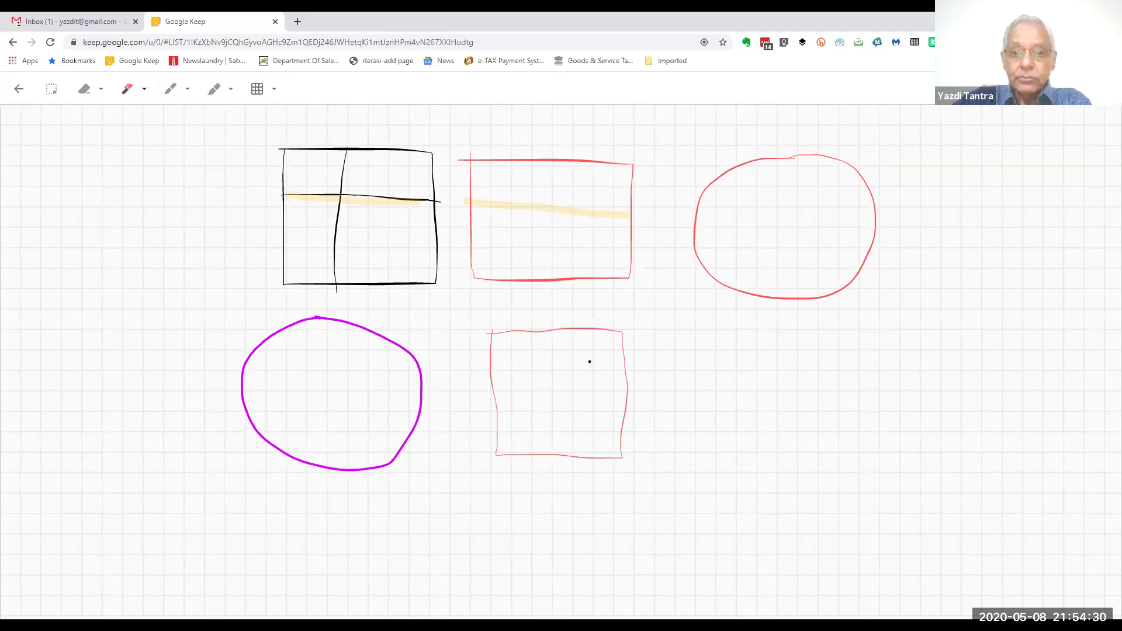
Select the lower red square, move it beneath the red circle and enlarge it until it reaches the circle
left_click(51, 89)
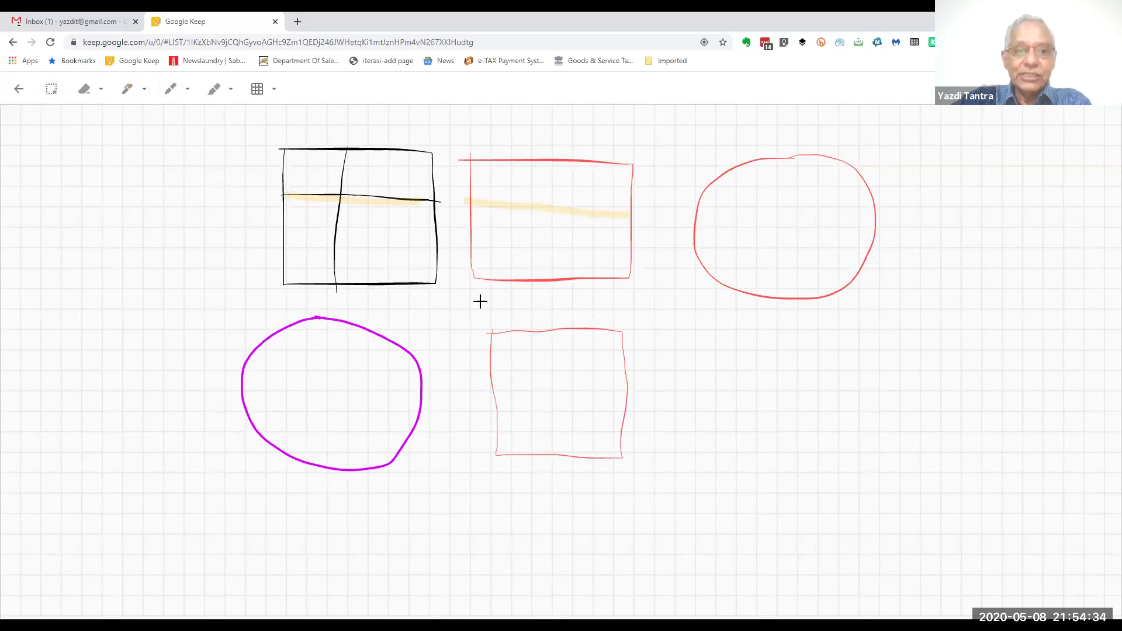
left_click_drag(480, 323, 649, 476)
left_click_drag(571, 393, 816, 371)
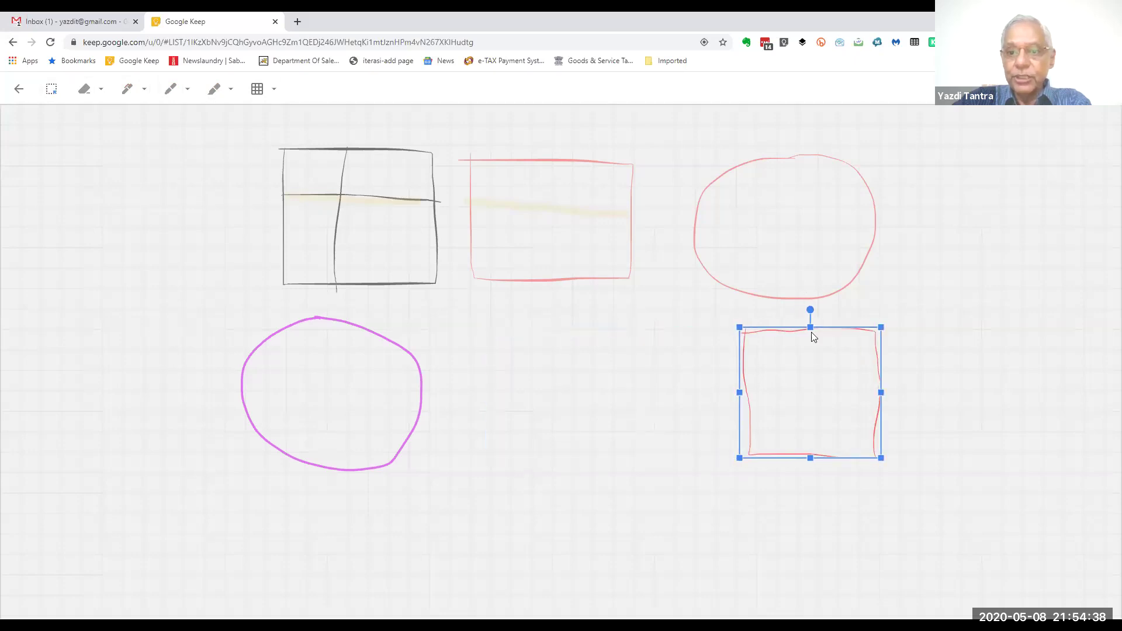
left_click_drag(738, 458, 548, 533)
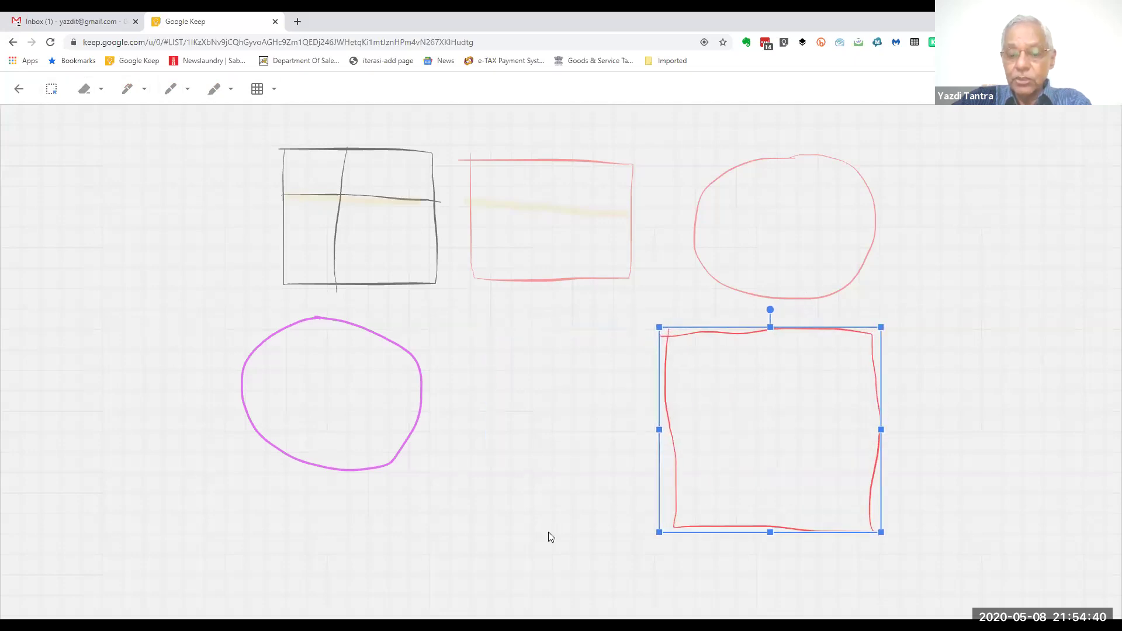
left_click_drag(881, 333, 925, 287)
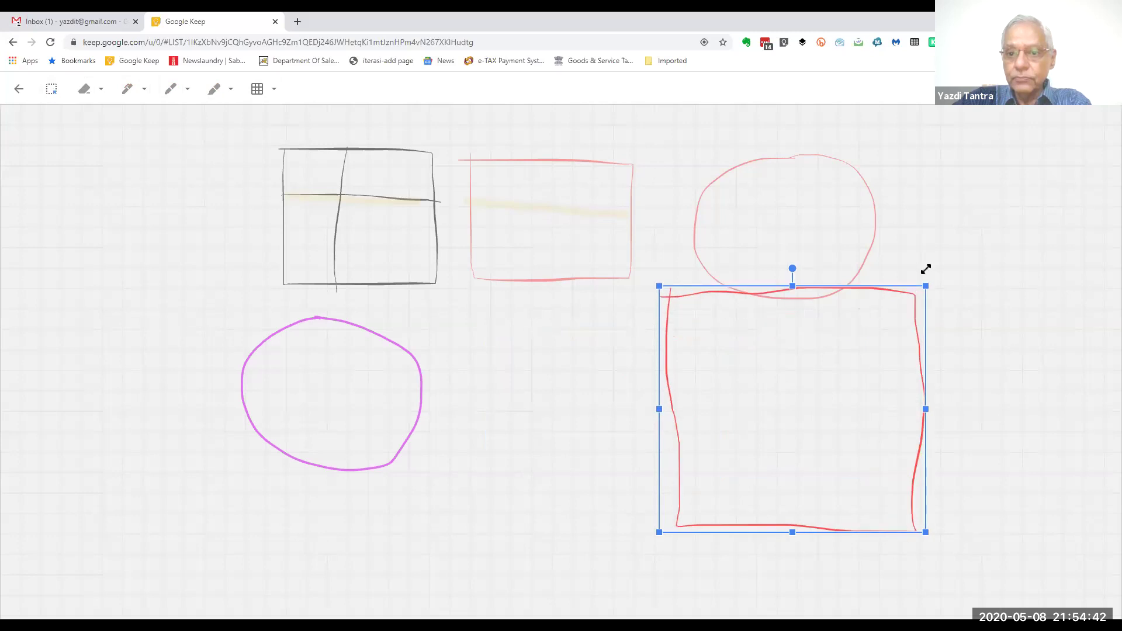
left_click(835, 221)
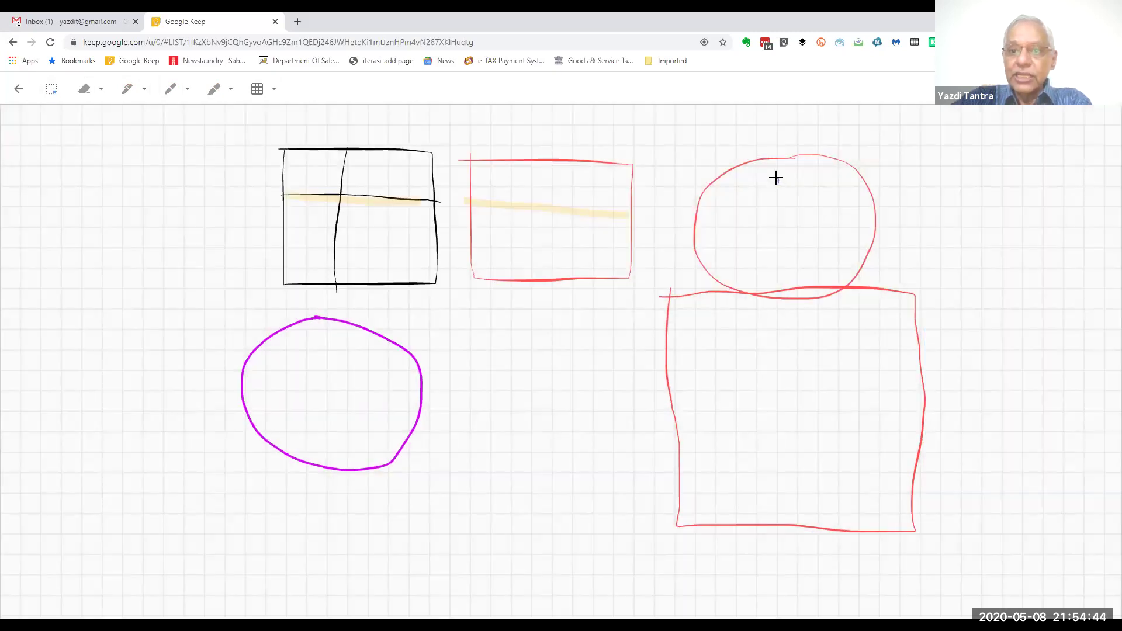
Select the red circle, nudge it slightly, and close the list note with its finished drawing
left_click(52, 89)
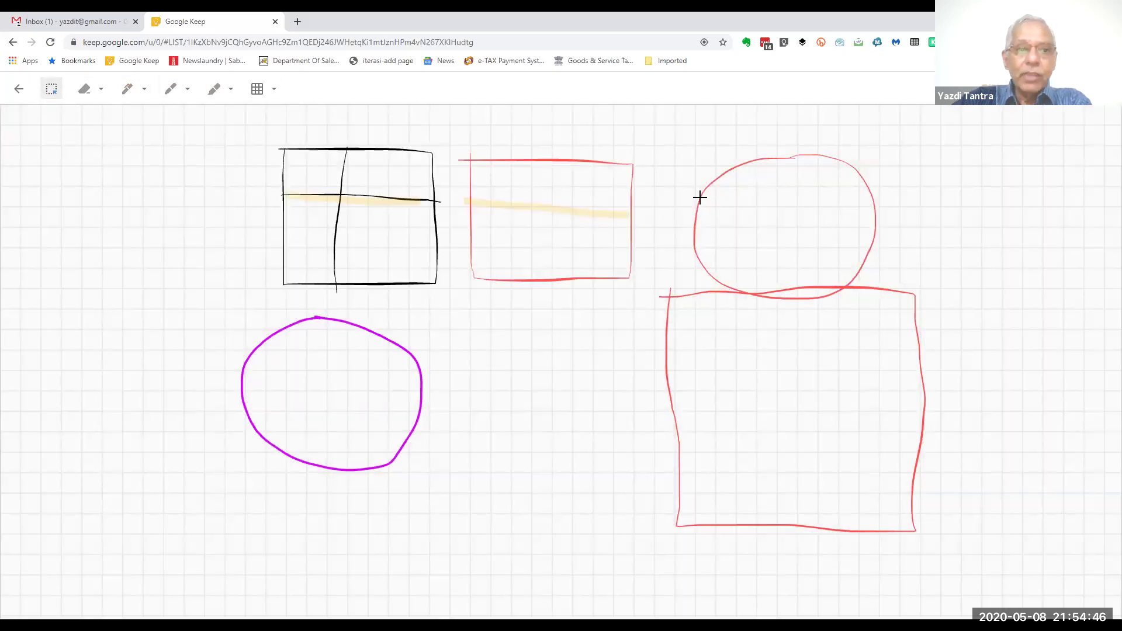
left_click_drag(691, 150, 901, 321)
mouse_move(815, 247)
left_mouse_down()
mouse_move(811, 198)
mouse_move(809, 255)
left_mouse_up()
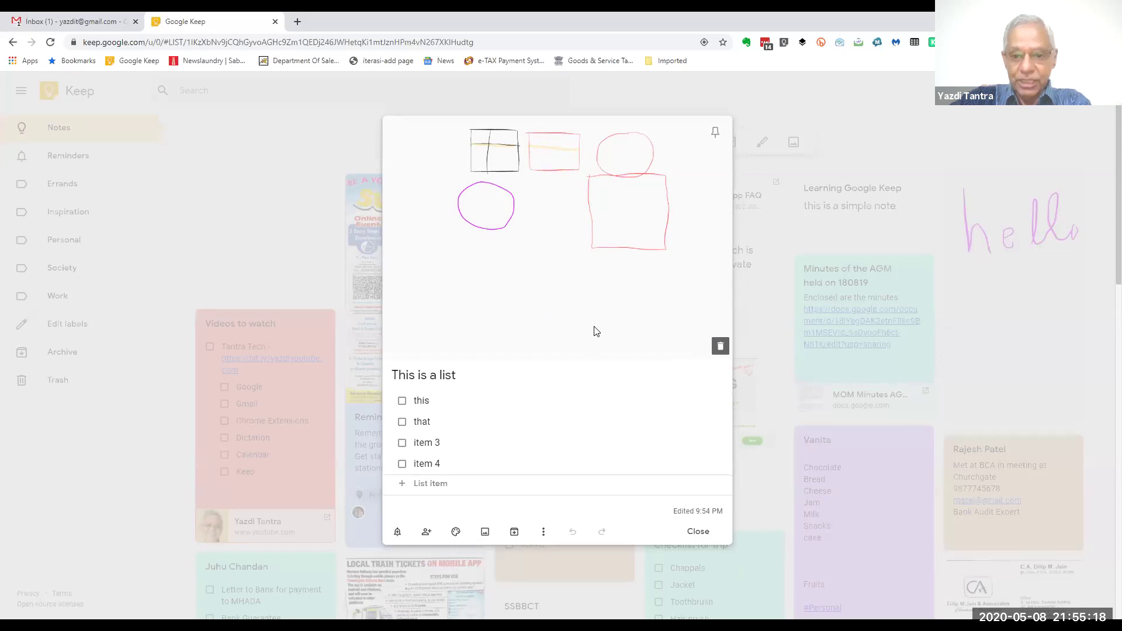
left_click(698, 532)
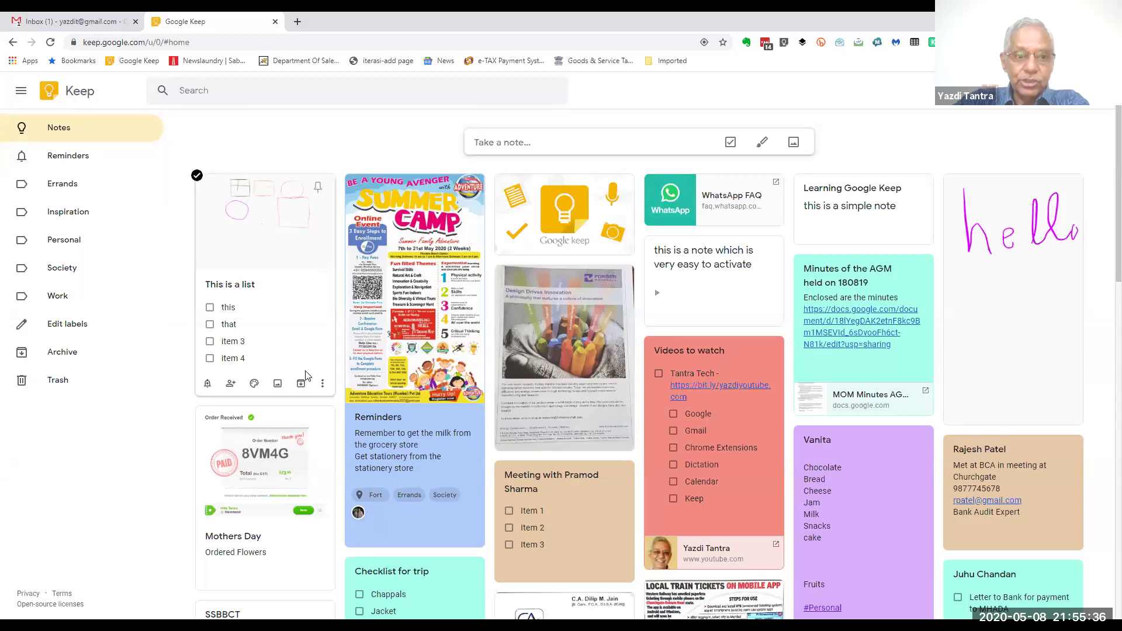
Hide the checkboxes of the "This is a list" note and show them again
left_click(322, 386)
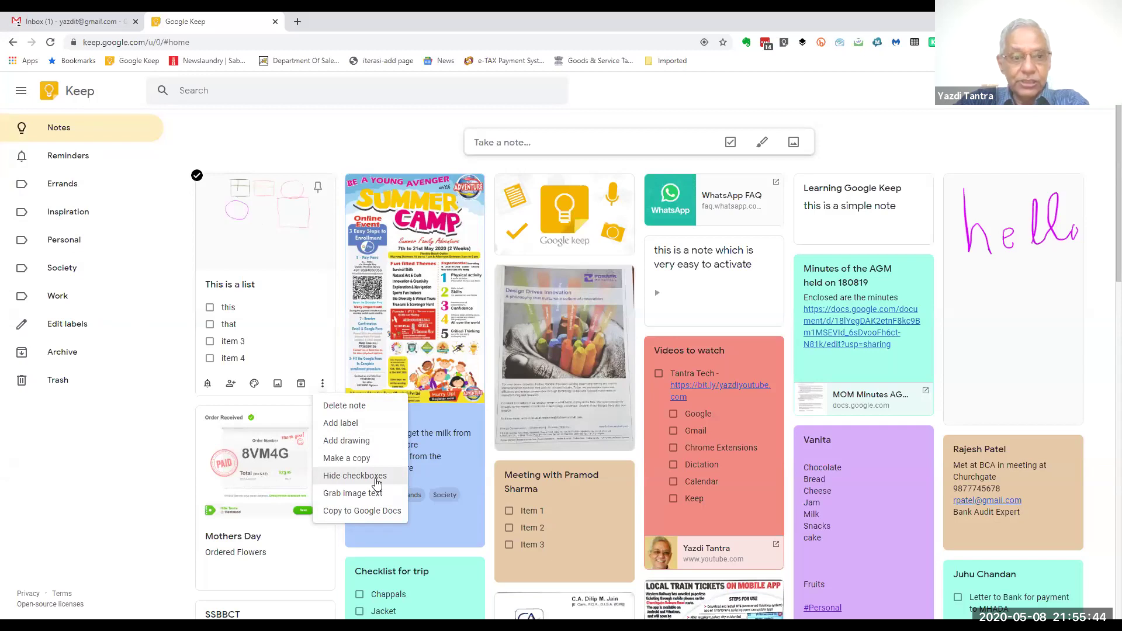
left_click(355, 476)
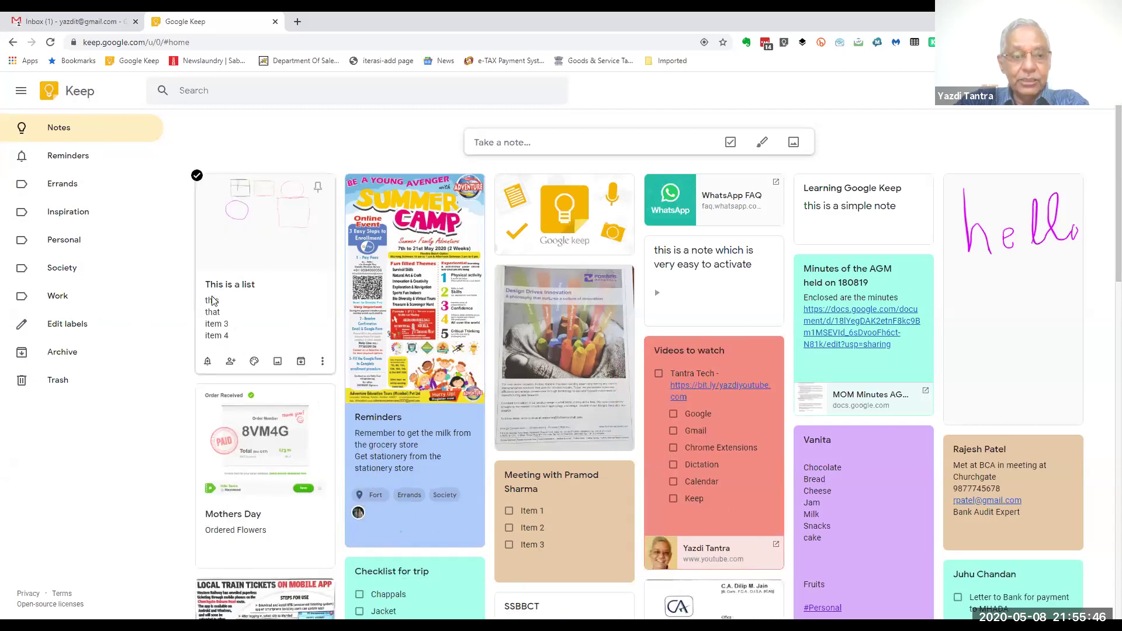
left_click(323, 363)
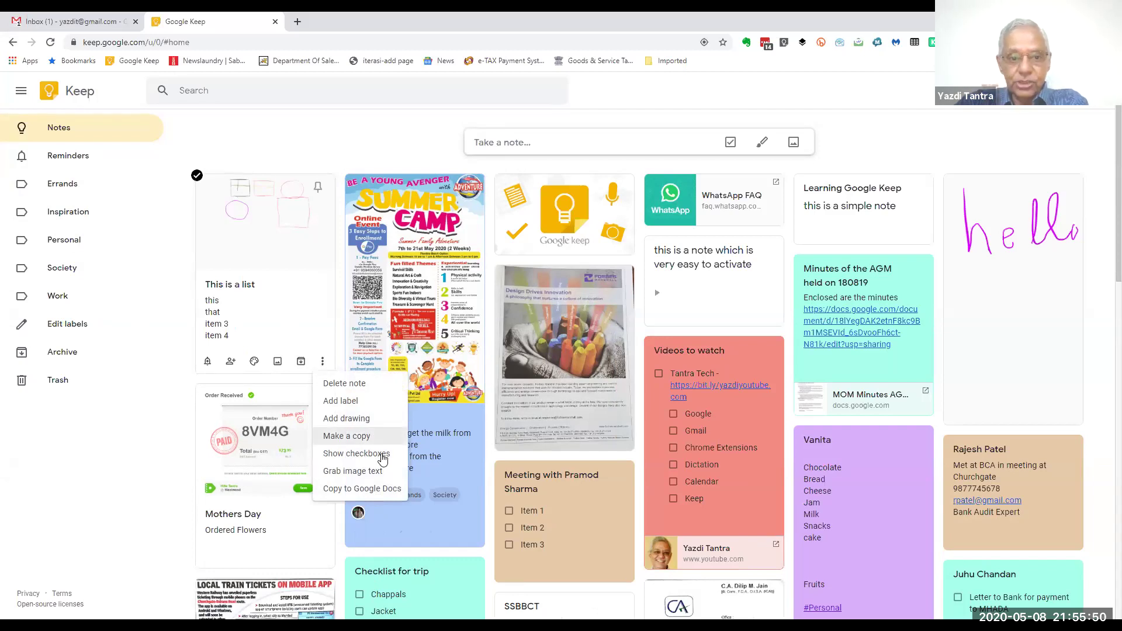
left_click(379, 454)
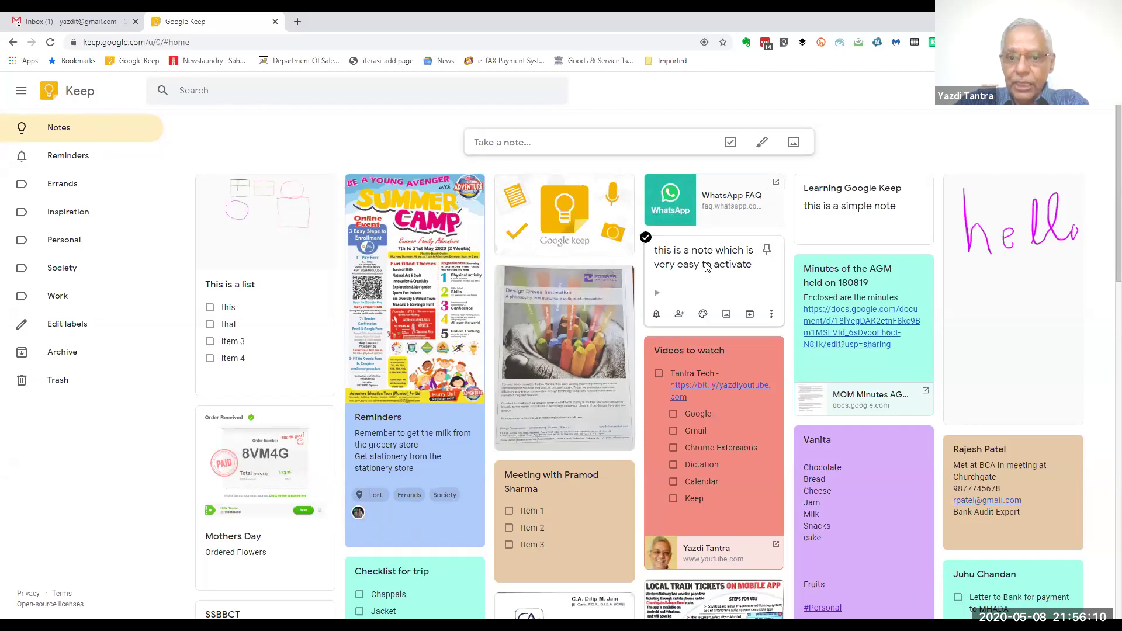
Open the note with the handwritten "hello" drawing, grab its image text into the note body, check it against the drawing, and close the note
left_click(1039, 270)
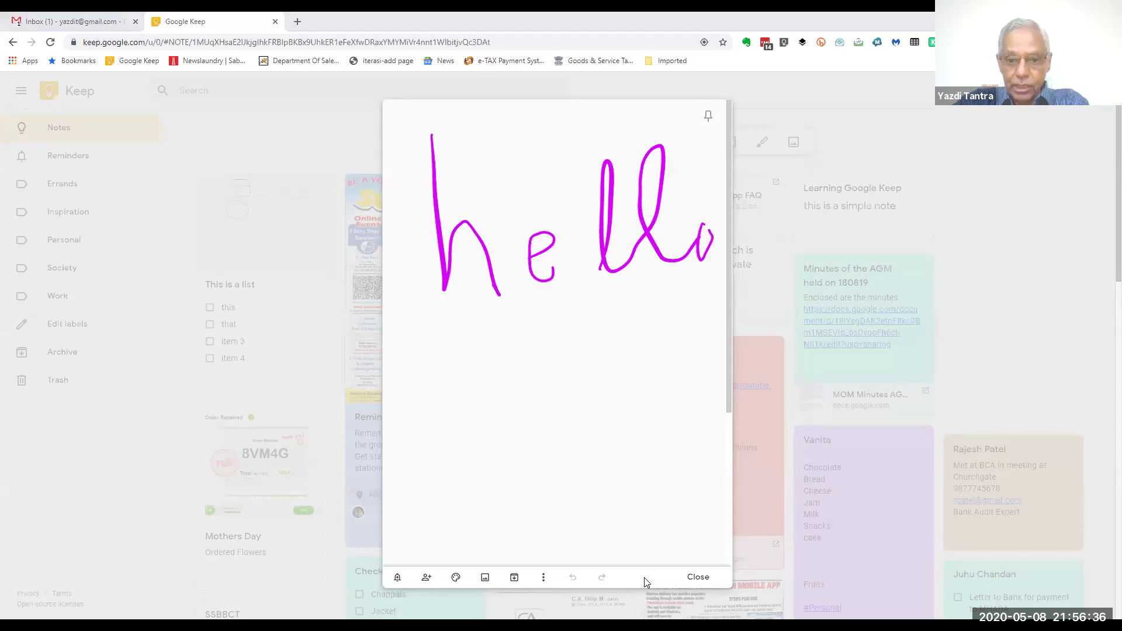
left_click(542, 579)
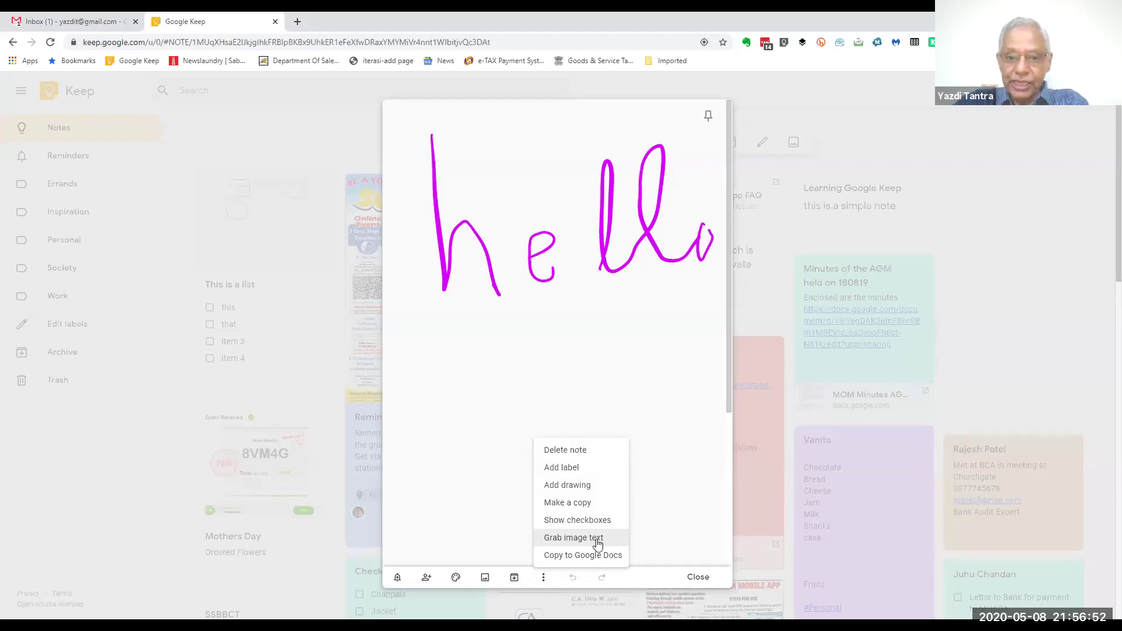
left_click(597, 545)
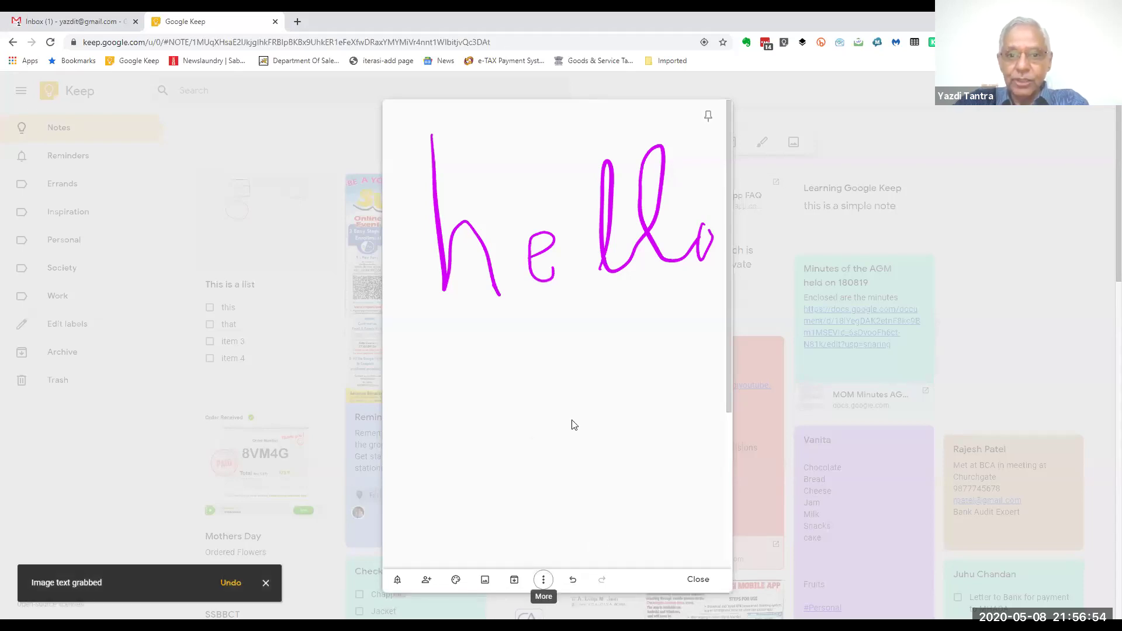
scroll(540, 496, "down", 3)
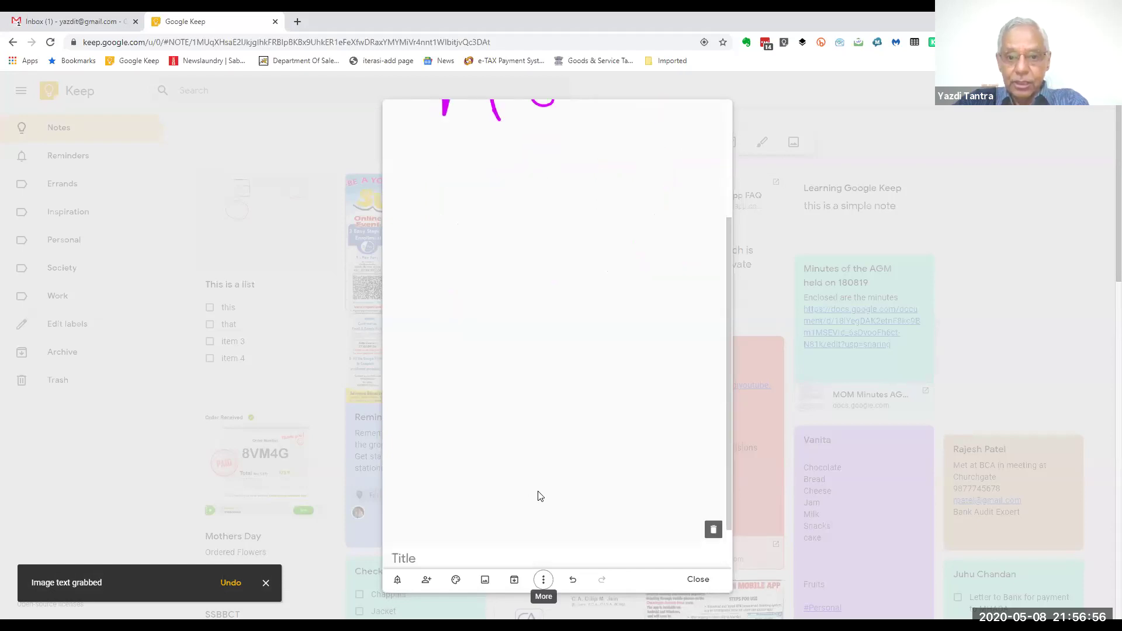
scroll(540, 496, "down", 1)
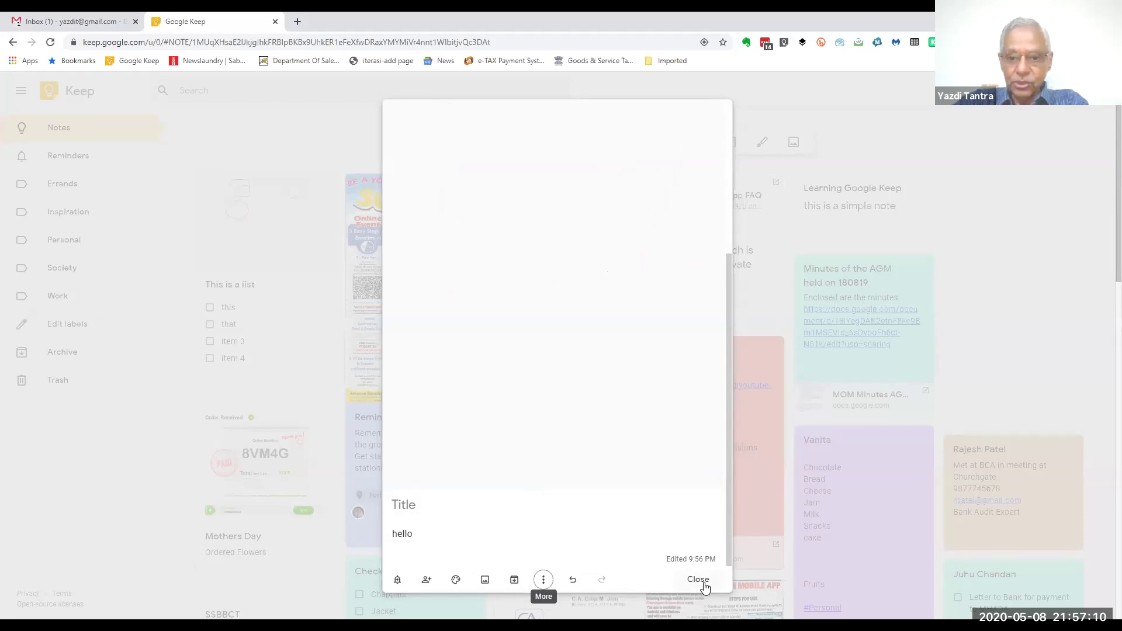
scroll(676, 413, "up", 5)
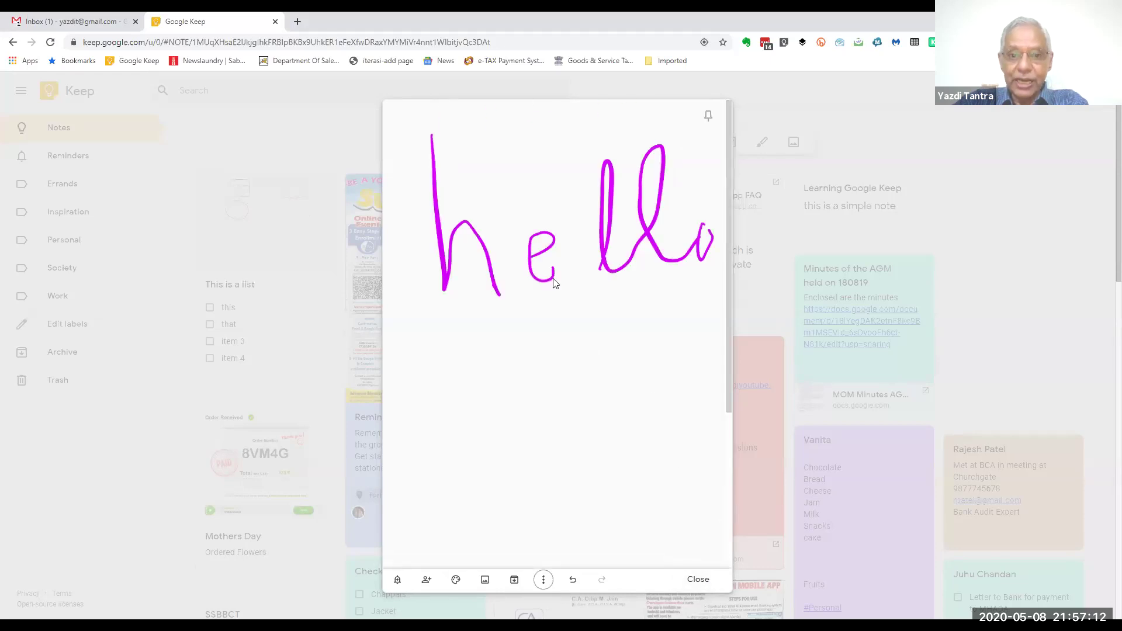
scroll(675, 351, "down", 5)
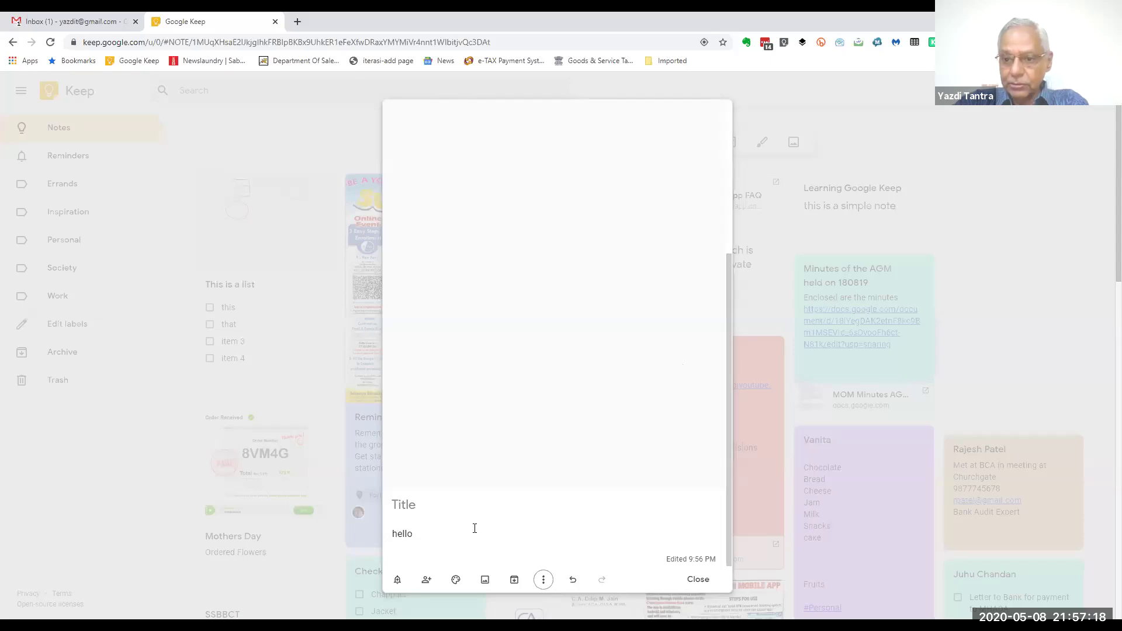
left_click(697, 579)
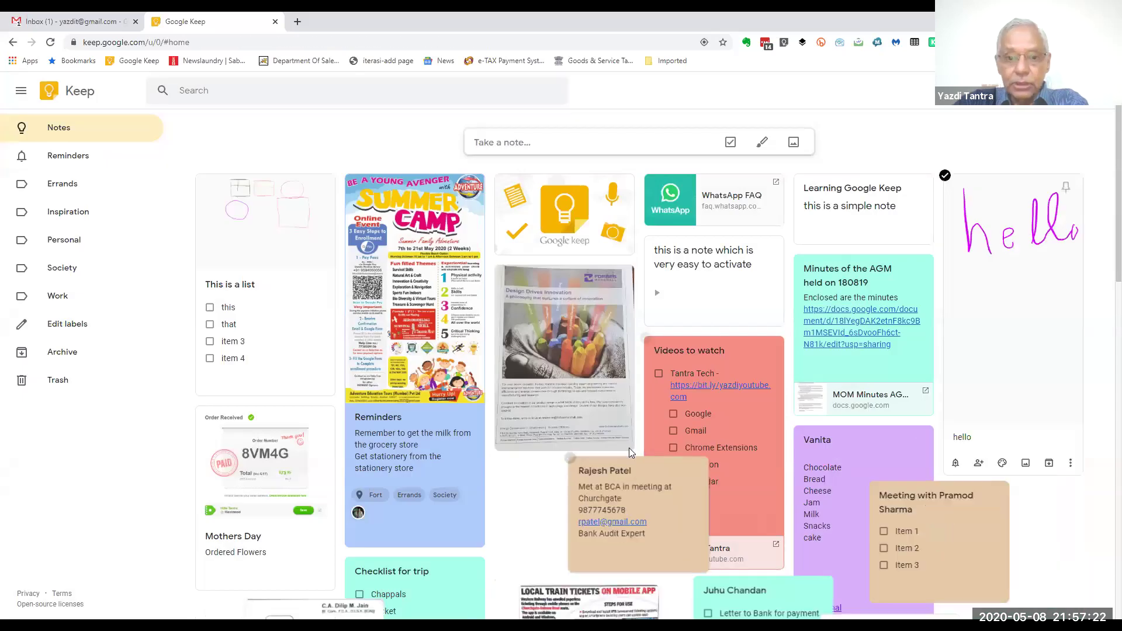
Reopen the handwritten "hello" note, enter its drawing canvas and return to the note
key("Return")
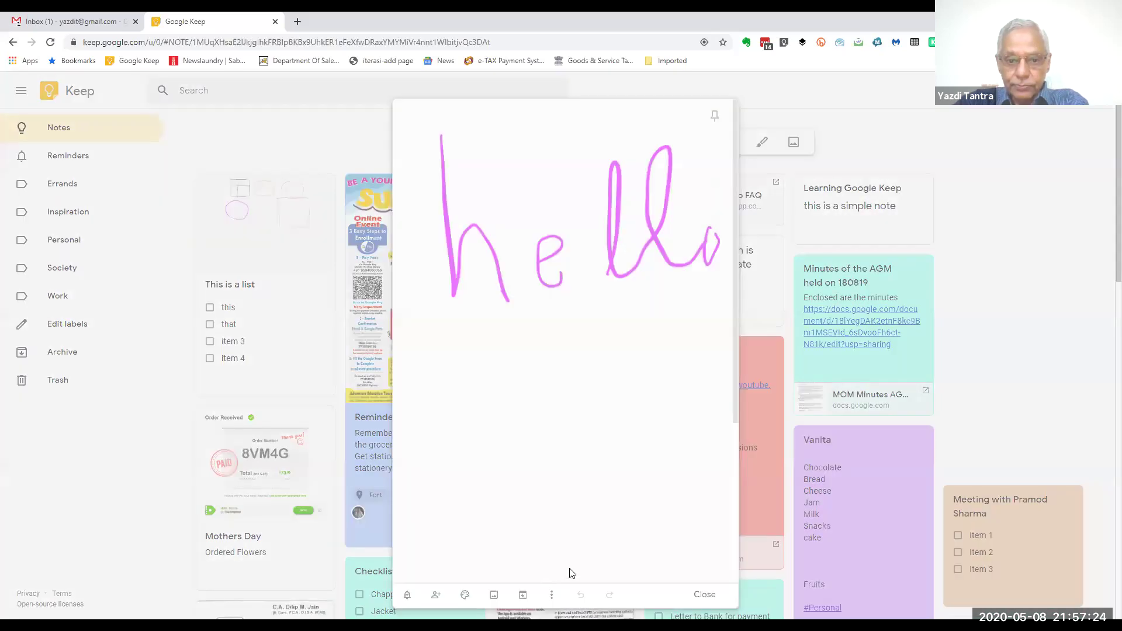
left_click(544, 580)
left_click(657, 484)
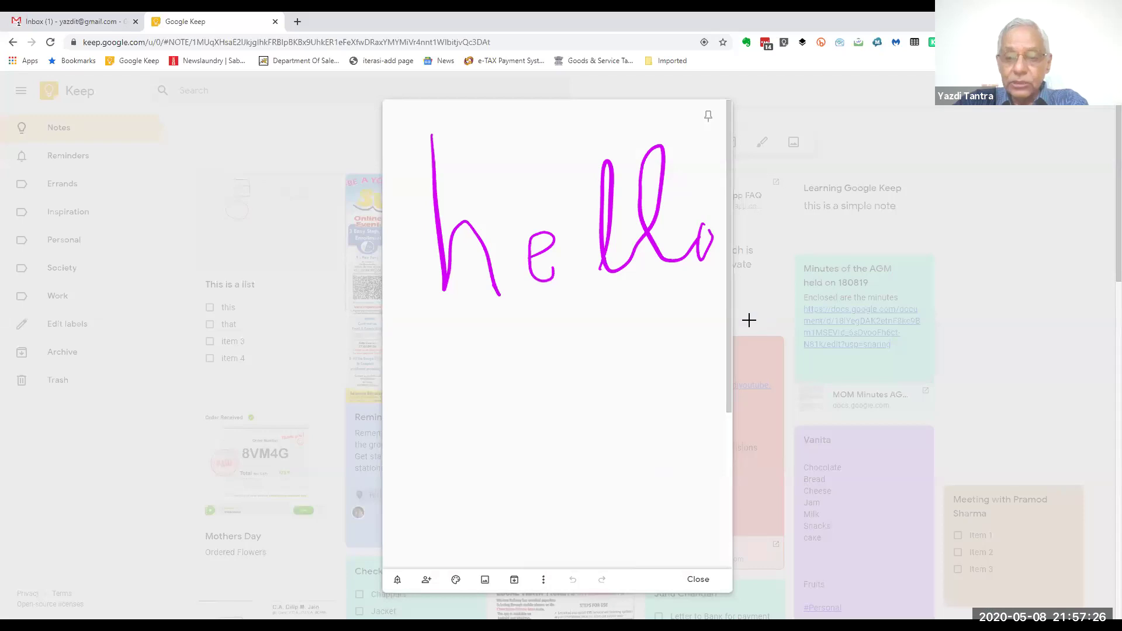
left_click(18, 92)
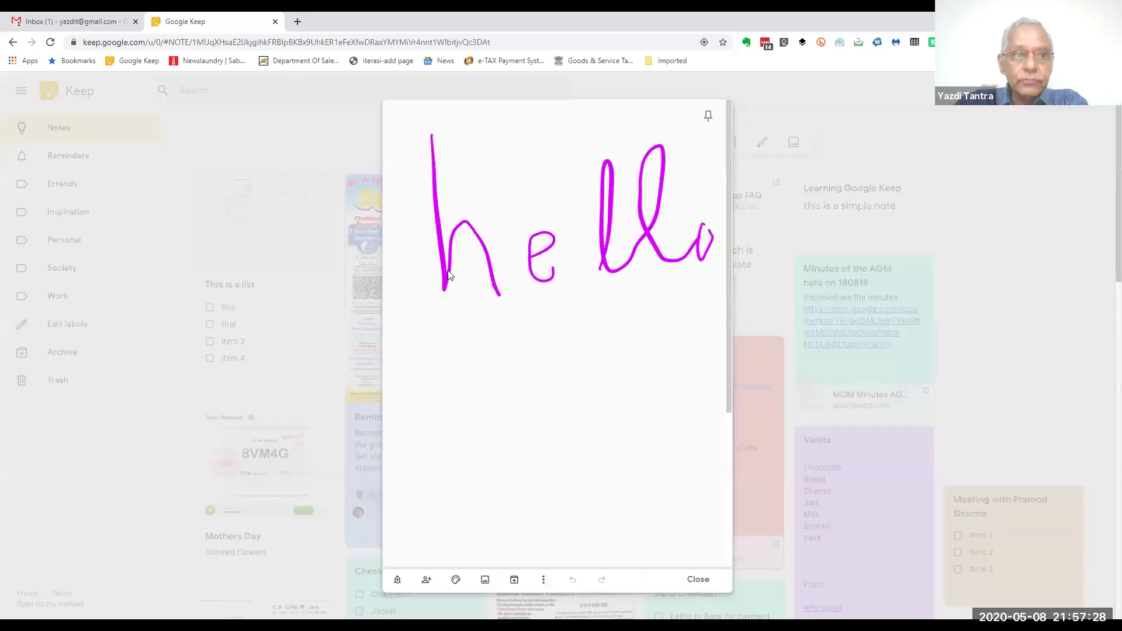
left_click(543, 581)
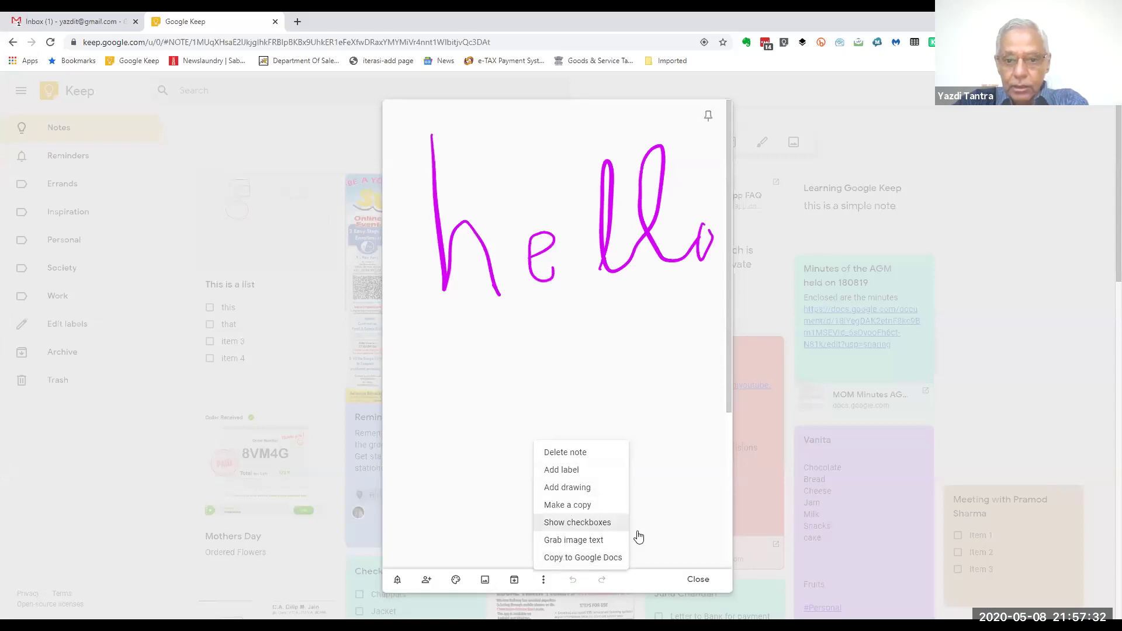
left_click(688, 579)
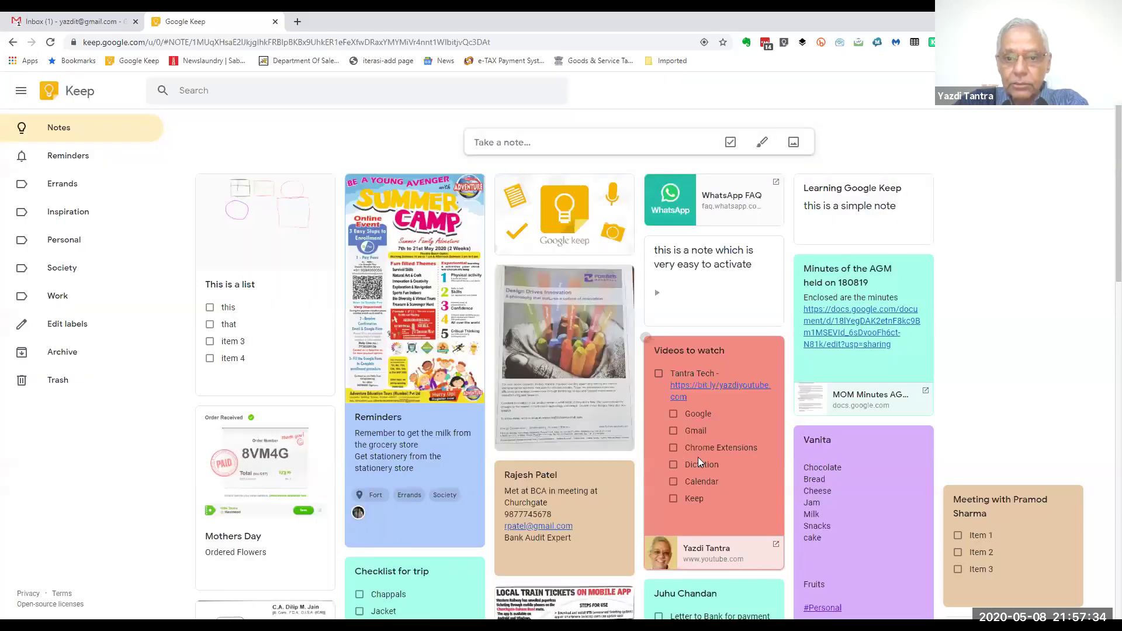
left_click(689, 454)
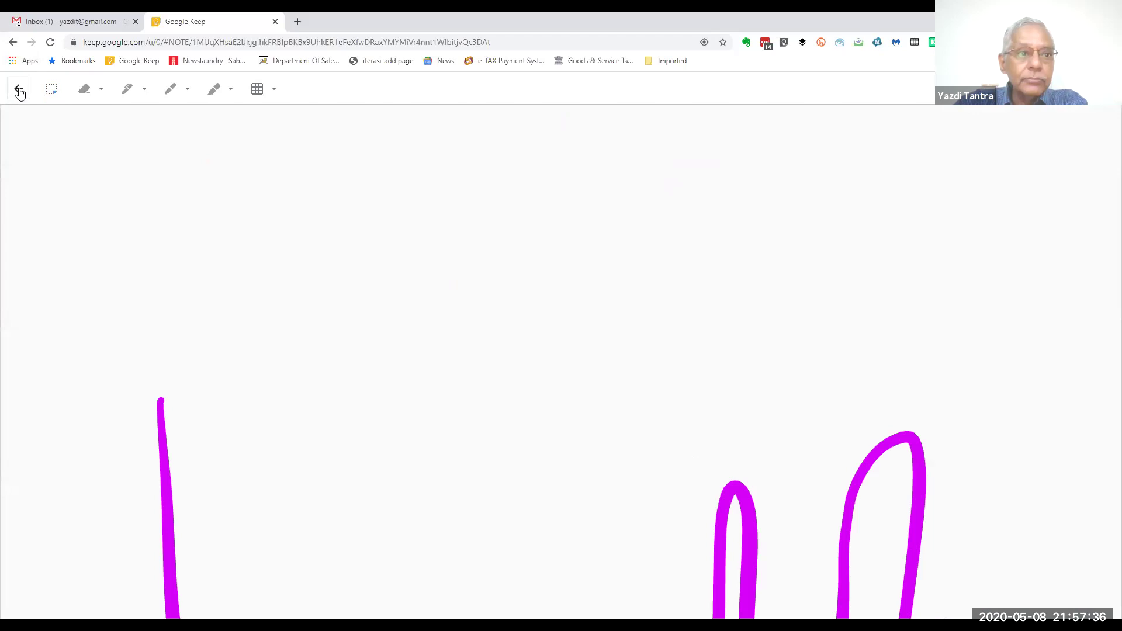
left_click(19, 90)
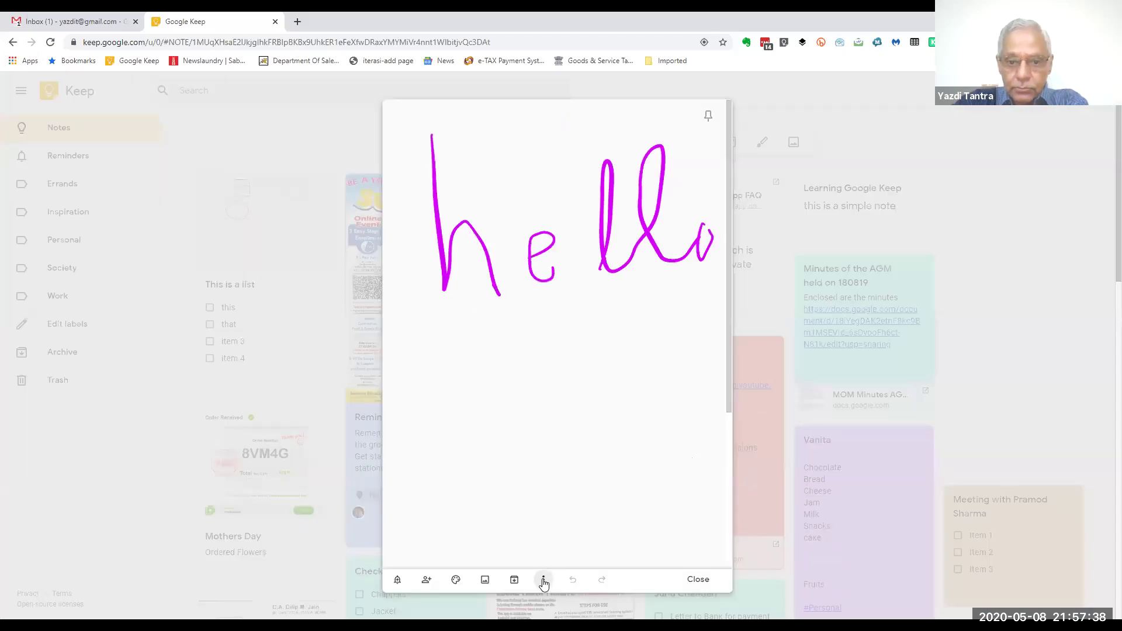
Delete the grabbed text "hello" from the body of the drawing note
scroll(556, 510, "down", 3)
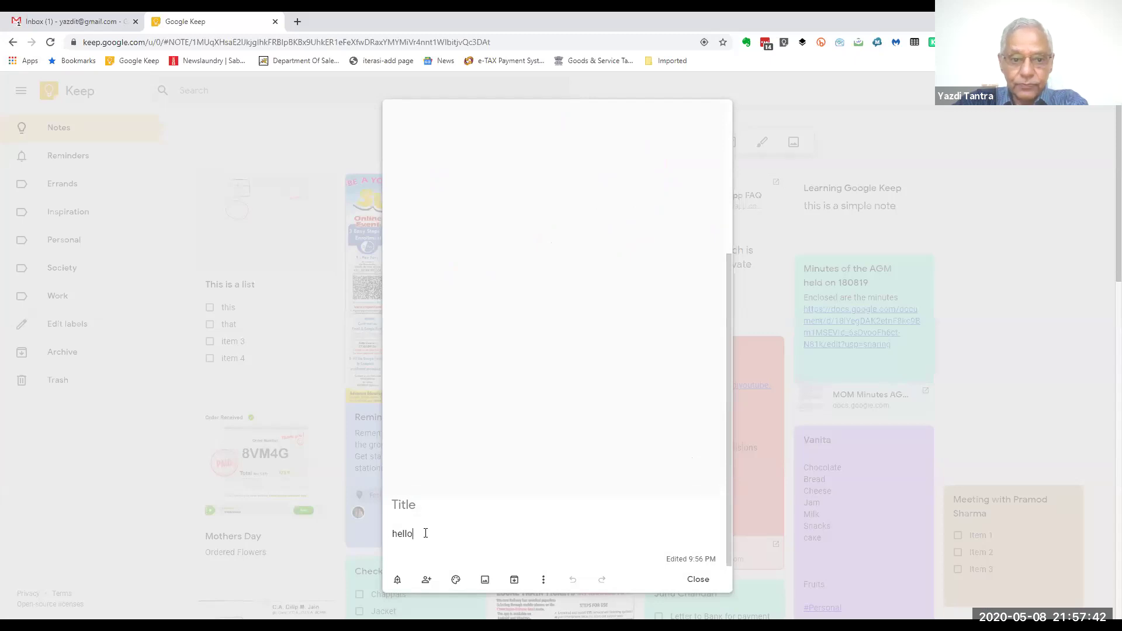
key("BackSpace")
key("BackSpace")
key("BackSpace")
key("BackSpace")
key("BackSpace")
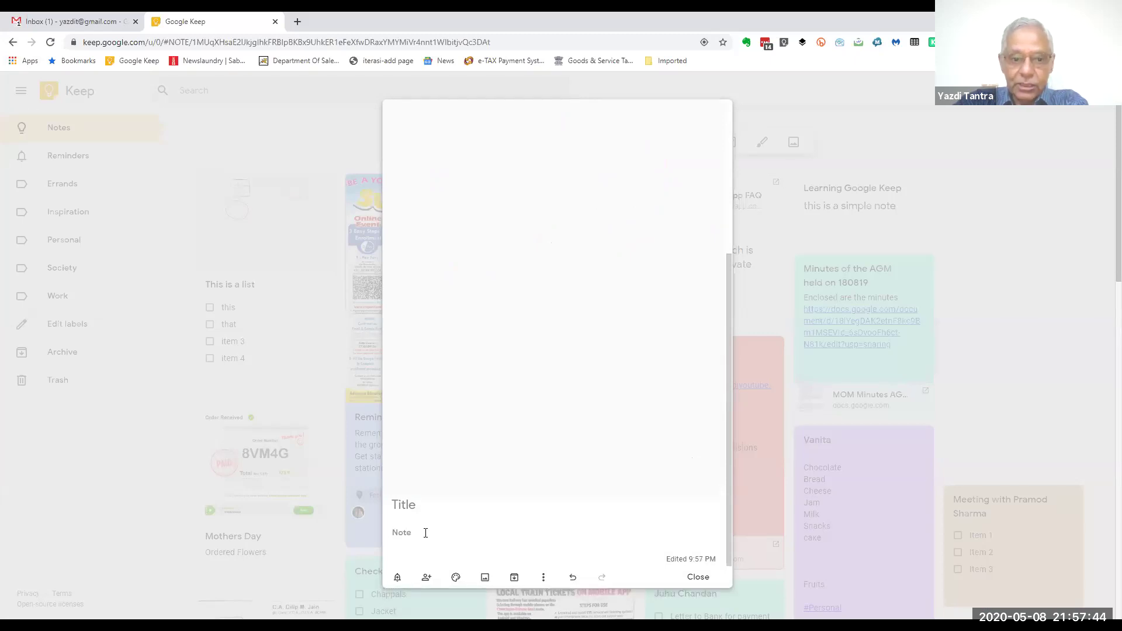
Grab the image text from the handwritten "hello" drawing again, check the note body, and close the note
scroll(576, 291, "up", 3)
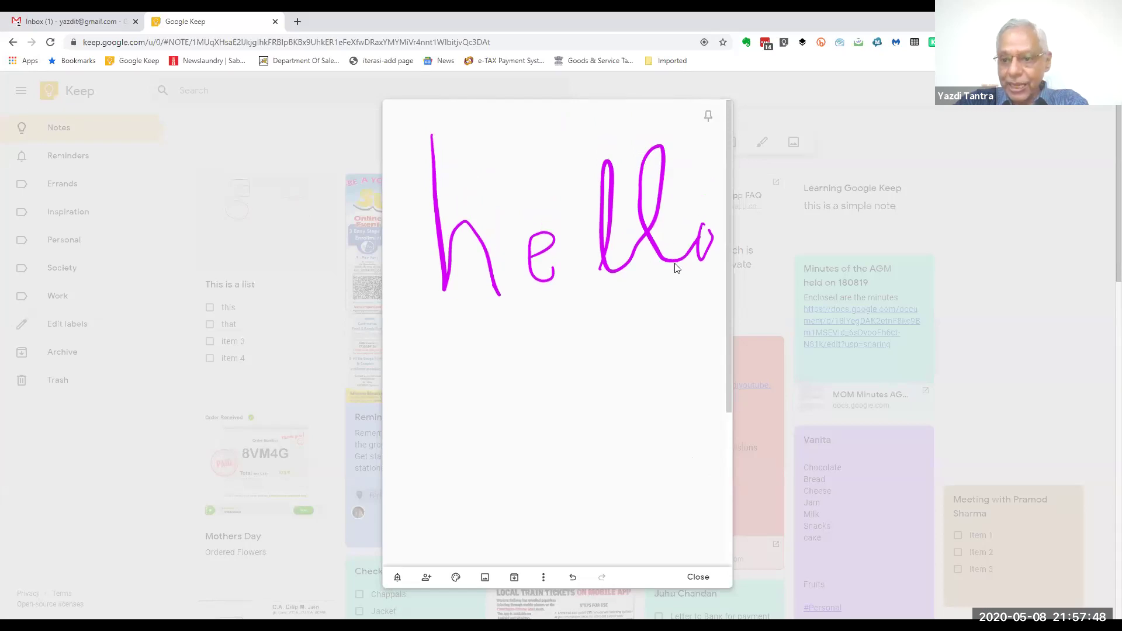
left_click(542, 579)
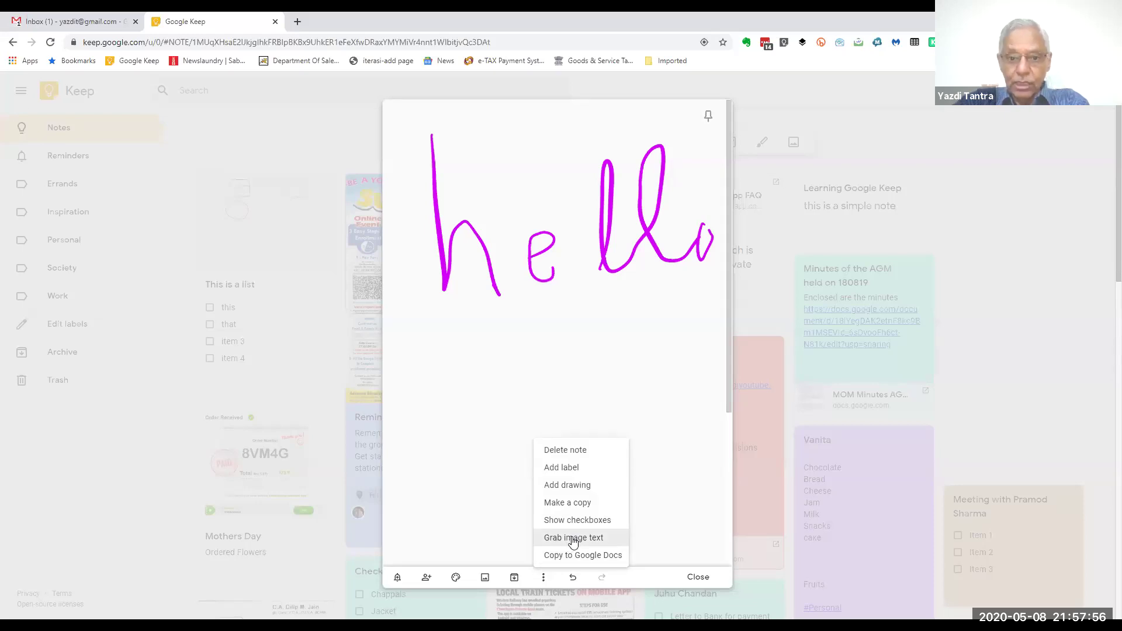
left_click(614, 542)
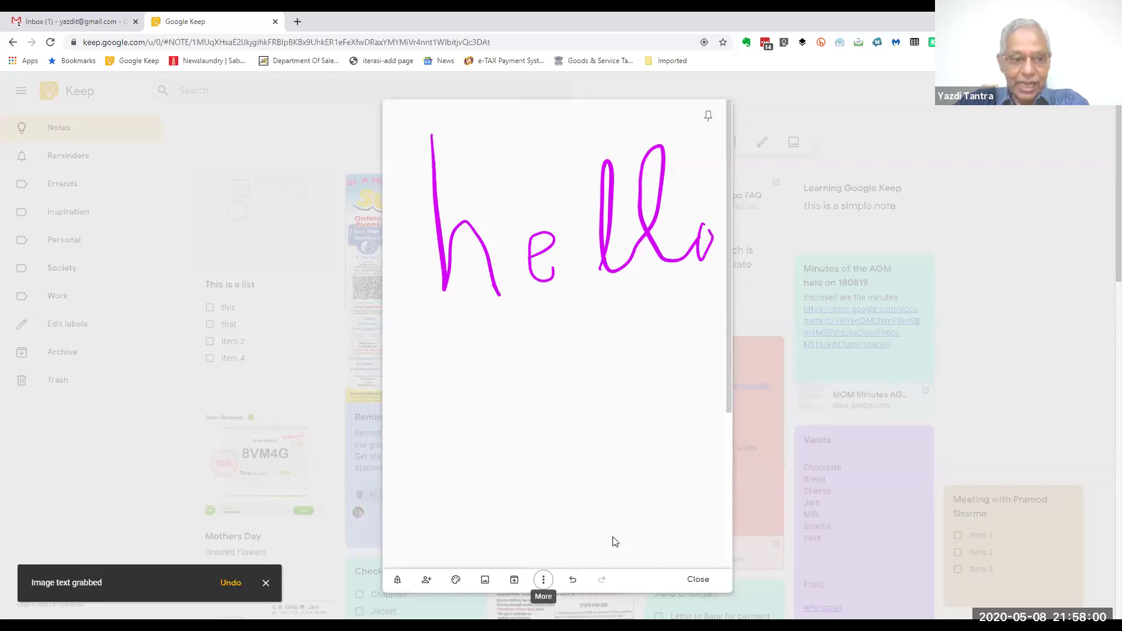
scroll(642, 474, "down", 4)
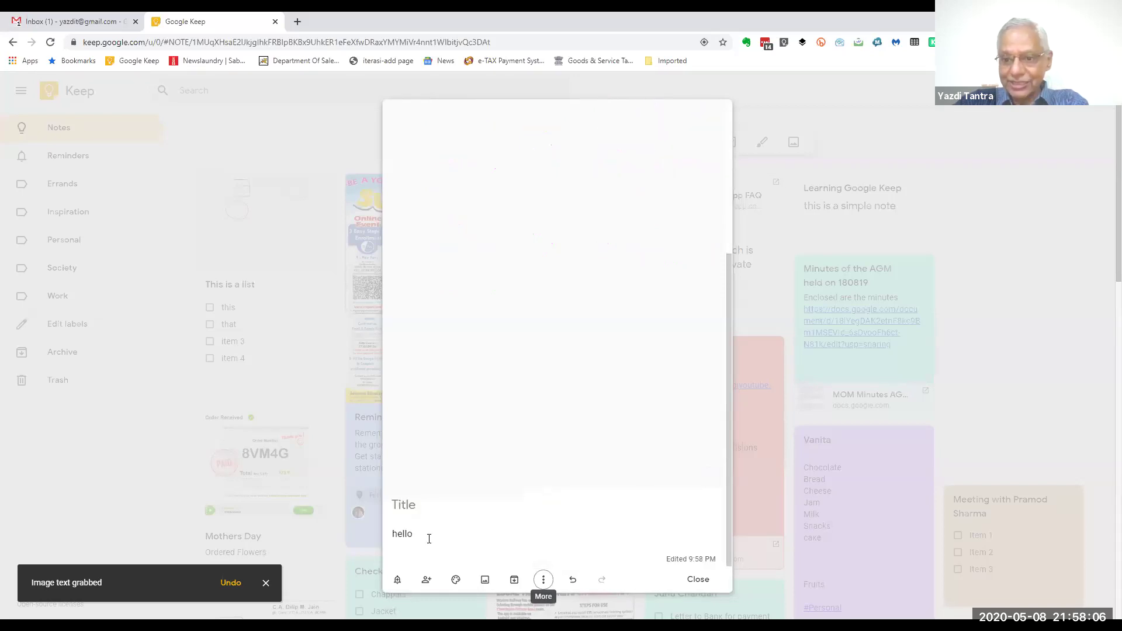
left_click(706, 582)
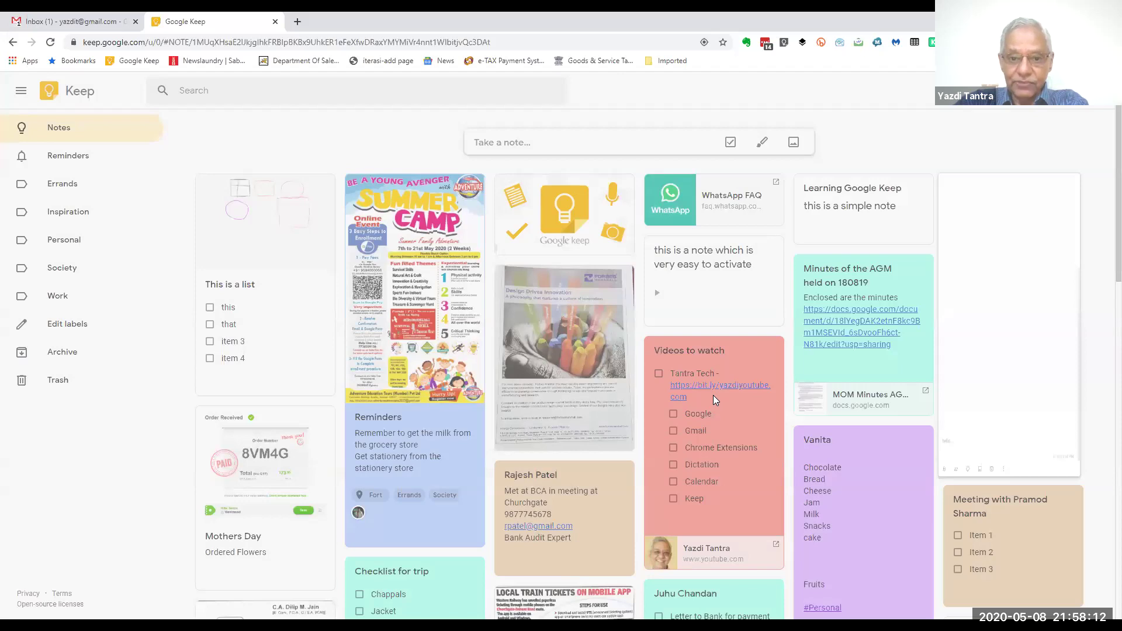
Open the "Book train tickets online" note and grab the text from its newspaper image into the note body
scroll(589, 298, "down", 4)
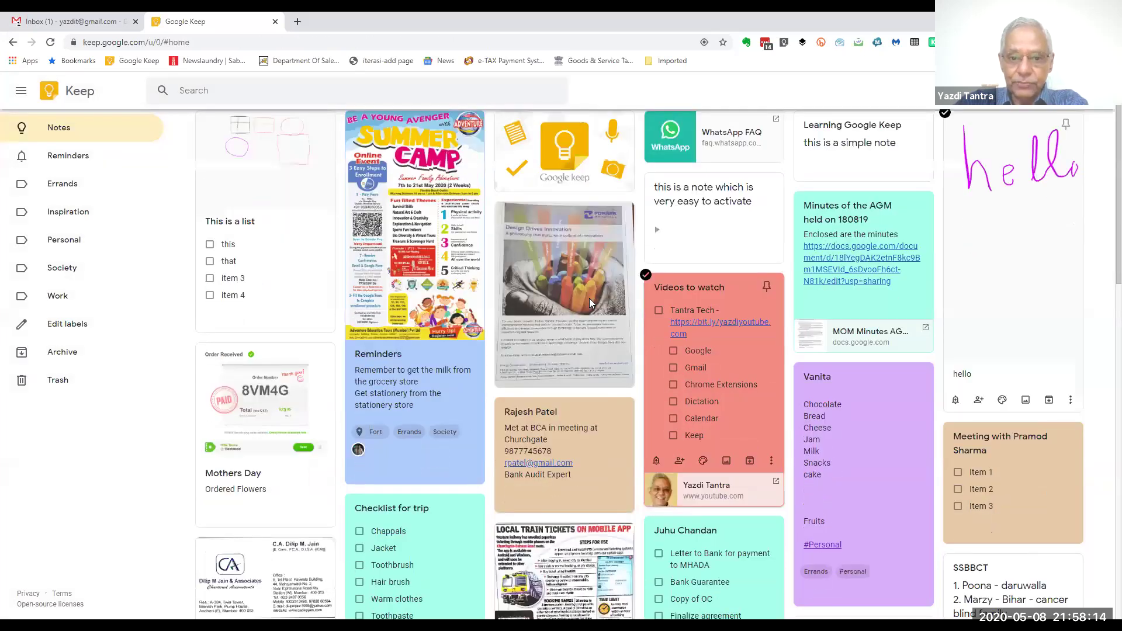
scroll(590, 298, "down", 2)
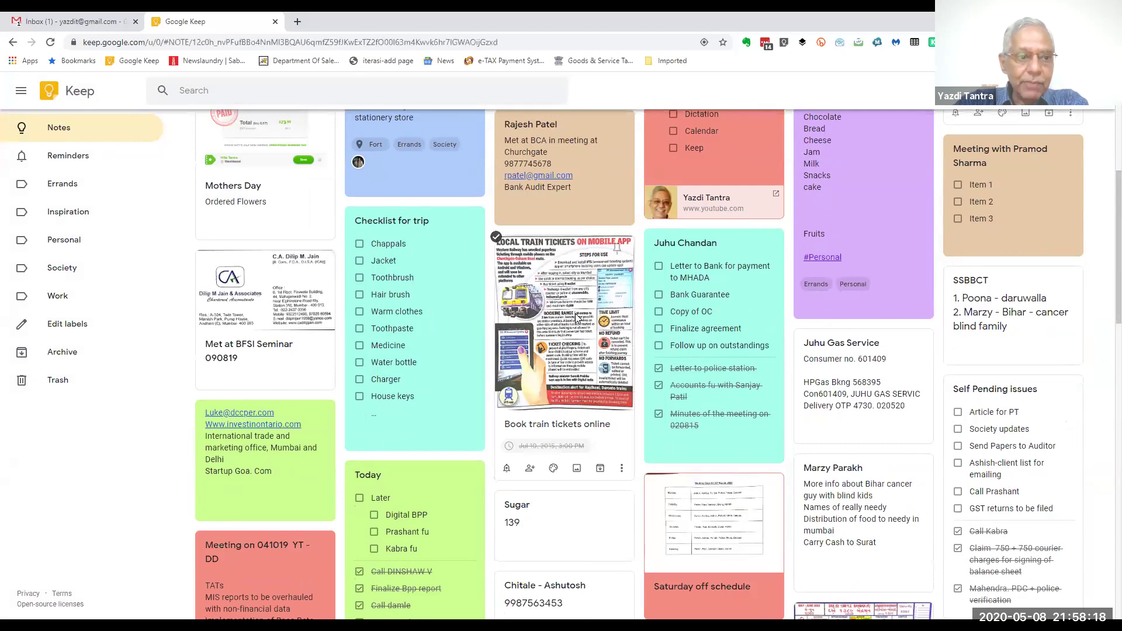
left_click(576, 318)
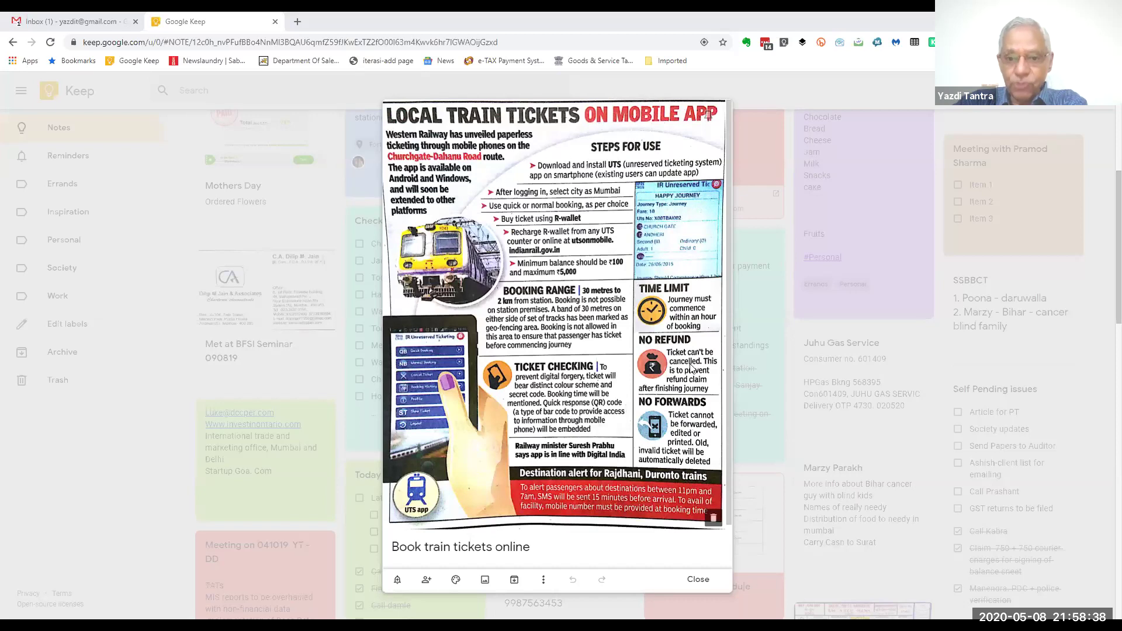
scroll(532, 522, "down", 1)
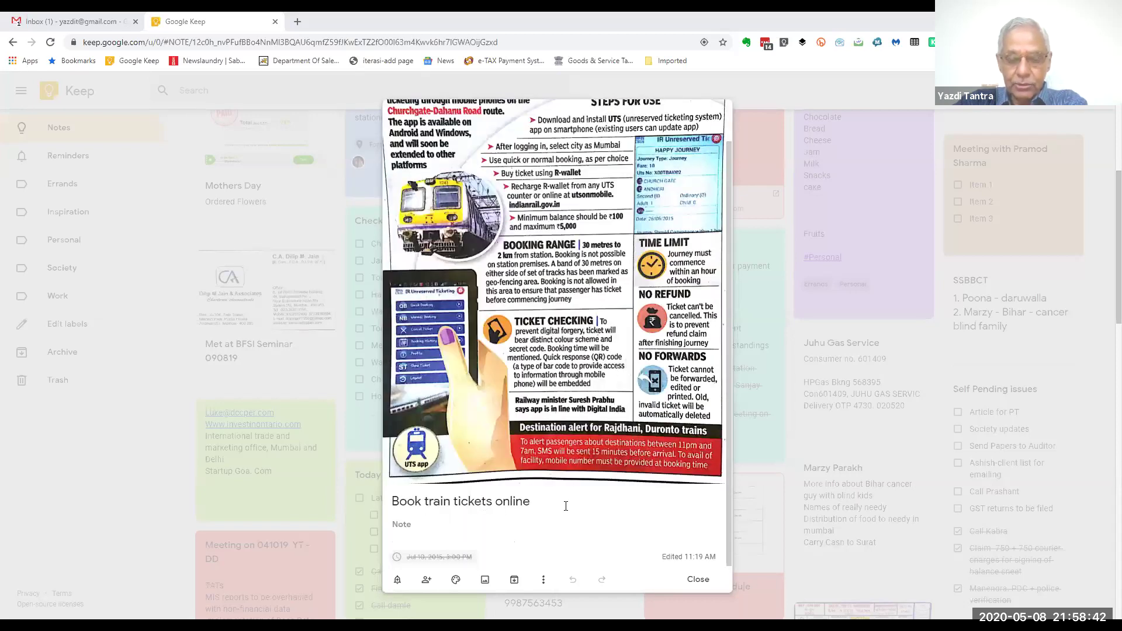
scroll(586, 348, "up", 1)
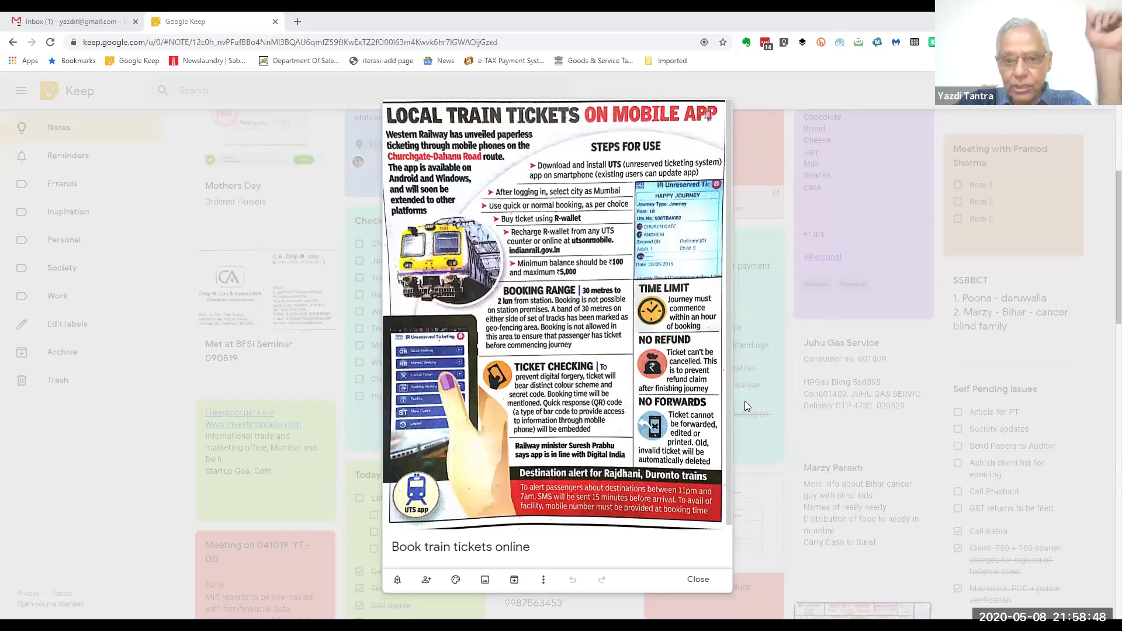
scroll(642, 393, "down", 1)
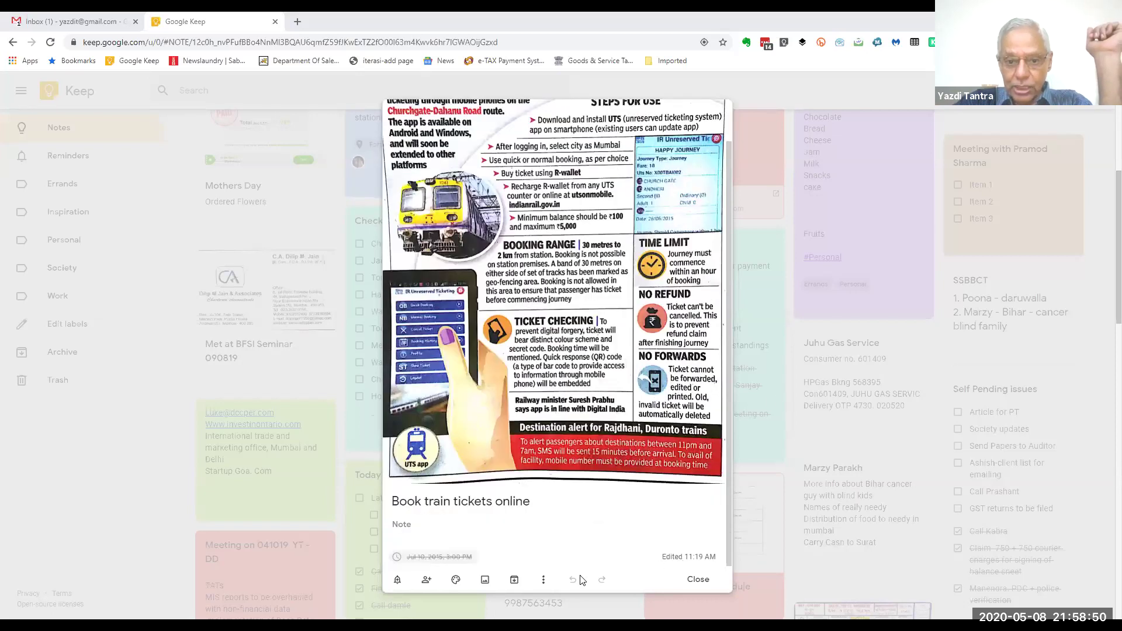
left_click(542, 583)
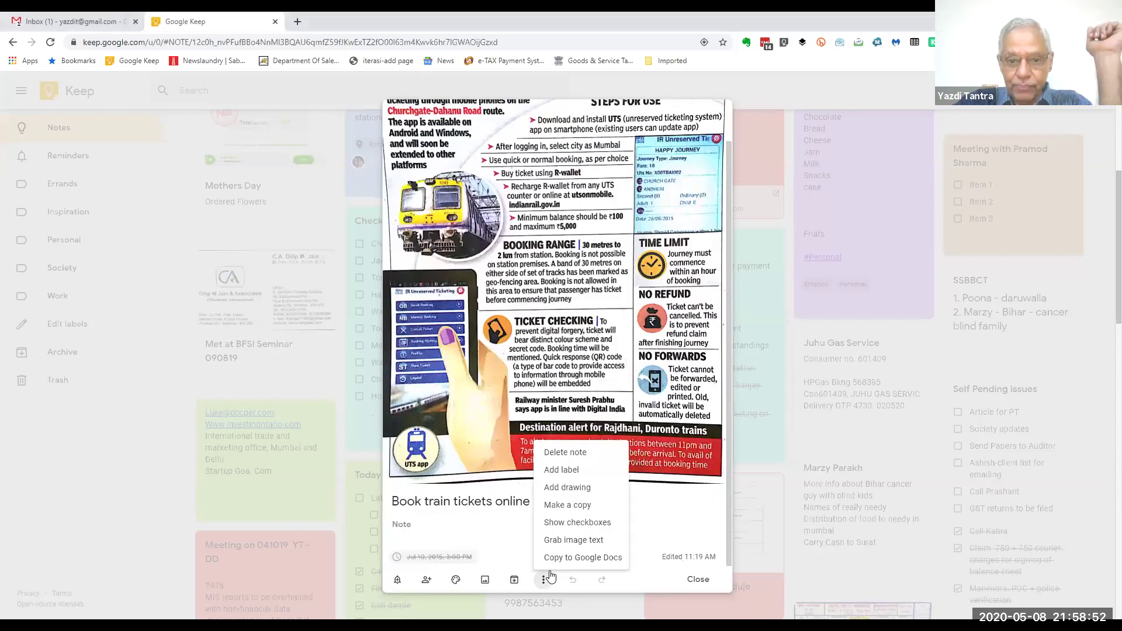
left_click(577, 541)
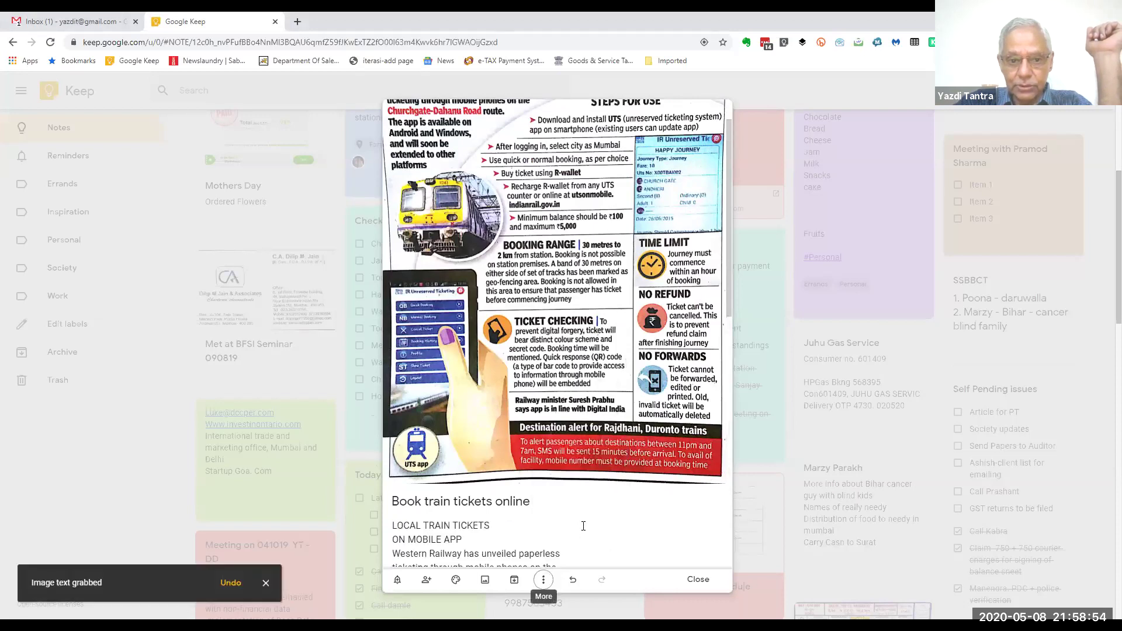
Read through the text grabbed into the train tickets note, highlight part of it, clear the selection, and close the note
scroll(591, 518, "down", 1)
scroll(592, 517, "down", 2)
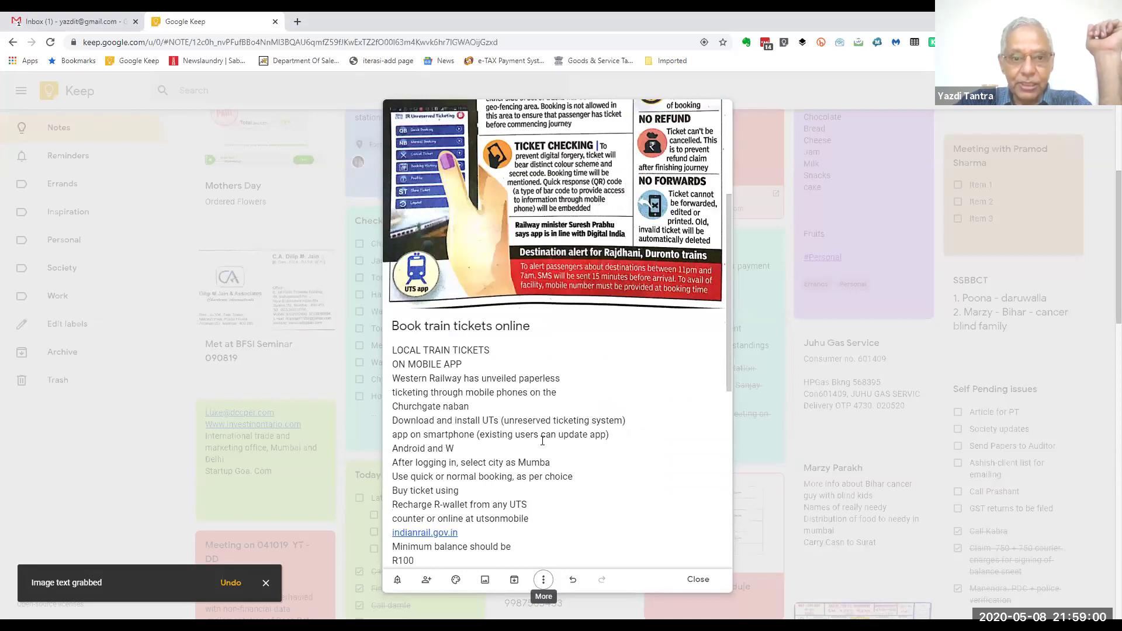
scroll(580, 432, "down", 2)
scroll(580, 431, "down", 5)
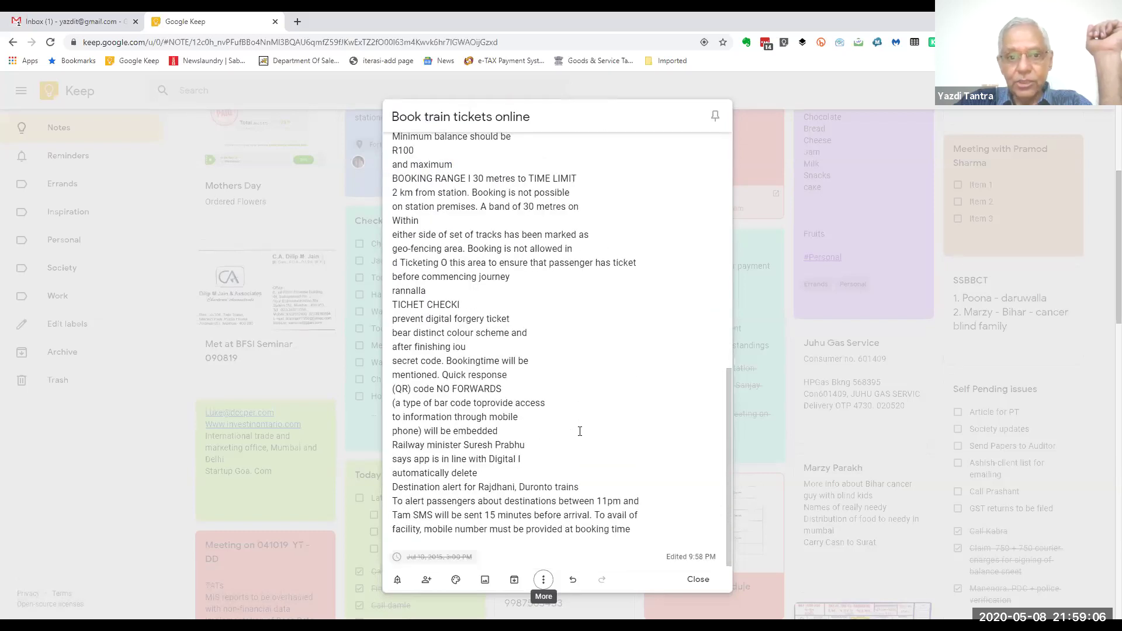
left_click_drag(636, 528, 403, 143)
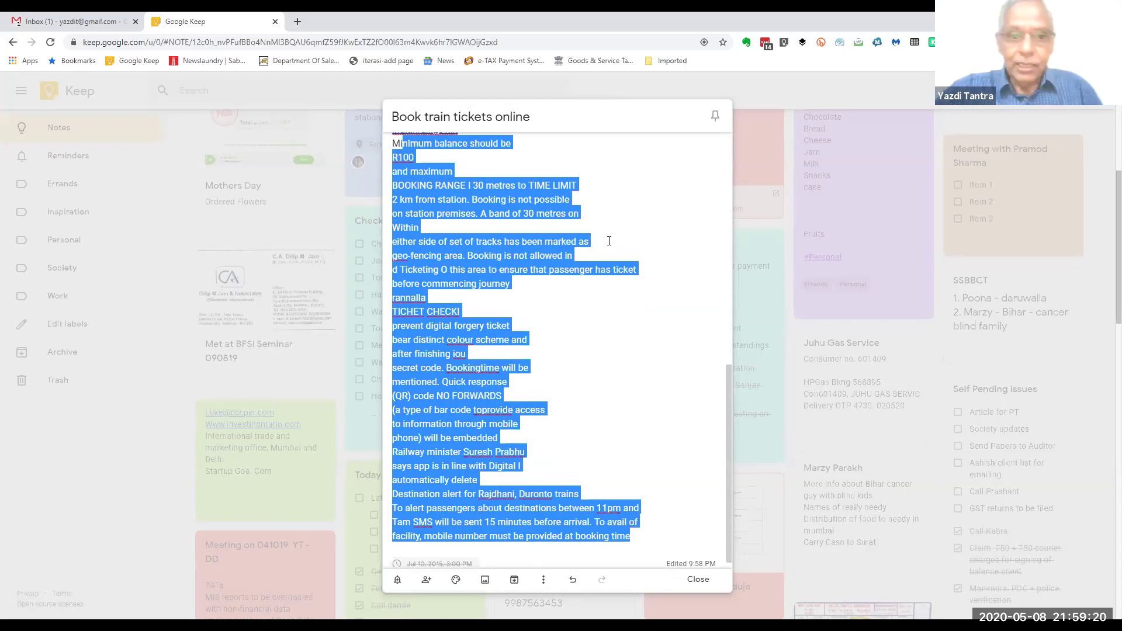
left_click(634, 297)
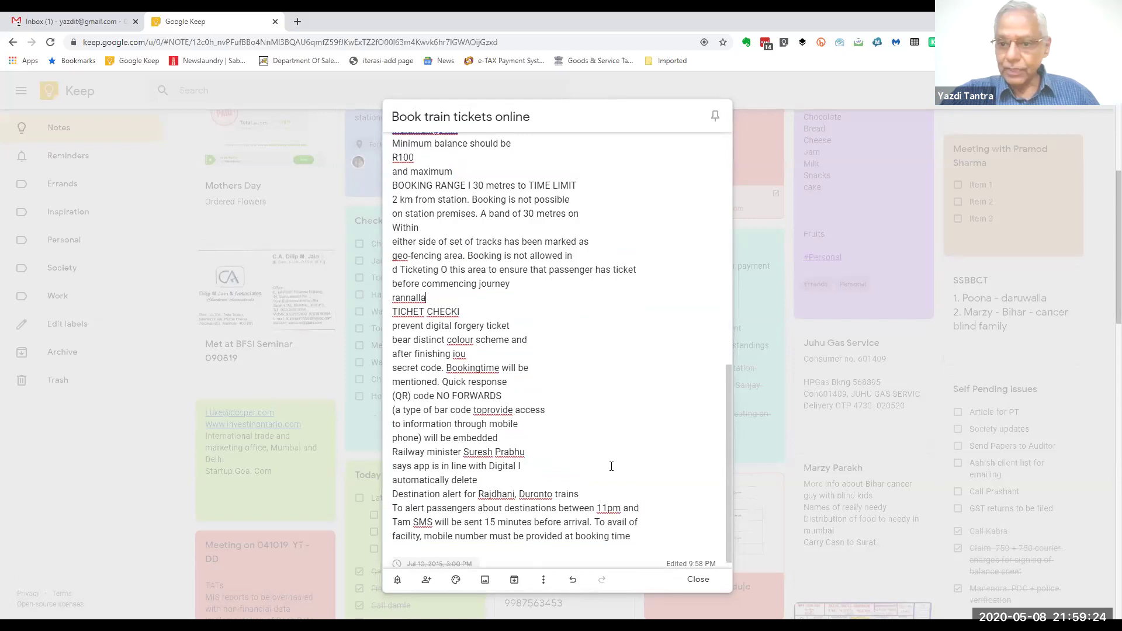
left_click(693, 581)
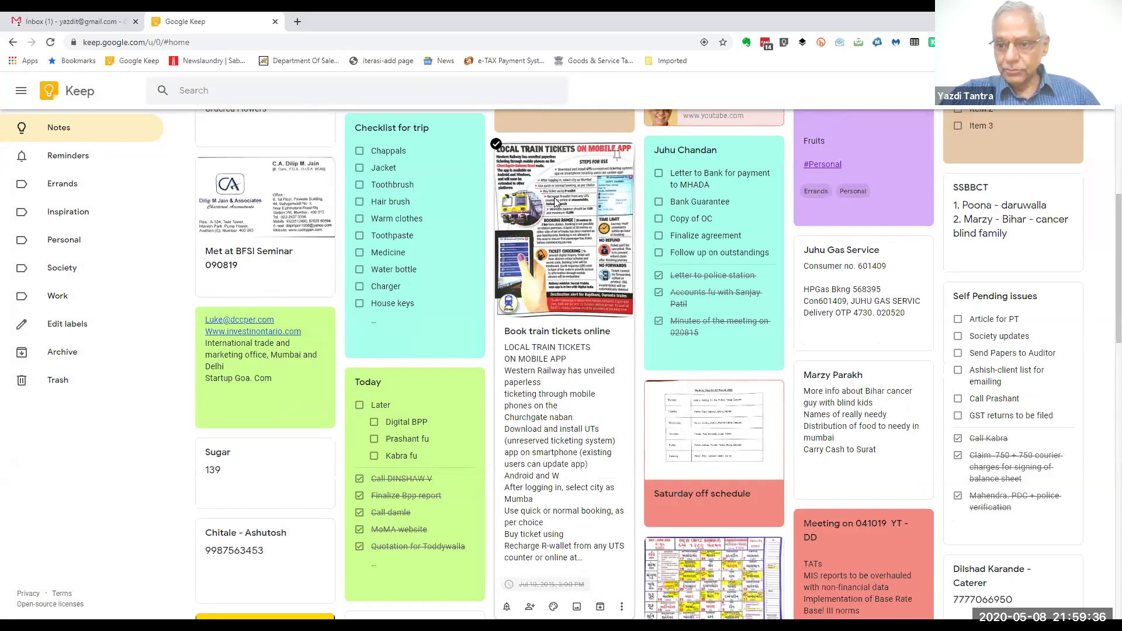
Open the Forbes Marshall "Design Drives Innovation" image note and grab the text from its image into the note body
scroll(554, 201, "up", 6)
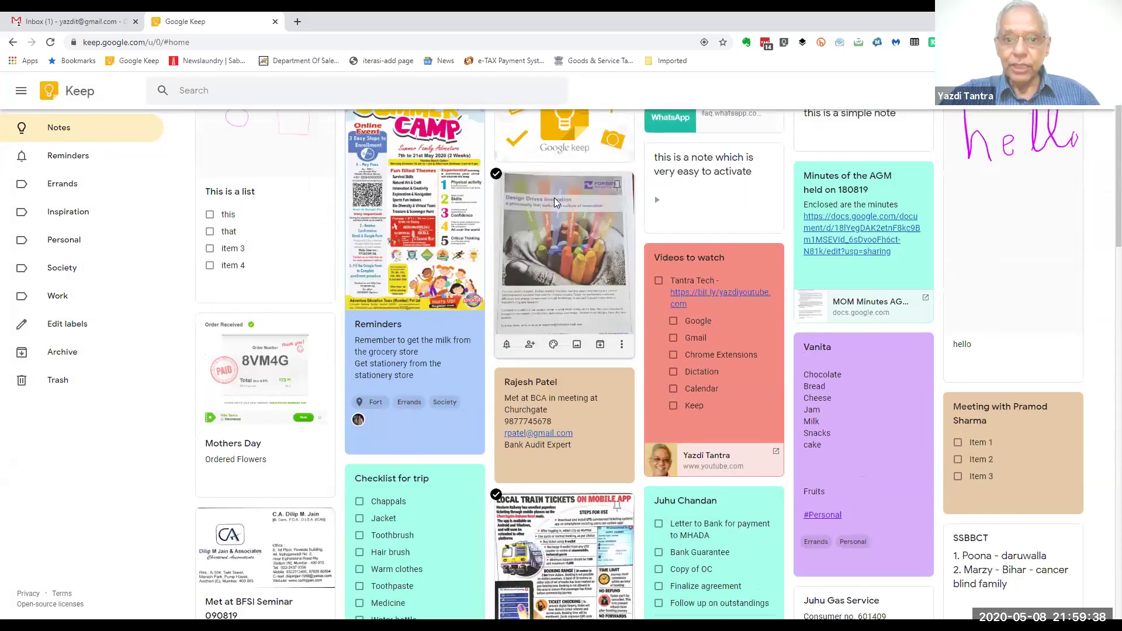
scroll(560, 282, "up", 1)
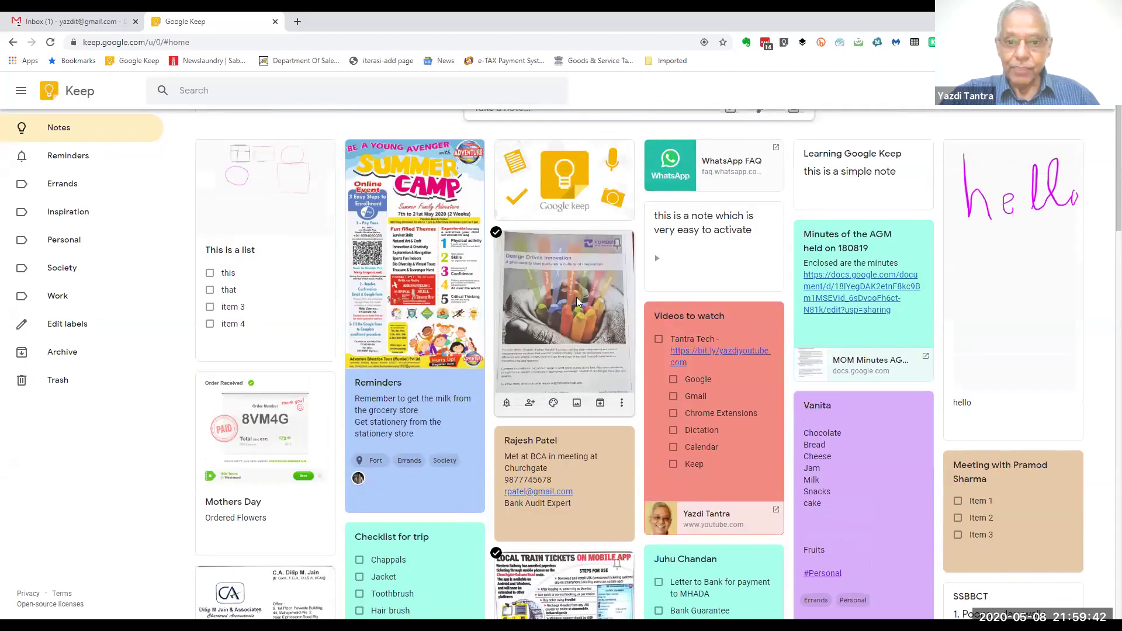
left_click(591, 317)
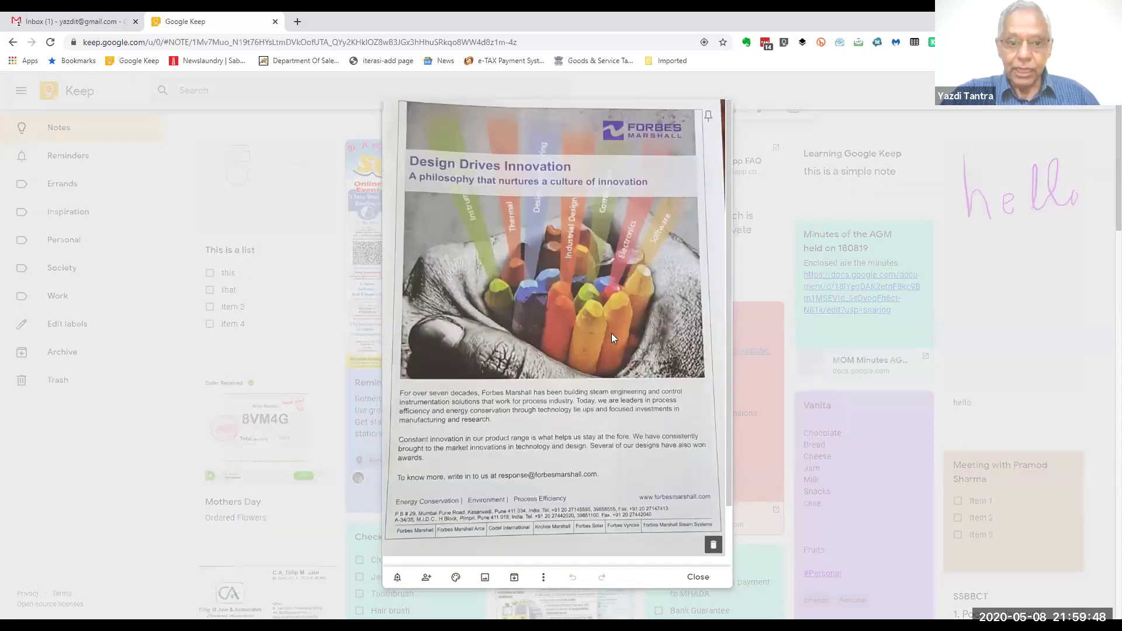
left_click(544, 577)
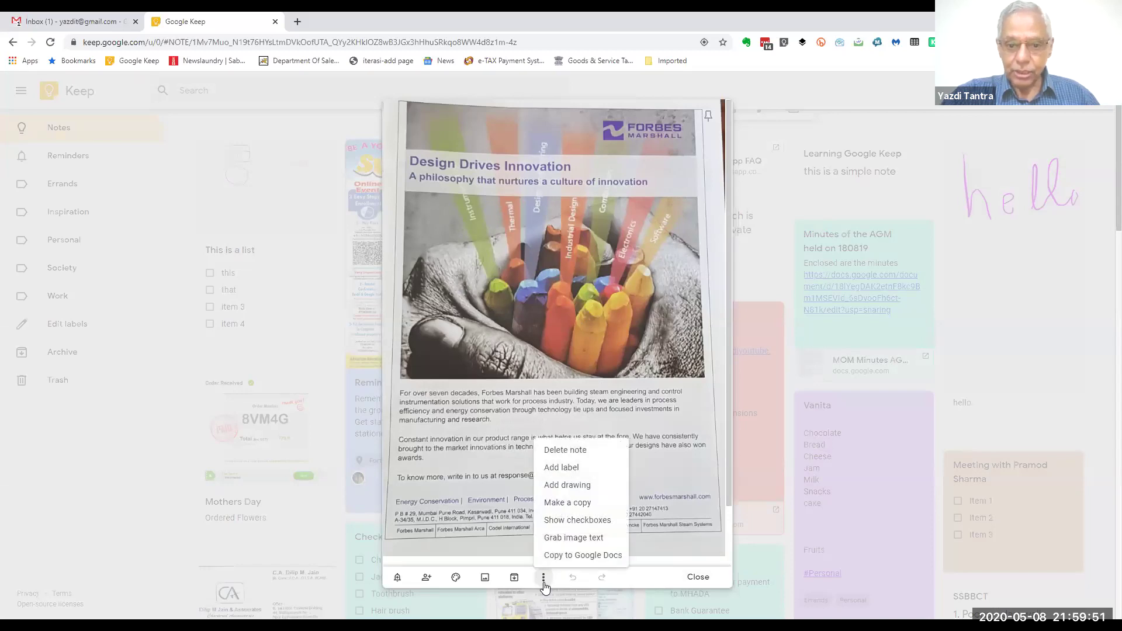
left_click(591, 539)
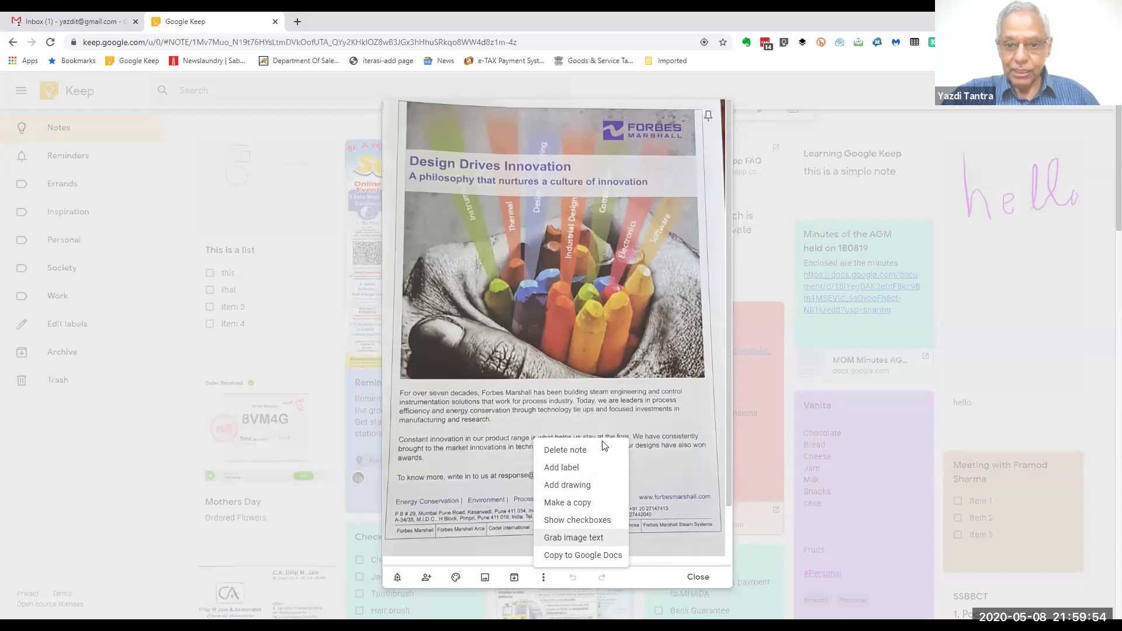
Read through the text grabbed into the Forbes Marshall note, compare it with the image, and close the note
scroll(631, 335, "down", 5)
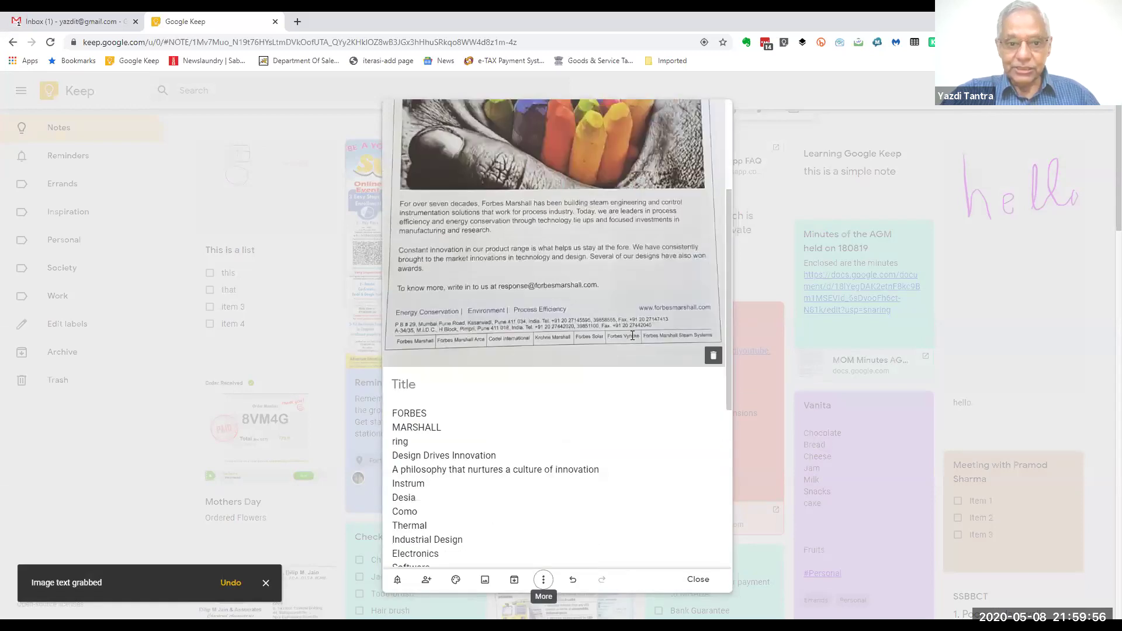
scroll(632, 335, "down", 1)
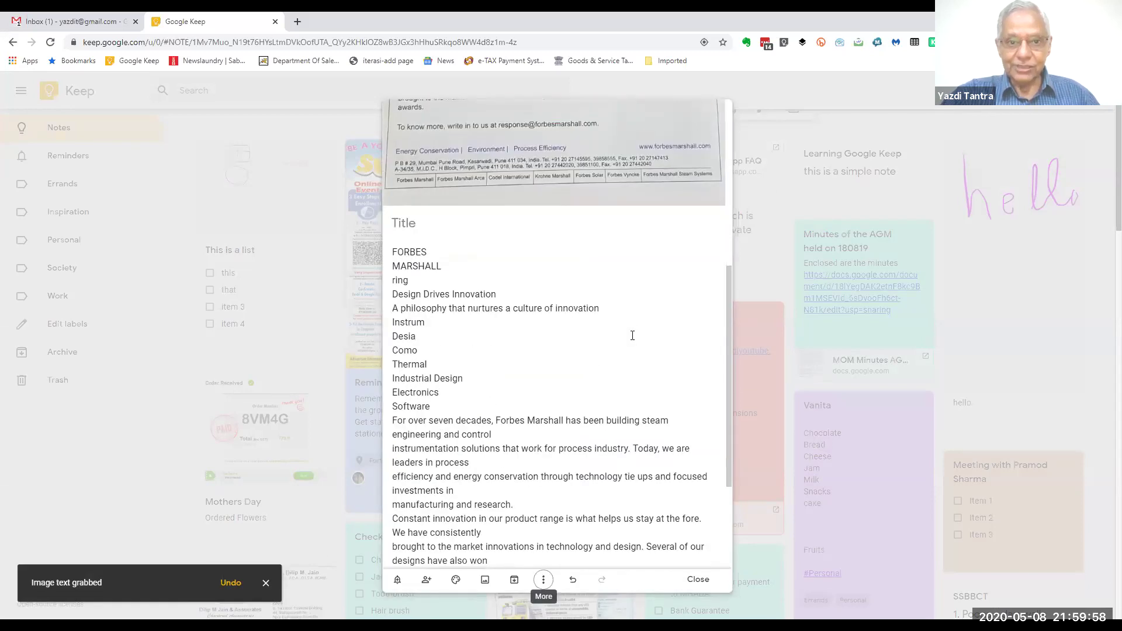
scroll(632, 335, "down", 3)
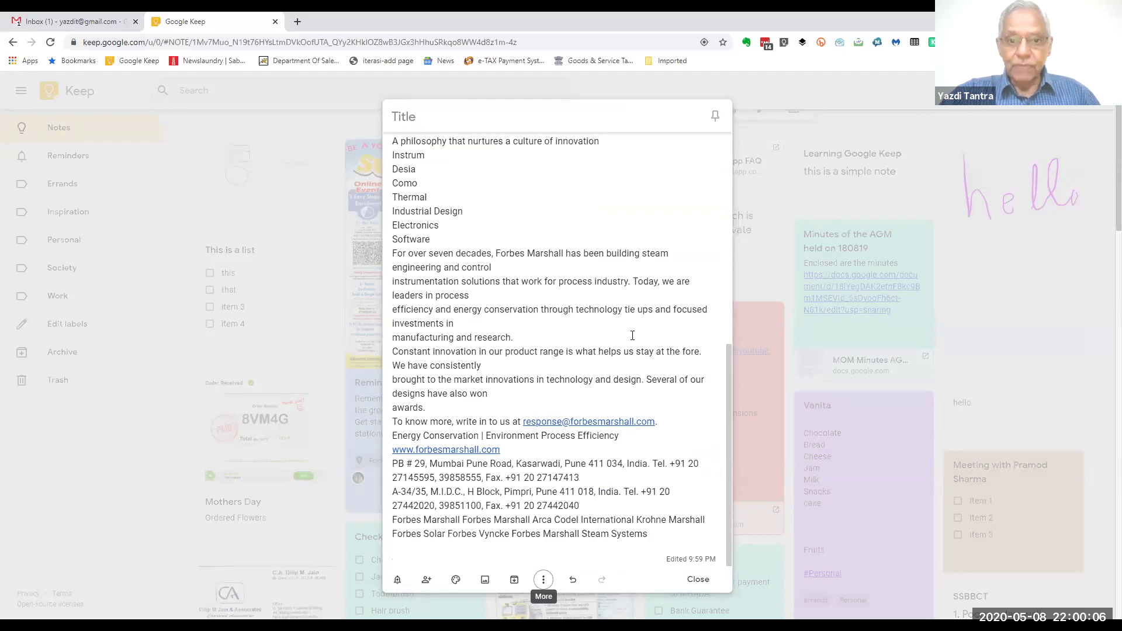
scroll(633, 335, "up", 10)
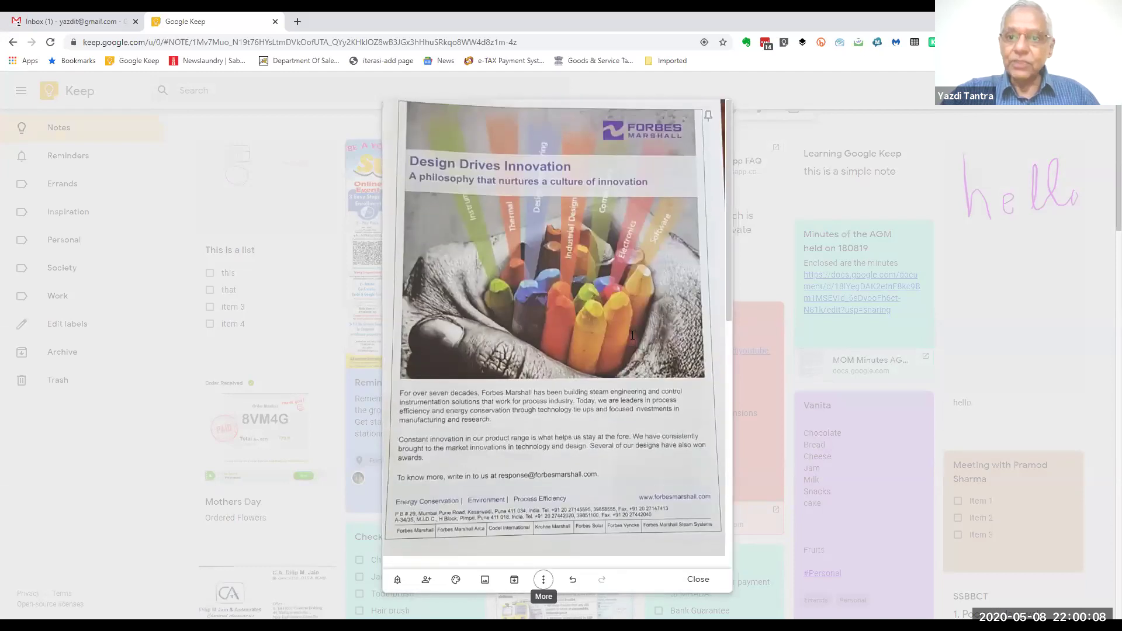
left_click(698, 579)
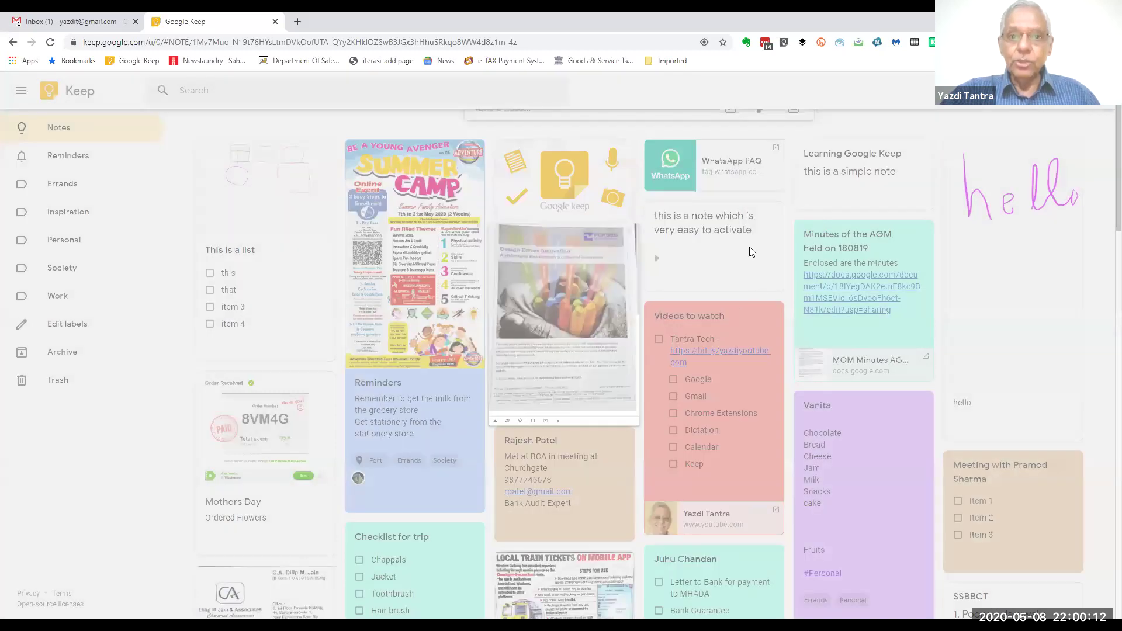
Copy the Forbes Marshall note with its grabbed text to Google Docs
scroll(673, 184, "down", 1)
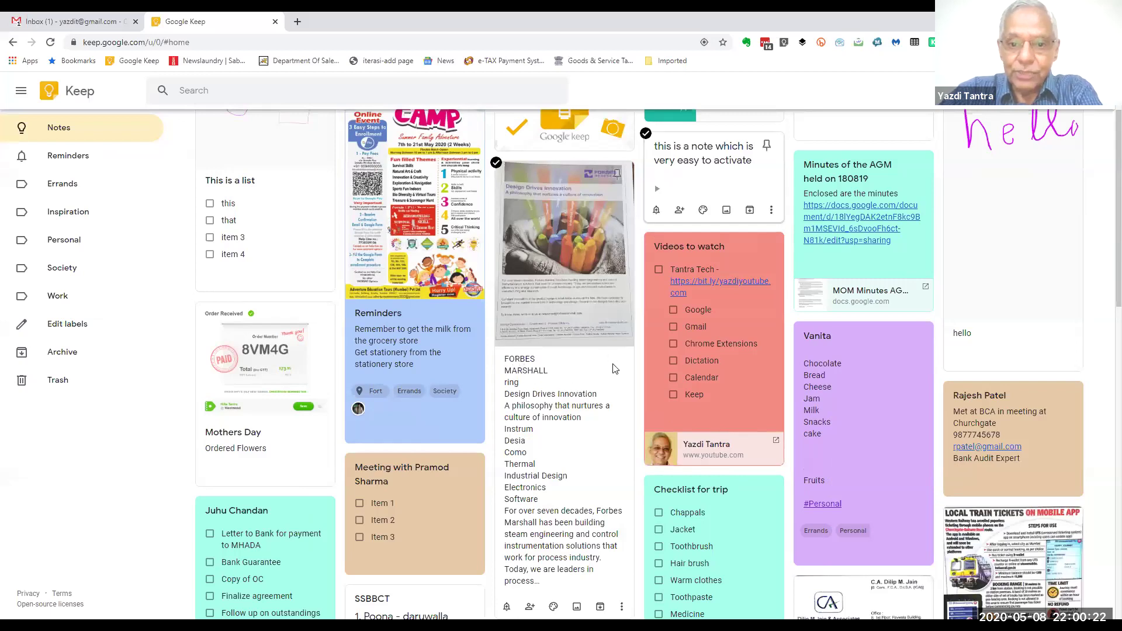
scroll(623, 376, "down", 4)
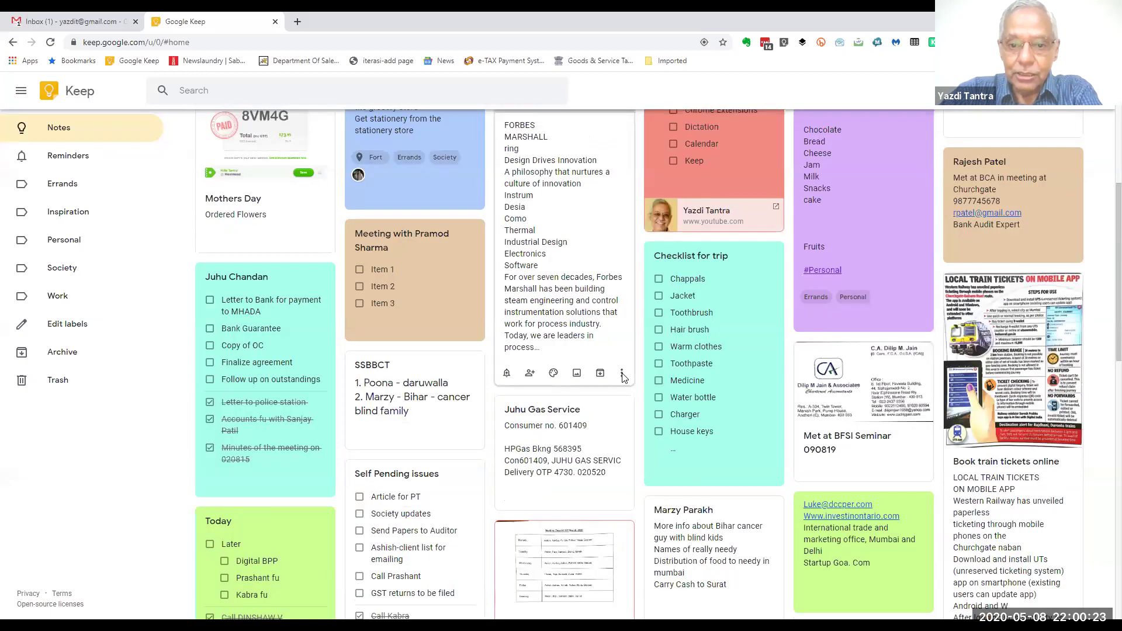
left_click(673, 507)
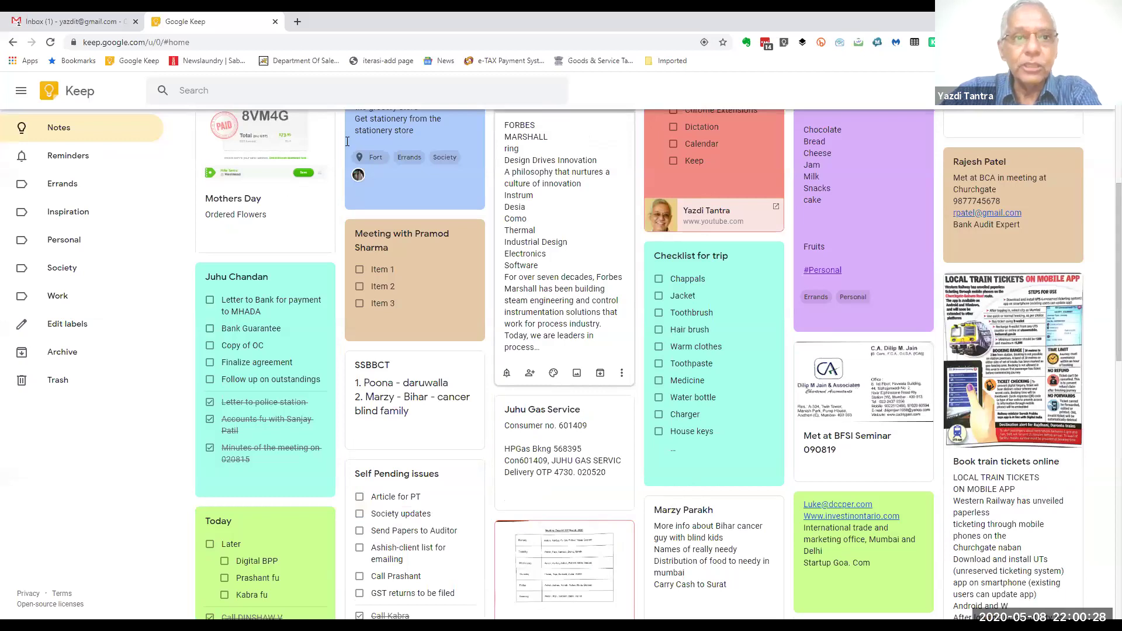
key("ctrl+t")
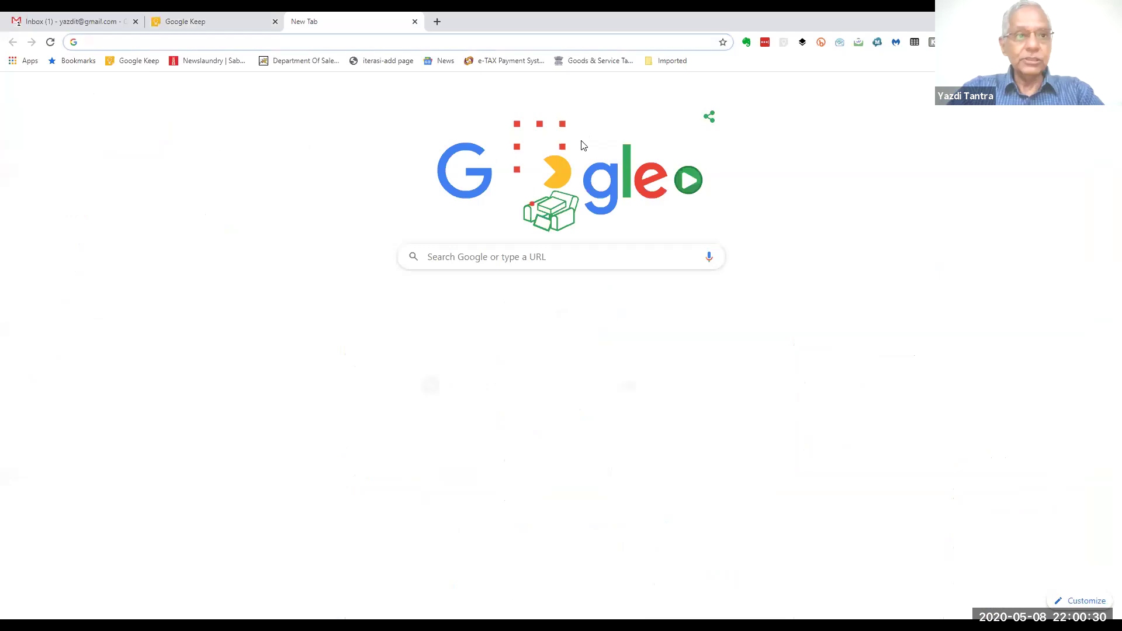
type("do")
key("Return")
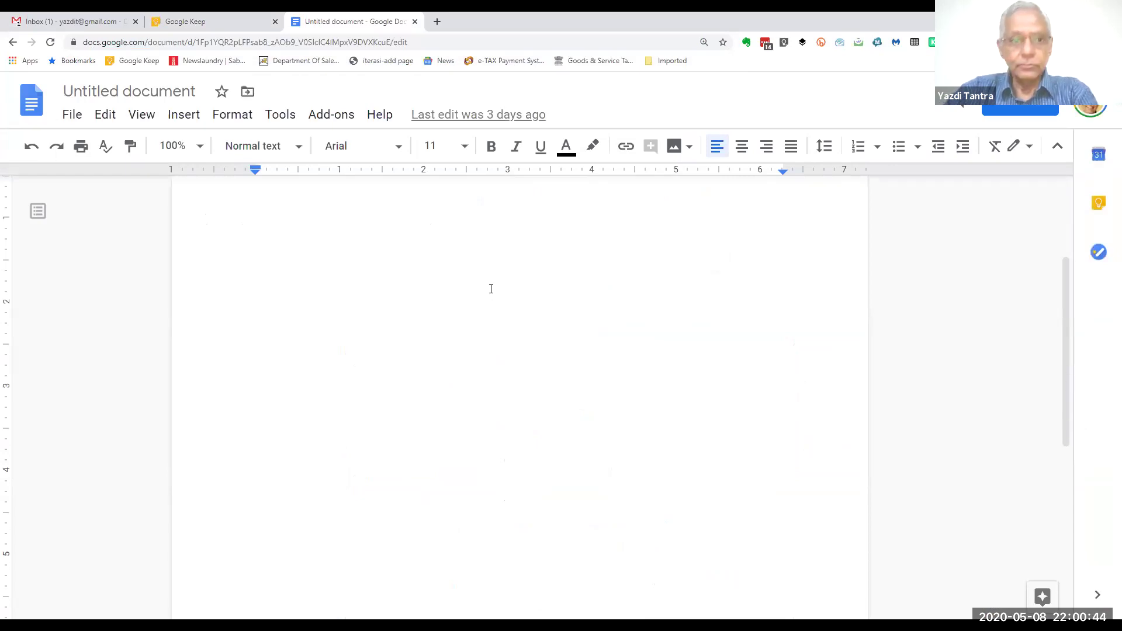
left_click(70, 120)
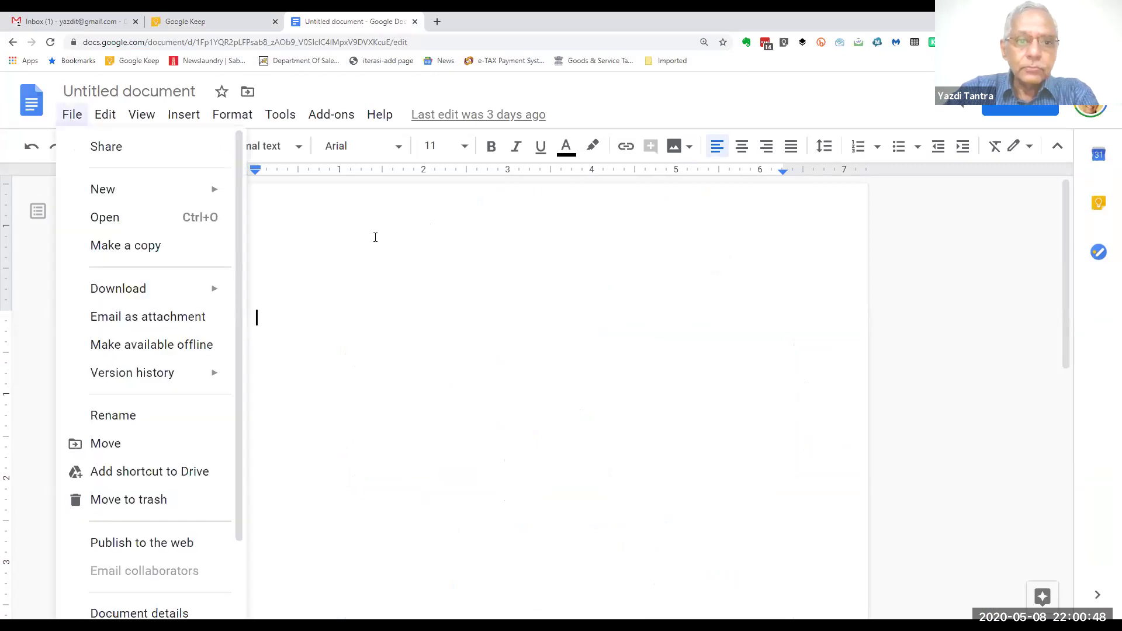
left_click(62, 141)
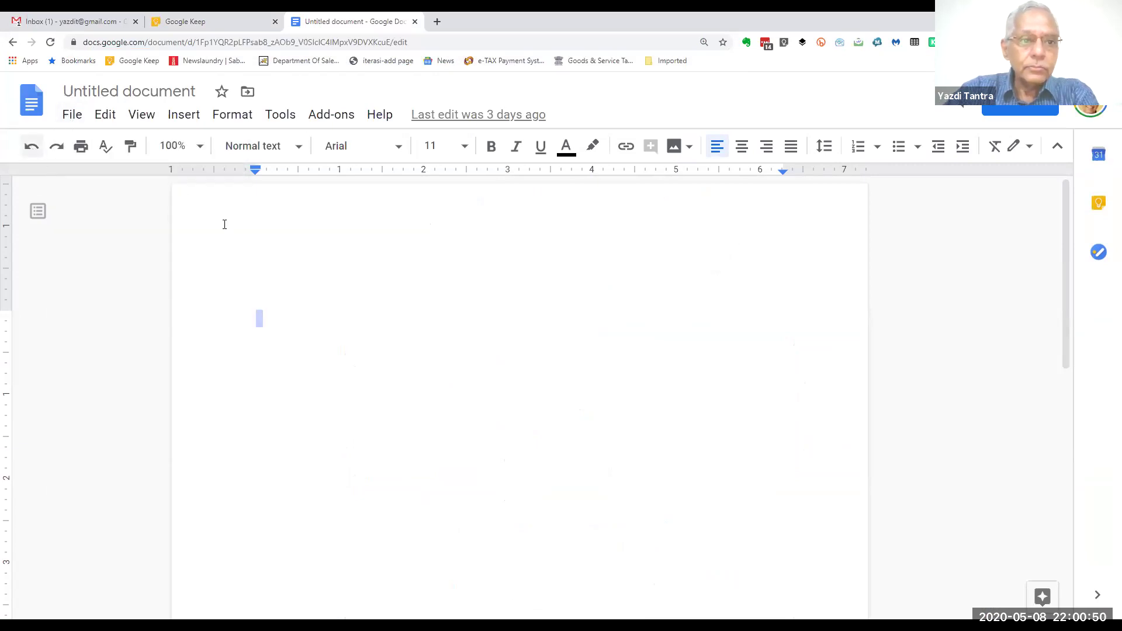
key("alt+Left")
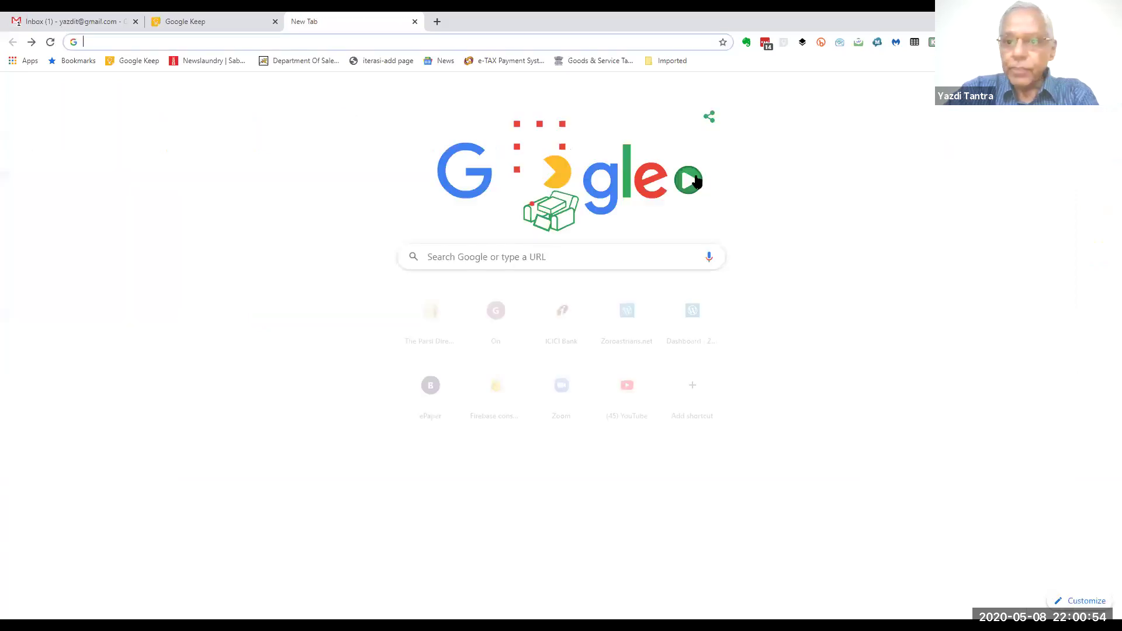
Switch to Gmail, go to Google Drive from there, and open the recently created "Google Keep Document"
key("ctrl+1")
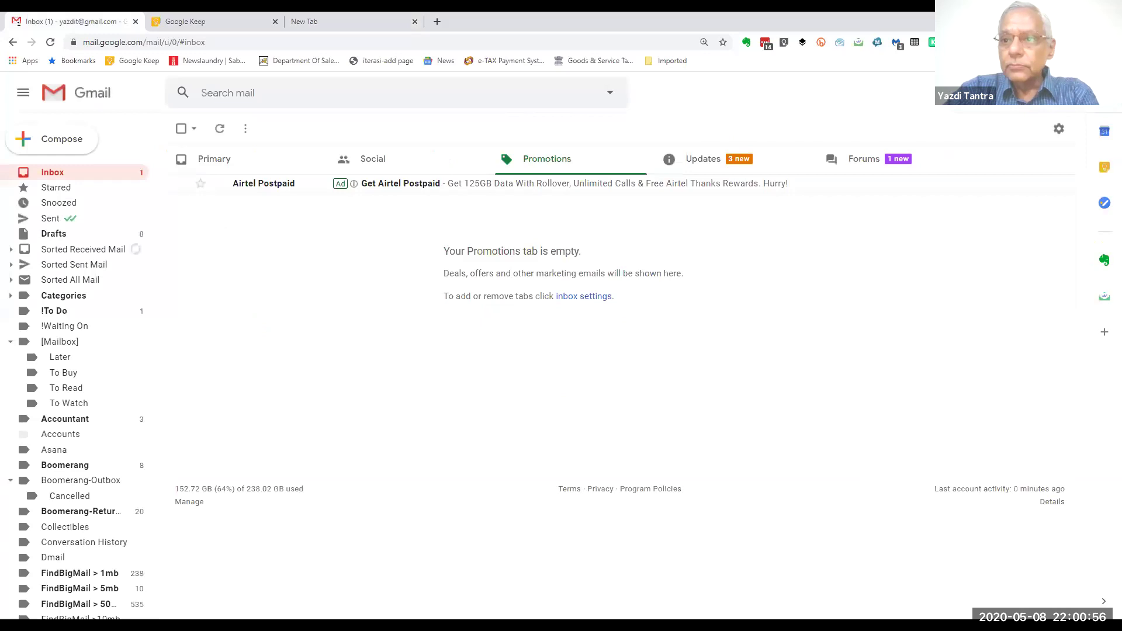
left_click(1069, 93)
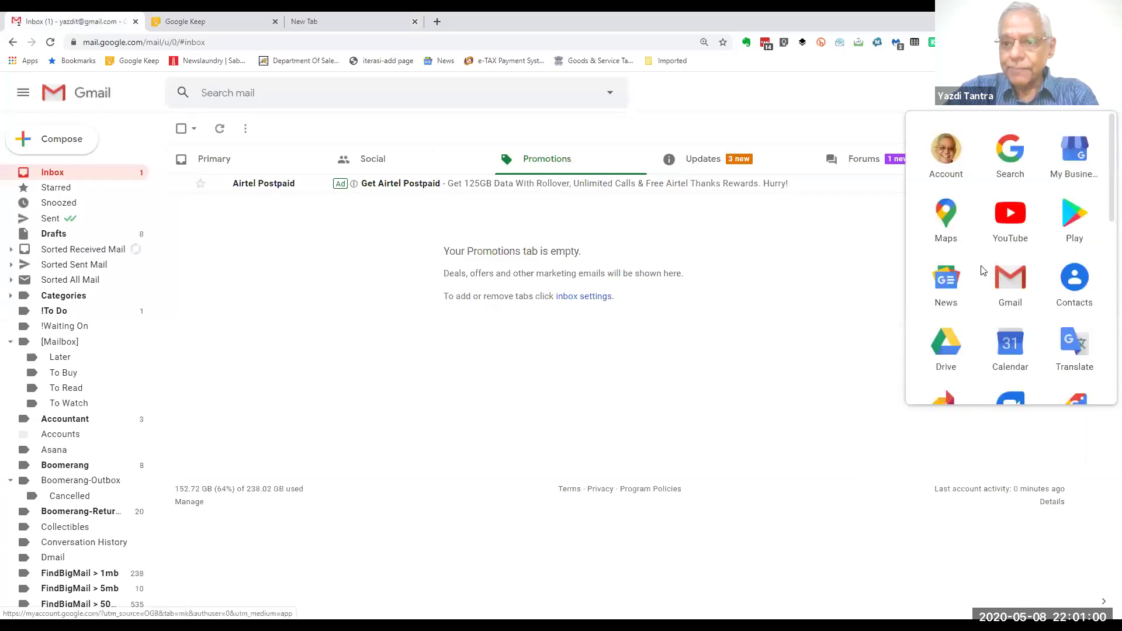
scroll(985, 280, "down", 2)
left_click(959, 235)
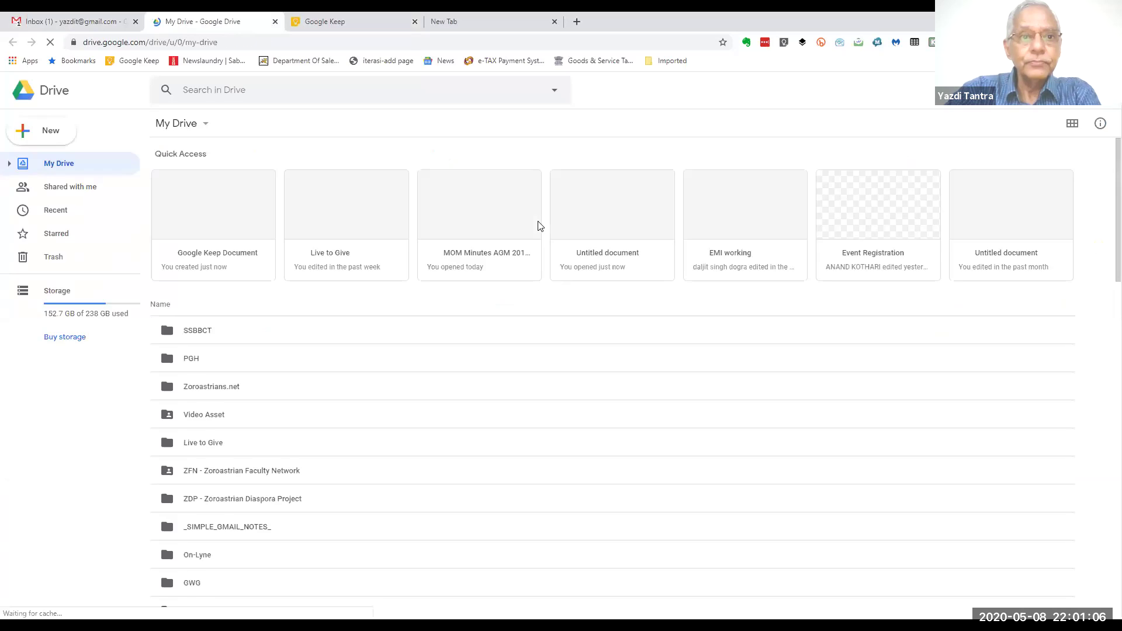
double_click(215, 217)
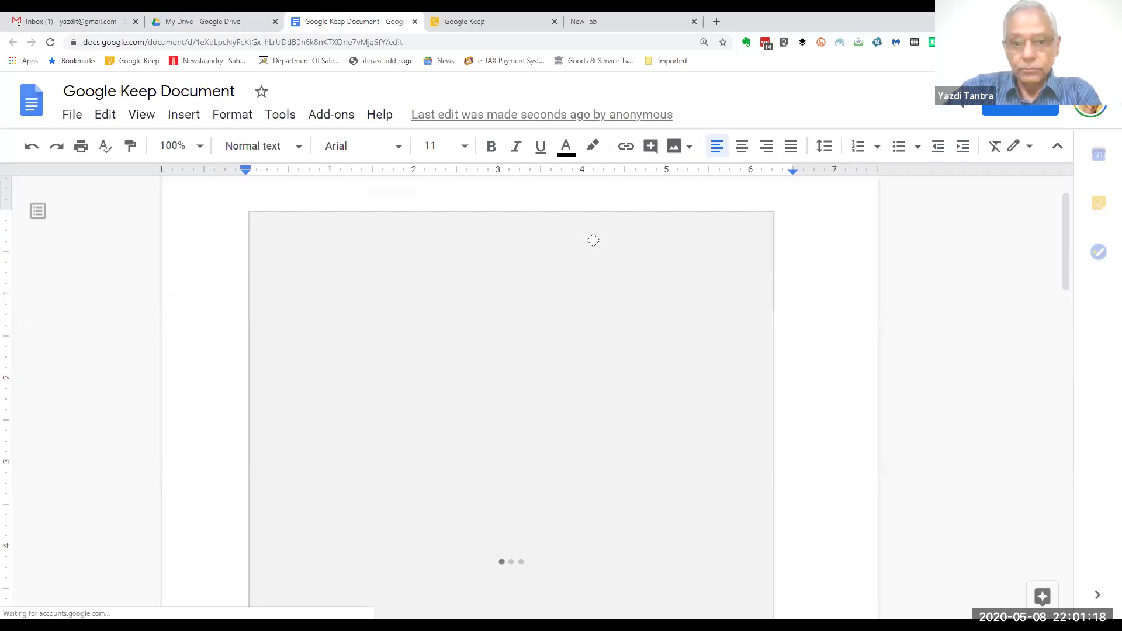
Examine the poster image and the text below it in Google Keep Document, and return to the start of the Google Keep notes
scroll(594, 240, "down", 5)
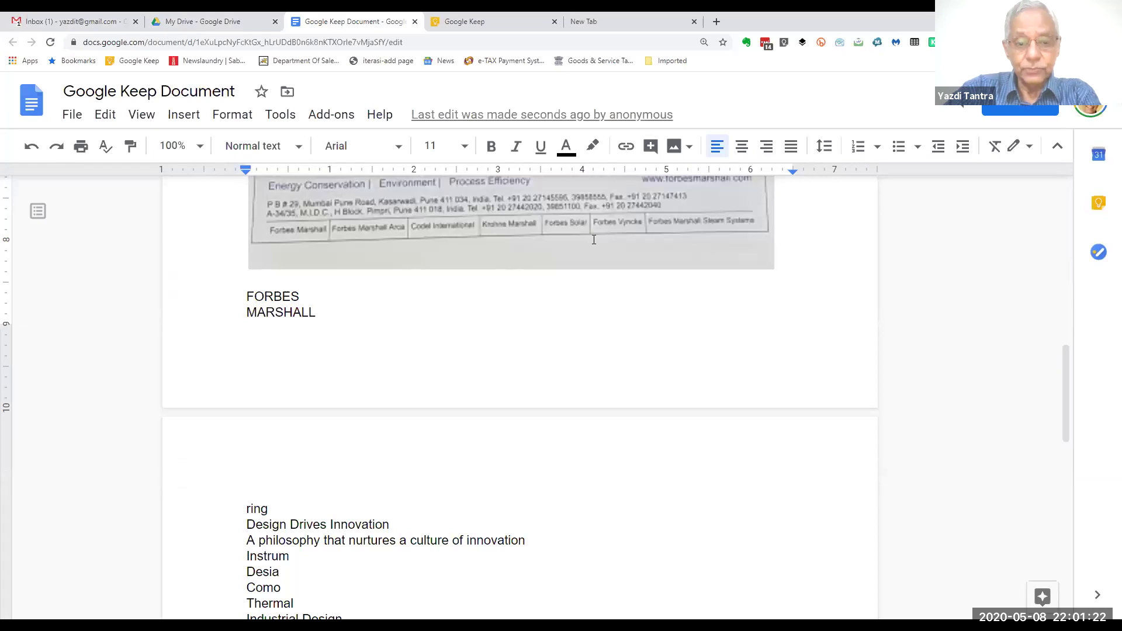
scroll(594, 240, "down", 7)
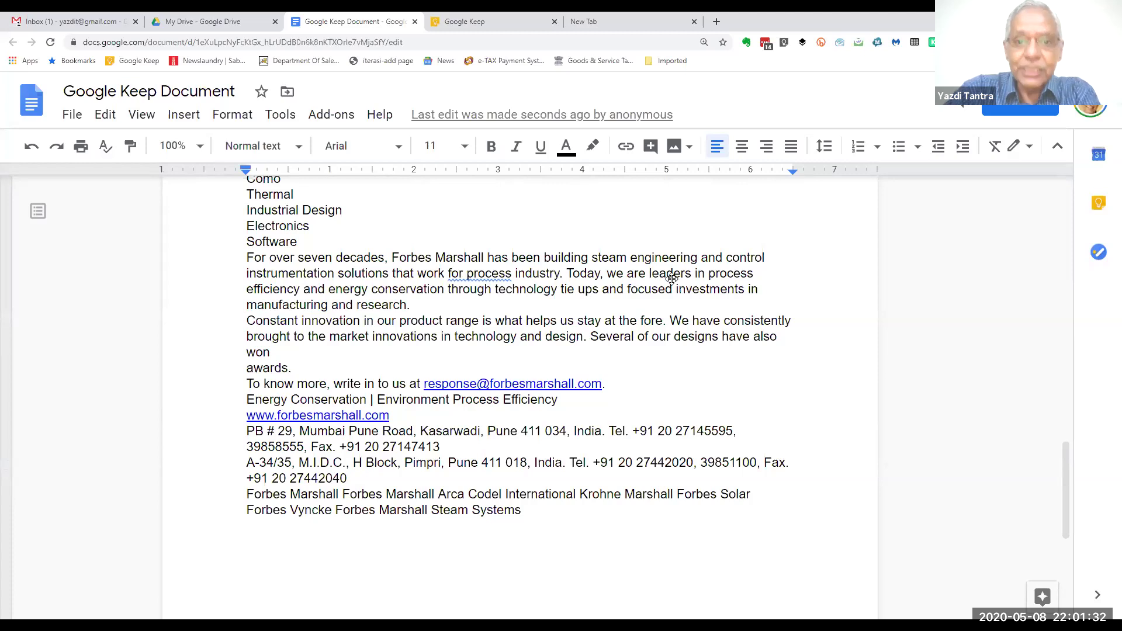
scroll(474, 356, "up", 10)
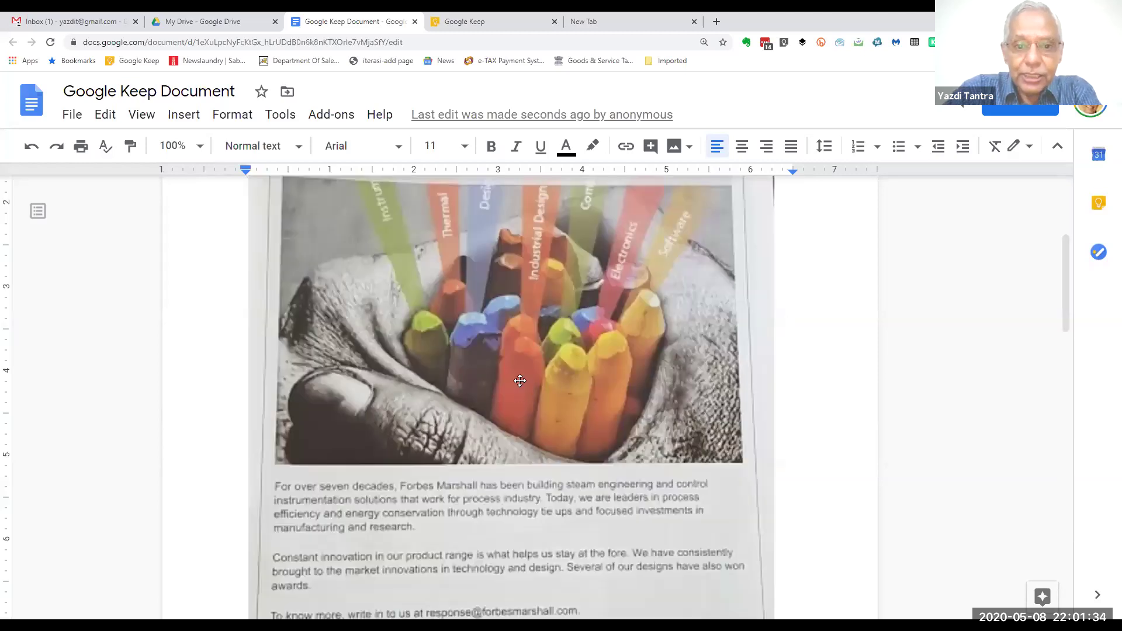
scroll(650, 320, "down", 3)
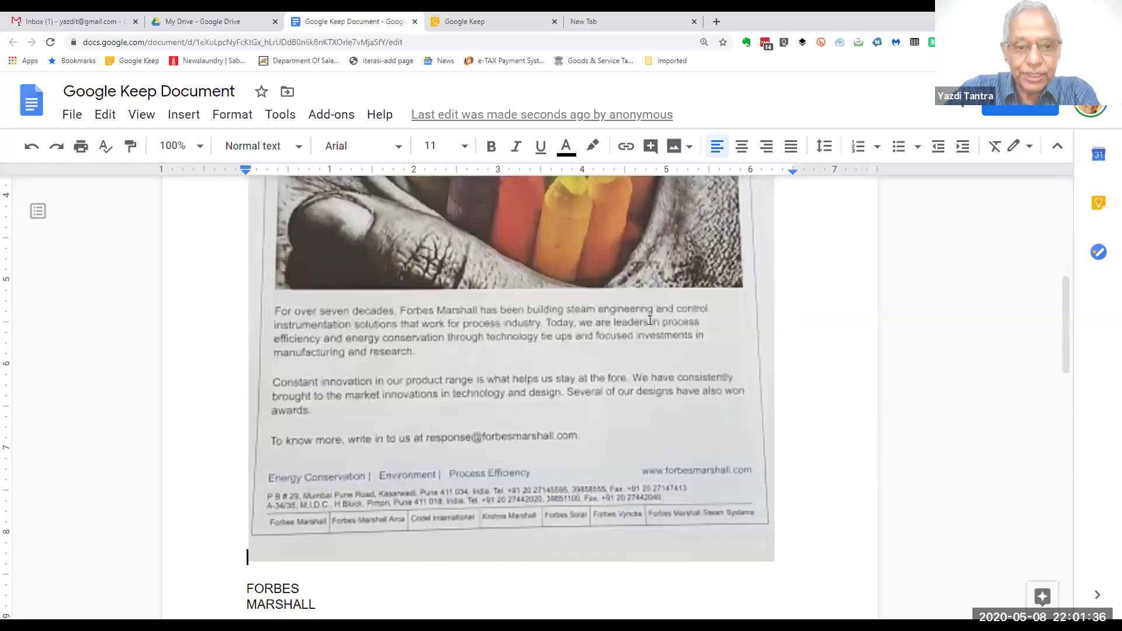
scroll(389, 423, "down", 10)
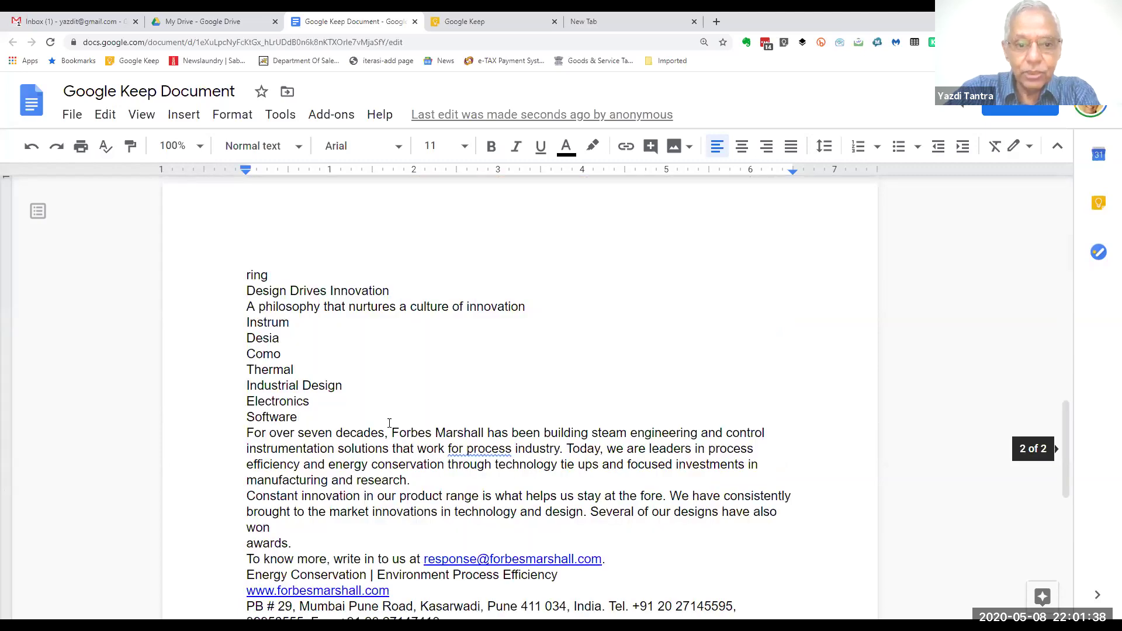
scroll(444, 471, "down", 3)
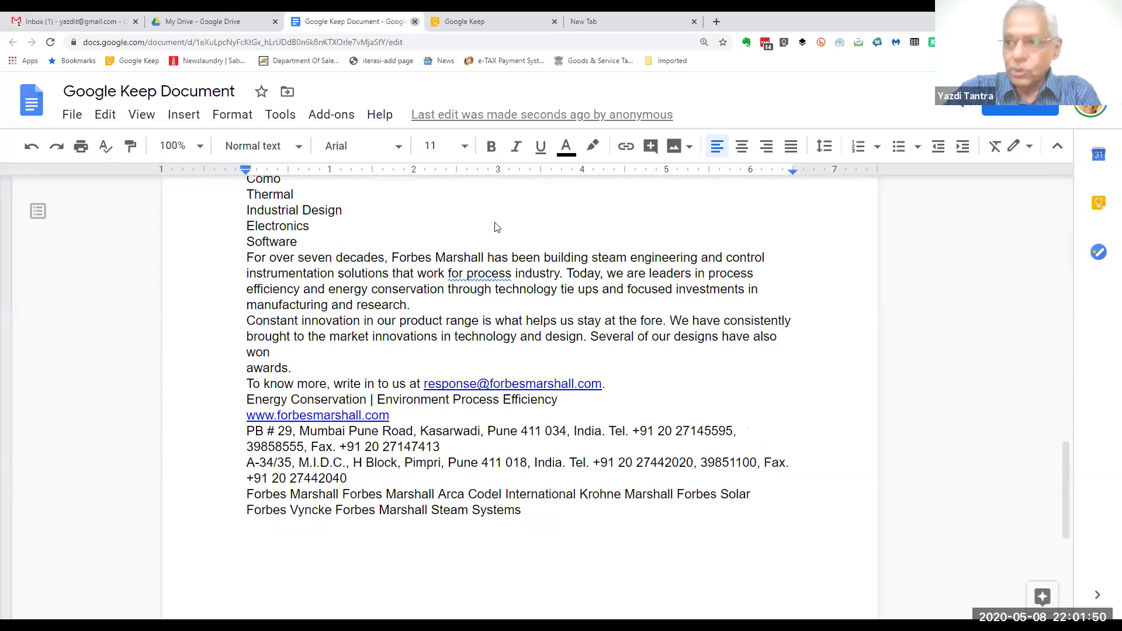
key("alt+Tab")
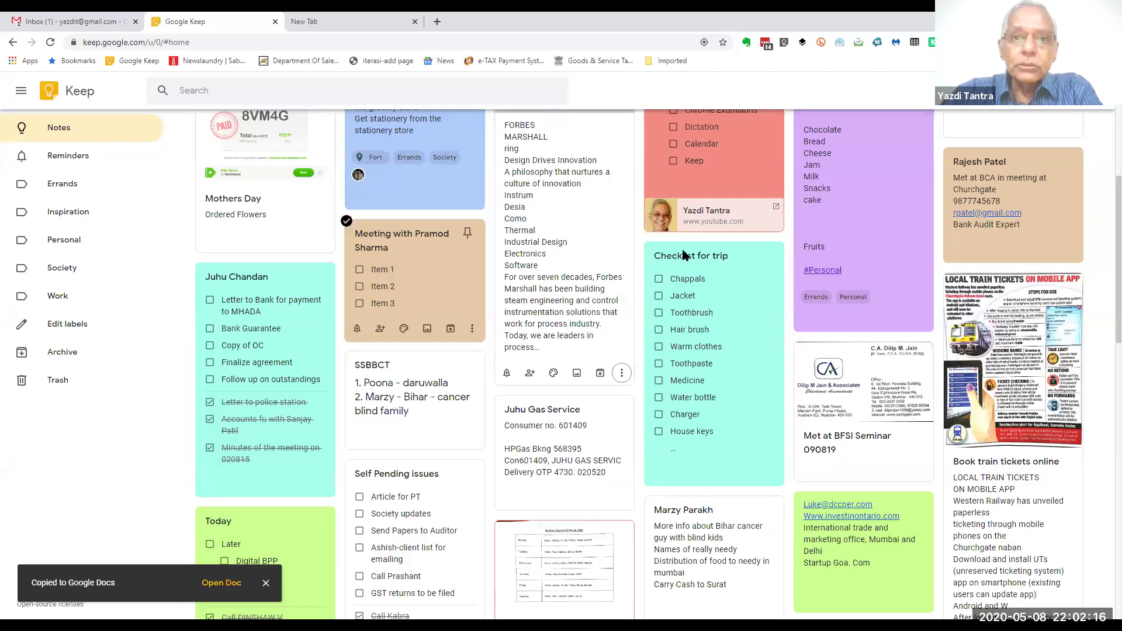
scroll(401, 123, "up", 6)
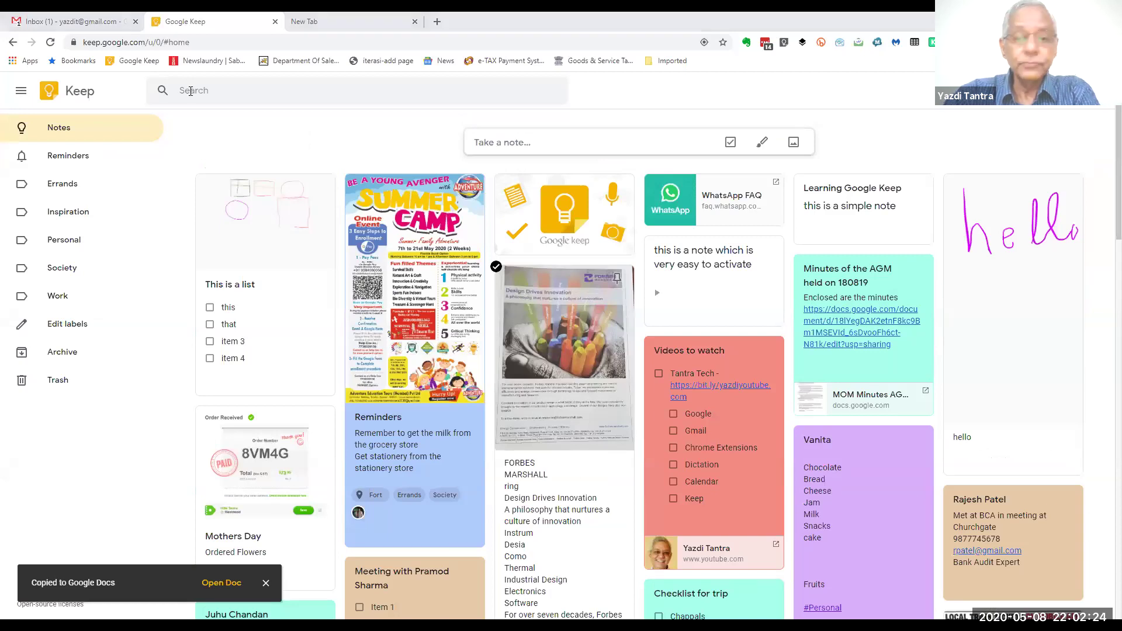
Search the notes for "train", and return to the search category overview
left_click(191, 90)
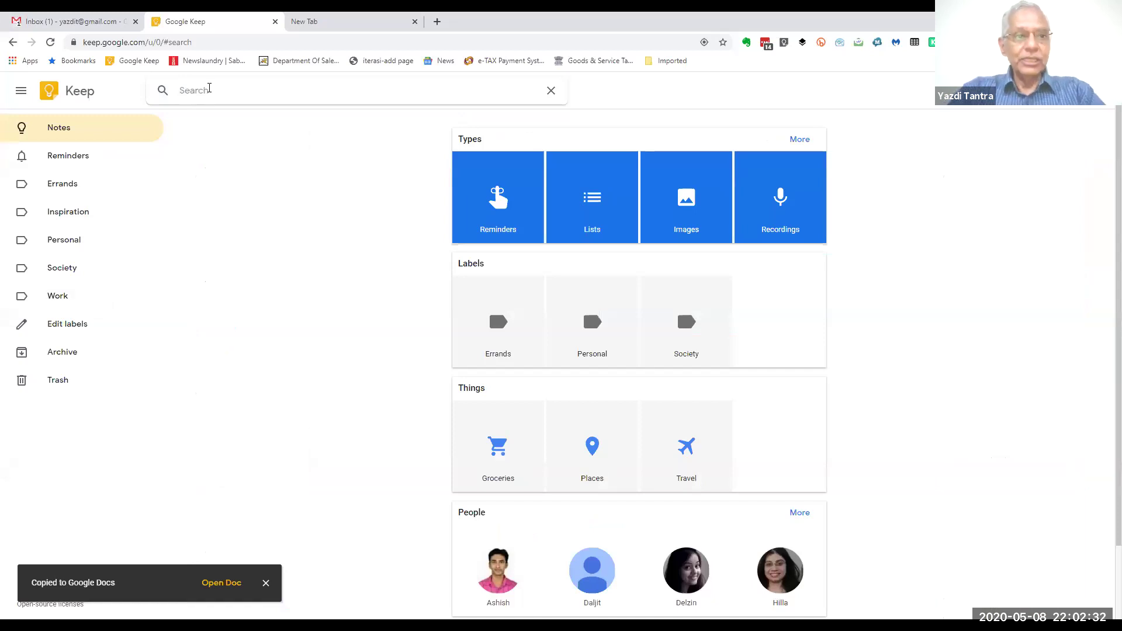
type("train")
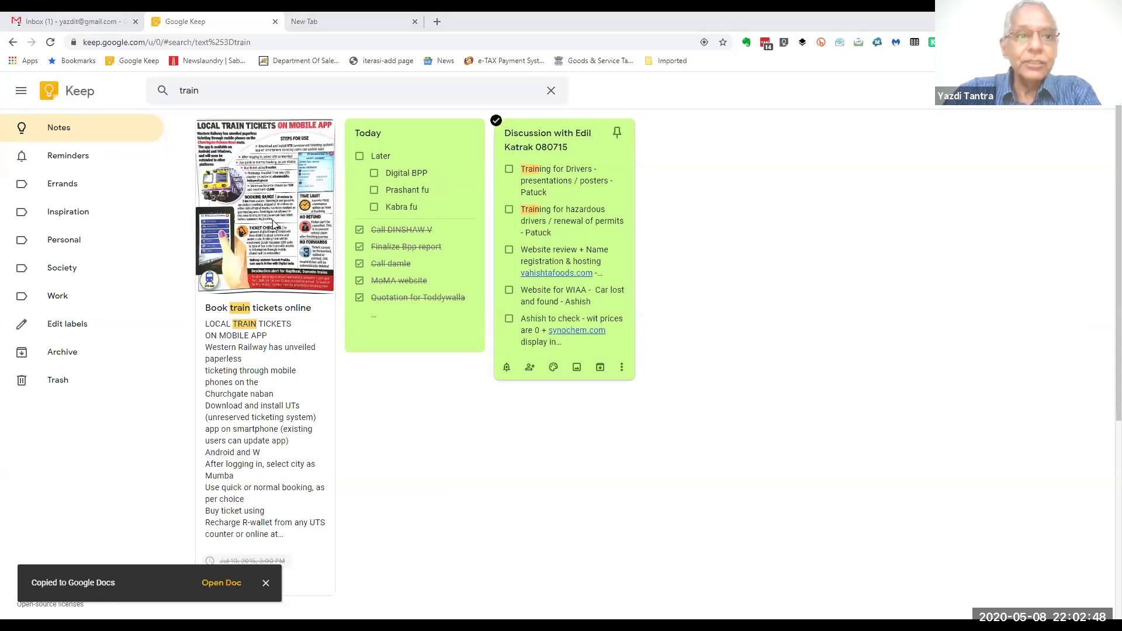
left_click(158, 89)
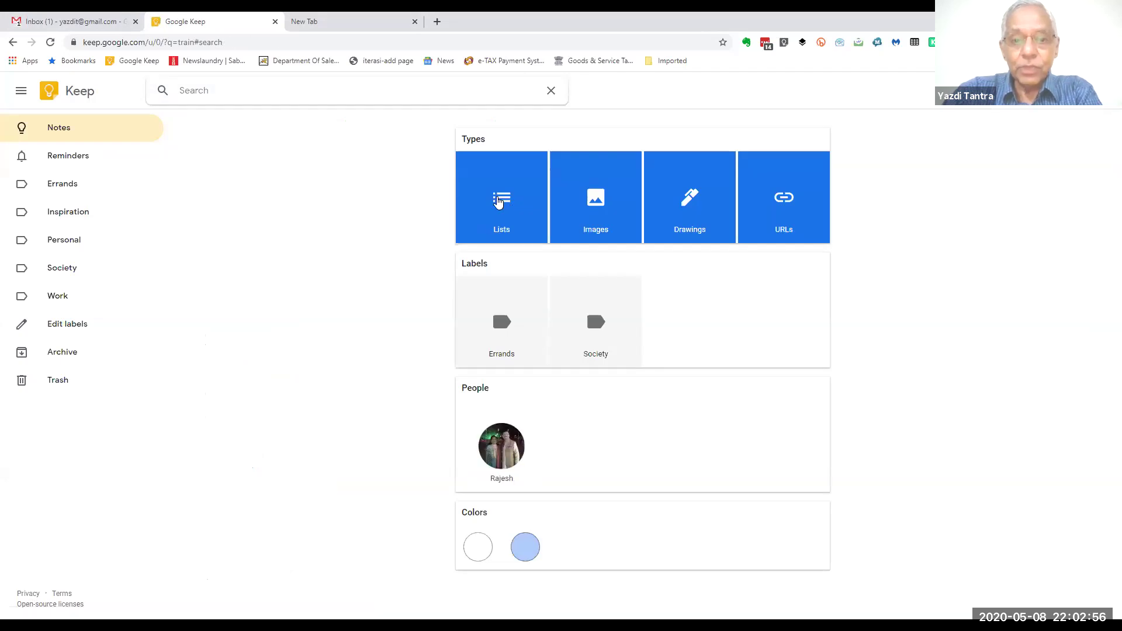
Filter the notes by the Lists type and by the Reminders type, returning to the search categories after each
left_click(498, 202)
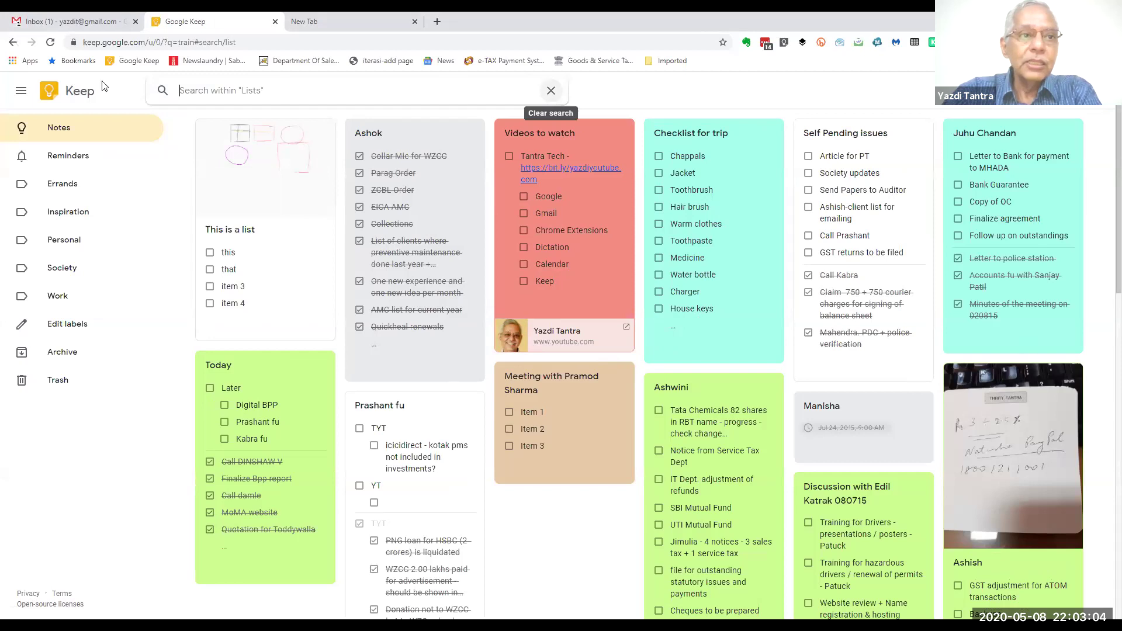
key("BackSpace")
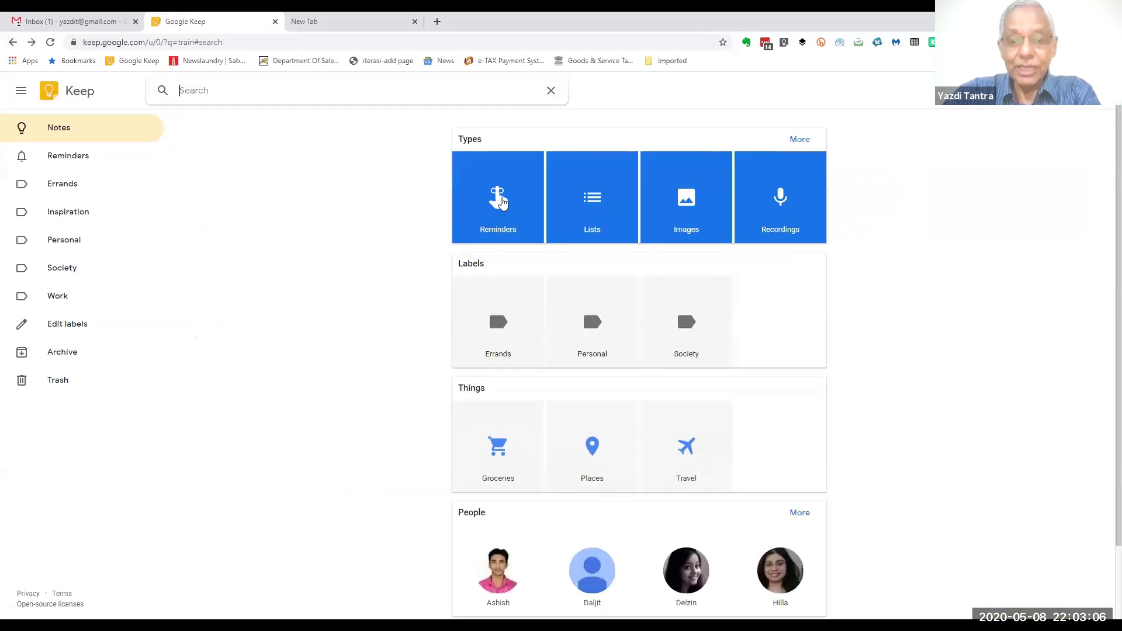
left_click(498, 197)
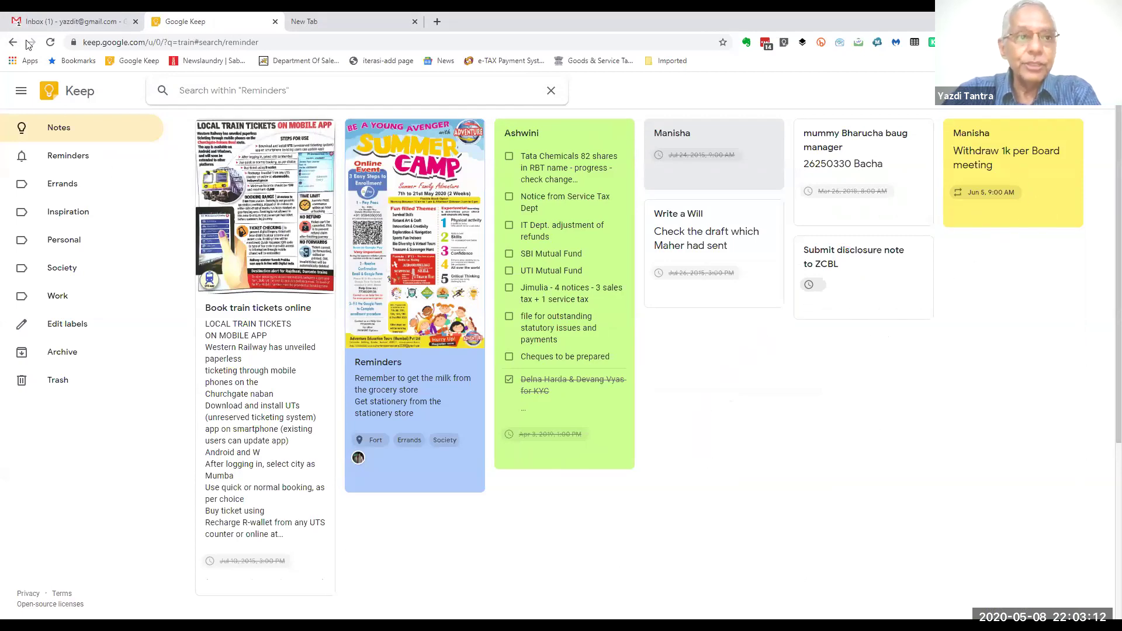
key("alt+Left")
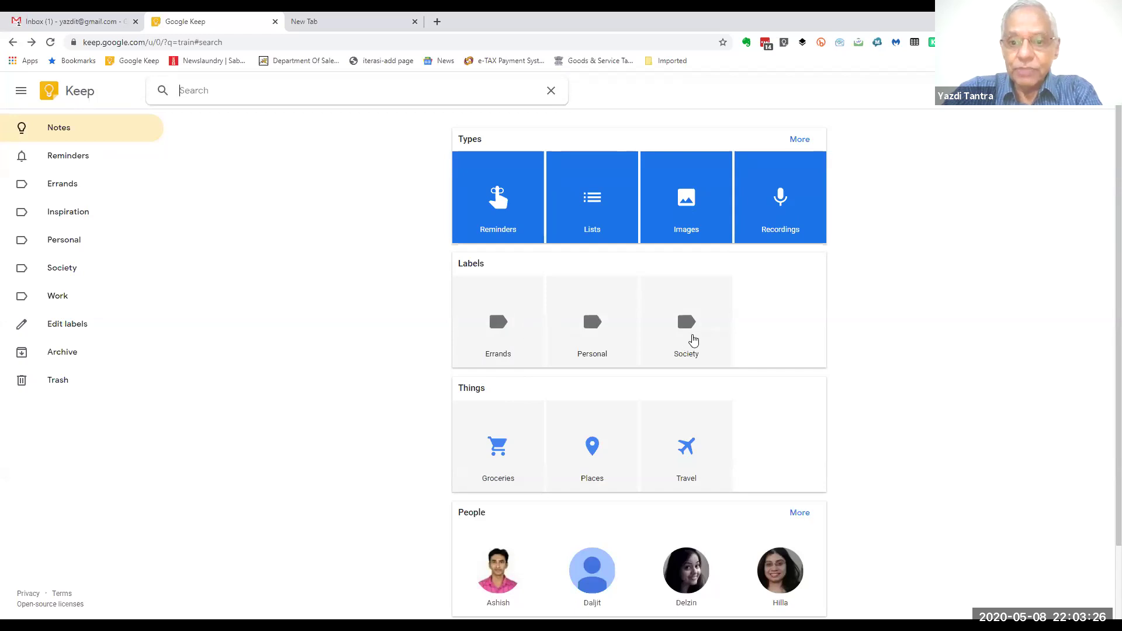
View the notes labelled Society and those in the Groceries category, returning to the search categories after each
left_click(694, 340)
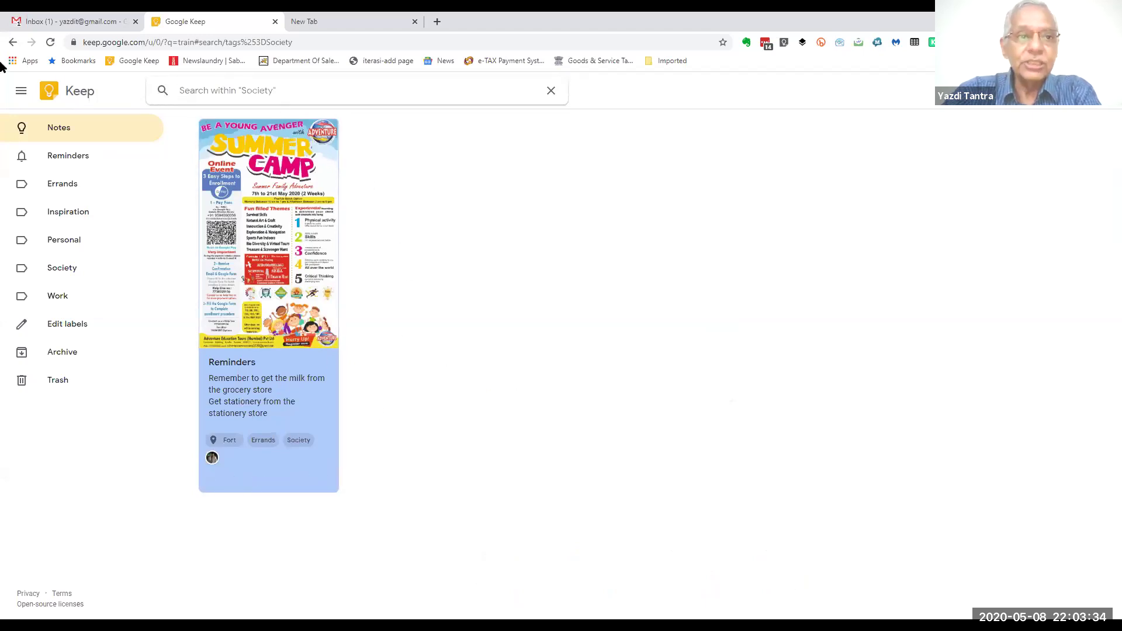
left_click(11, 42)
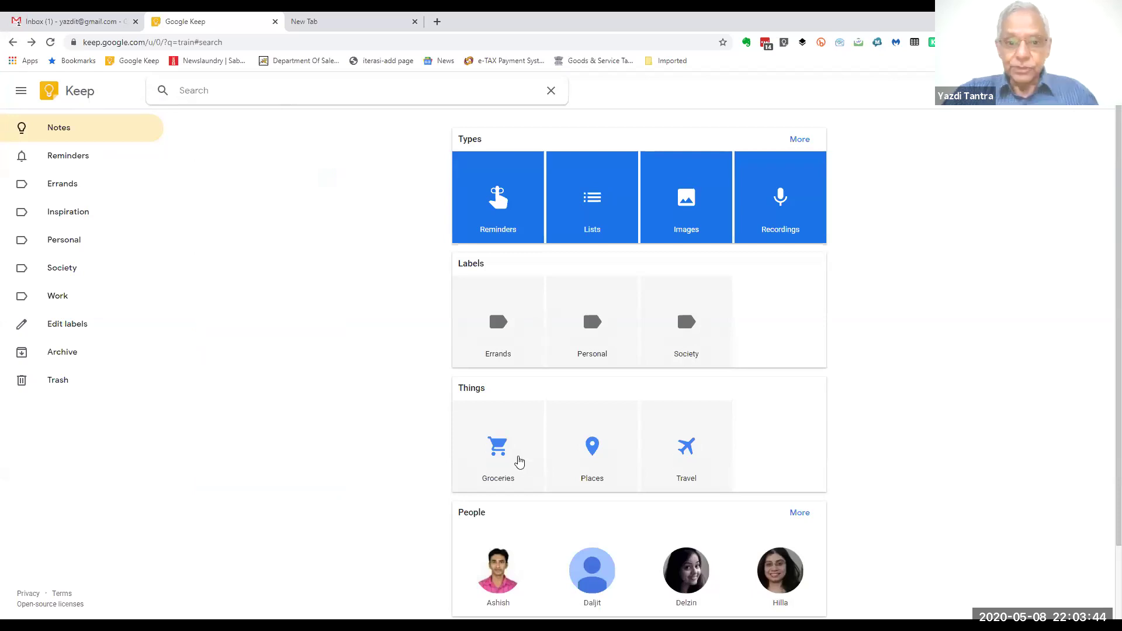
left_click(520, 462)
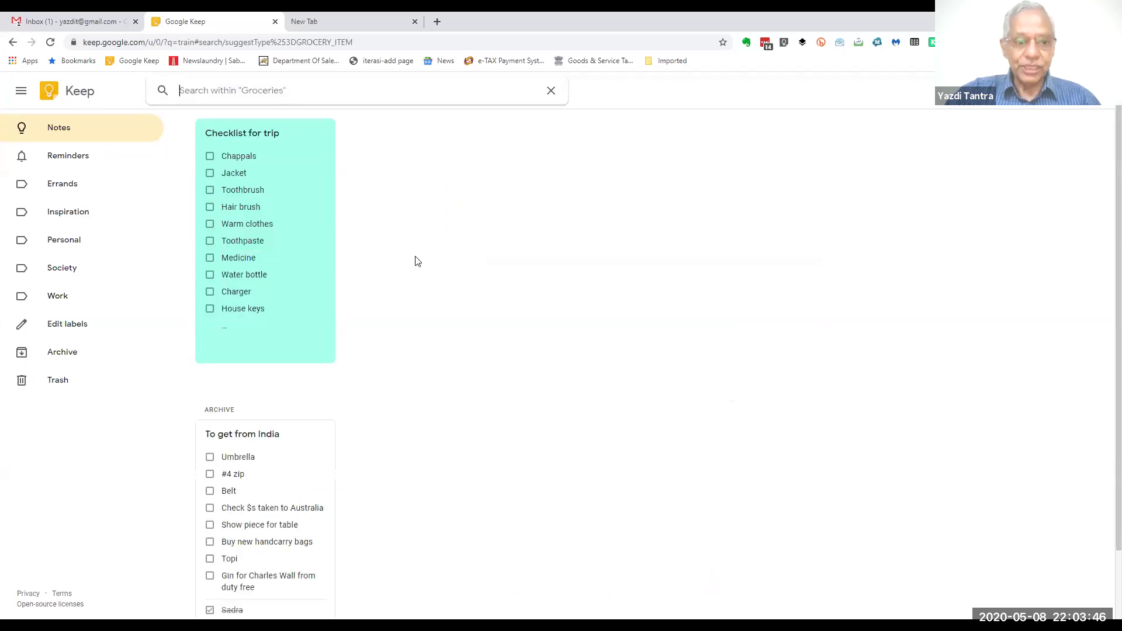
scroll(398, 266, "down", 1)
scroll(385, 273, "down", 1)
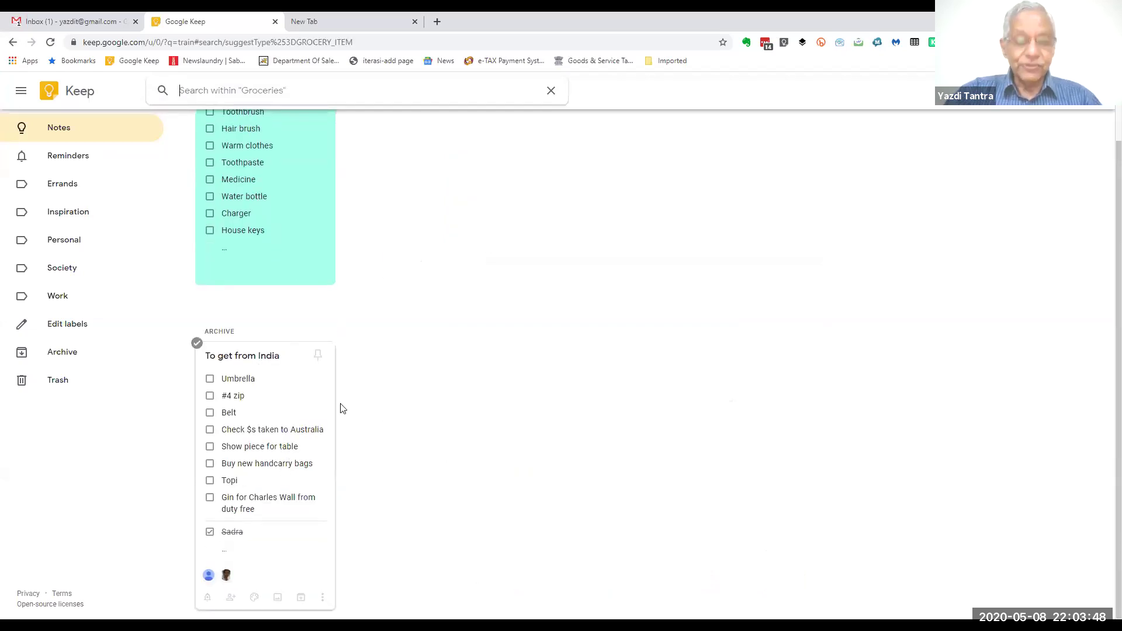
scroll(410, 278, "up", 2)
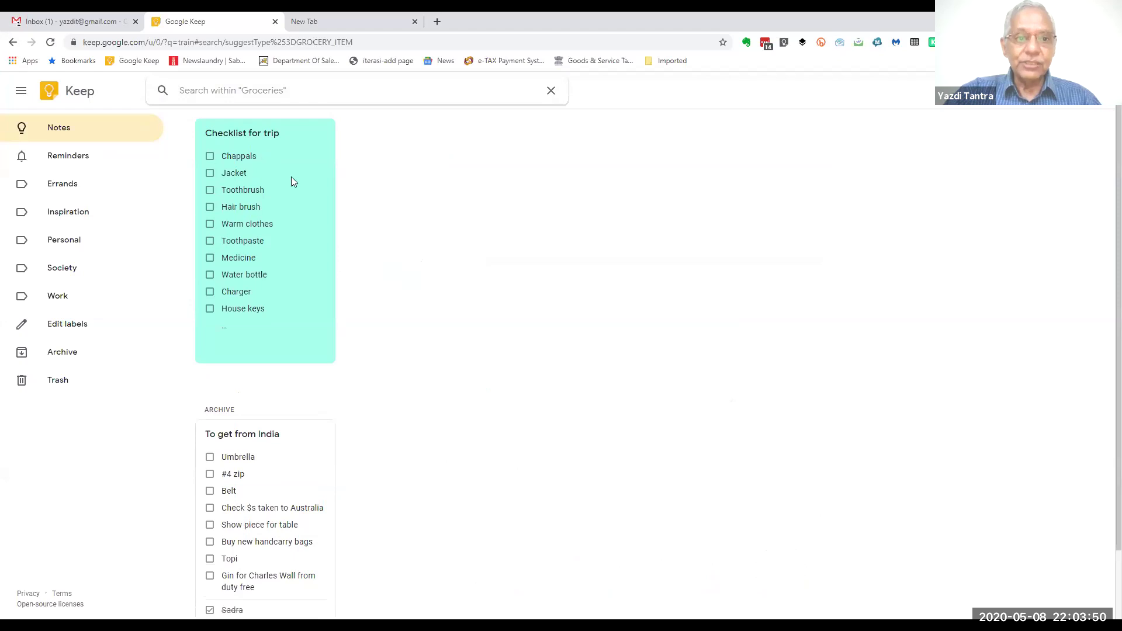
left_click(13, 43)
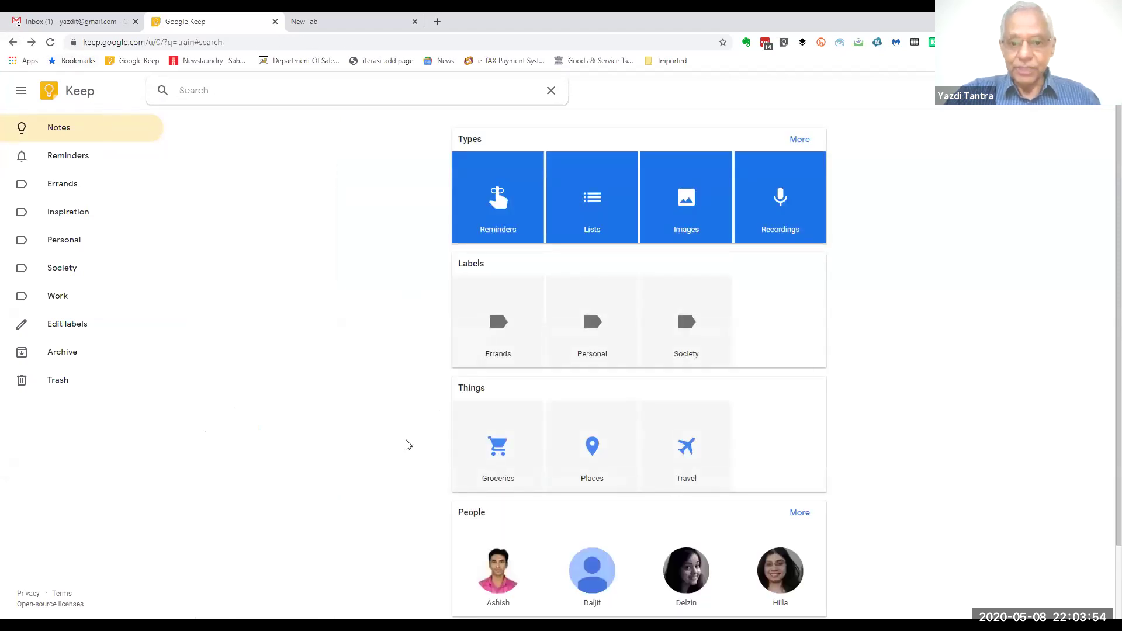
View the Travel notes and the notes shared with the first listed person, and return to all notes
left_click(688, 455)
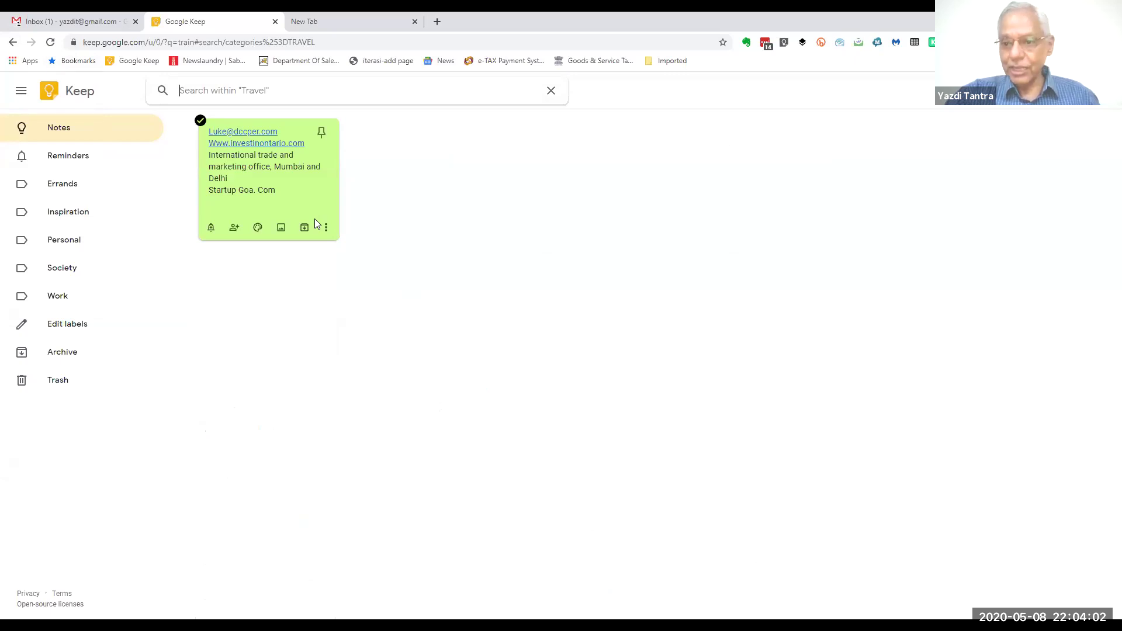
left_click(12, 42)
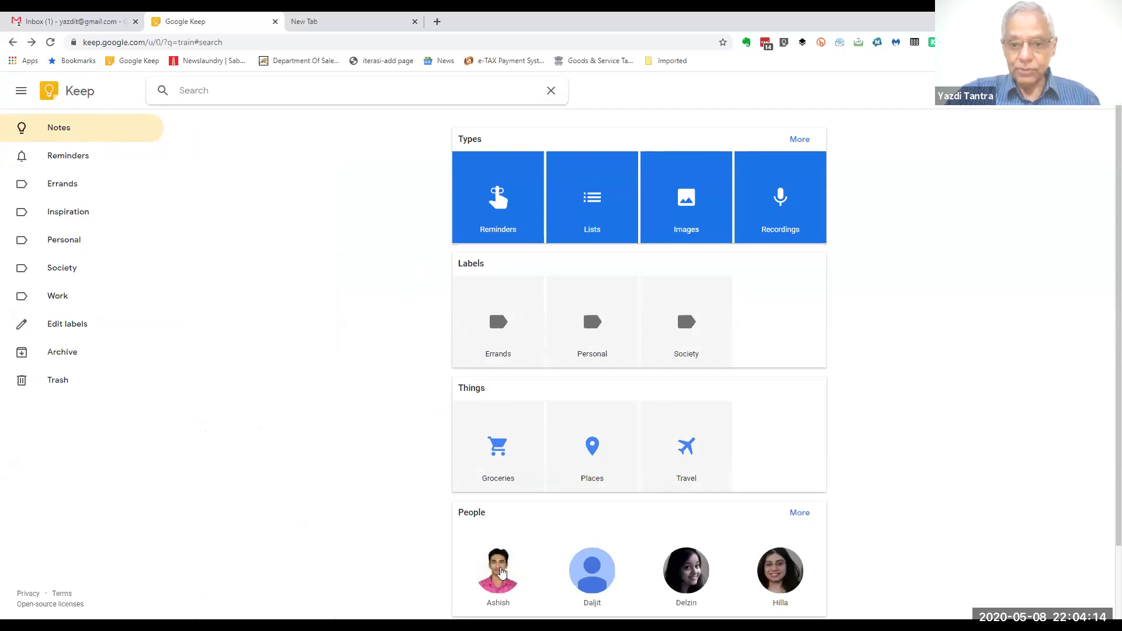
left_click(502, 572)
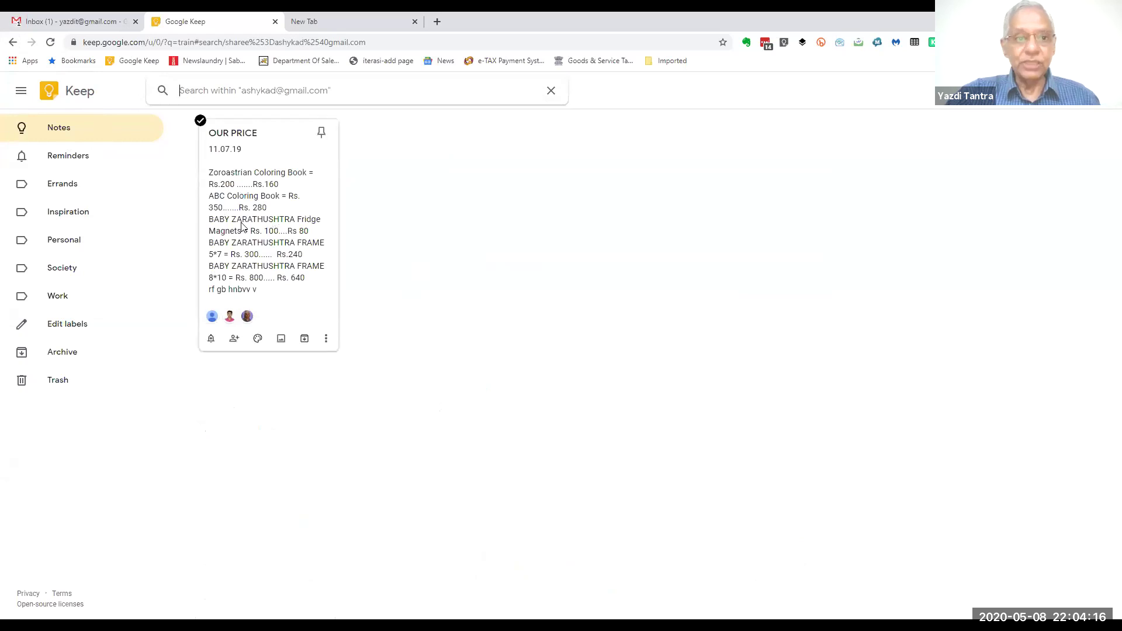
left_click(11, 43)
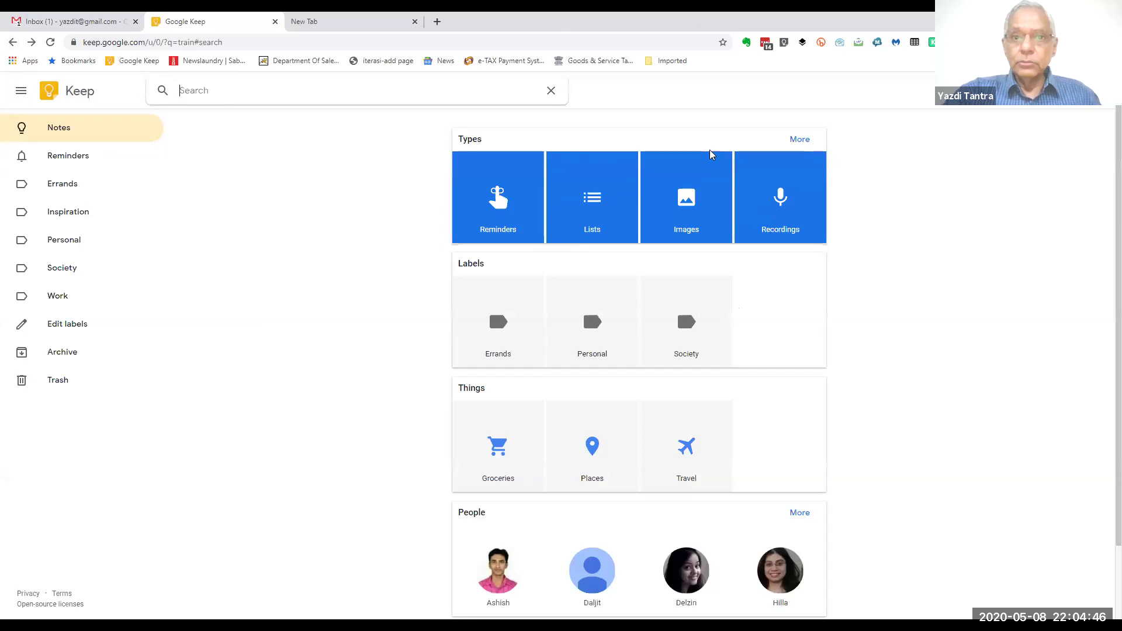
left_click(65, 127)
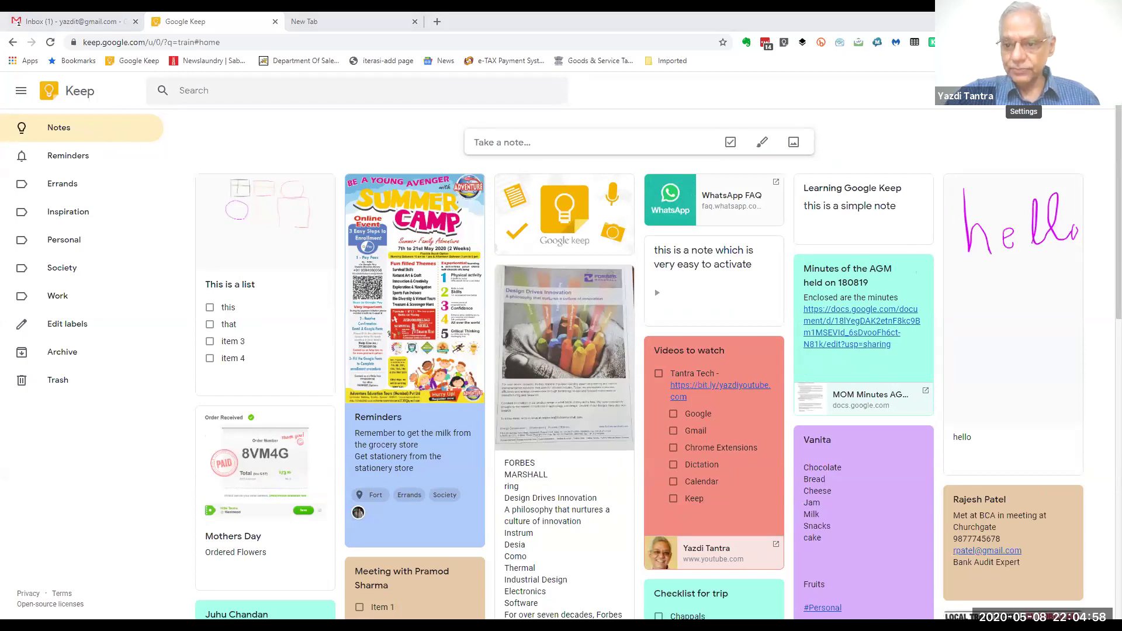
In the Keep settings, set the default morning reminder time to 10:00 AM
left_click(1024, 93)
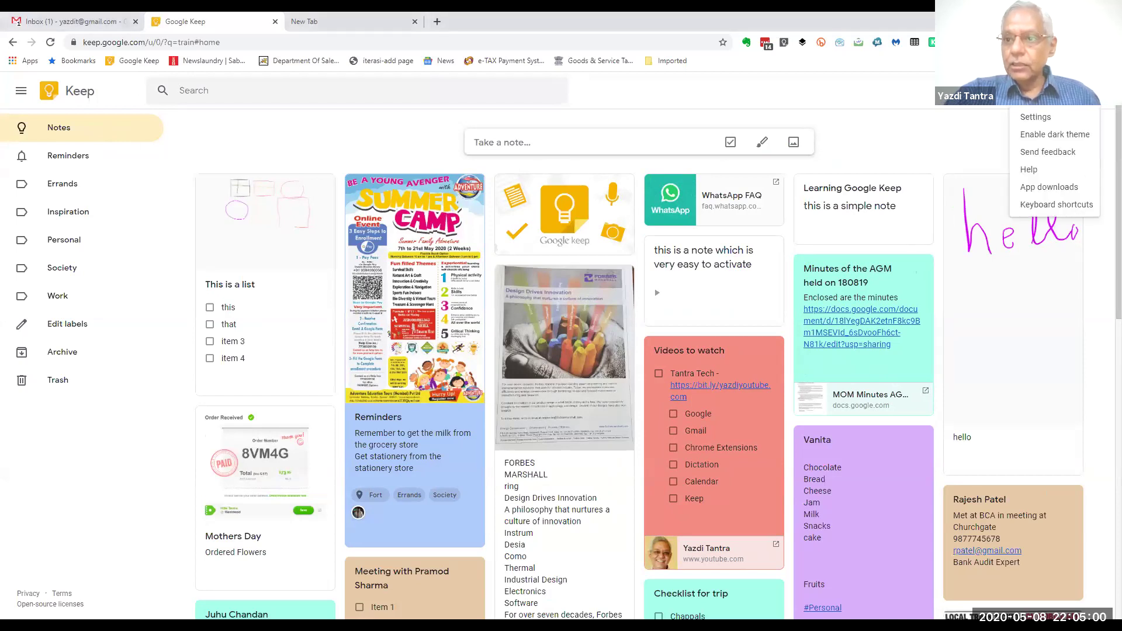
left_click(1031, 115)
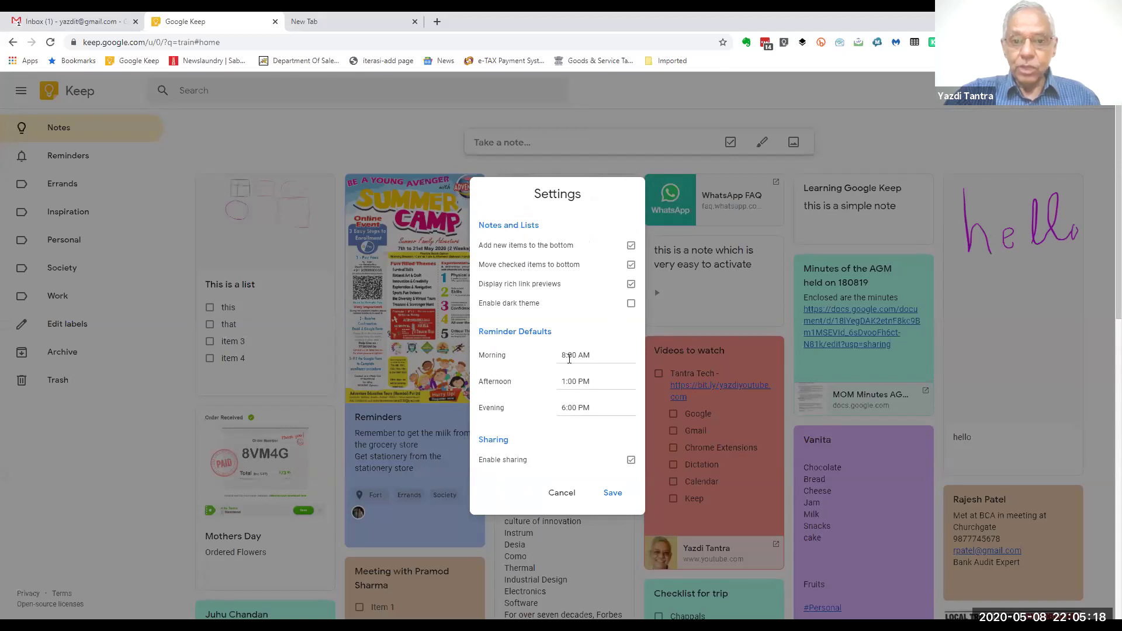
left_click(578, 355)
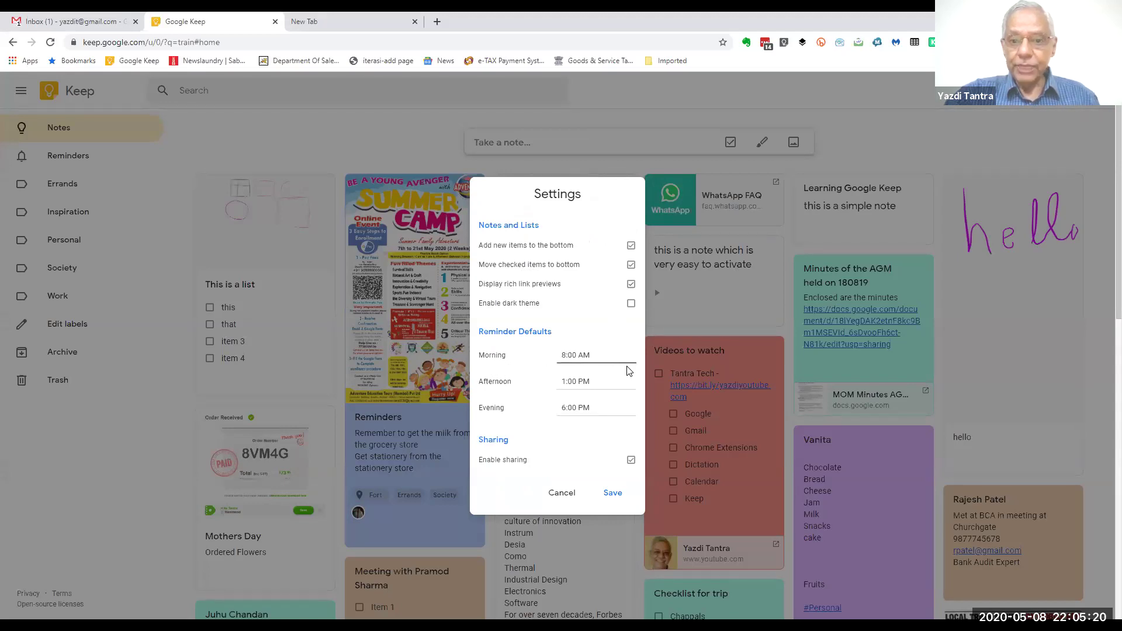
key("Delete")
type("10")
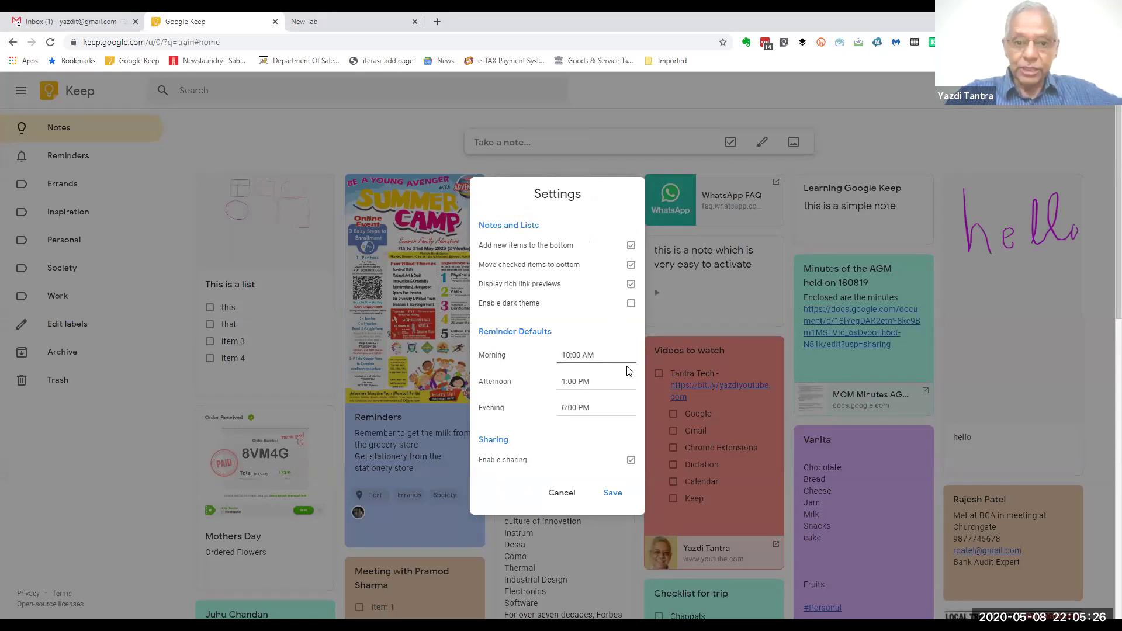
left_click(560, 373)
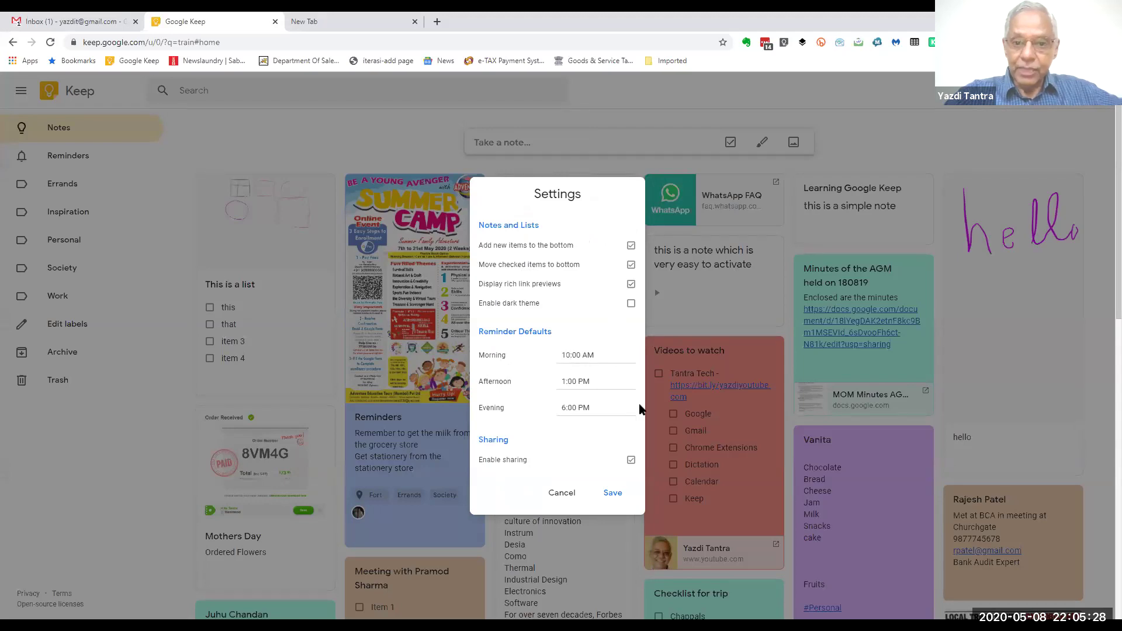
Set the default afternoon reminder to 2:00 PM and the evening one to 7:00 PM, and save the settings
left_click(561, 380)
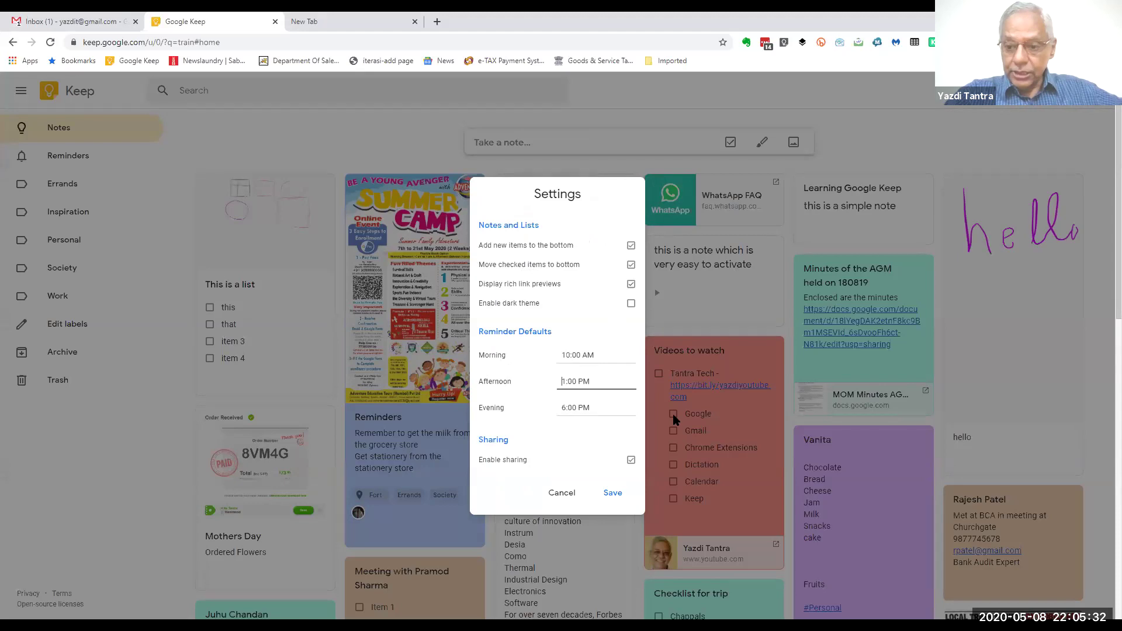
type("2")
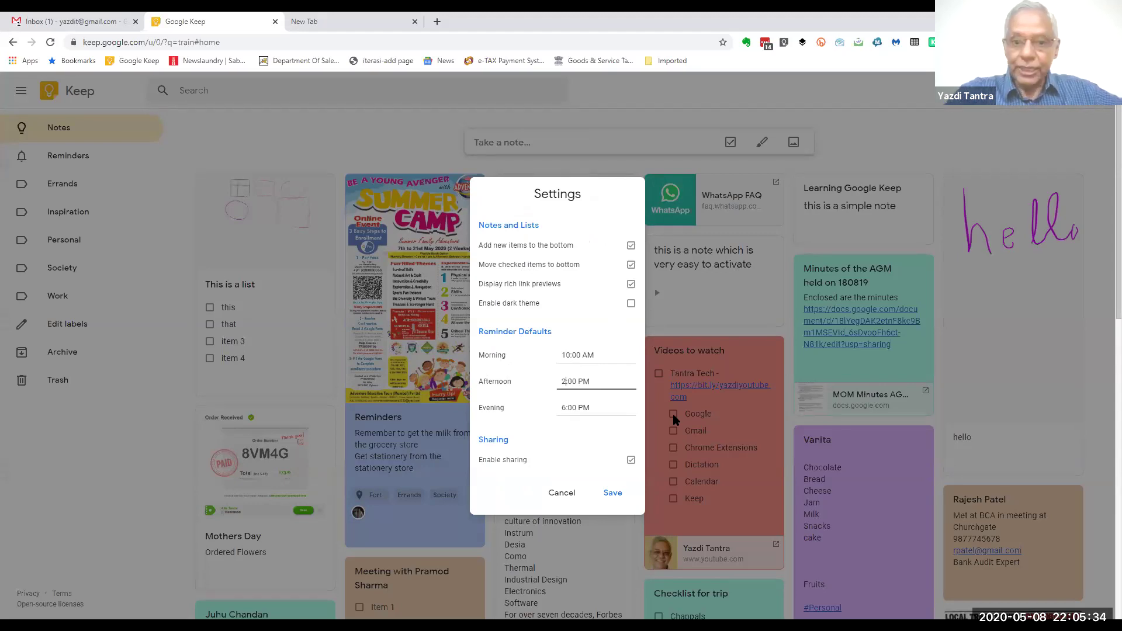
left_click(559, 407)
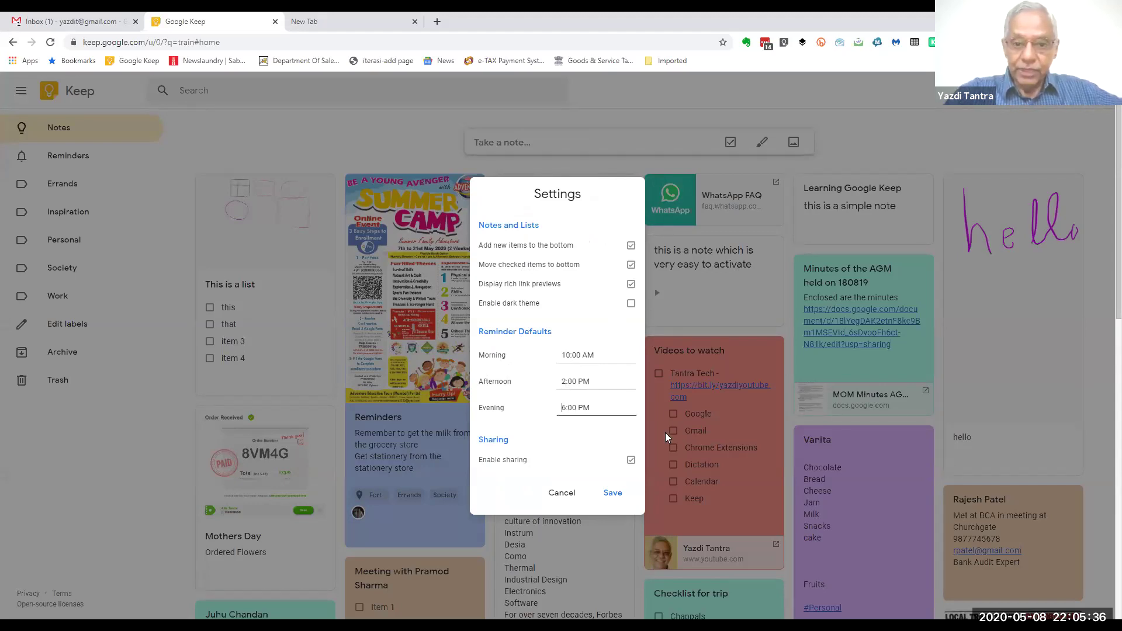
key("Delete")
type("7")
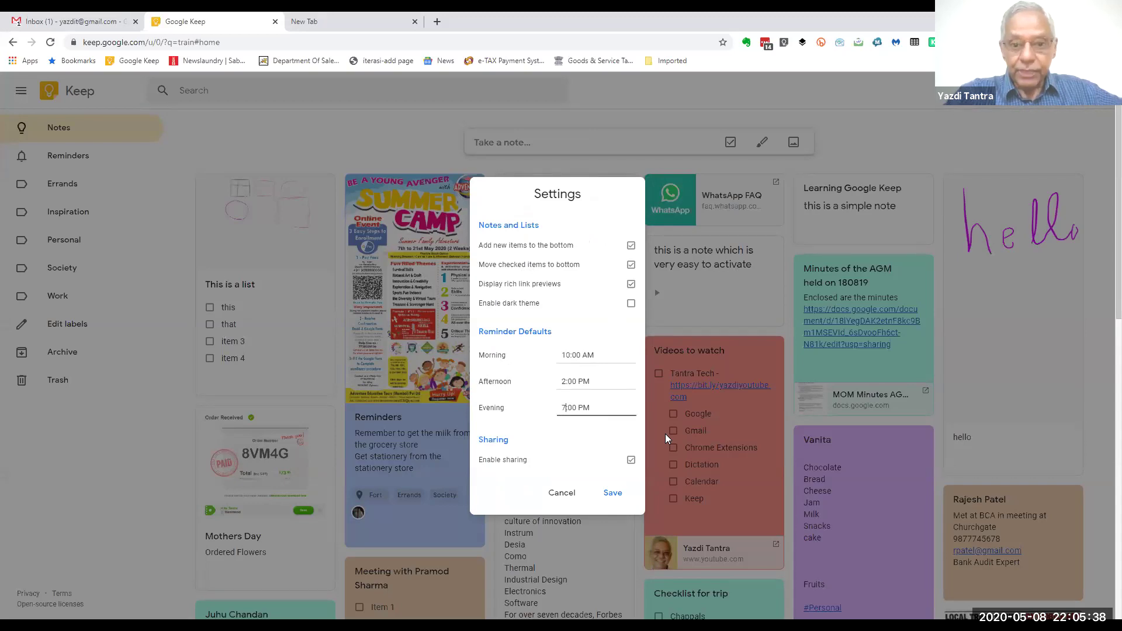
left_click(610, 493)
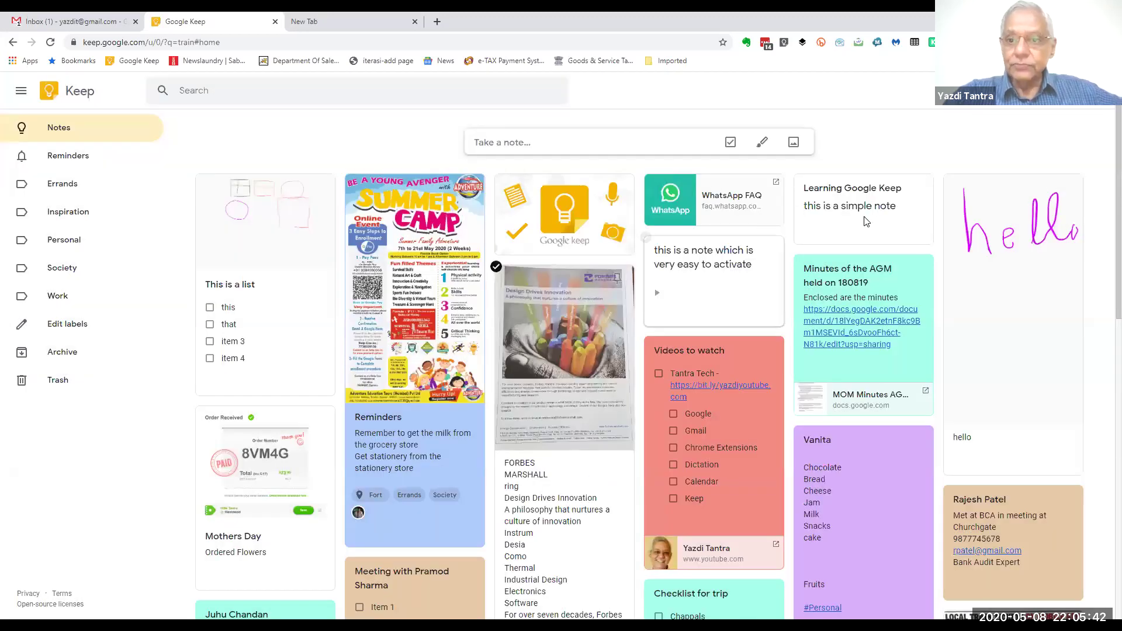
Check the date and time reminder options of the "Learning Google Keep" note without saving a reminder
left_click(807, 233)
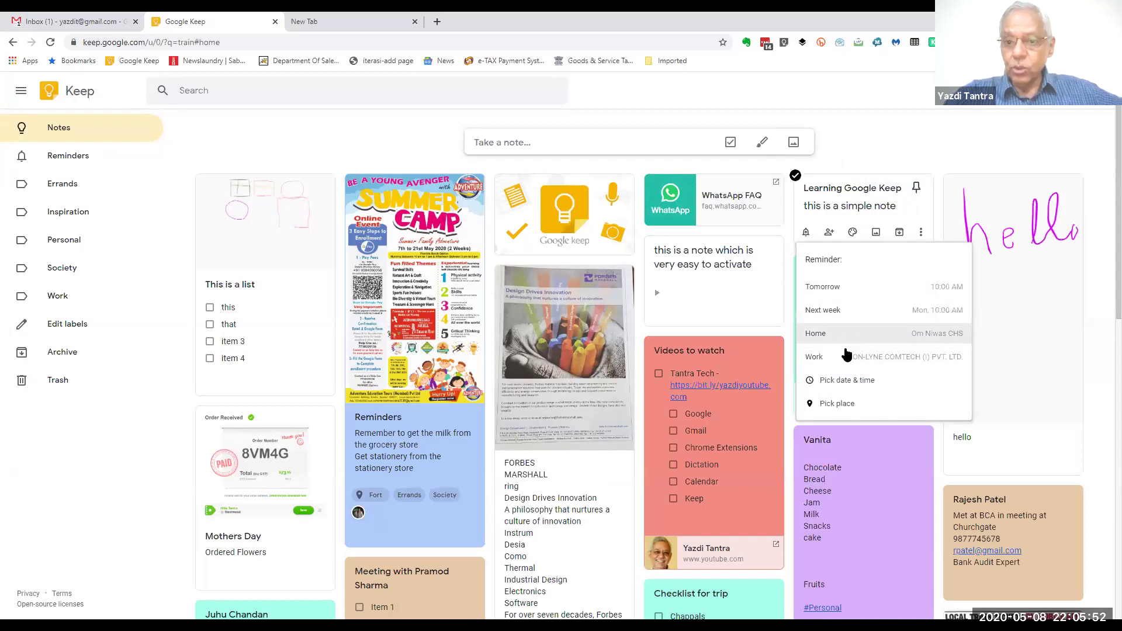
left_click(847, 382)
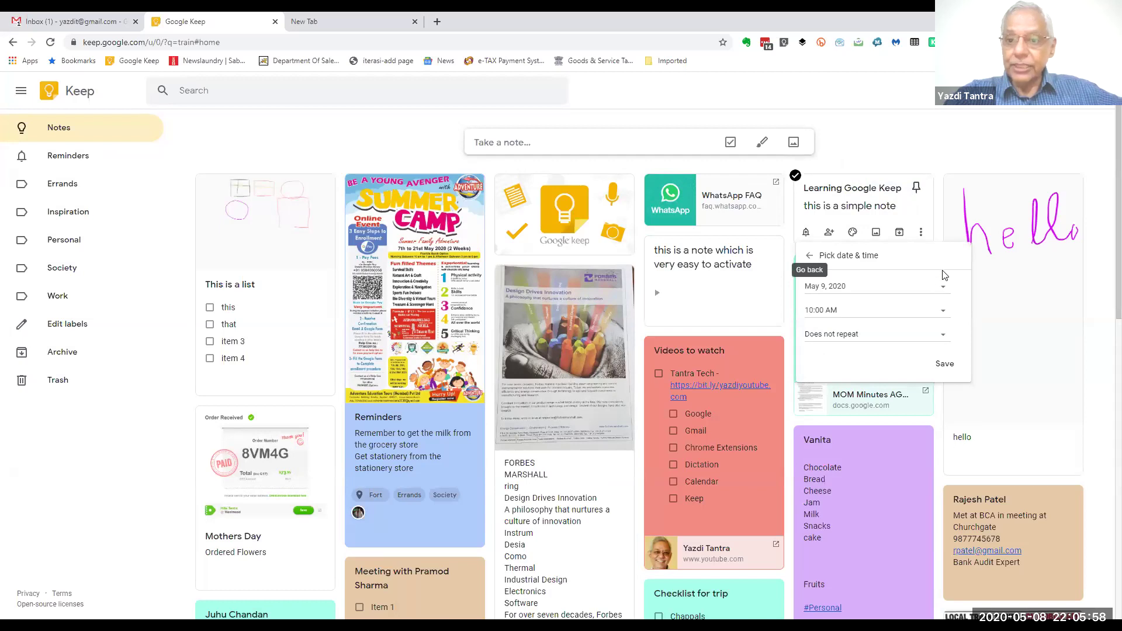
left_click(947, 228)
left_click(952, 209)
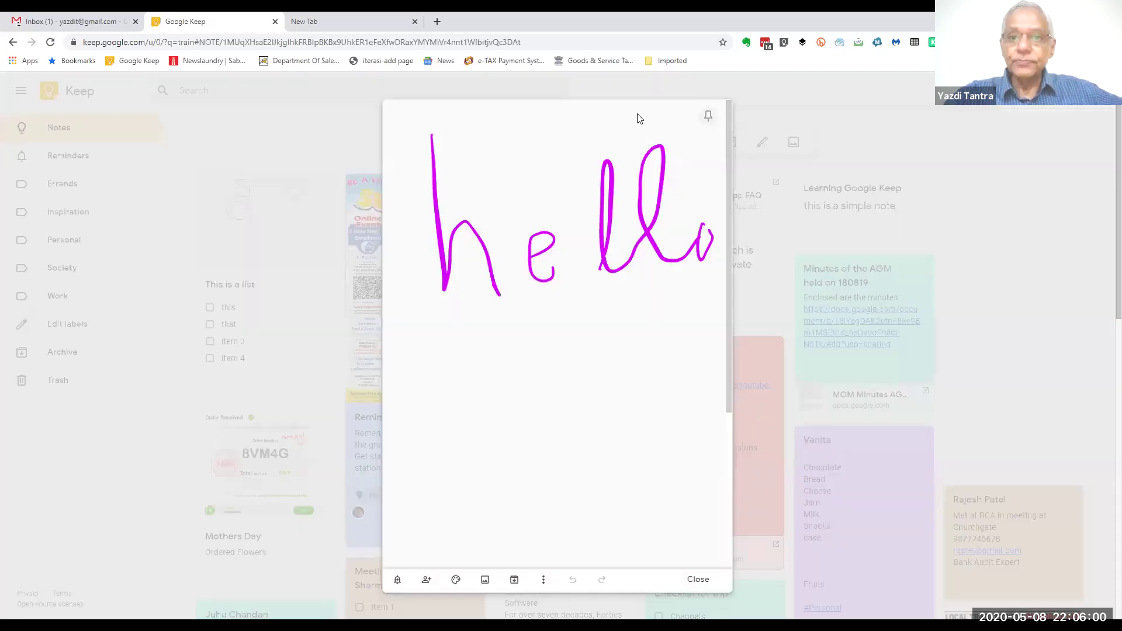
left_click(699, 581)
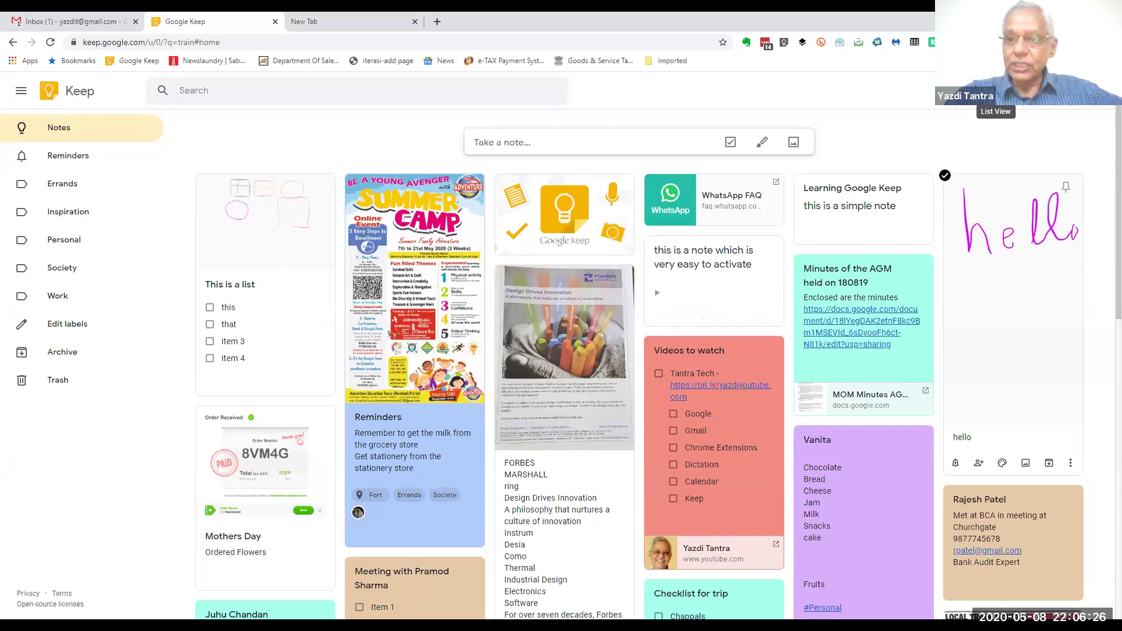
Switch the notes from grid view to list view and look through them
left_click(995, 90)
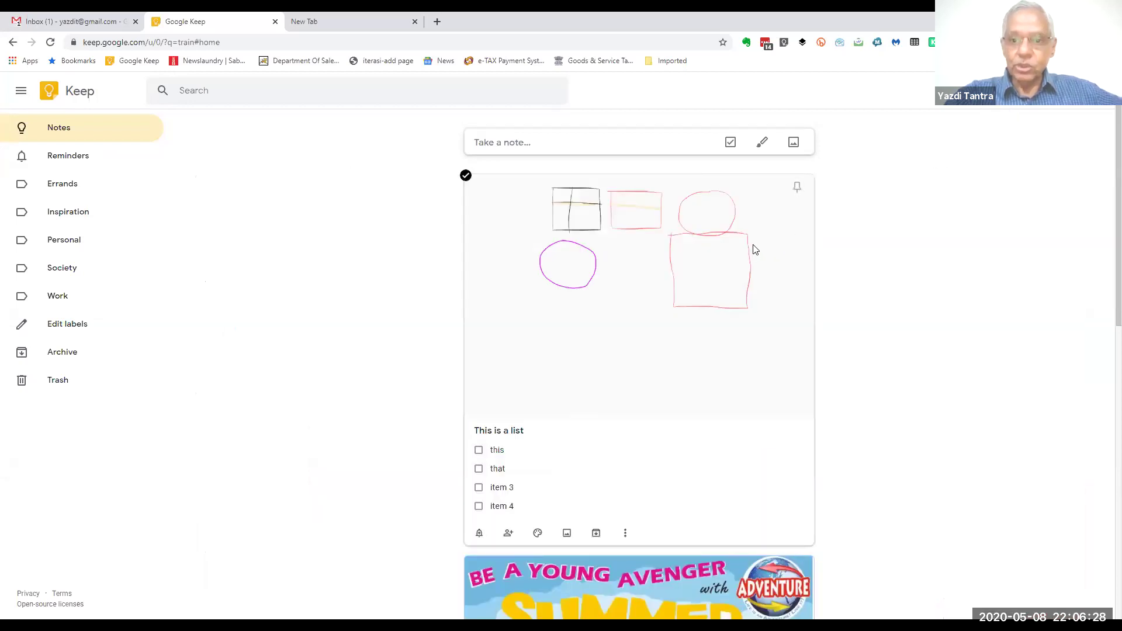
scroll(830, 249, "down", 10)
scroll(833, 249, "down", 10)
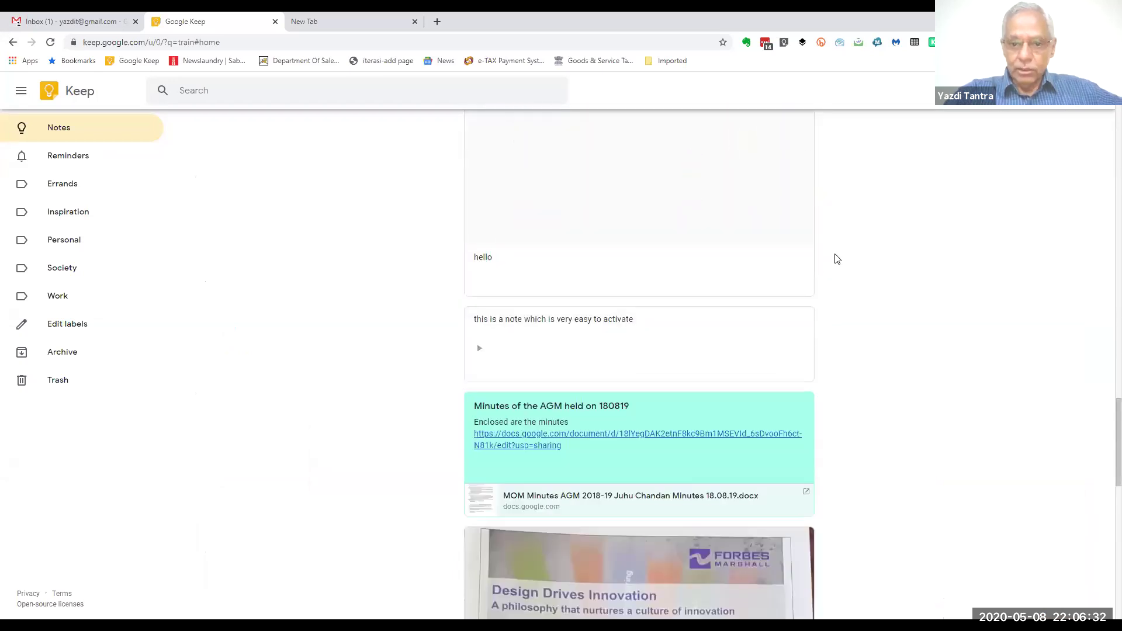
scroll(837, 259, "down", 15)
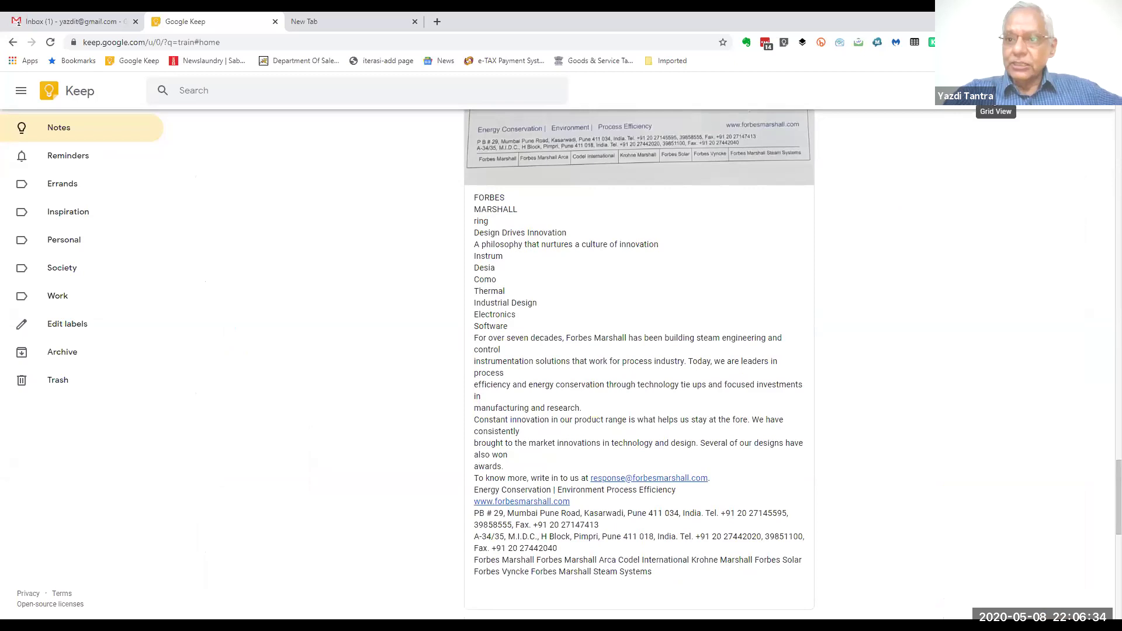
Toggle the notes between list view and grid view, and leave them in grid view
left_click(996, 91)
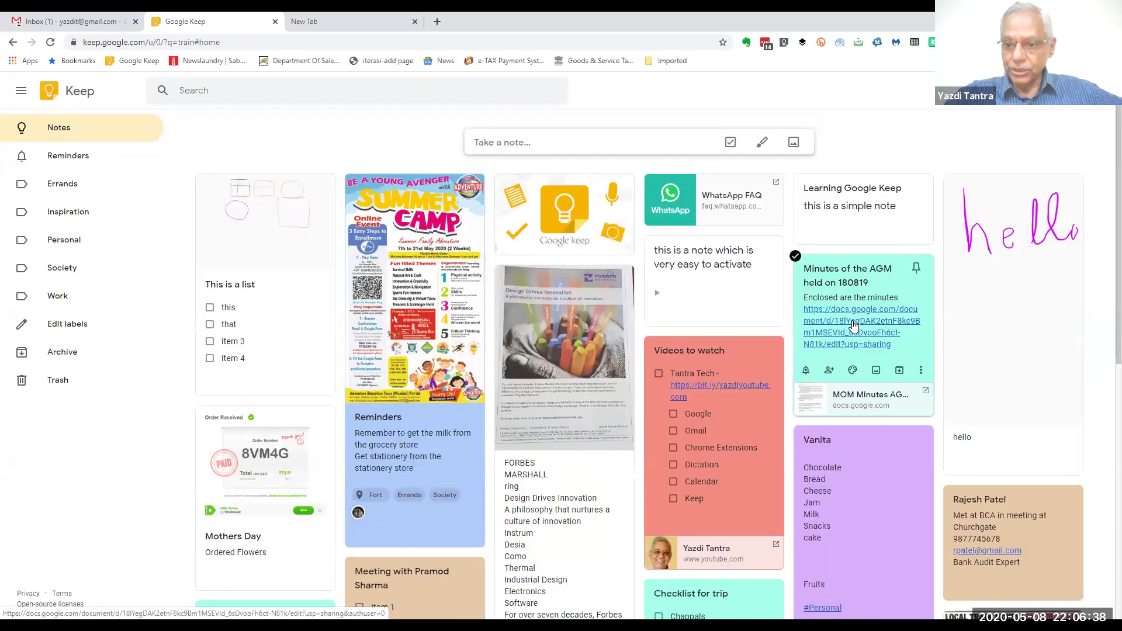
left_click(993, 96)
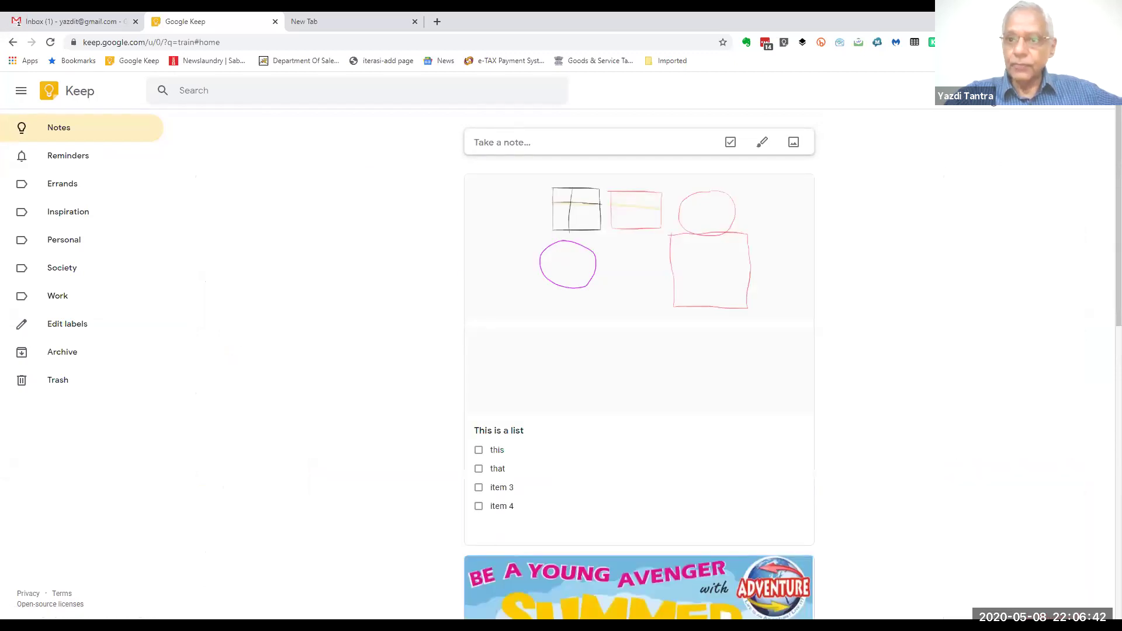
left_click(993, 96)
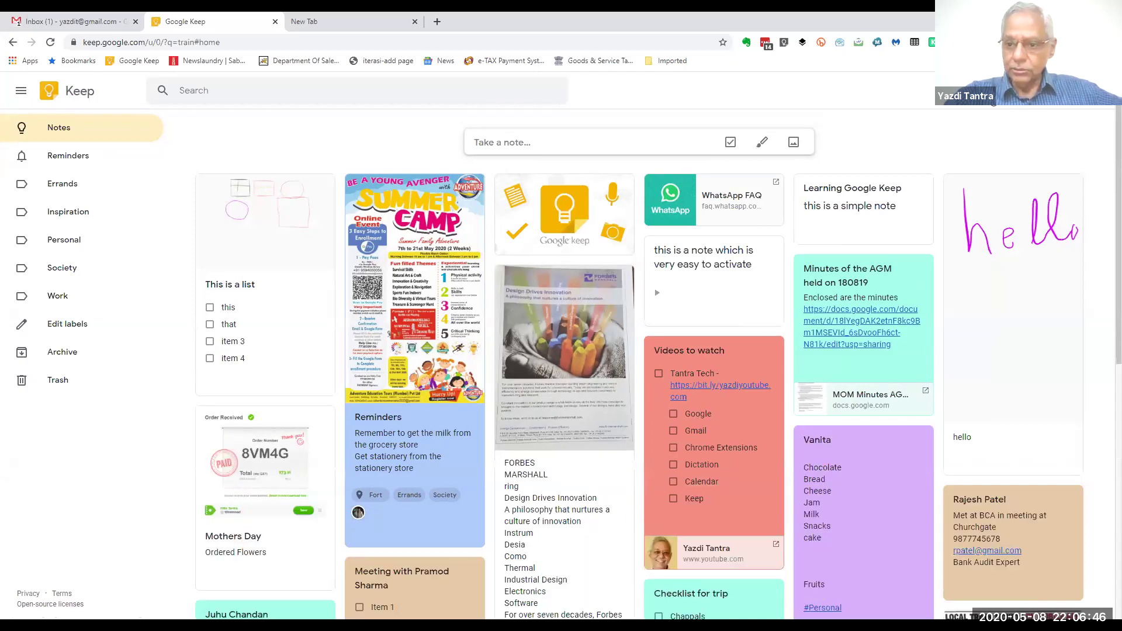
left_click(993, 96)
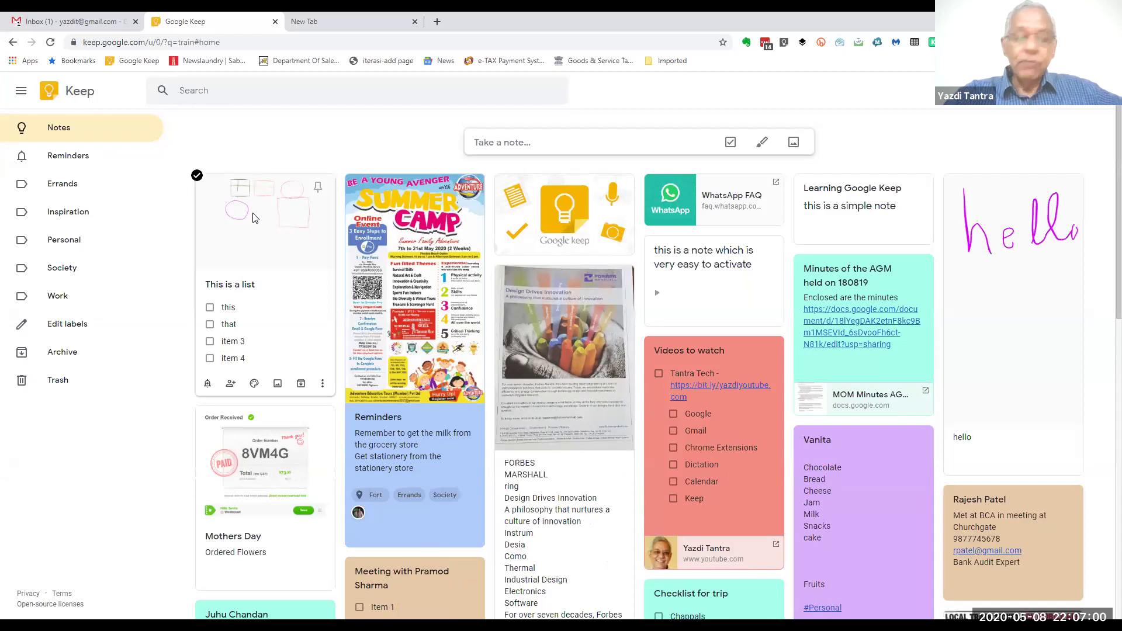
Switch to Gmail and list all mail with the search "in:all"
left_click(54, 24)
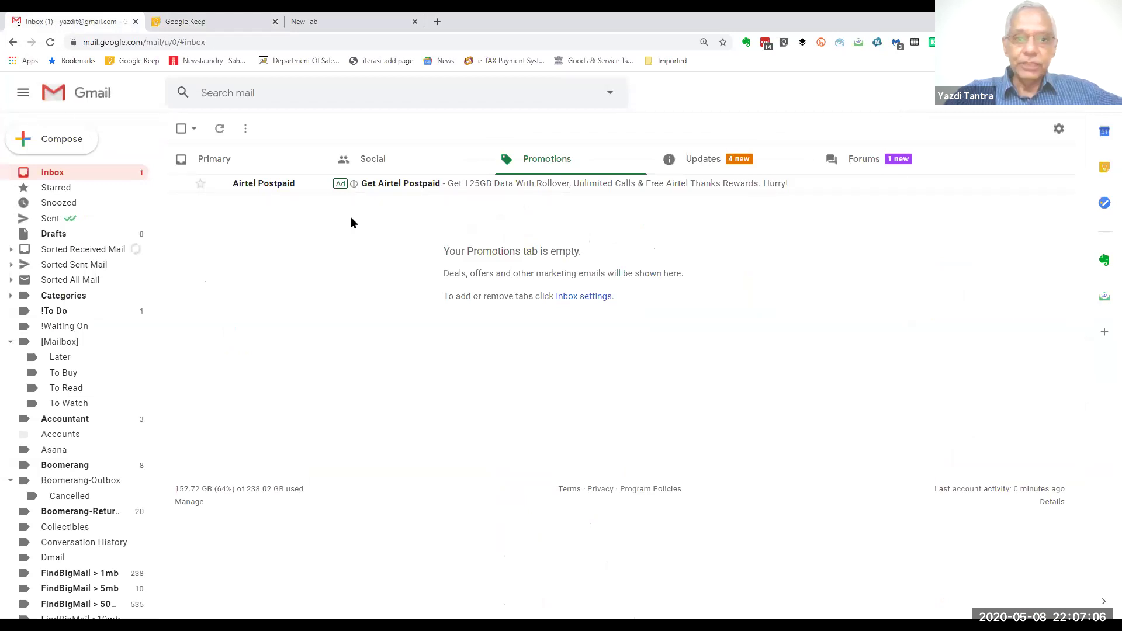
left_click(271, 94)
type("in:")
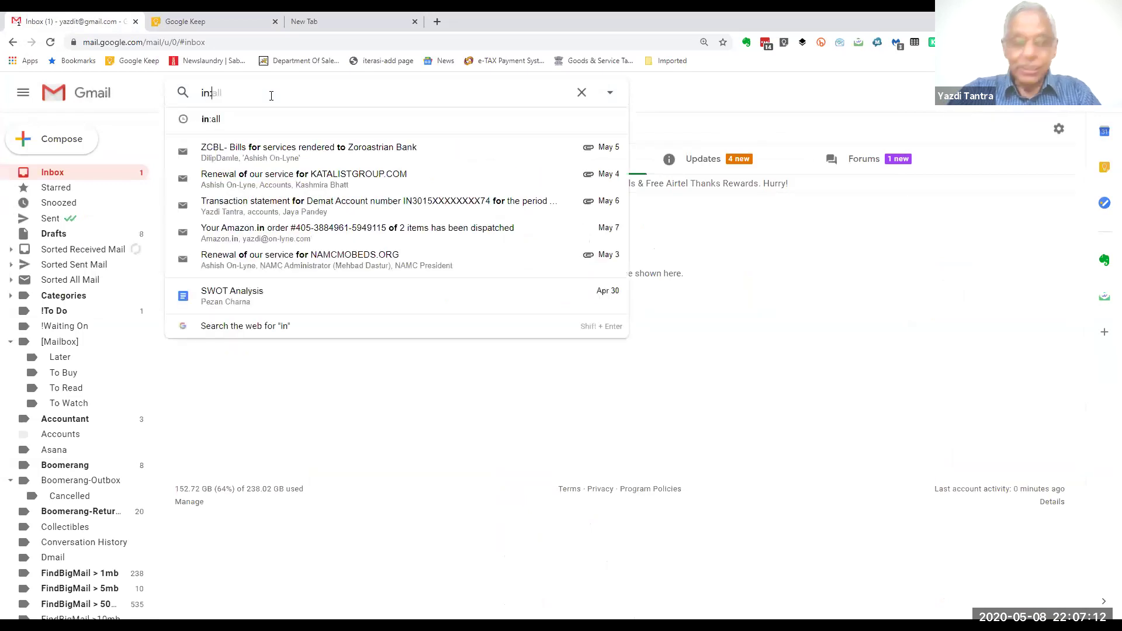
type("all")
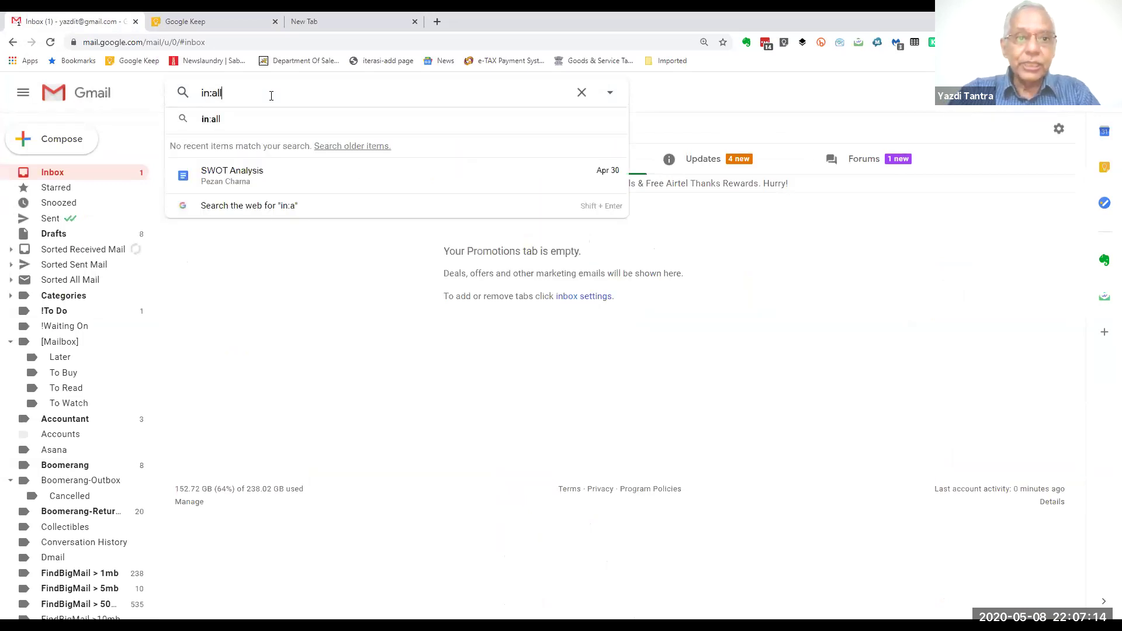
key("Return")
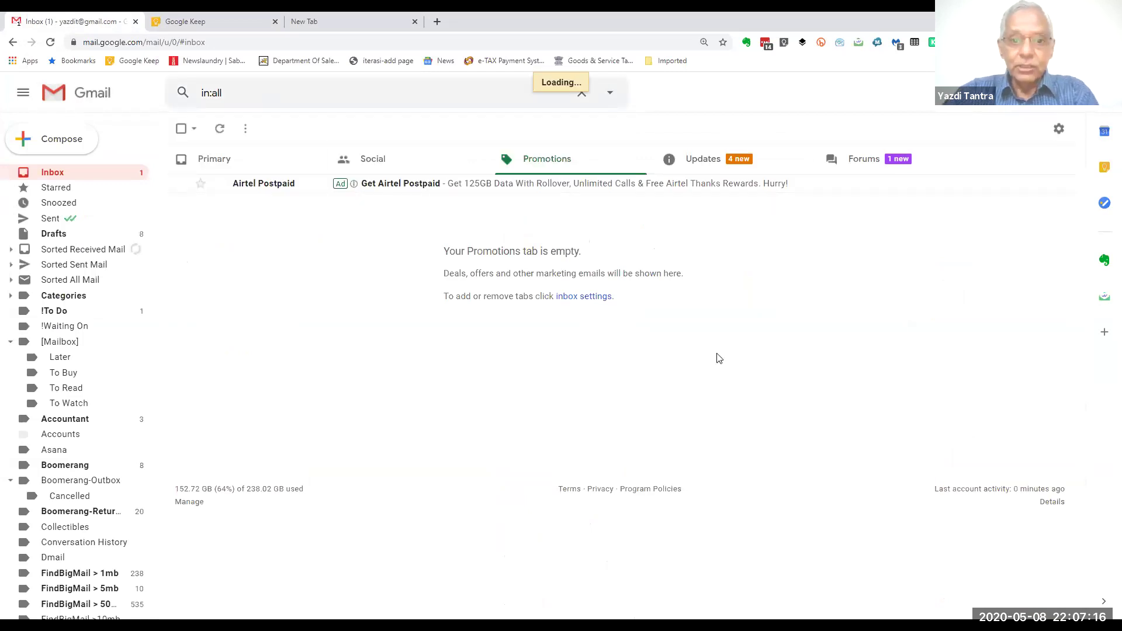
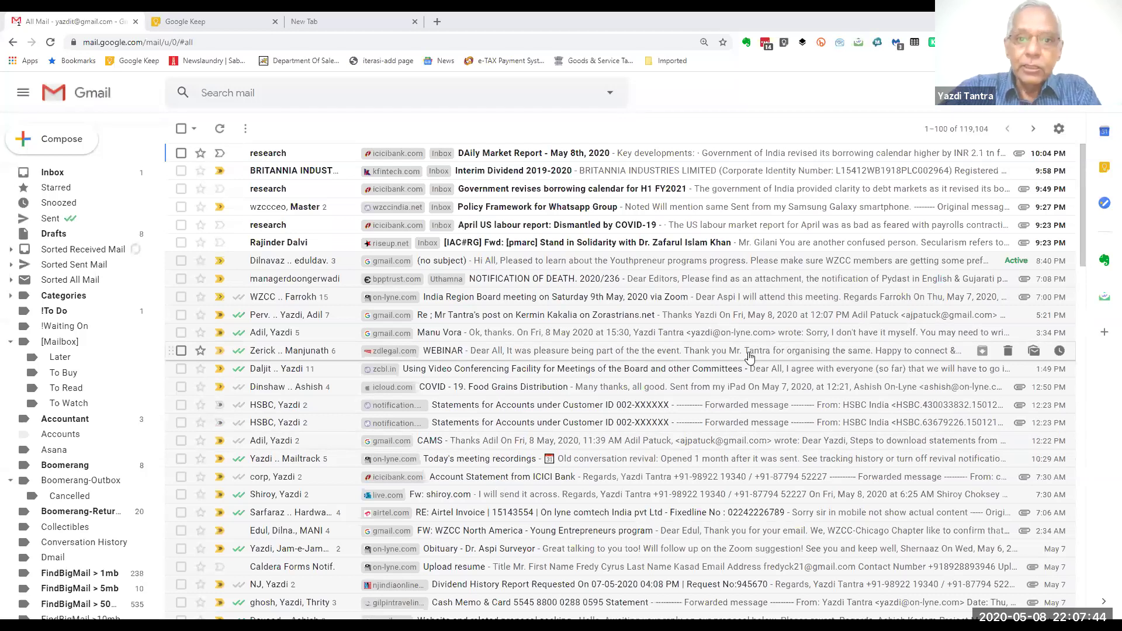
Open the "DAily Market Report - May 8th, 2020" email and save a linked Keep note reading "Remember to read this tomorrow"
left_click(619, 155)
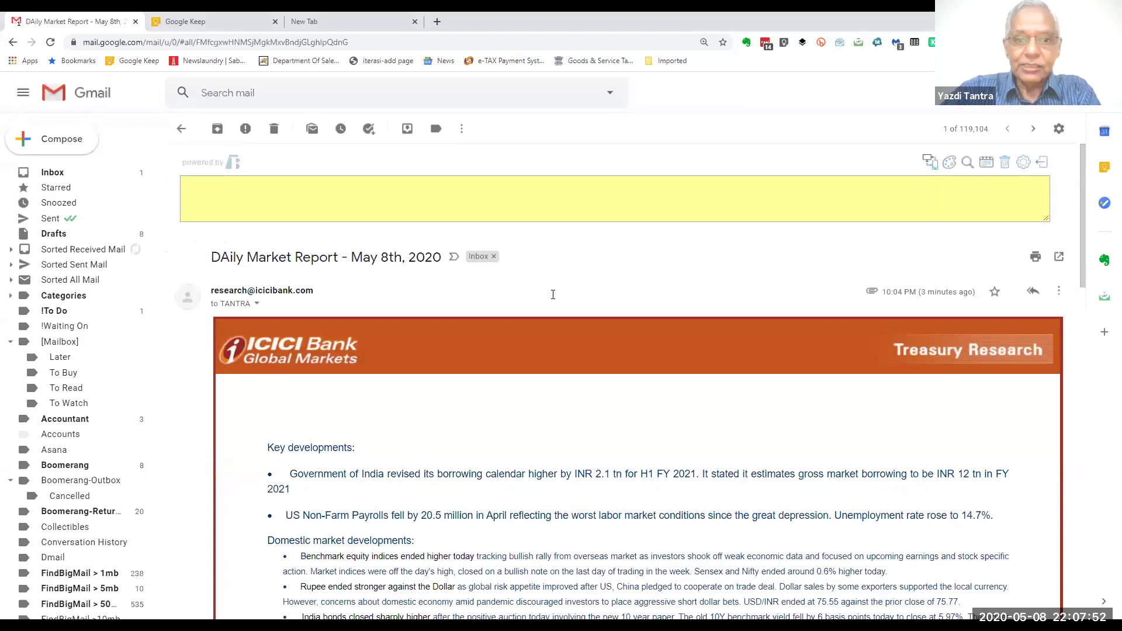
scroll(553, 294, "down", 2)
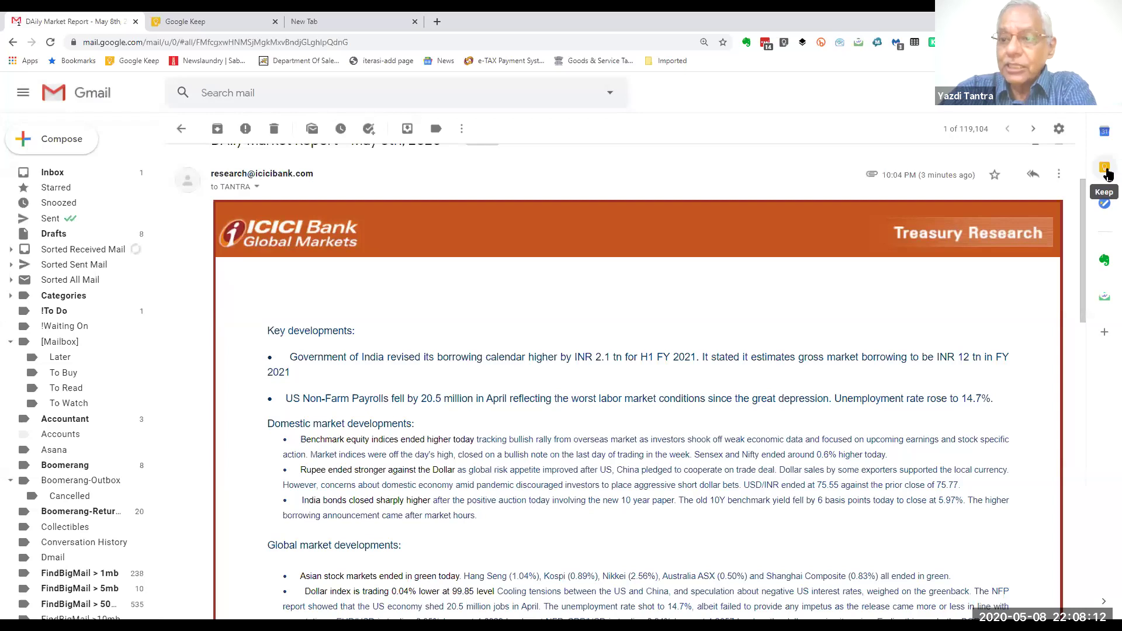
left_click(1106, 174)
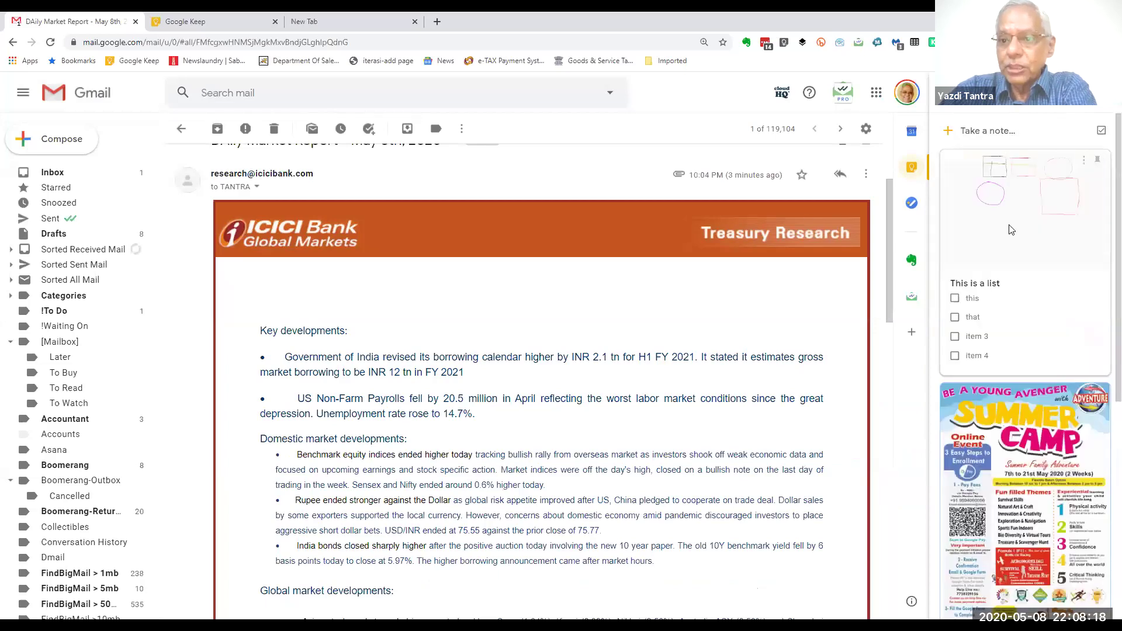
left_click(982, 133)
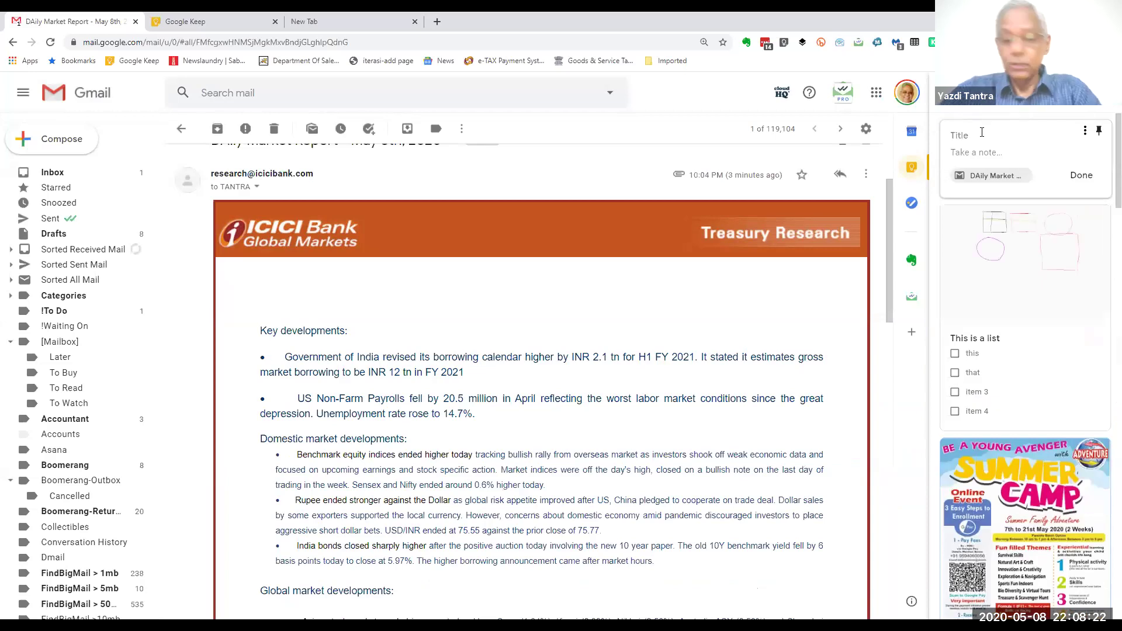
type("Remembert")
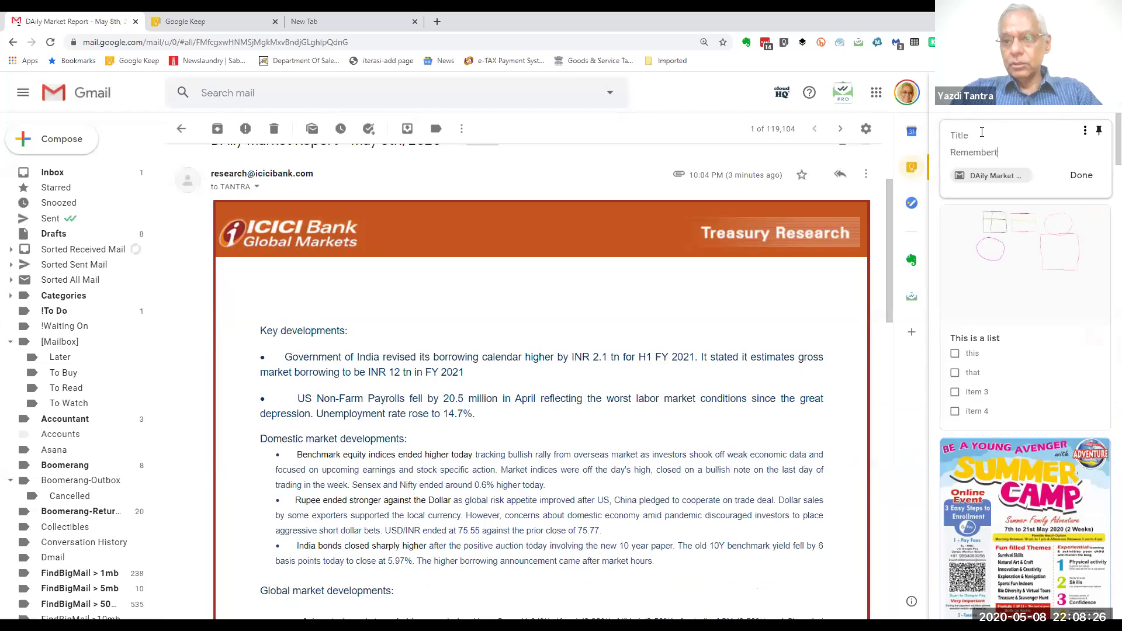
key("BackSpace")
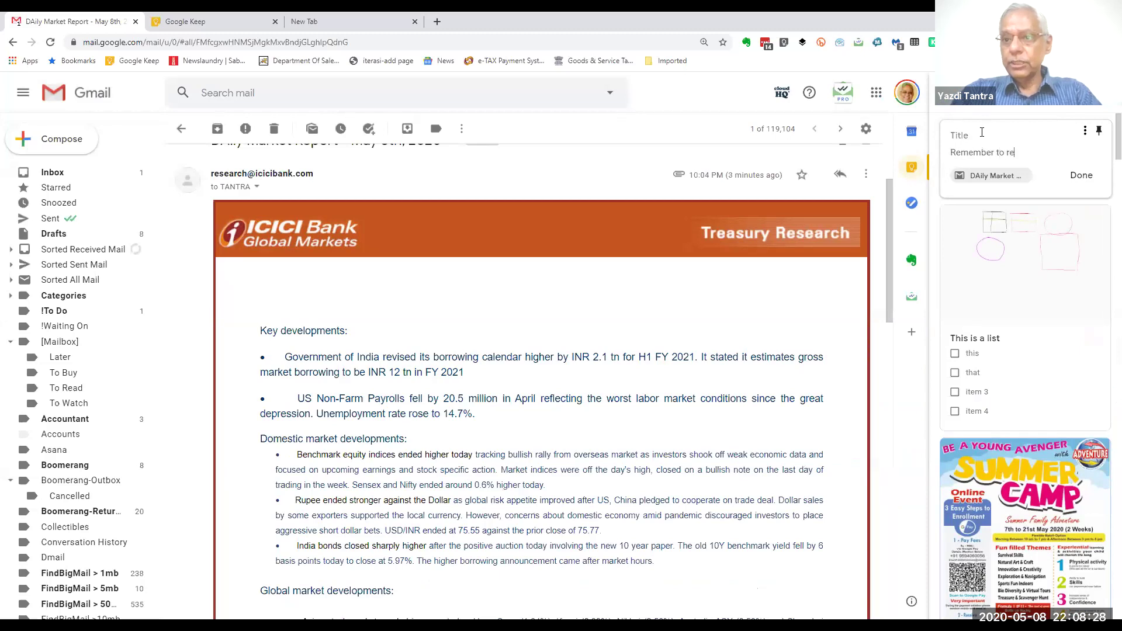
type("to read this tomorrow")
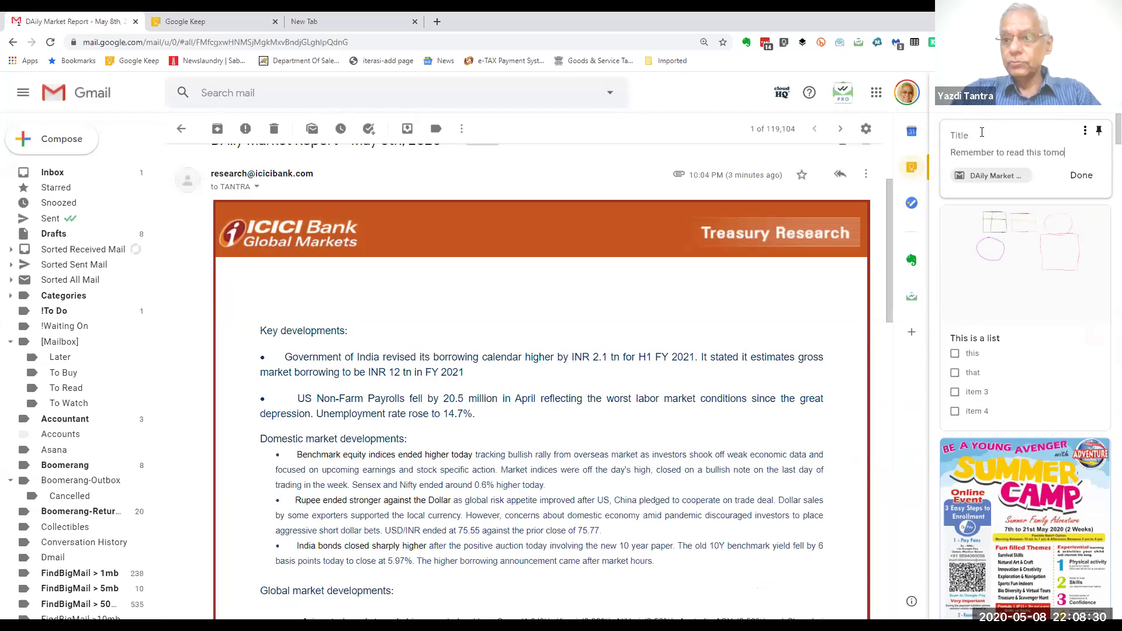
left_click(1082, 176)
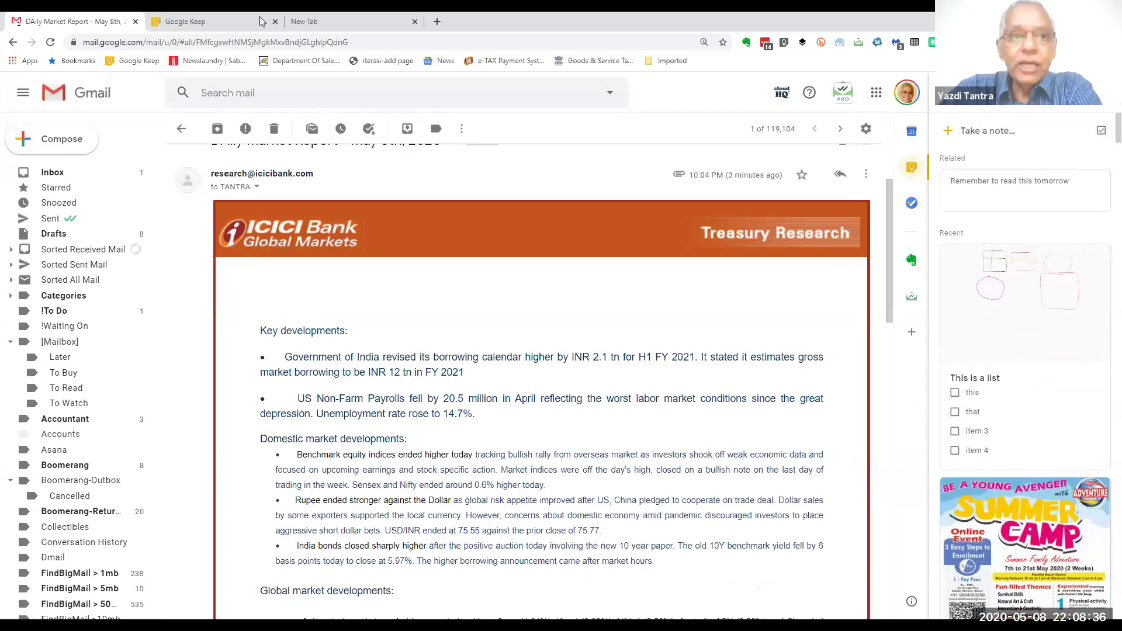
Switch to Google Keep, follow the "Remember to read this tomorrow" note's link to its source email, and close both
left_click(214, 20)
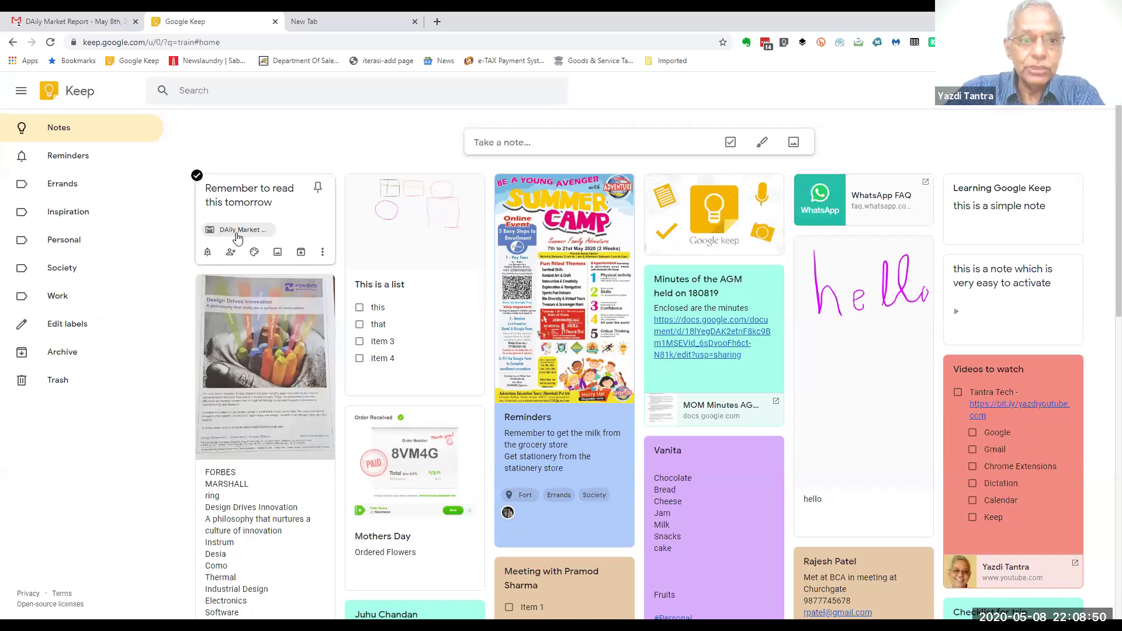
left_click(258, 191)
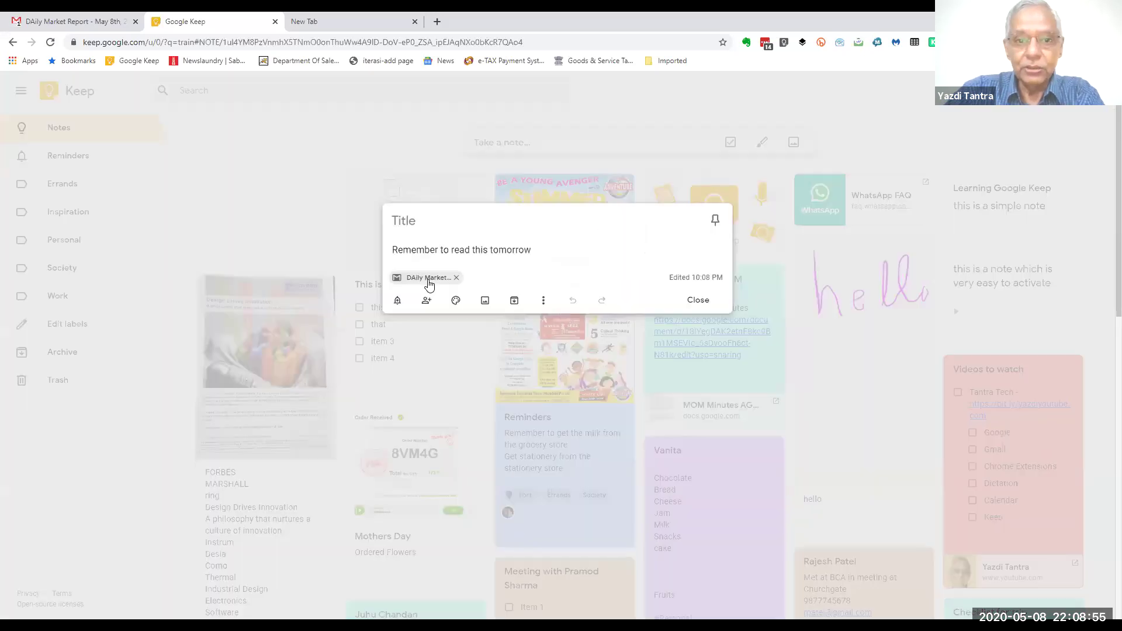
left_click(429, 279)
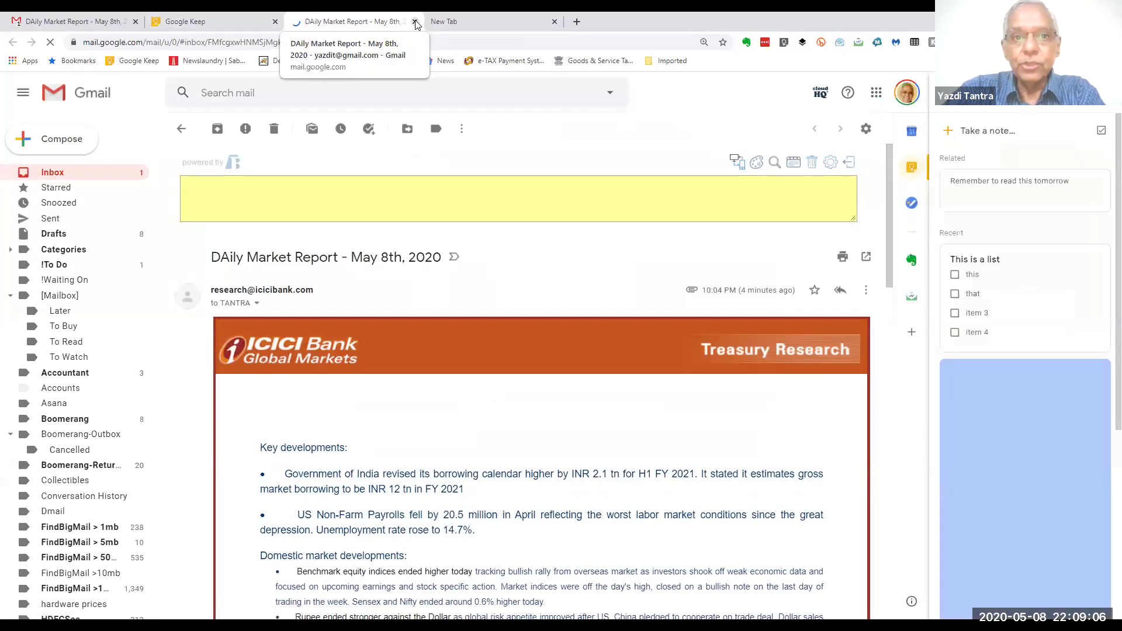
key("ctrl+w")
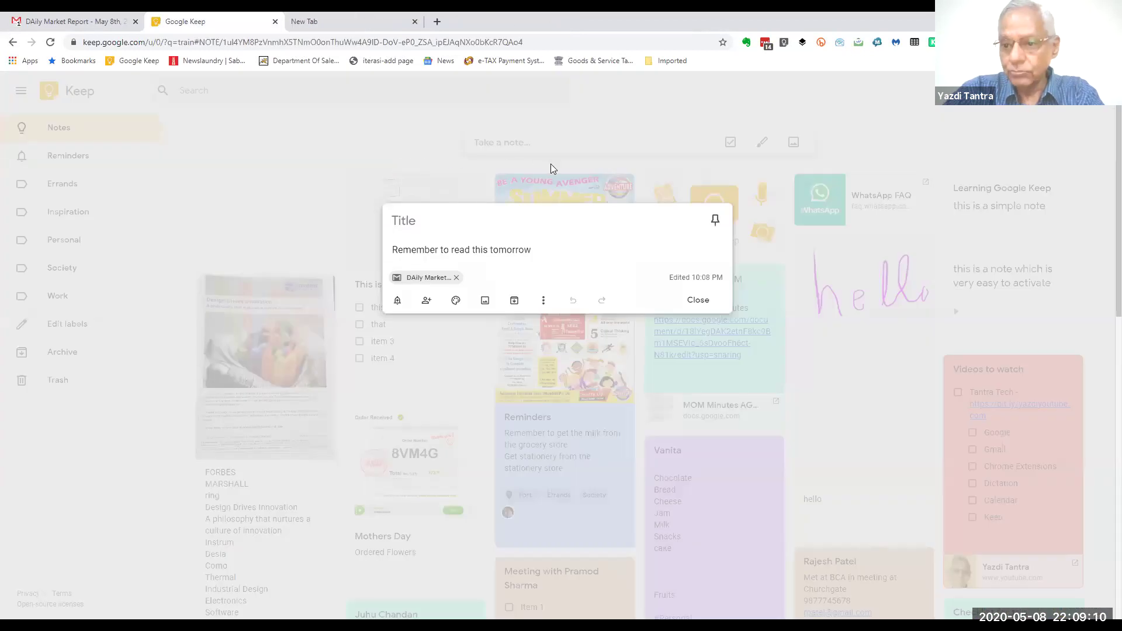
left_click(699, 301)
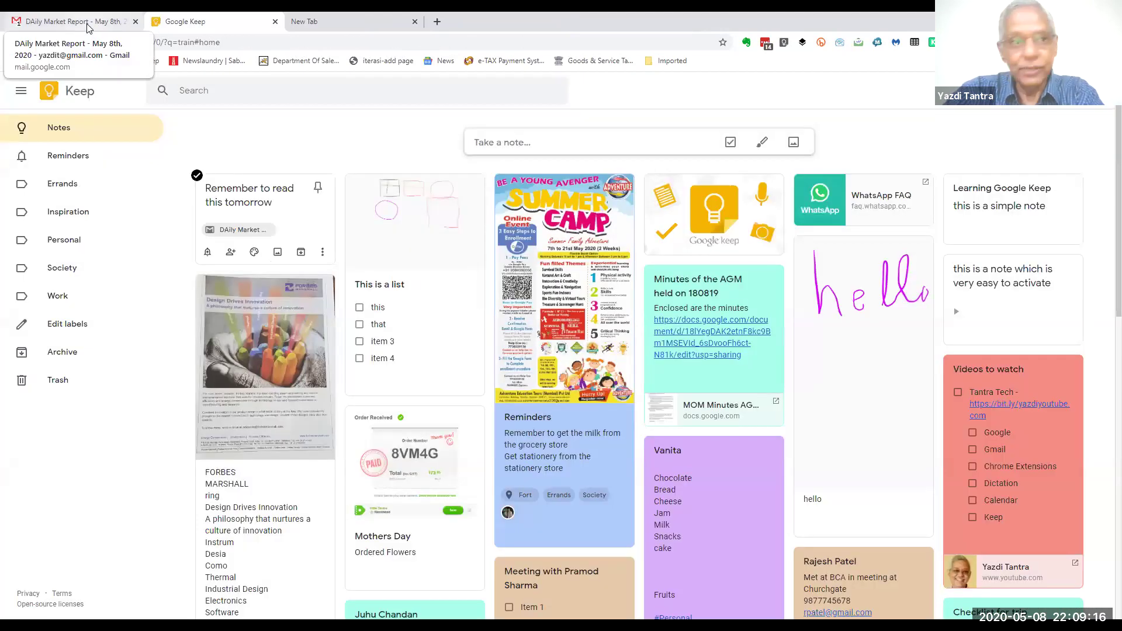
Switch to Gmail, view the "April US labour report: Dismantled by COVID-19" email beside the Keep notes, and return to the mail list
left_click(82, 21)
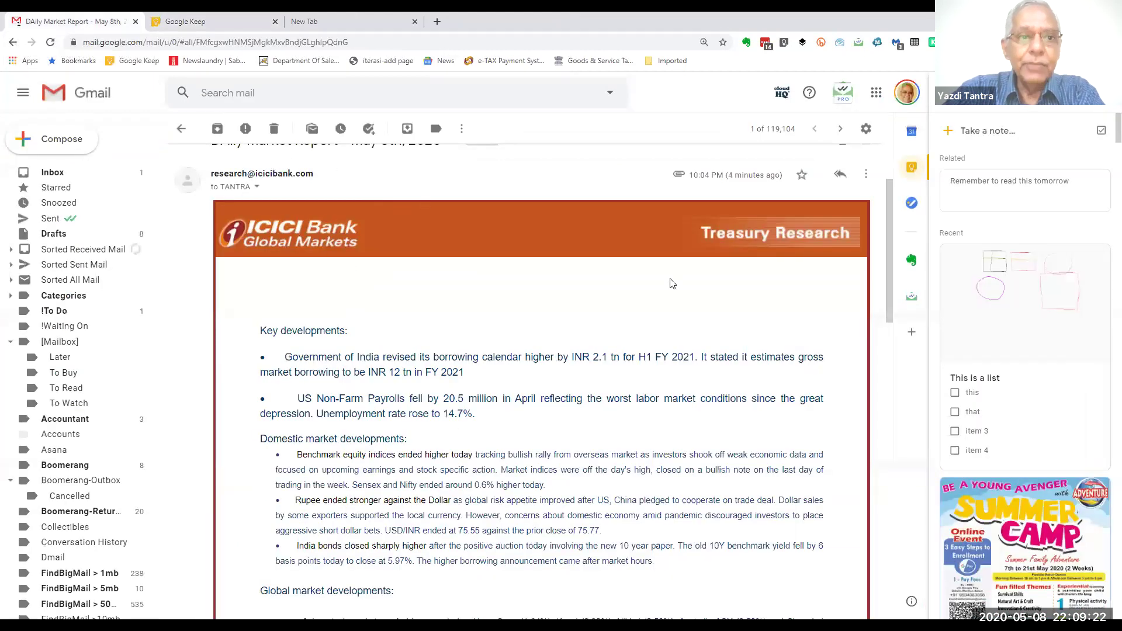
key("u")
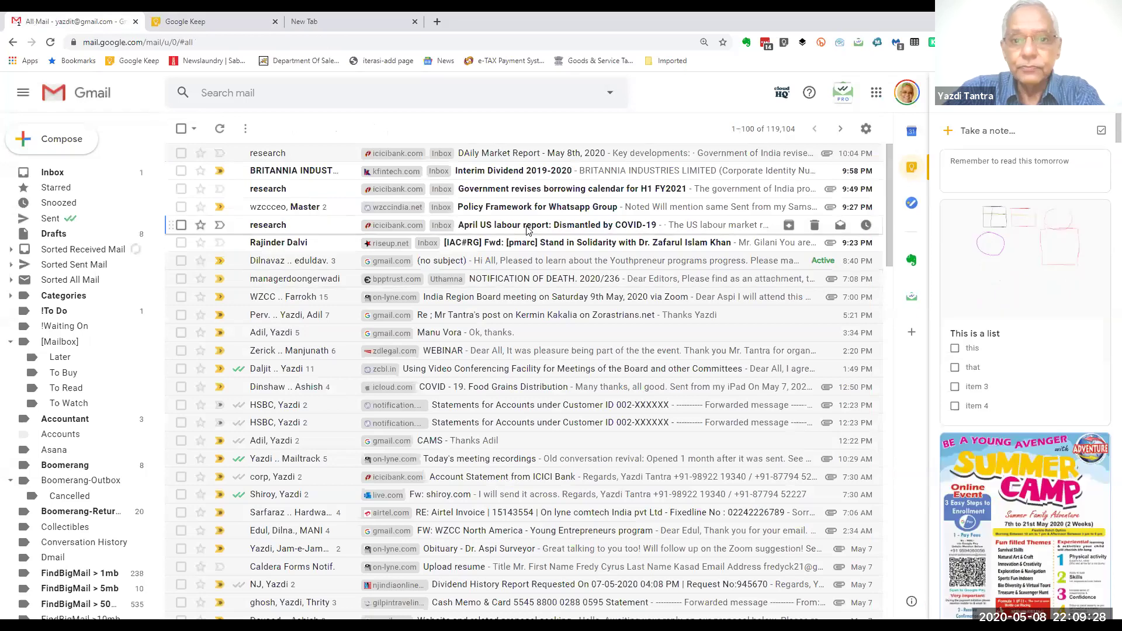
left_click(528, 229)
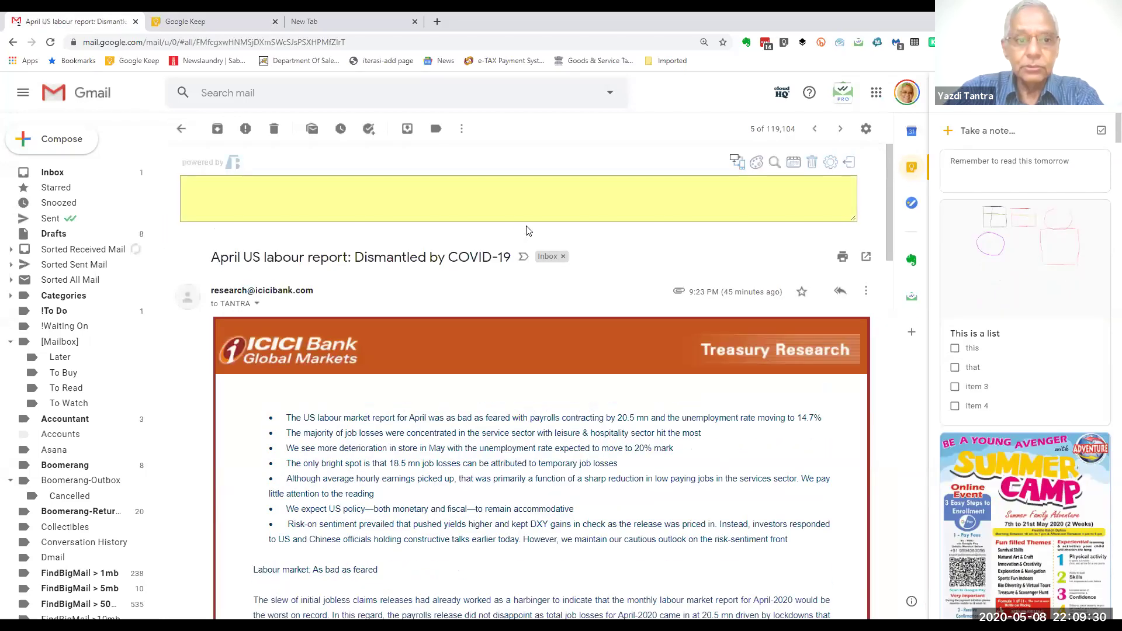
left_click(181, 128)
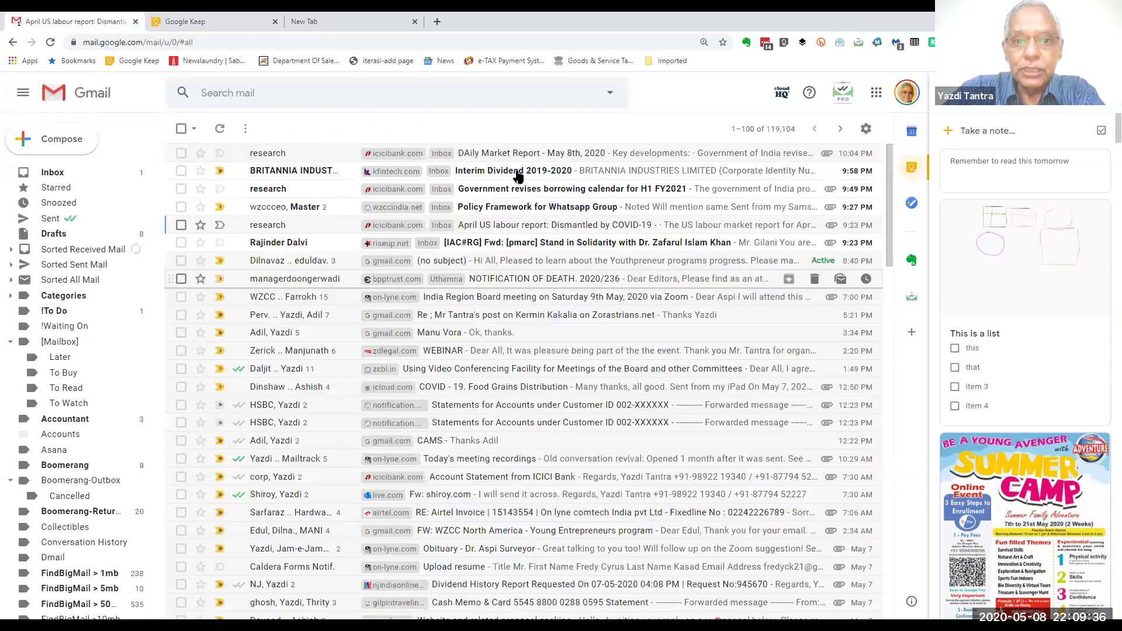
Open the "Interim Dividend 2019-2020" email and save a linked Keep note titled "Dividends" with the text "interim divident"
left_click(649, 170)
left_click(1002, 132)
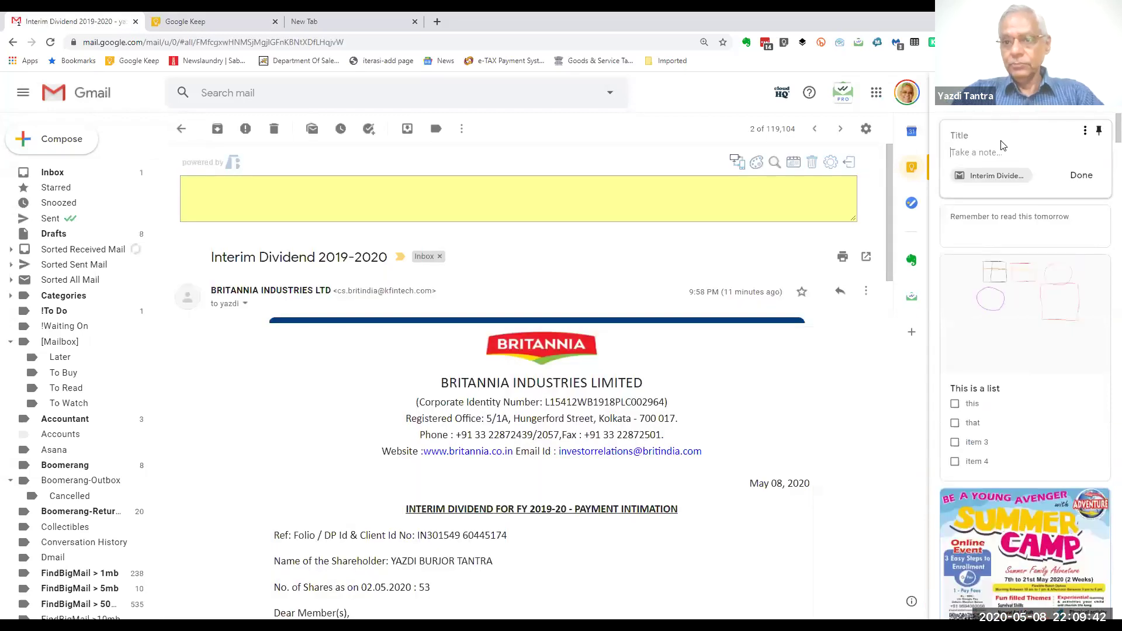
type("inter")
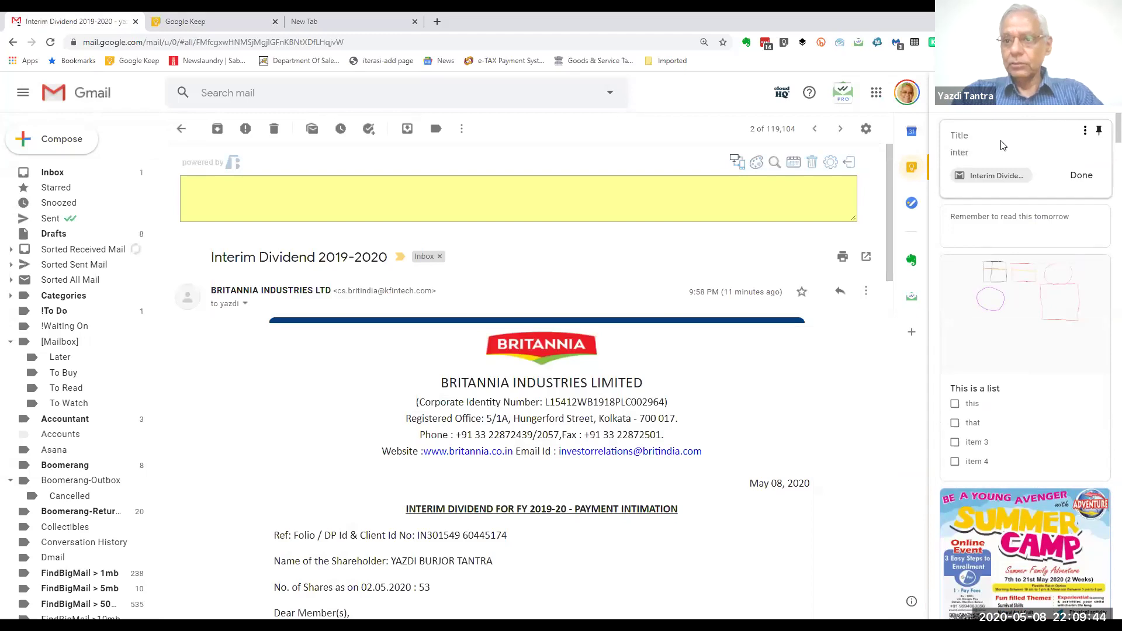
type("im divident")
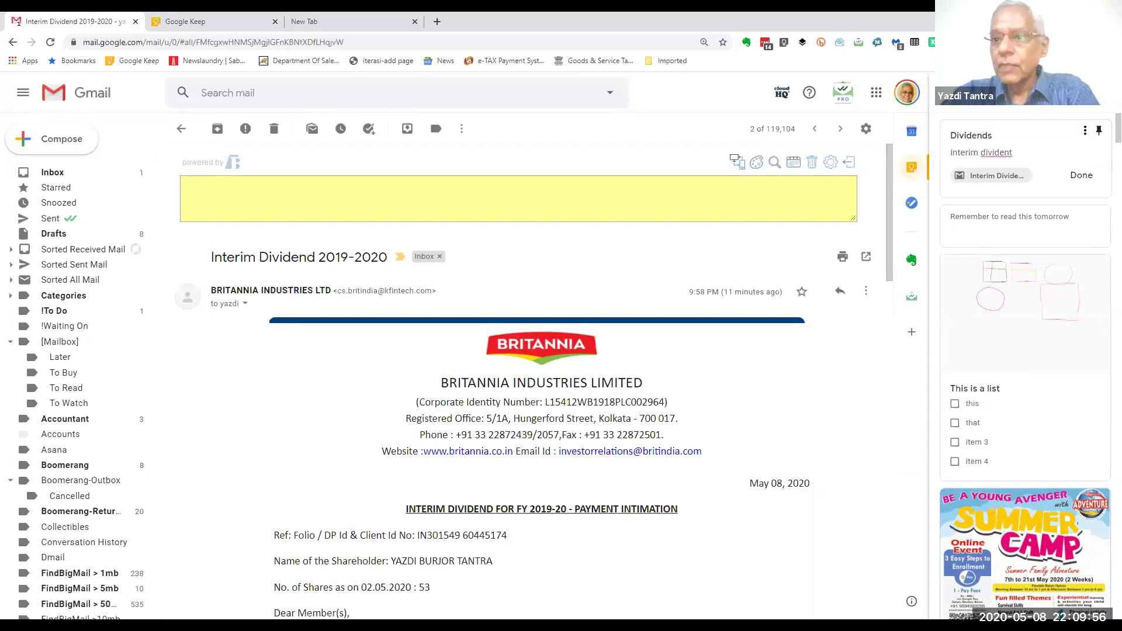
left_click(1085, 132)
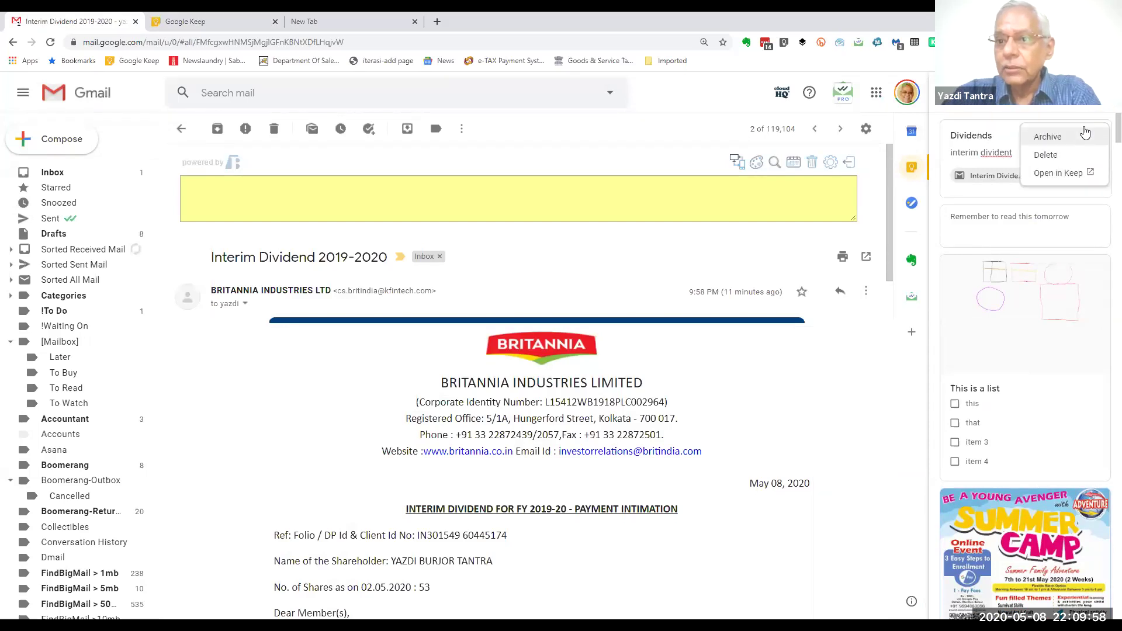
left_click(964, 200)
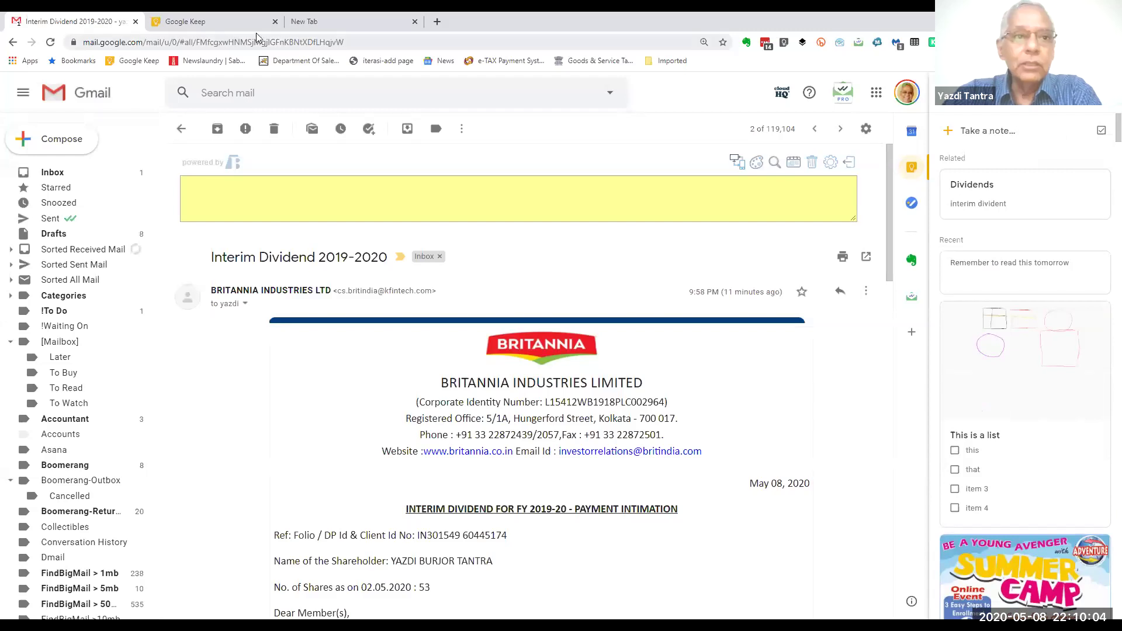
Switch to Google Keep, check the "Dividends" note's link to its source email, close the note, and return to Gmail
key("ctrl+Tab")
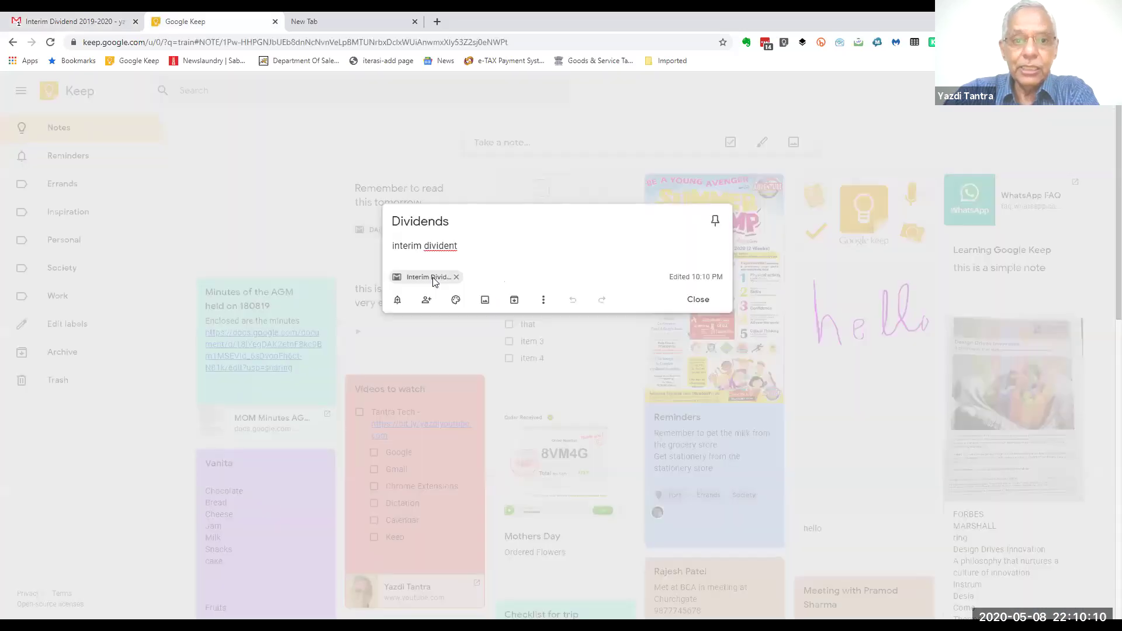
left_click(433, 283)
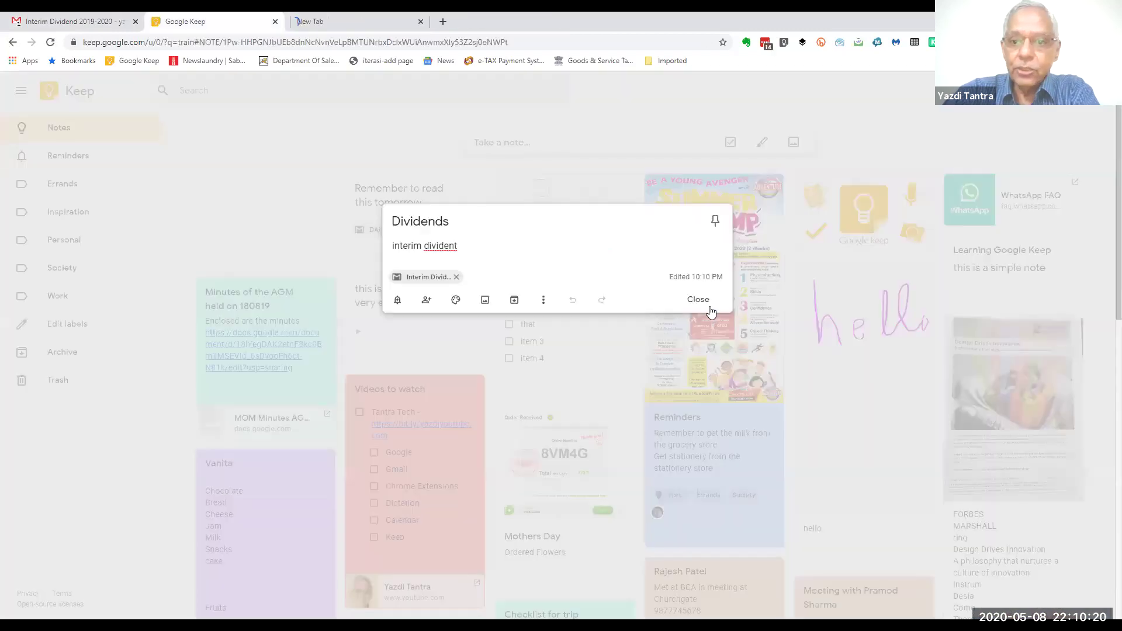
left_click(704, 301)
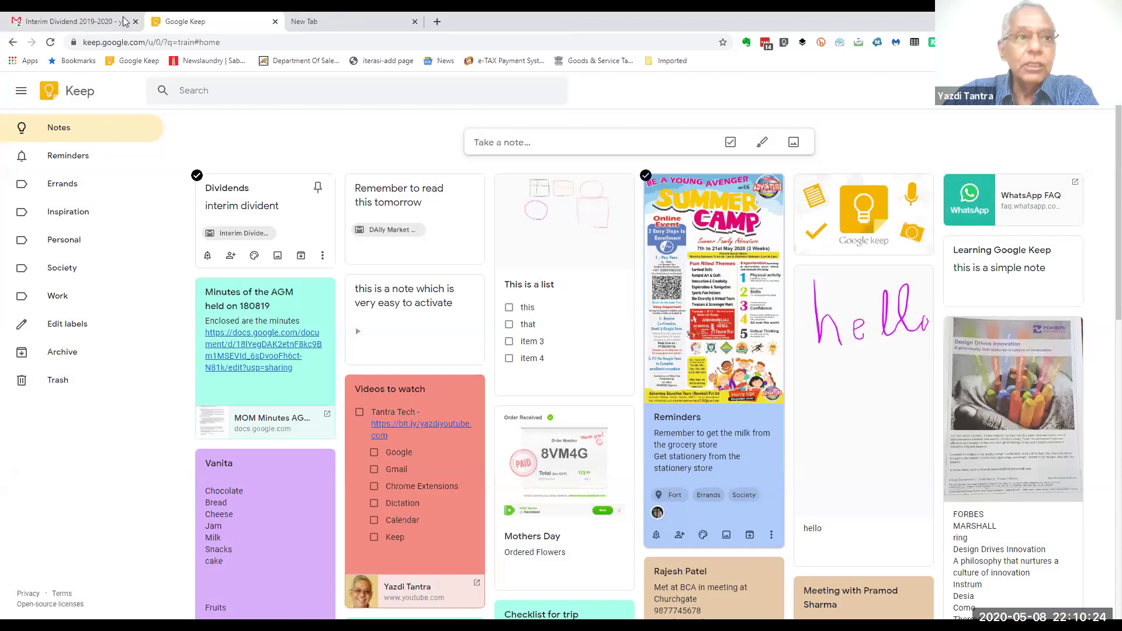
key("ctrl+1")
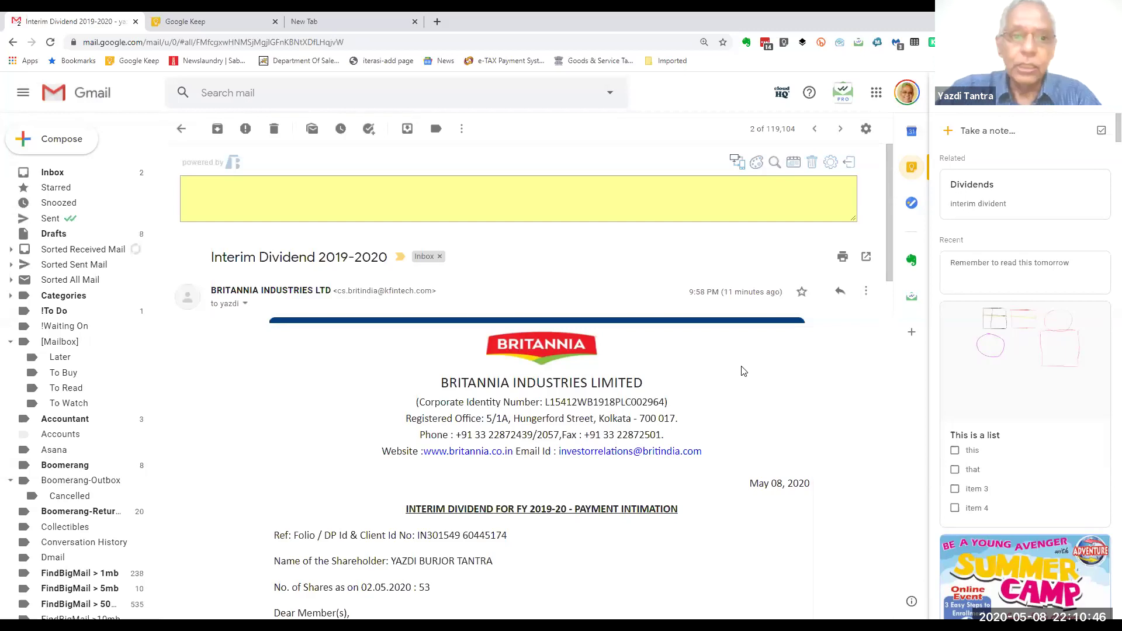
Switch to Google Keep, look through the "Reminders" note with the Summer Camp poster, and close it
left_click(199, 23)
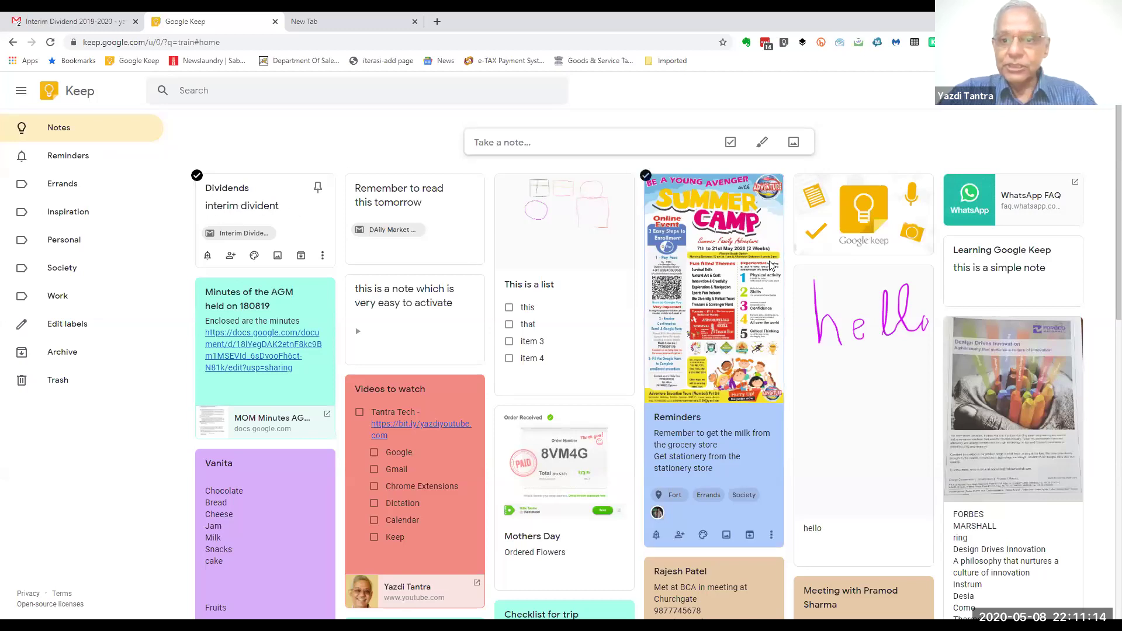
left_click(725, 235)
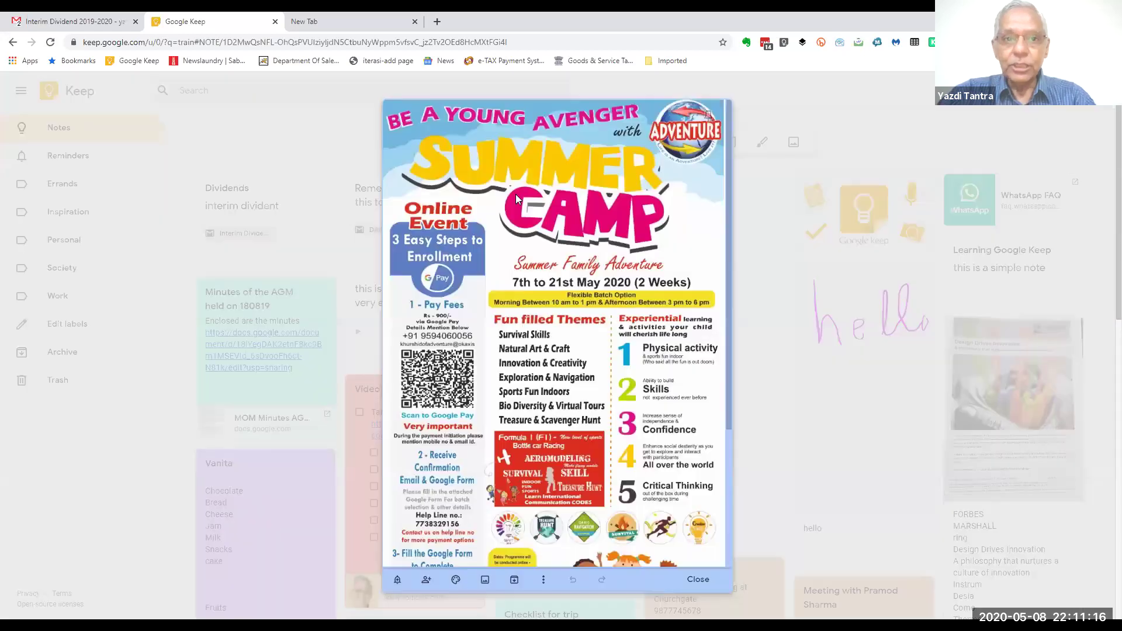
scroll(731, 452, "down", 5)
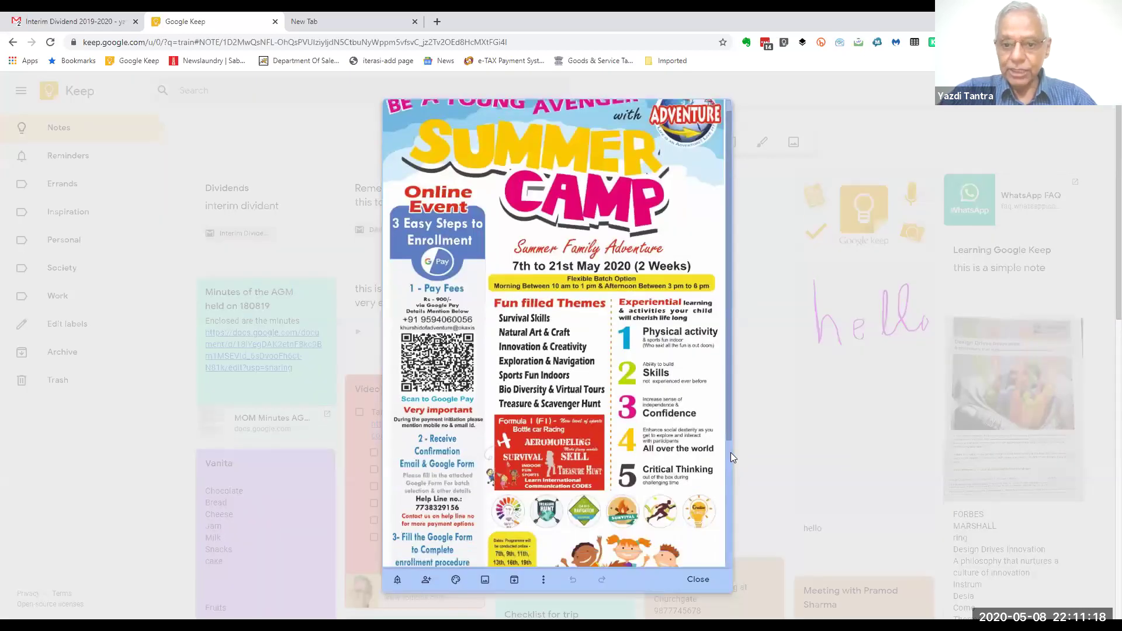
left_click(768, 289)
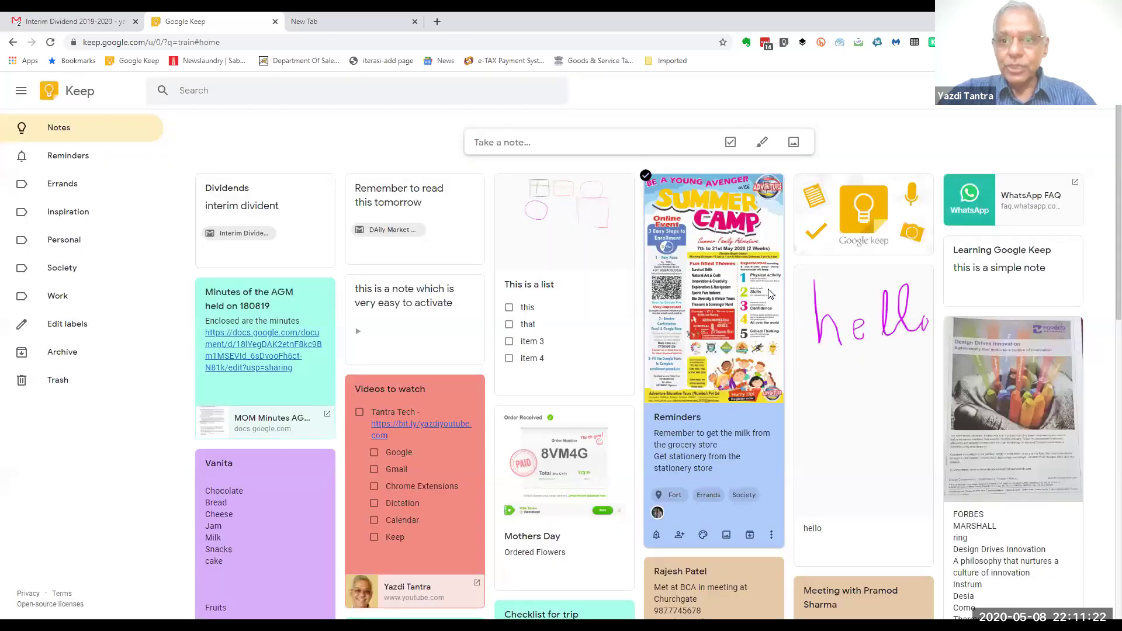
Reopen the "Reminders" note, view its Summer Camp poster full size, and return to the notes grid
left_click(771, 536)
left_click(771, 539)
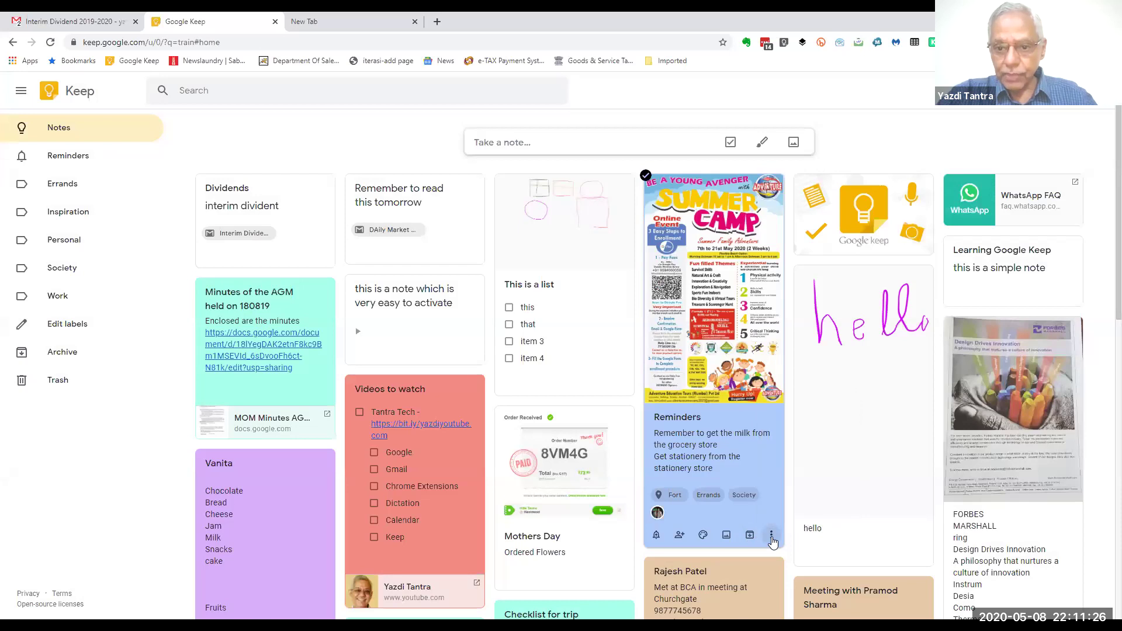
left_click(696, 187)
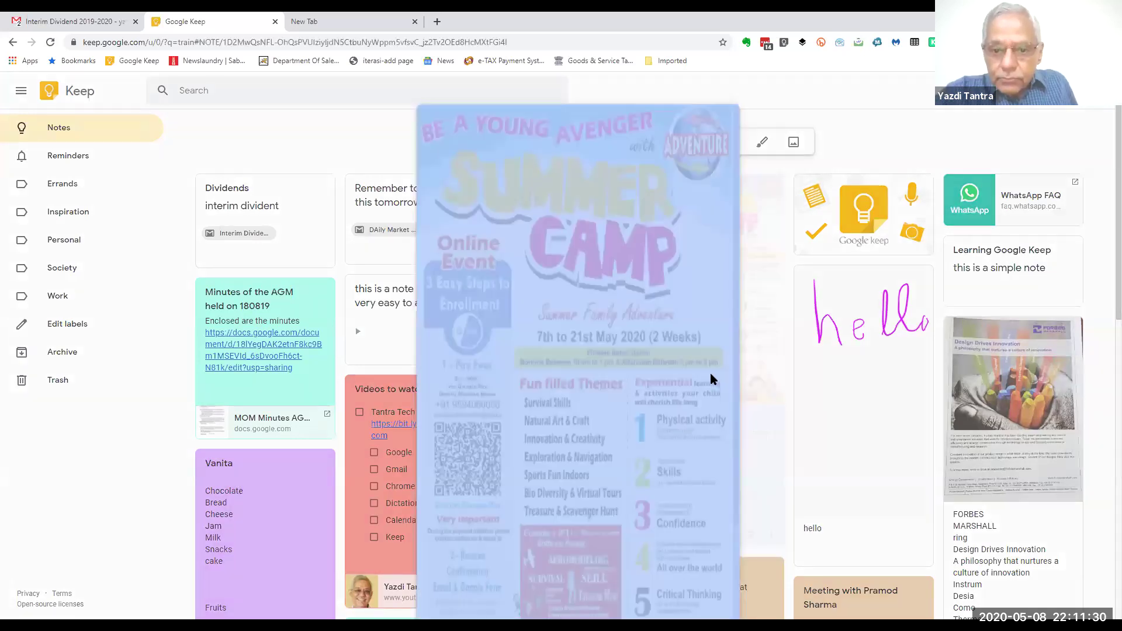
scroll(635, 541, "down", 3)
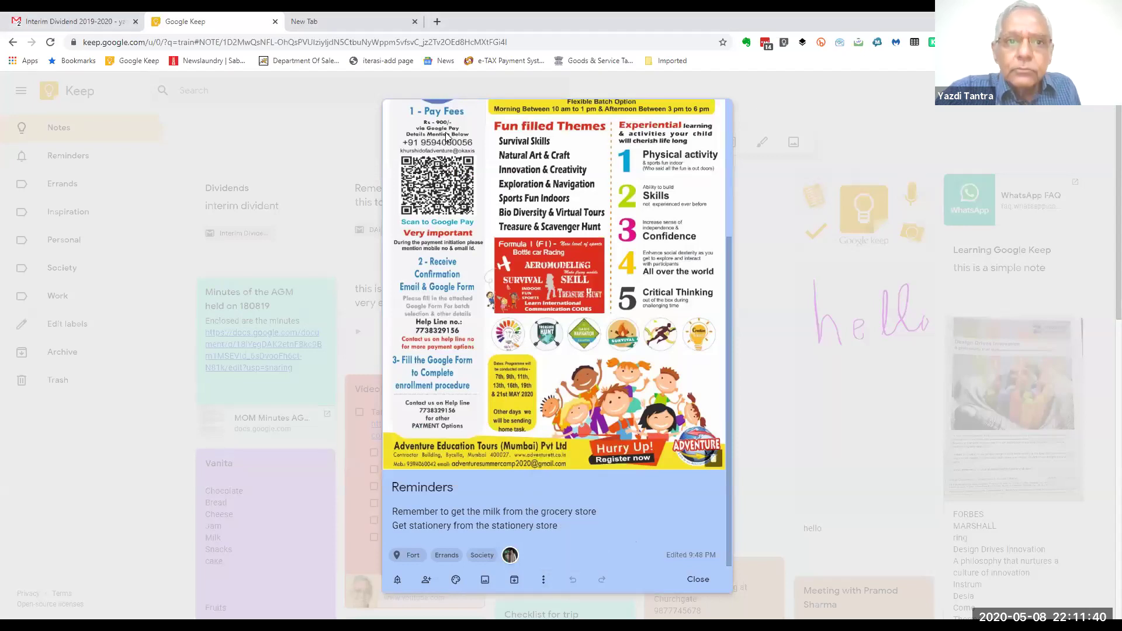
left_click(680, 135)
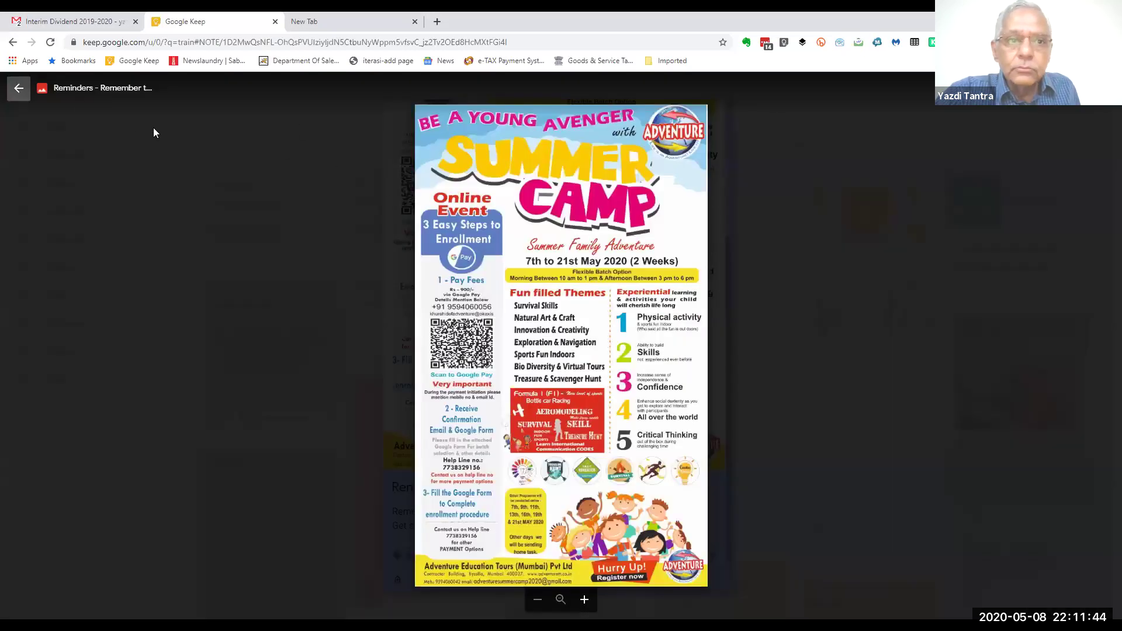
left_click(210, 156)
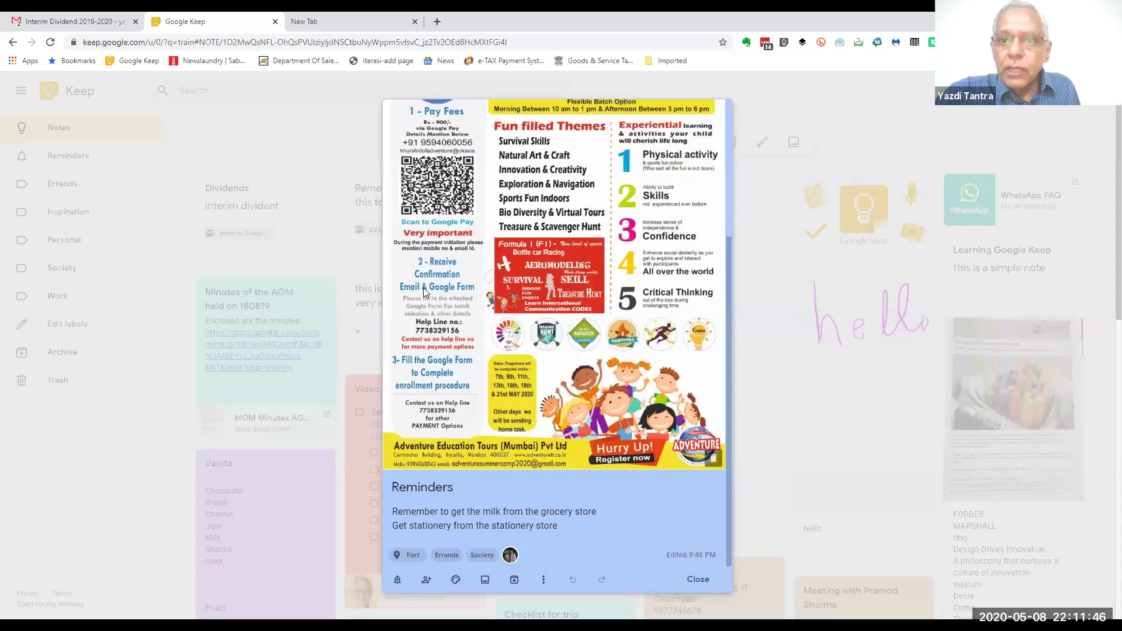
left_click(784, 251)
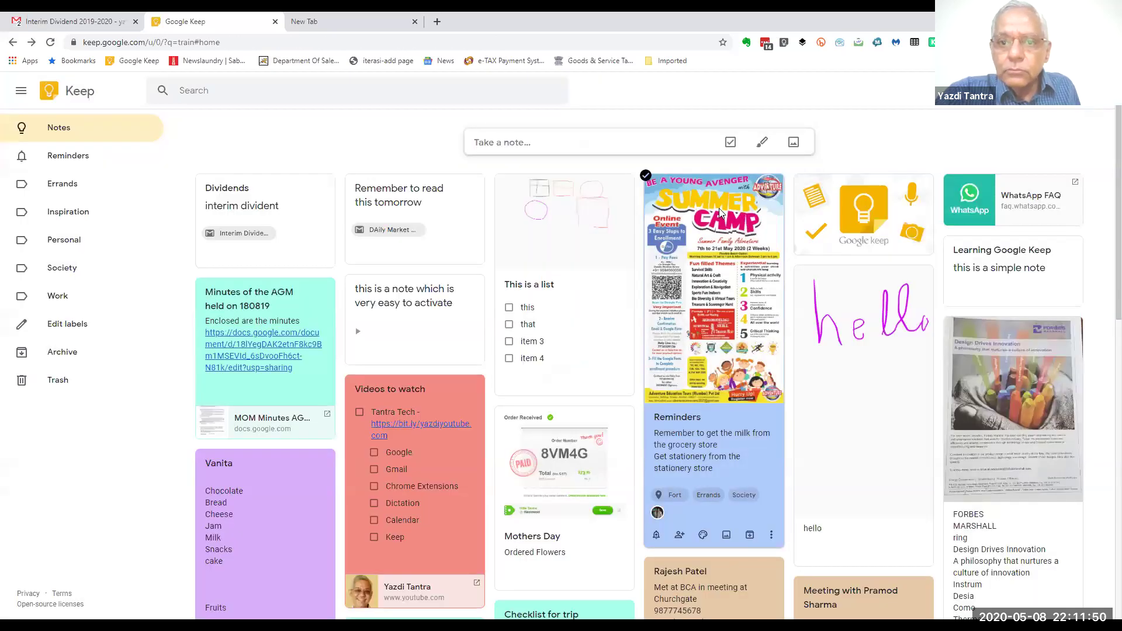
left_click(701, 184)
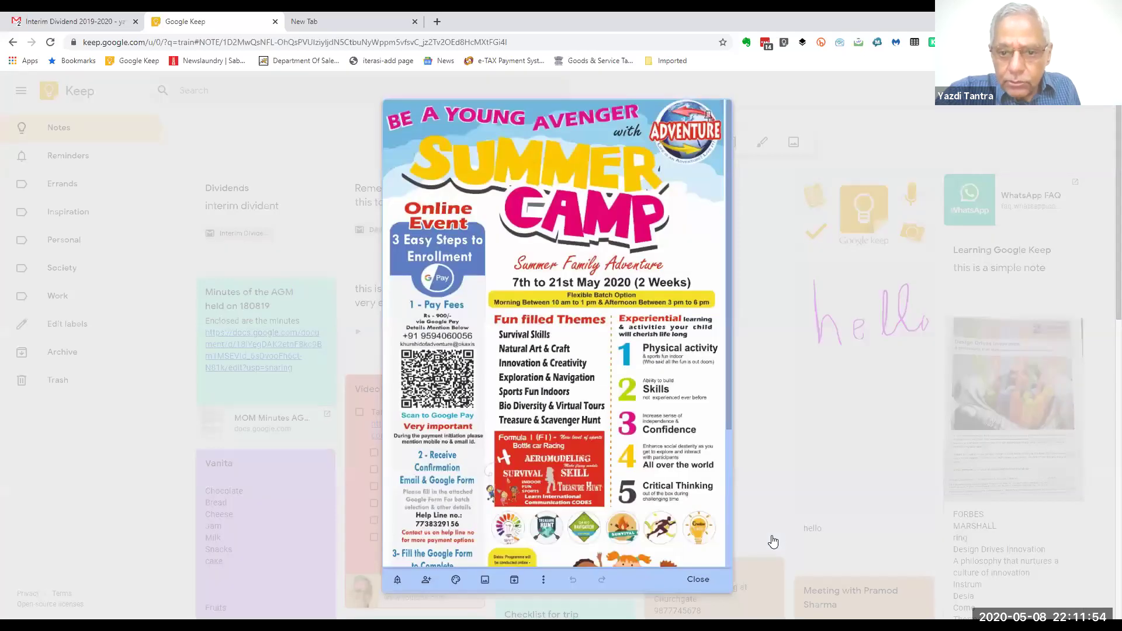
left_click(772, 542)
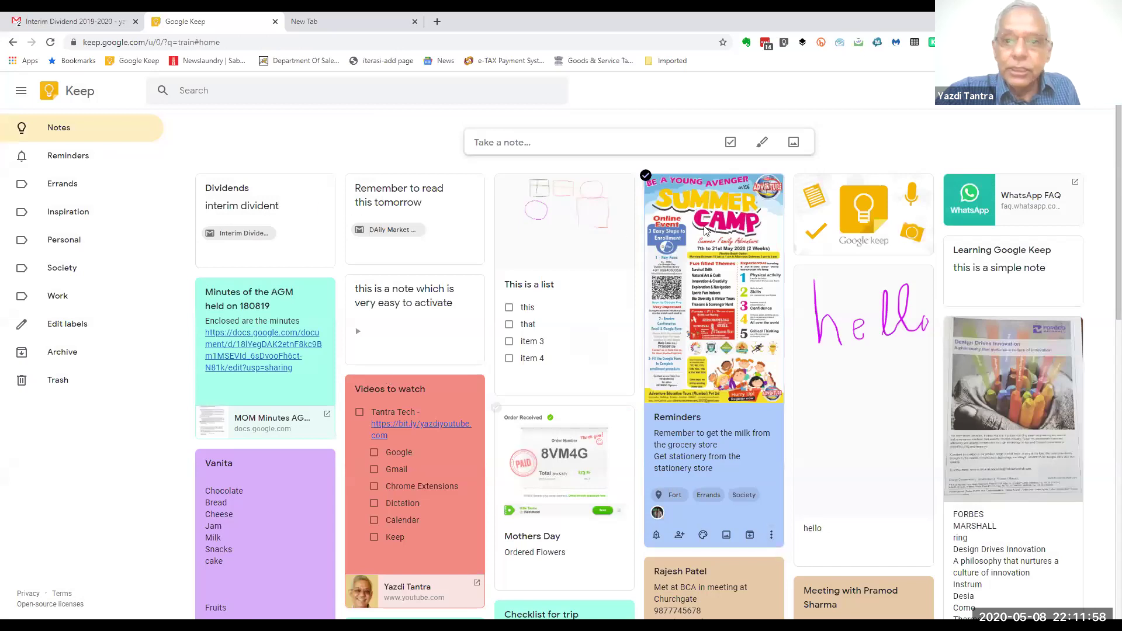
Pin the "This is a list" and "Remember to read this tomorrow" notes
mouse_move(334, 199)
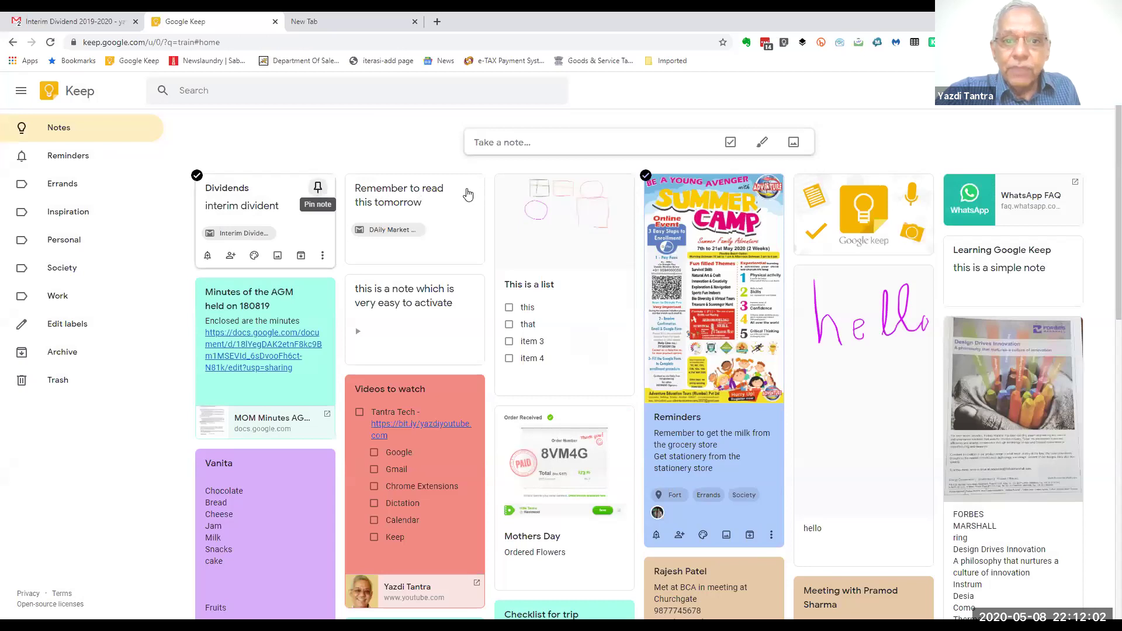
mouse_move(616, 199)
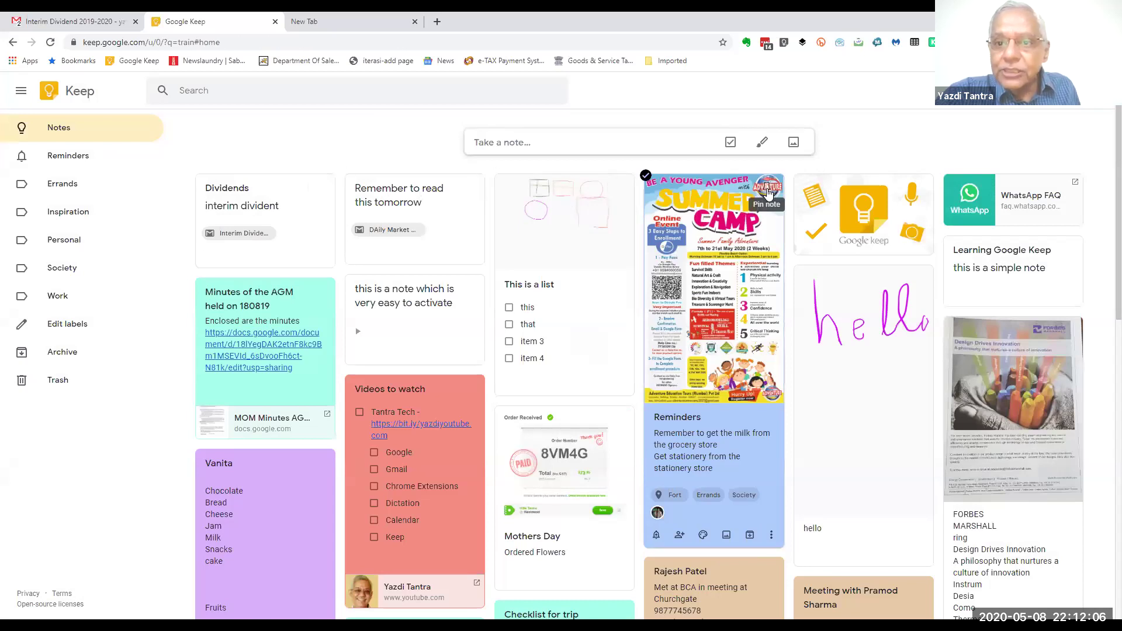
left_click(617, 188)
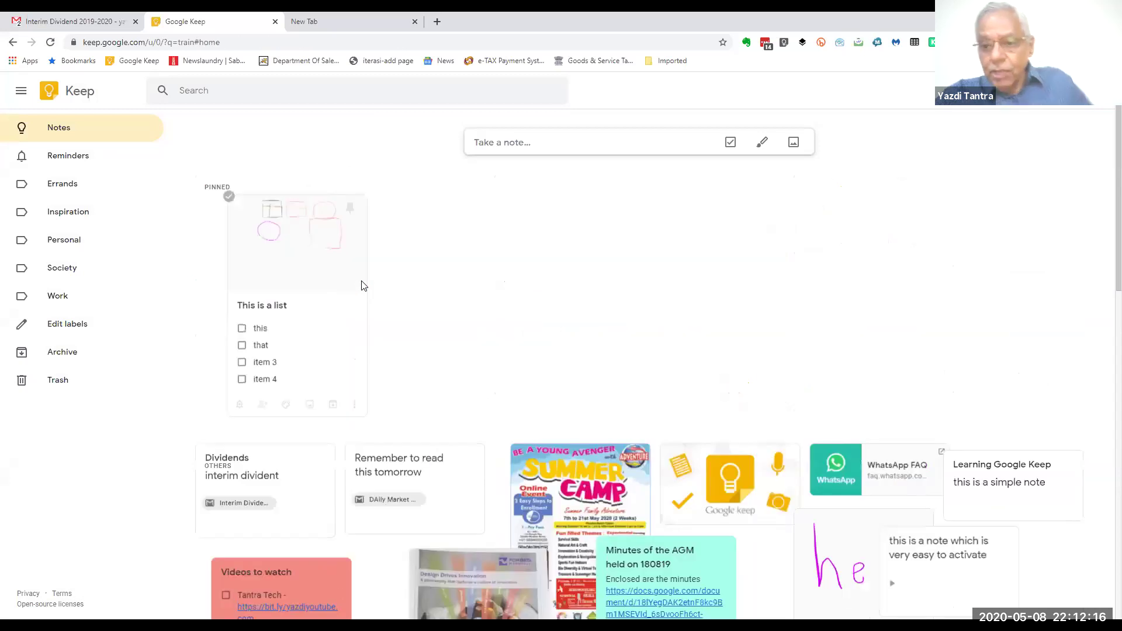
left_click(468, 495)
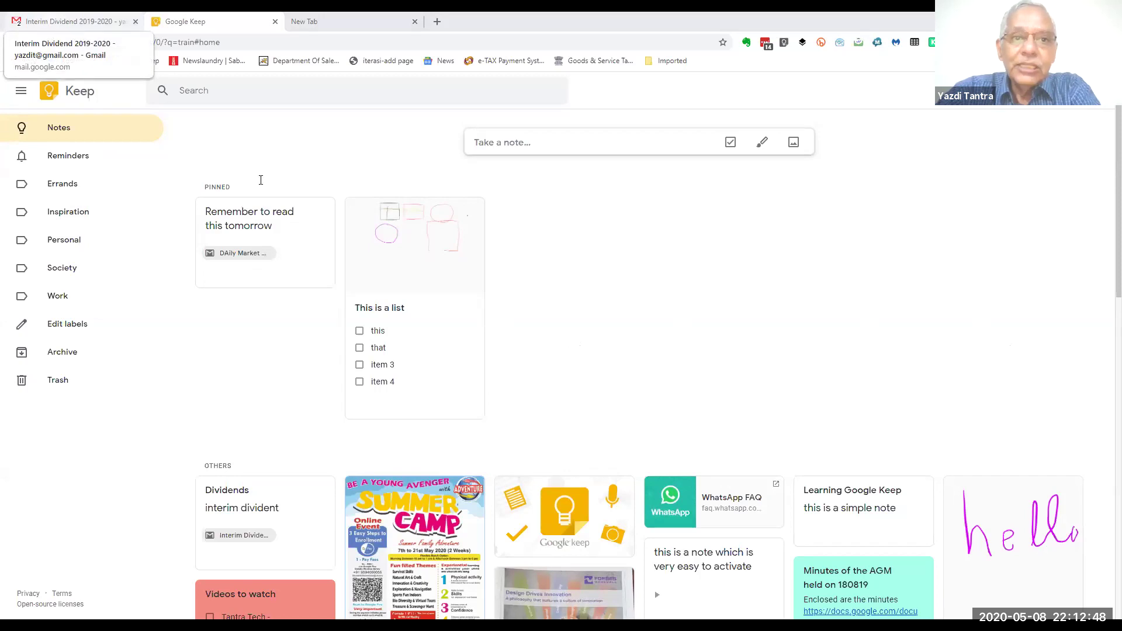
Load rediff.com in the empty browser tab
left_click(70, 21)
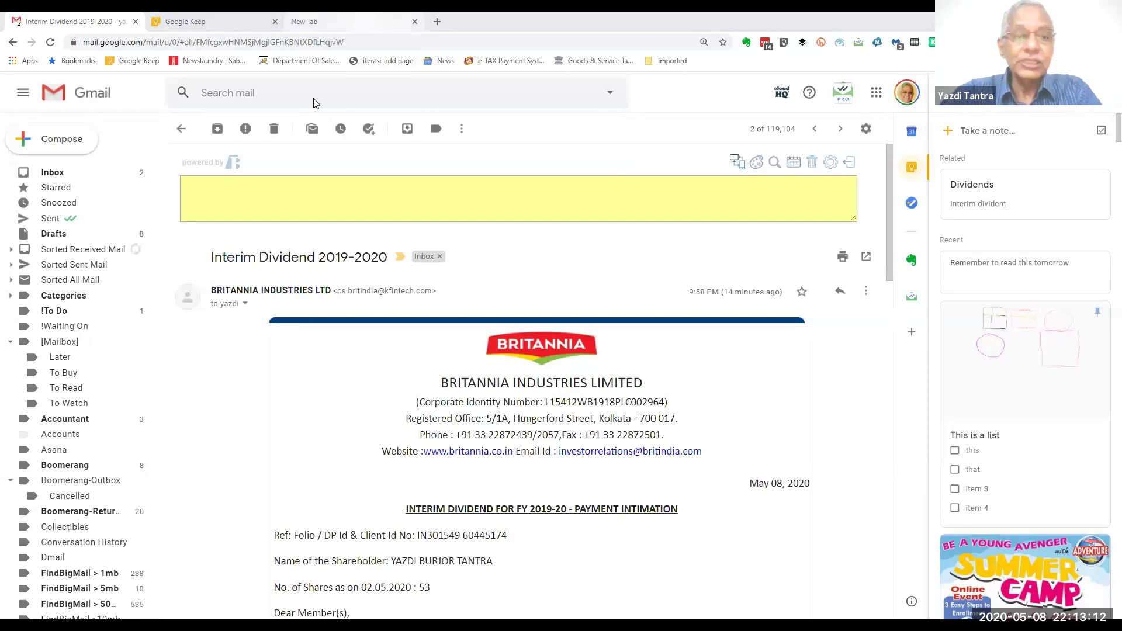
key("ctrl+3")
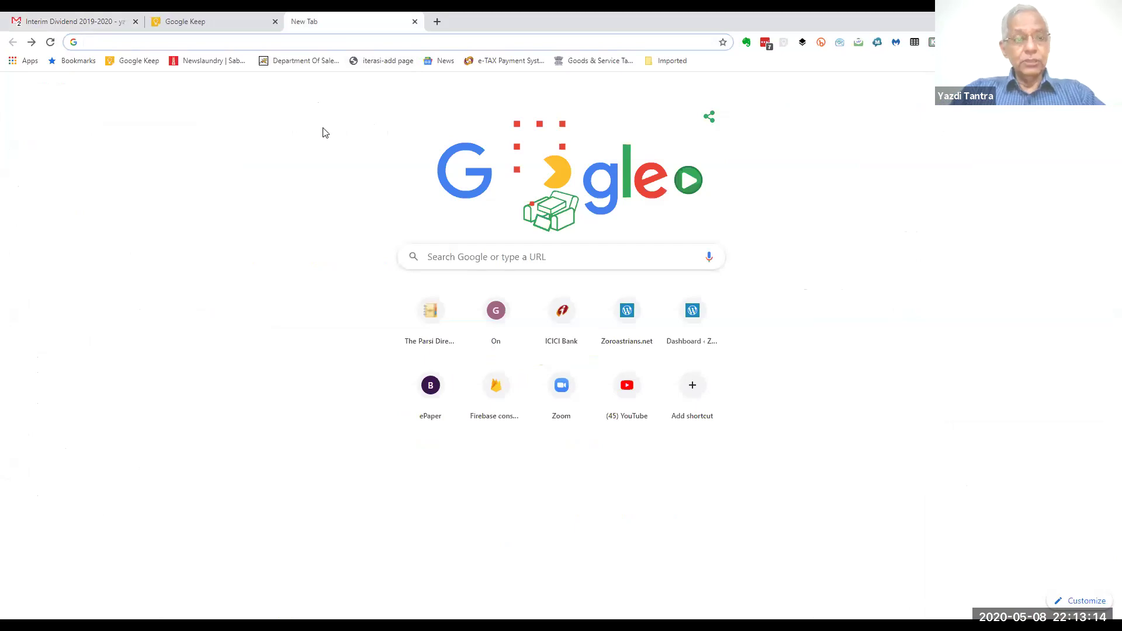
type("red")
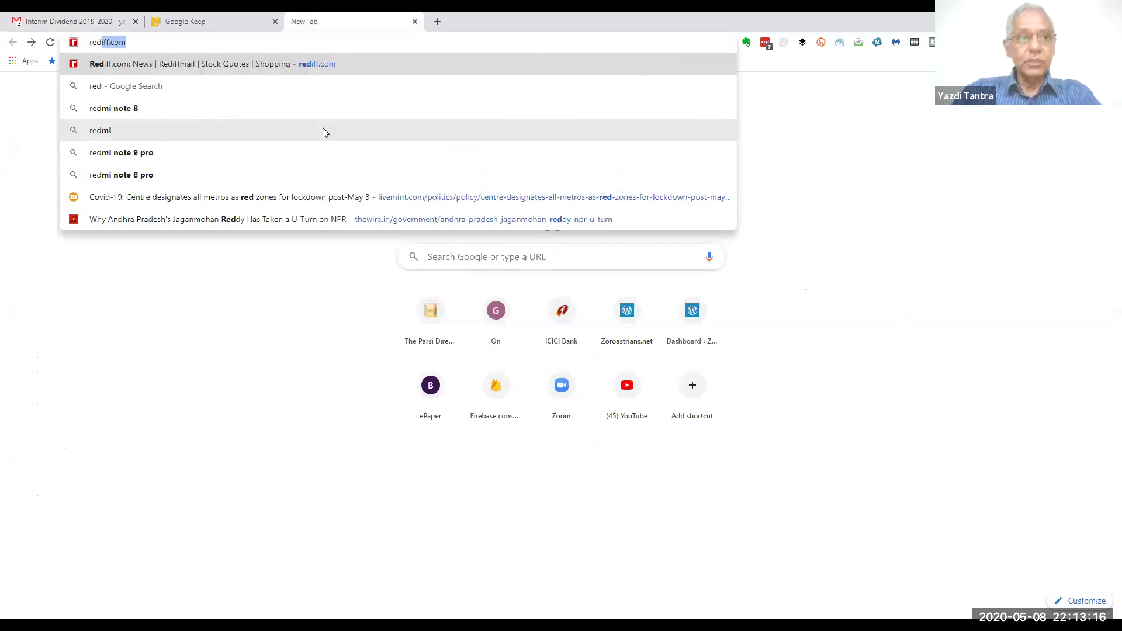
key("Return")
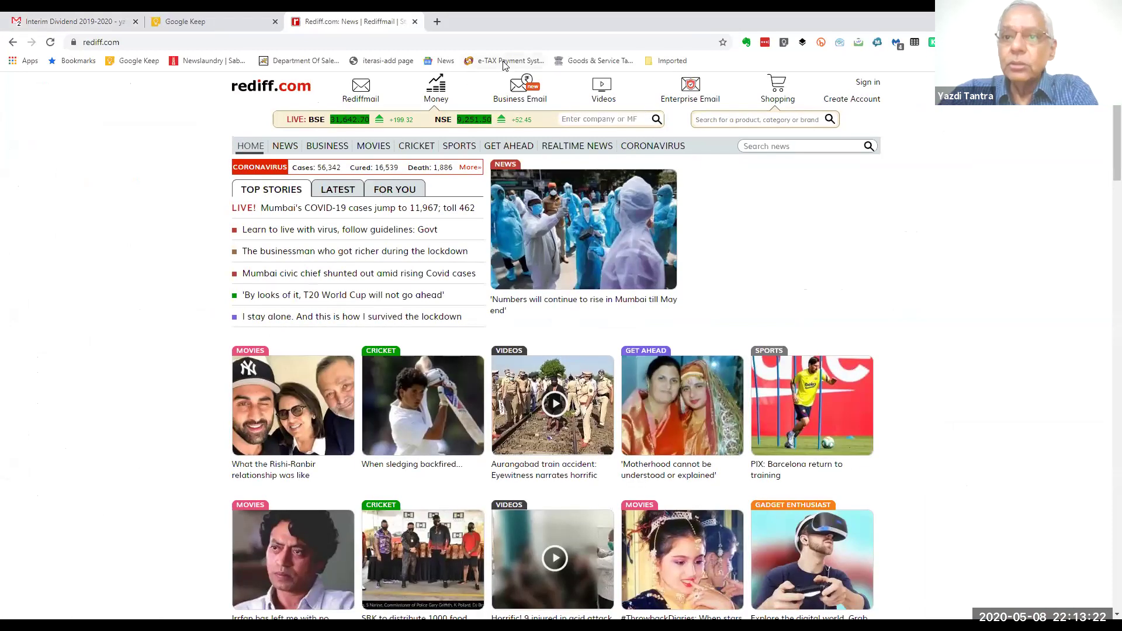
Save the Rediff page to Keep as a note titled "Rishi's death" with the text "read this for next hearing"
left_click(784, 44)
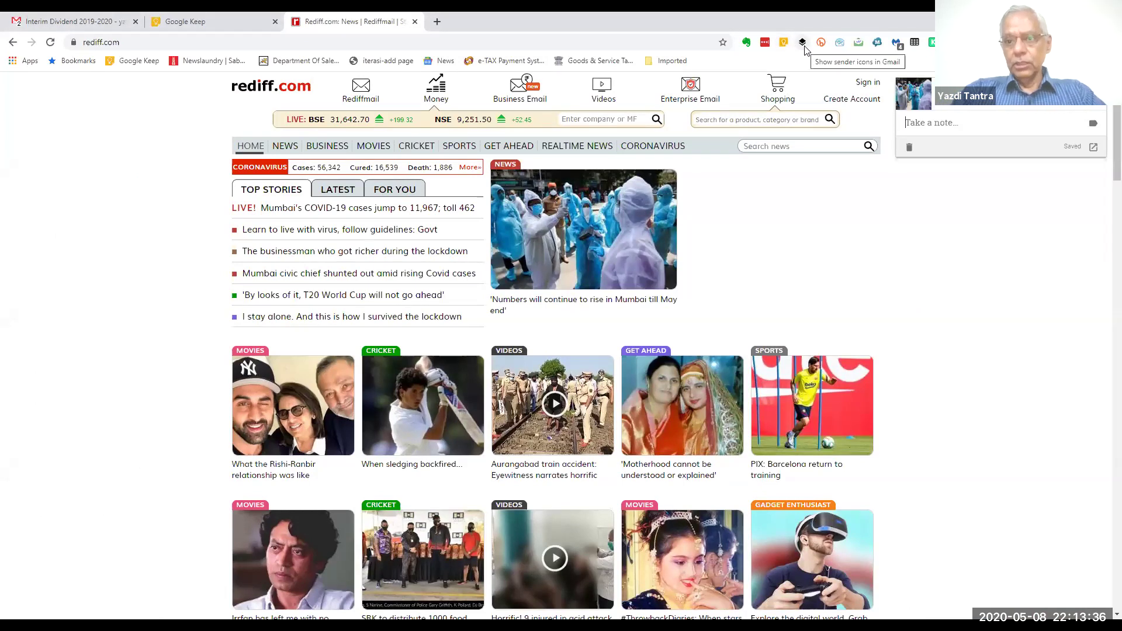
type("read ")
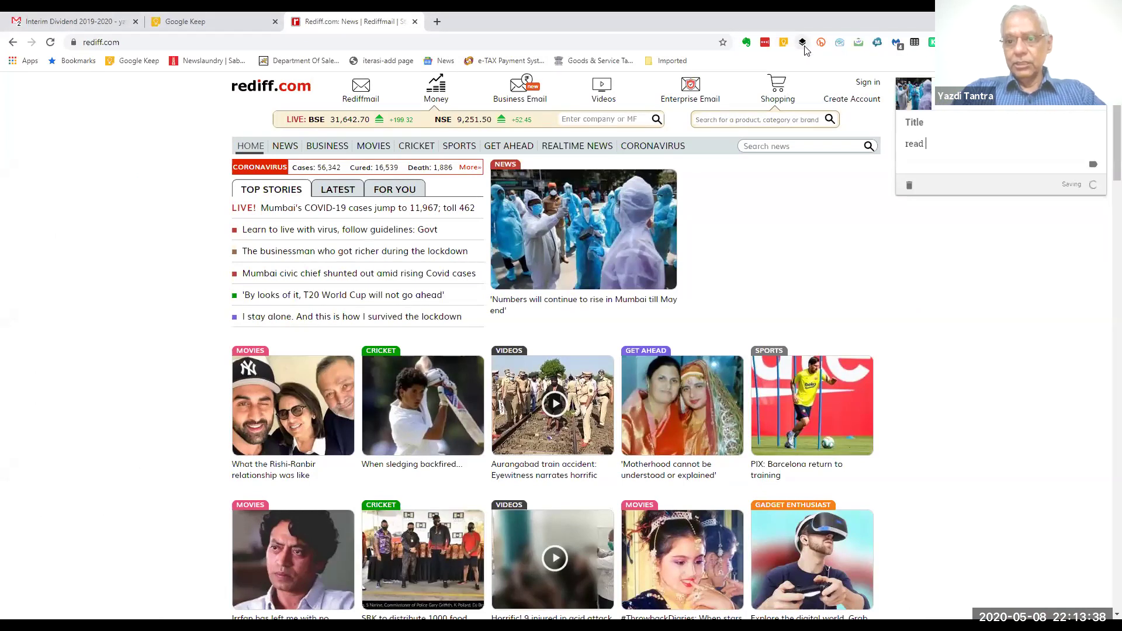
type("this for ")
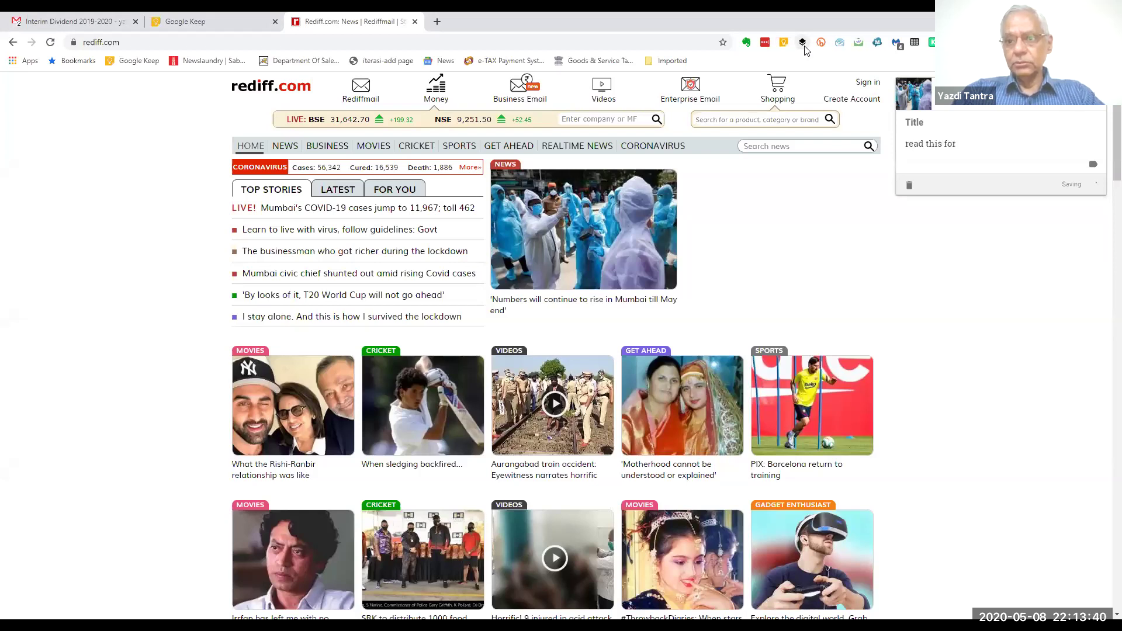
type("next")
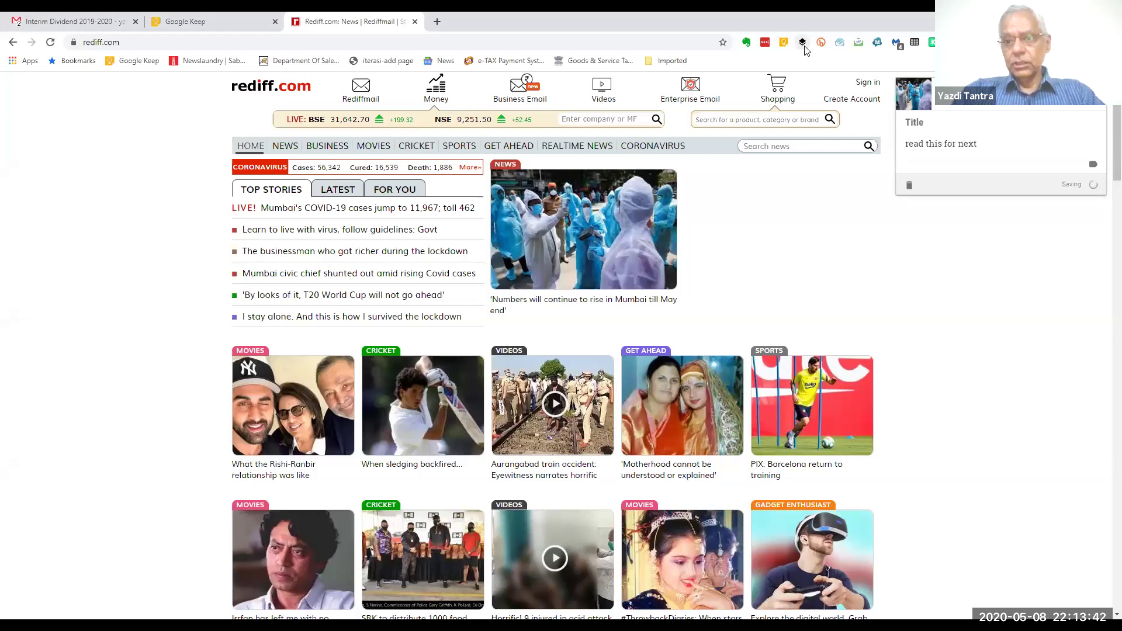
type(" hearing")
key("Up")
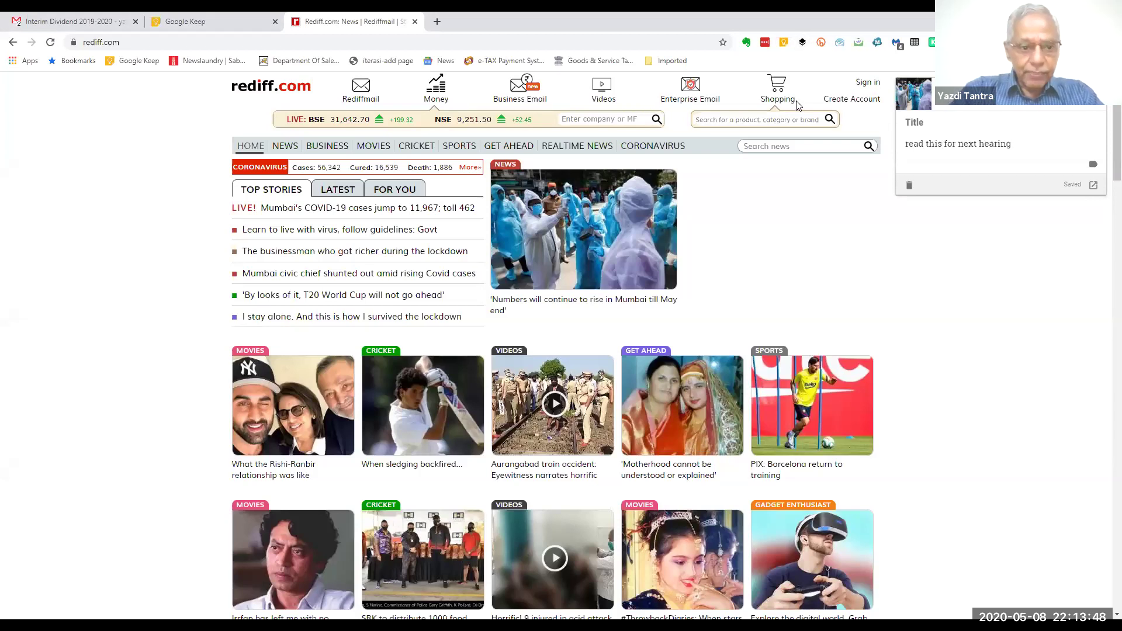
type("Rishi")
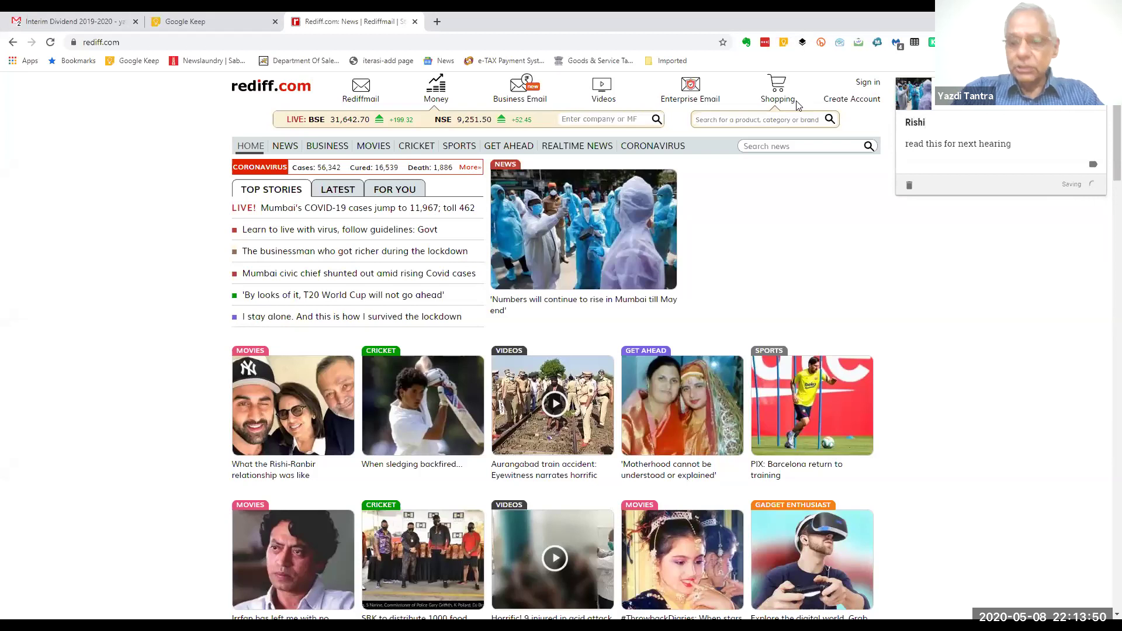
type("'s death")
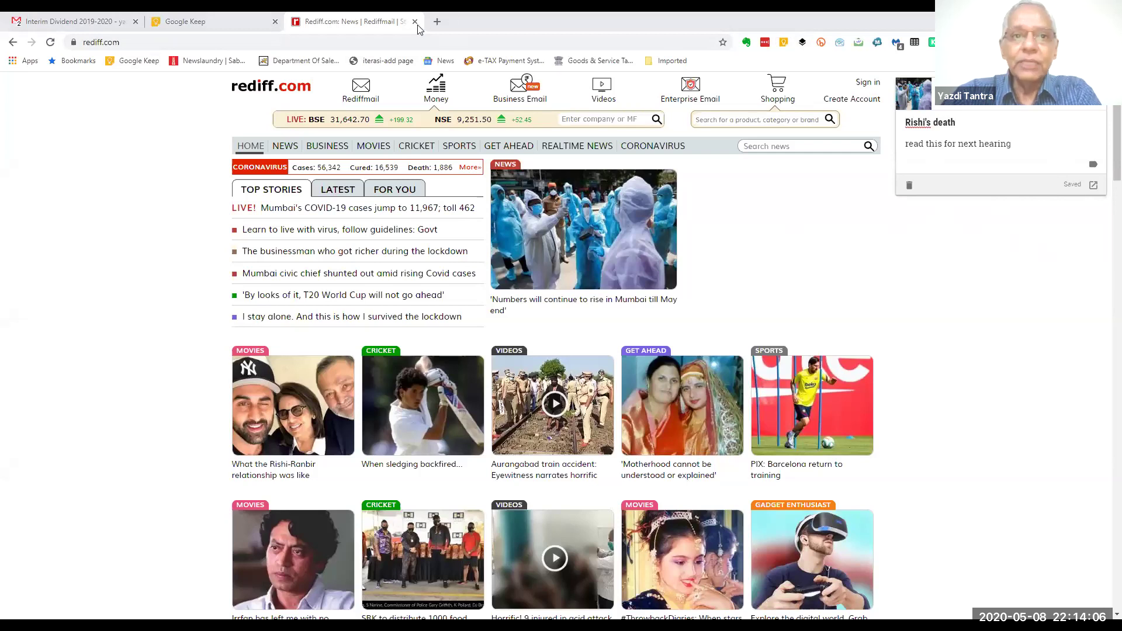
Return to Google Keep, reload it, follow the "Rishi's death" note's link to the Rediff page, and close that page
key("ctrl+w")
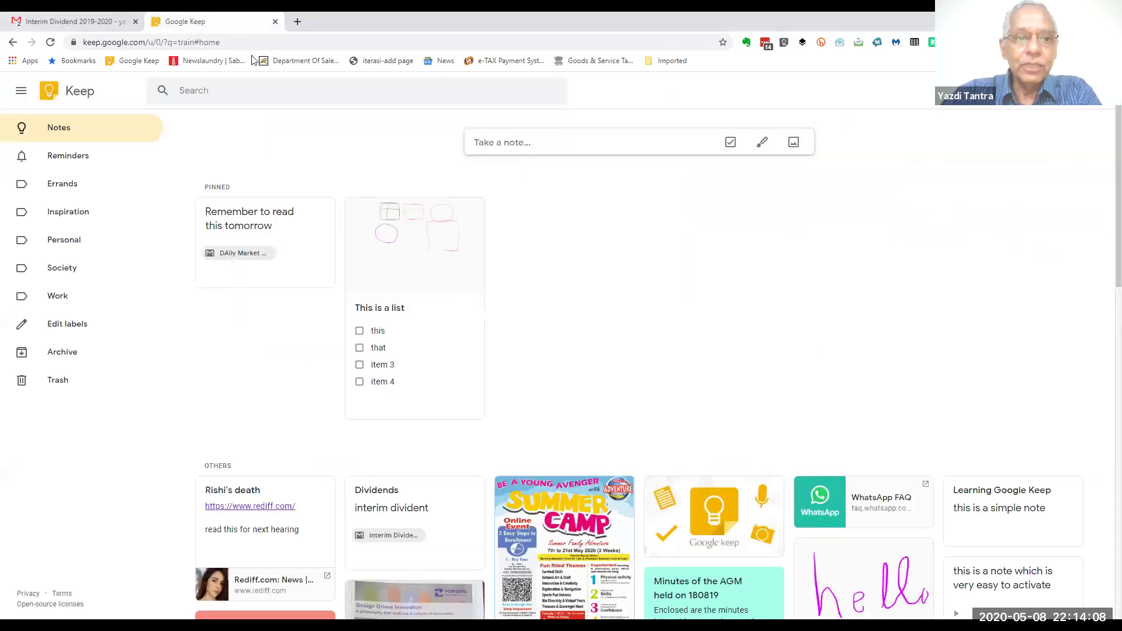
left_click(50, 42)
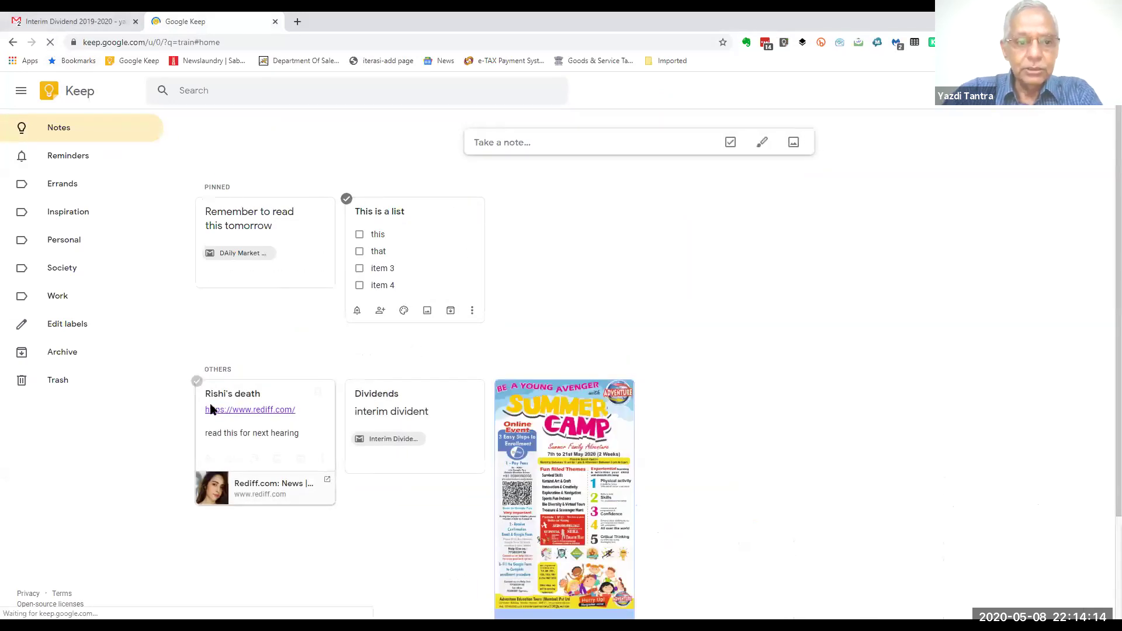
scroll(321, 380, "down", 3)
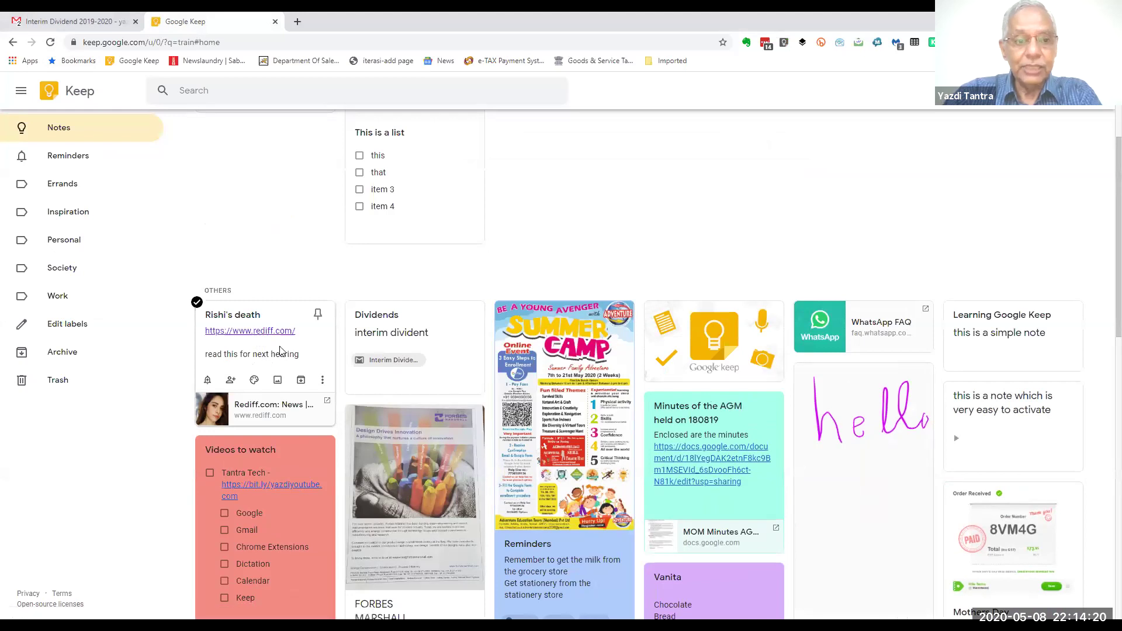
left_click(262, 332)
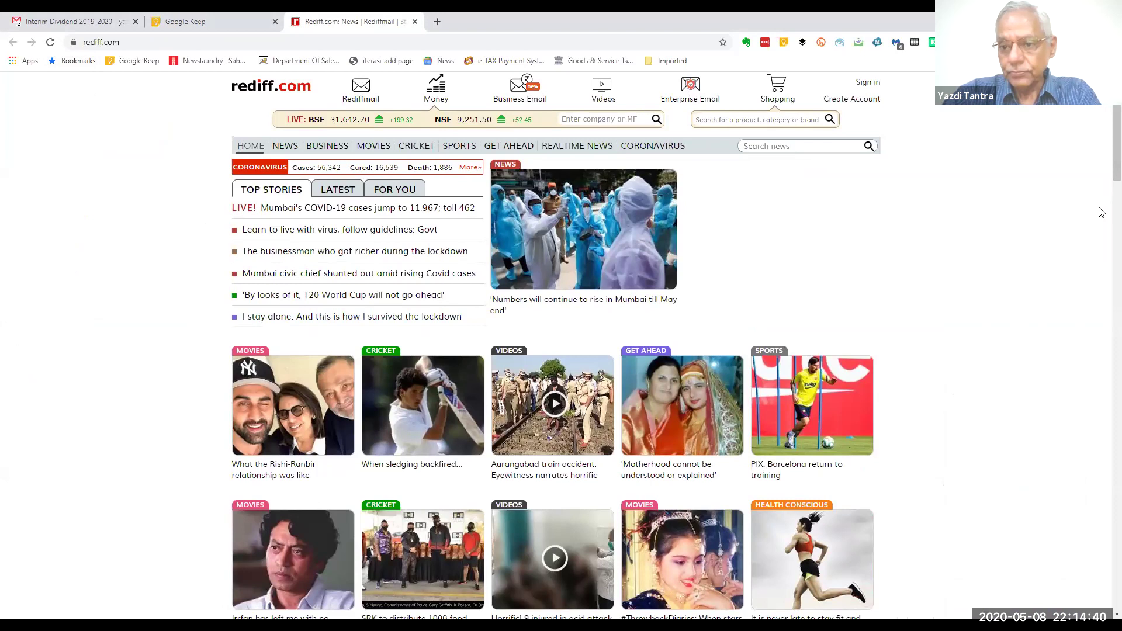
left_click(415, 21)
Load moneycontrol.com in a new browser tab
left_click(299, 22)
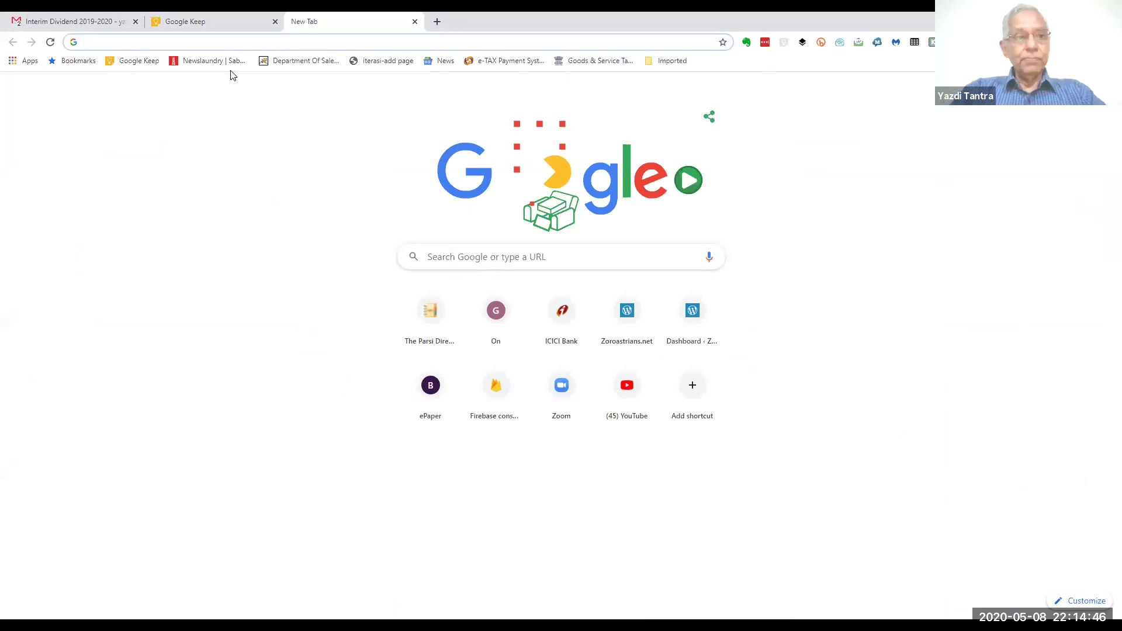
type("moneycontrol.com")
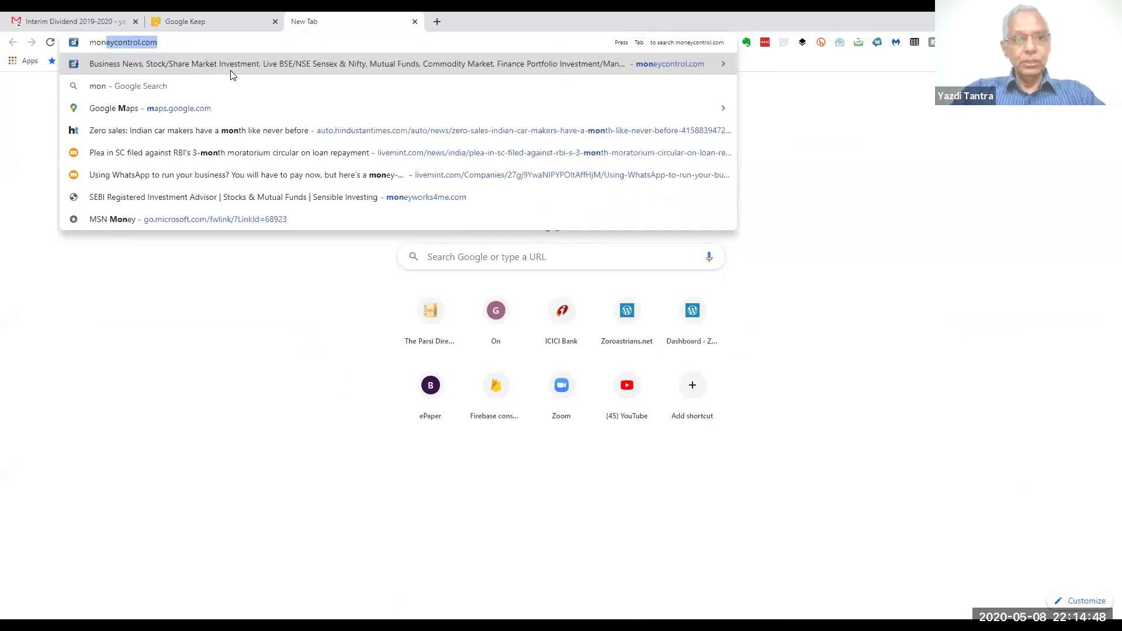
key("Return")
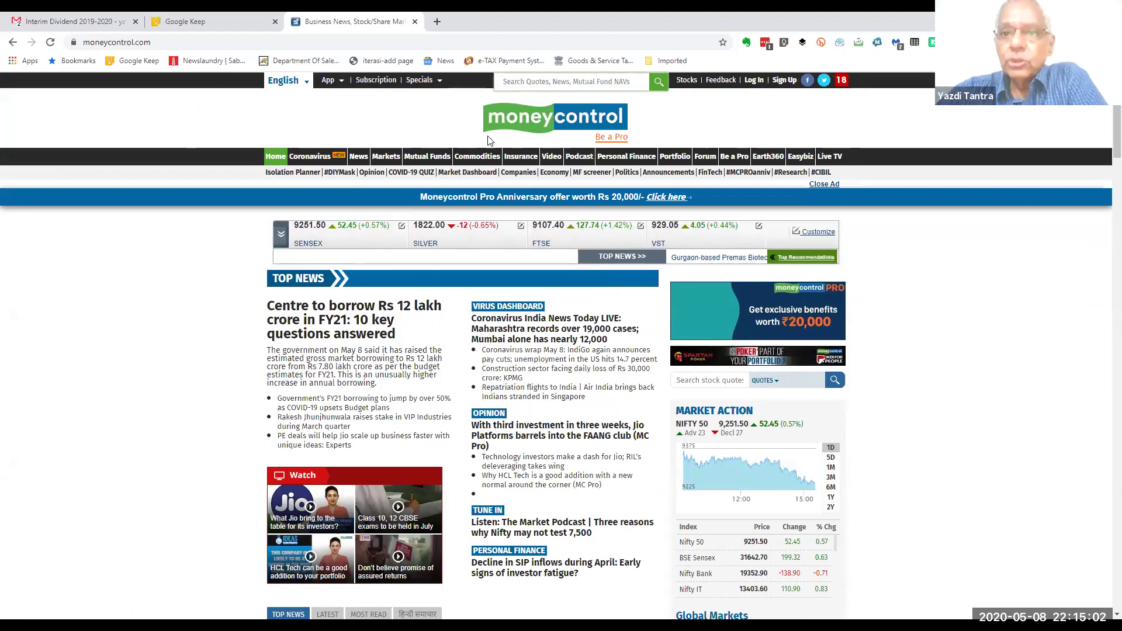
Save the Moneycontrol page to Keep as a note titled "check it out" with the text "see the price of acc"
left_click(785, 44)
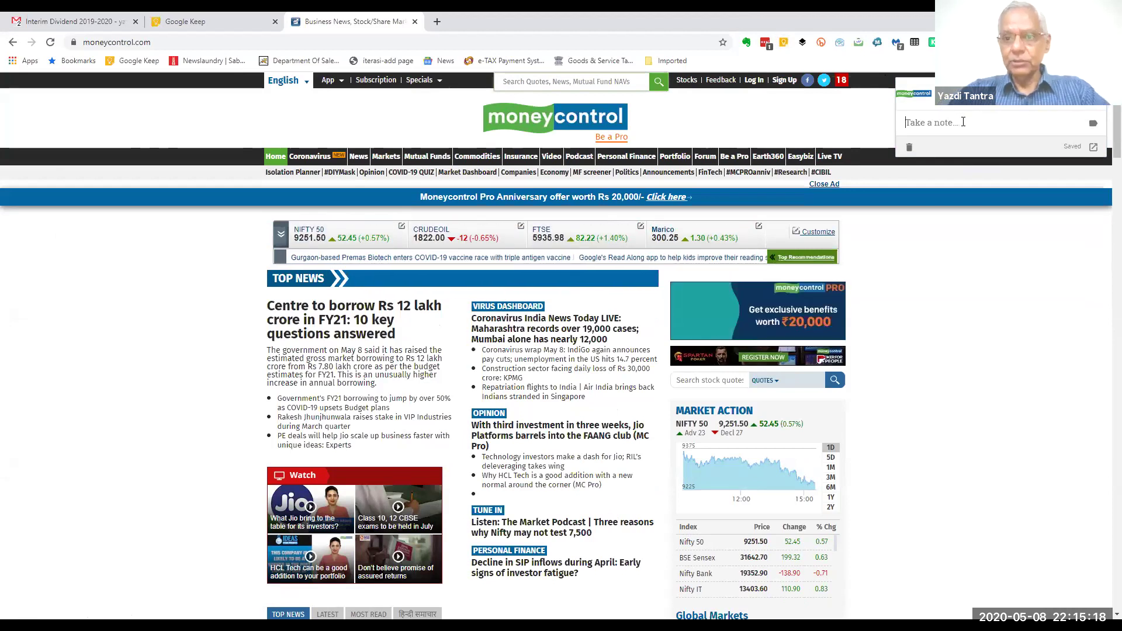
type("see the price of acc")
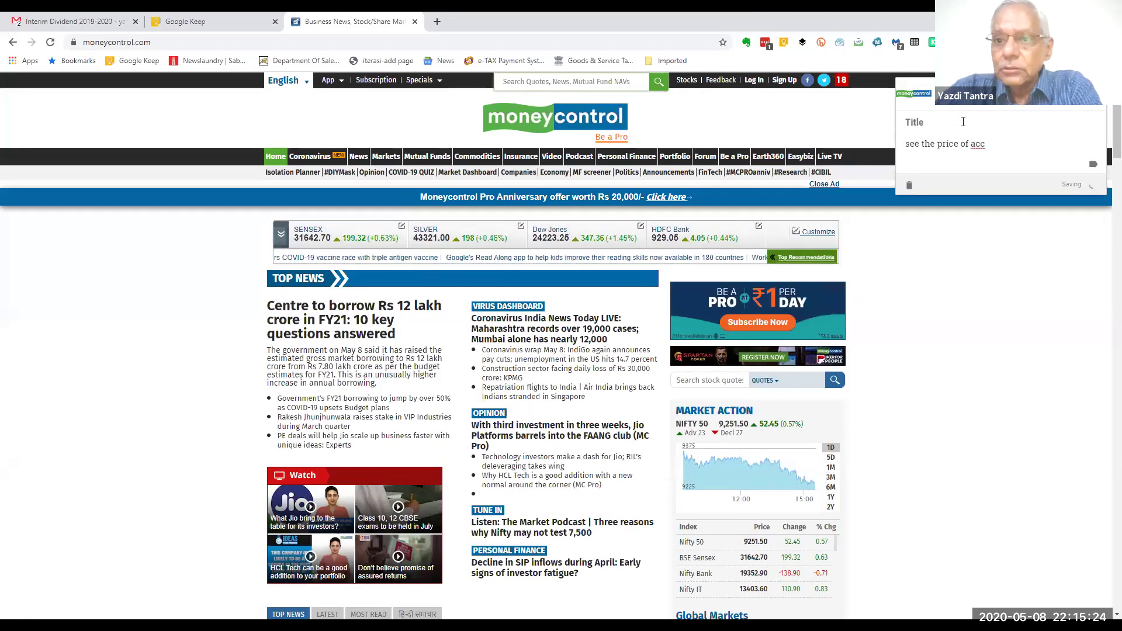
left_click(963, 122)
type("check it ")
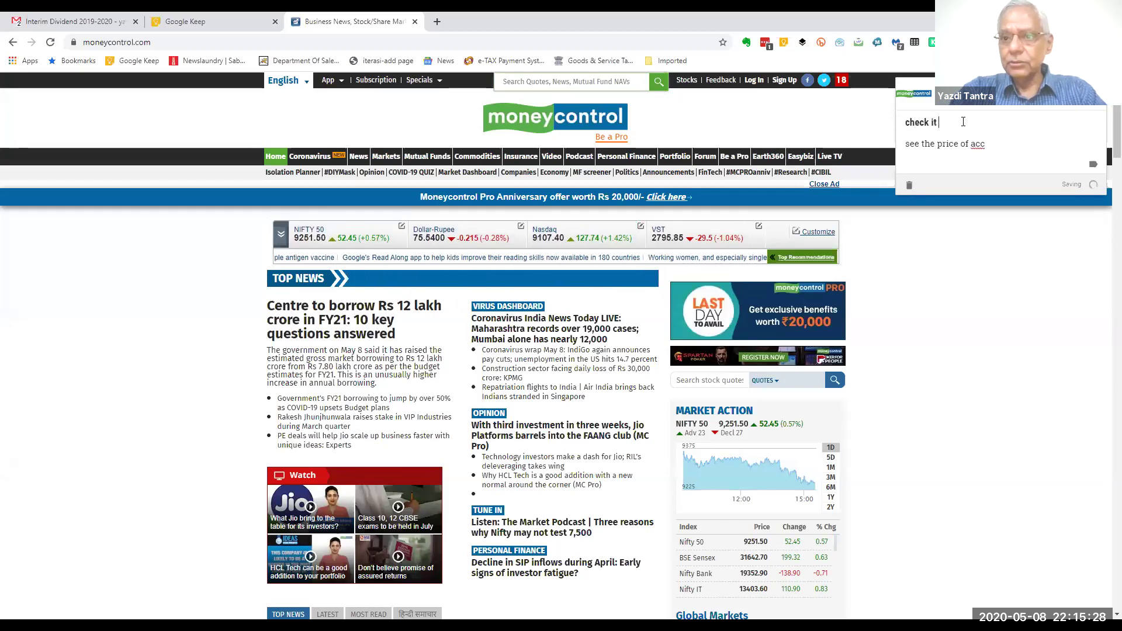
type("out")
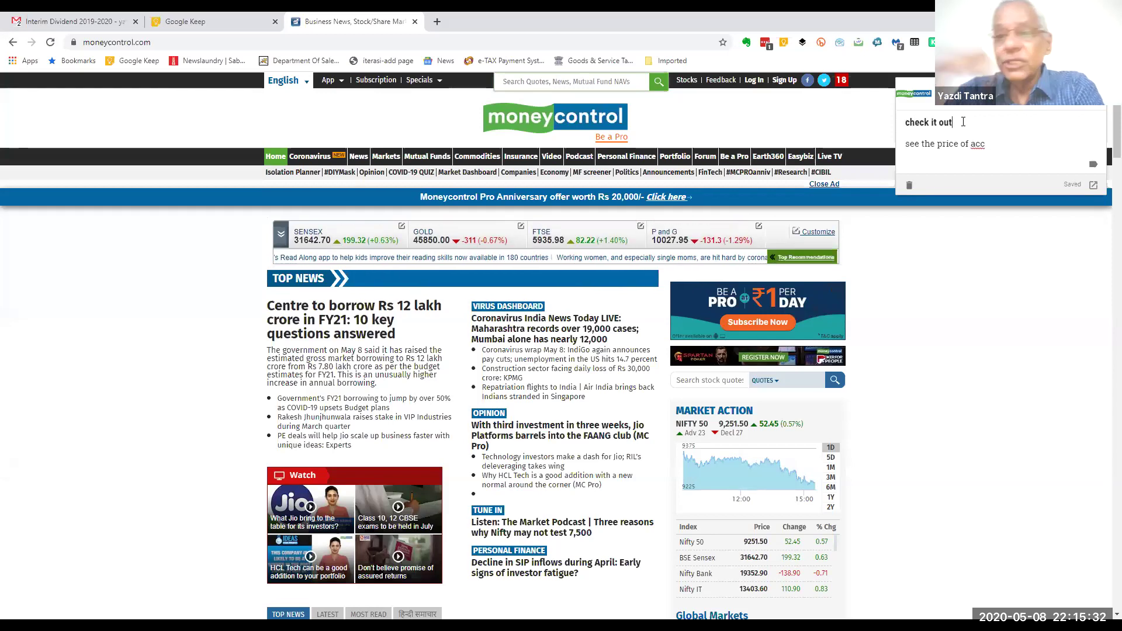
Return to Google Keep, follow the "check it out" note's link to Moneycontrol, and close both Moneycontrol pages
left_click(206, 24)
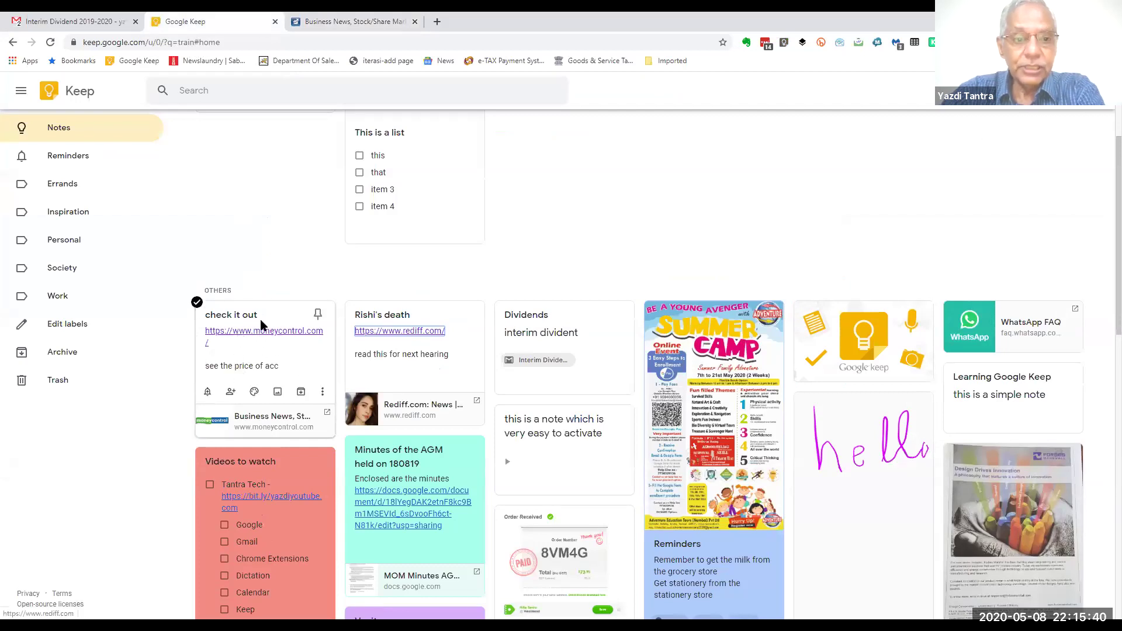
left_click(275, 338)
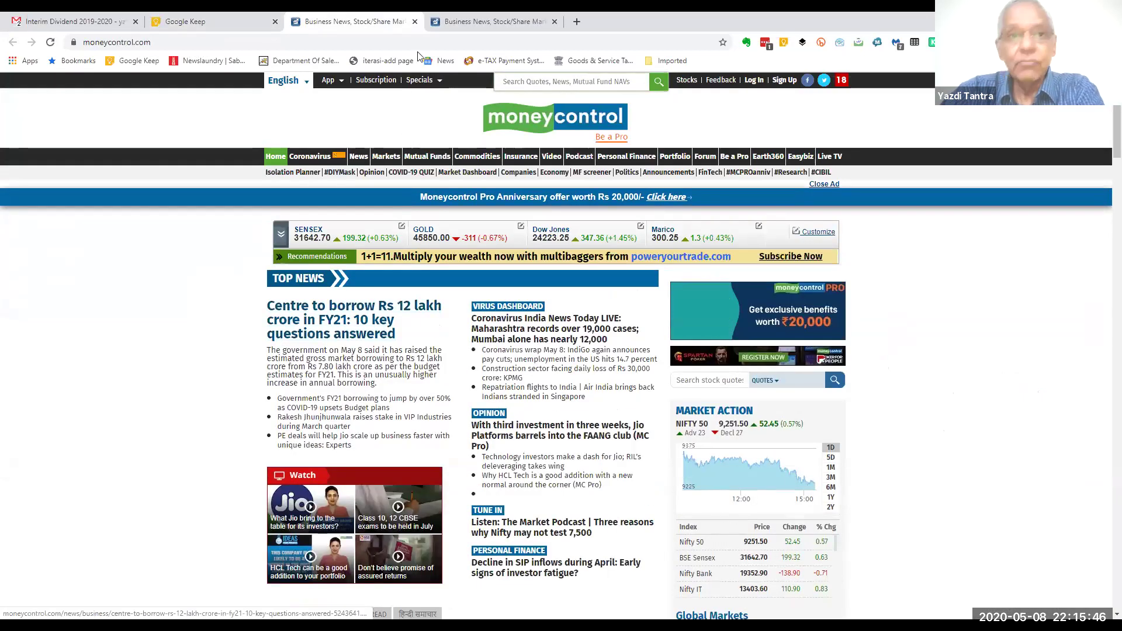
left_click(415, 21)
left_click(415, 21)
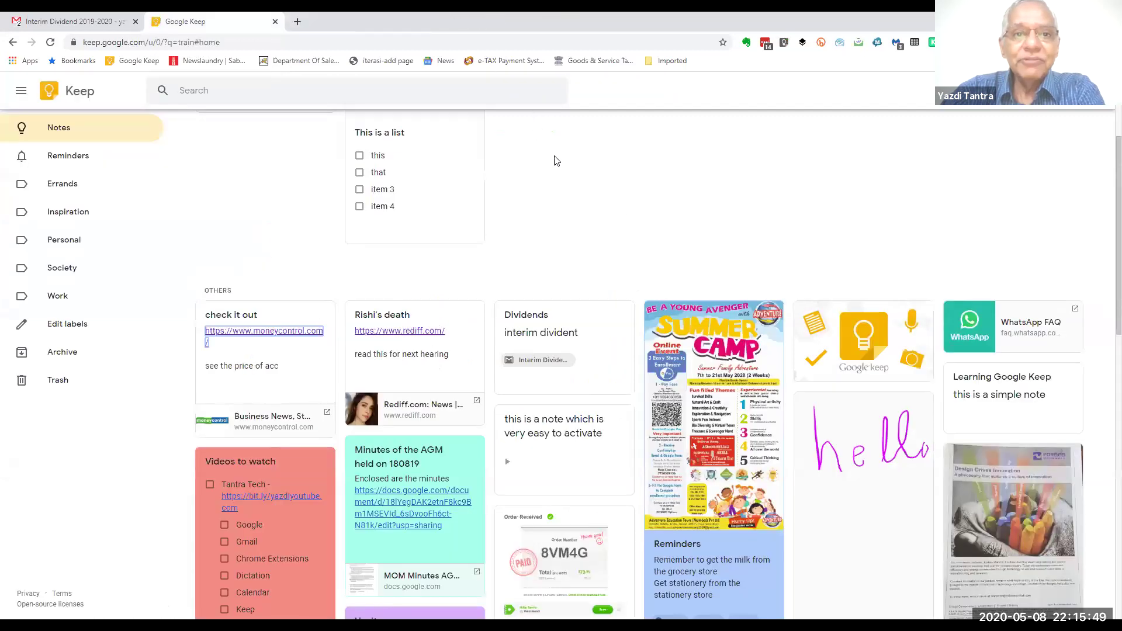
left_click(1092, 362)
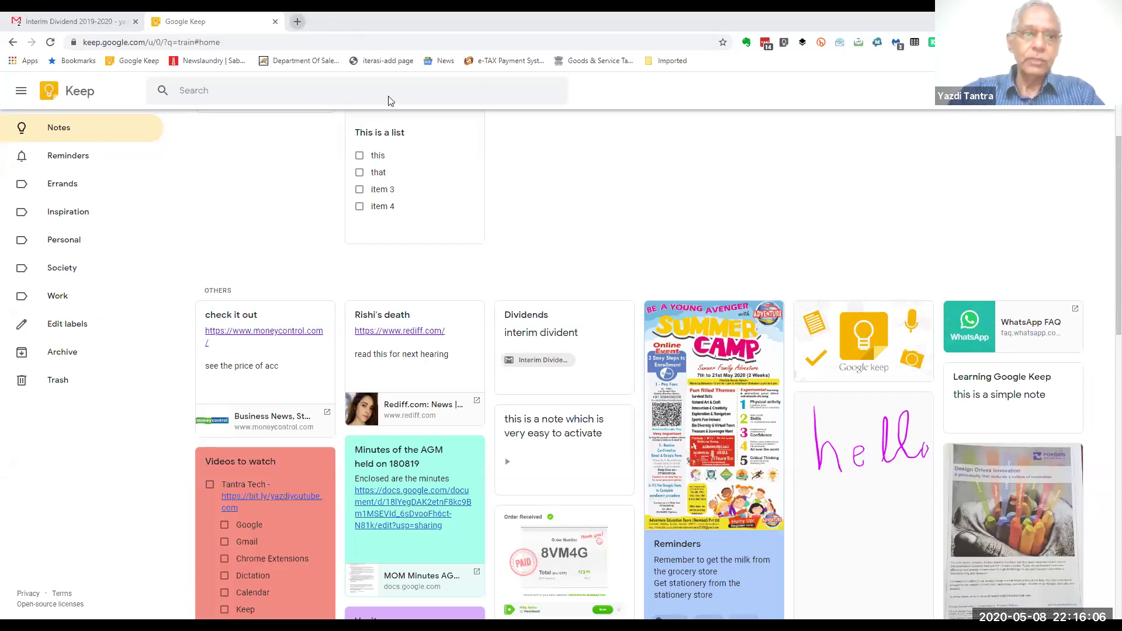
Search Google for "google keep chrome extension" in a new browser tab
key("ctrl+t")
type("google")
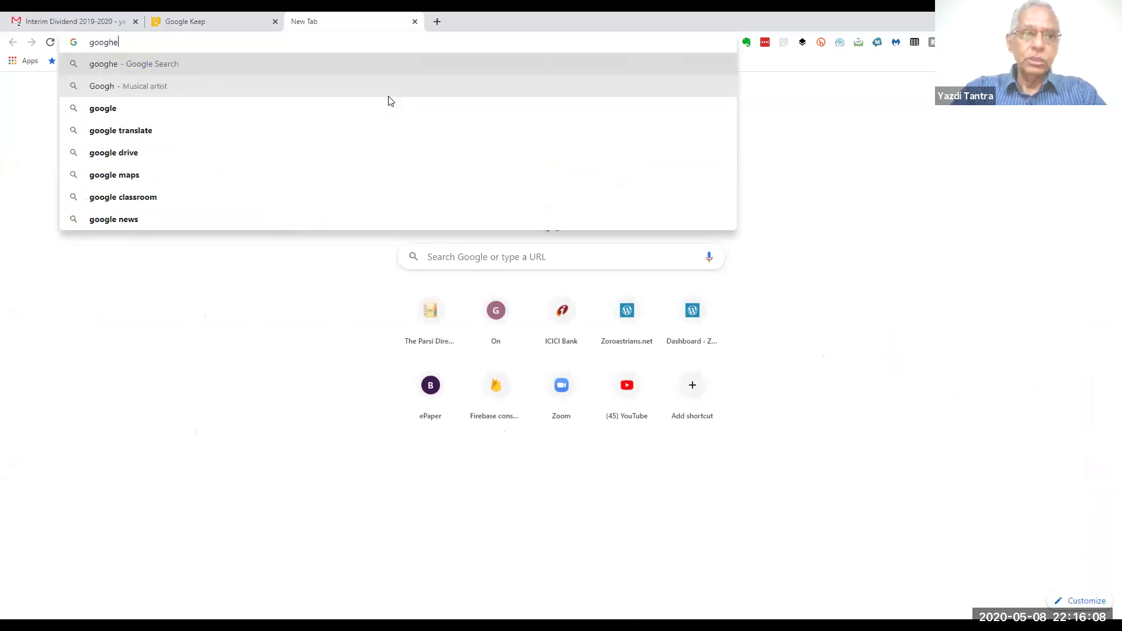
key("BackSpace")
type("e keep")
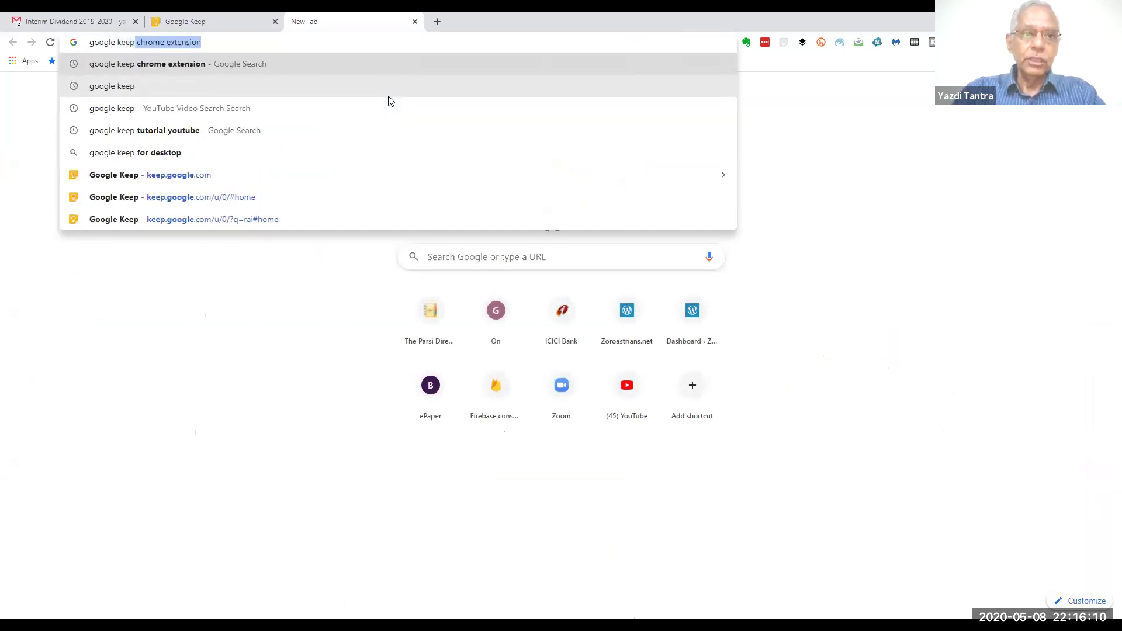
key("Right")
key("Return")
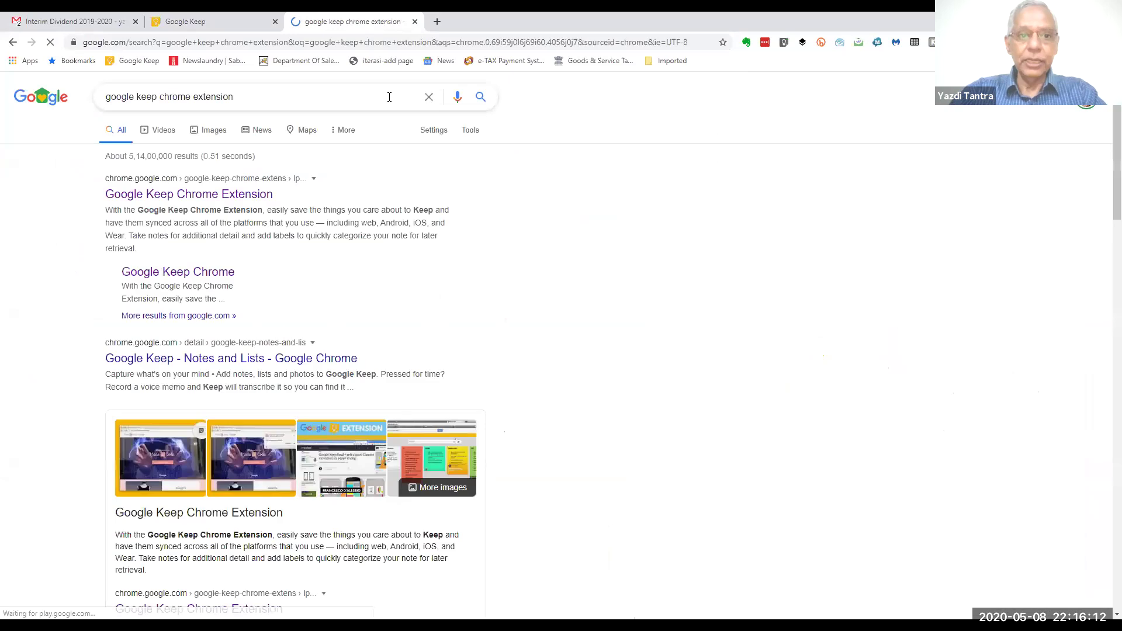
View the Google Keep Chrome Extension's Chrome Web Store page, and close it along with the search results
left_click(147, 197)
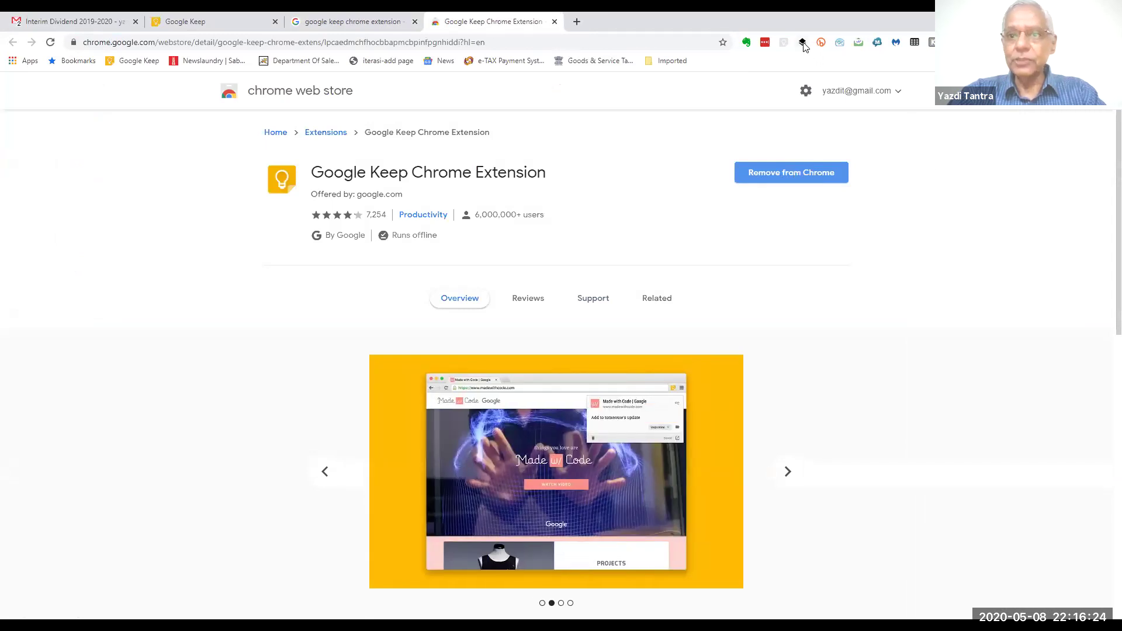
left_click(555, 22)
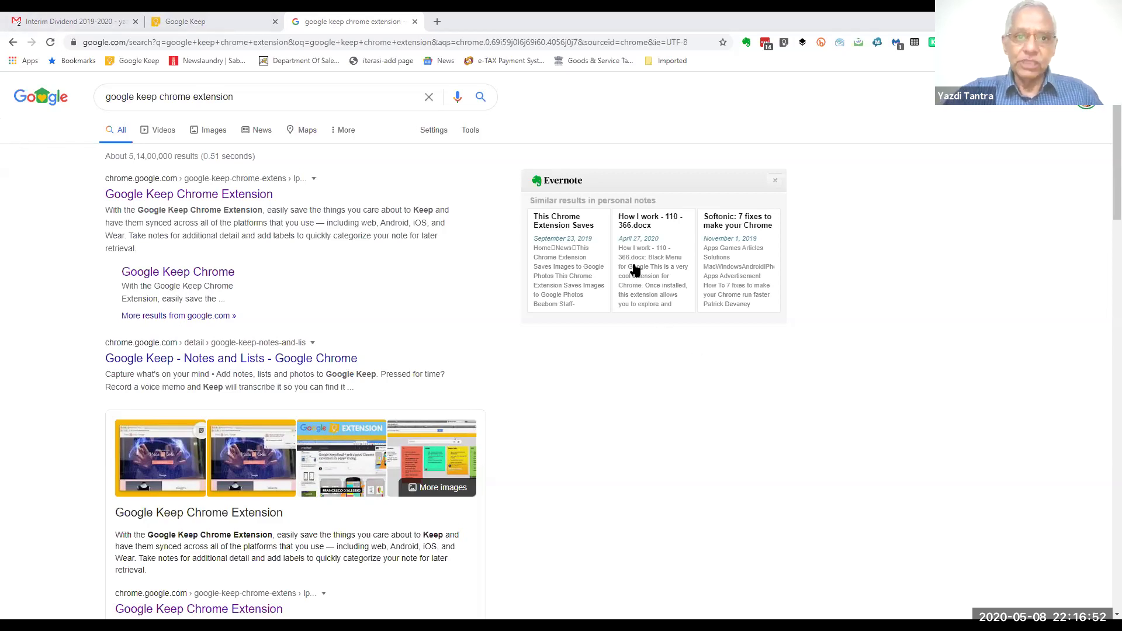
left_click(414, 24)
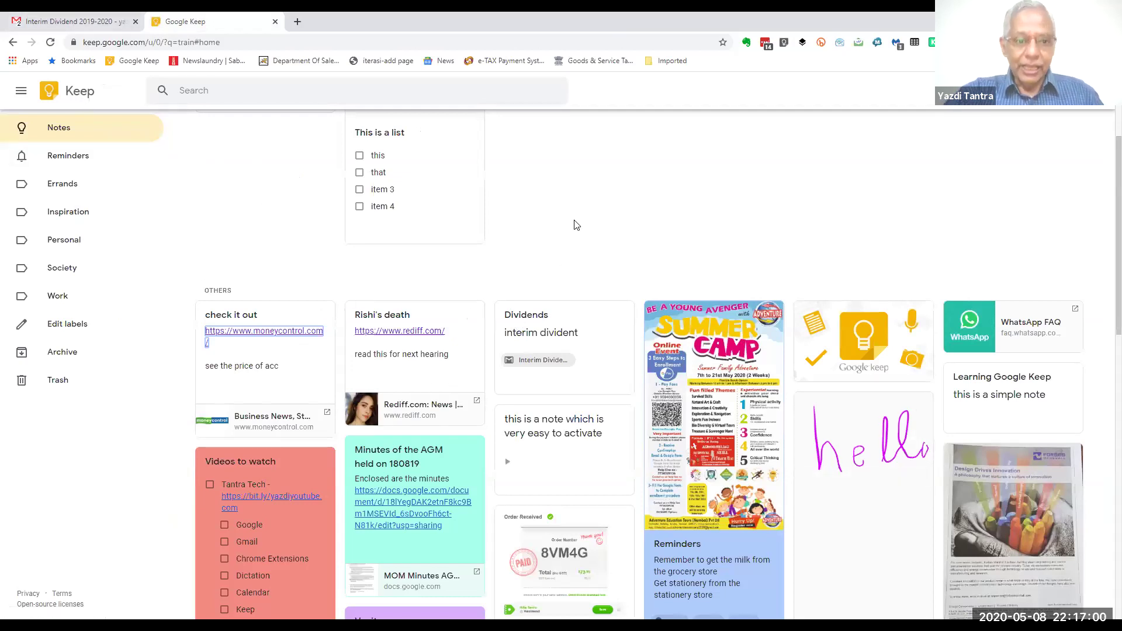
Search the Keep notes for "minutes"
scroll(582, 221, "down", 2)
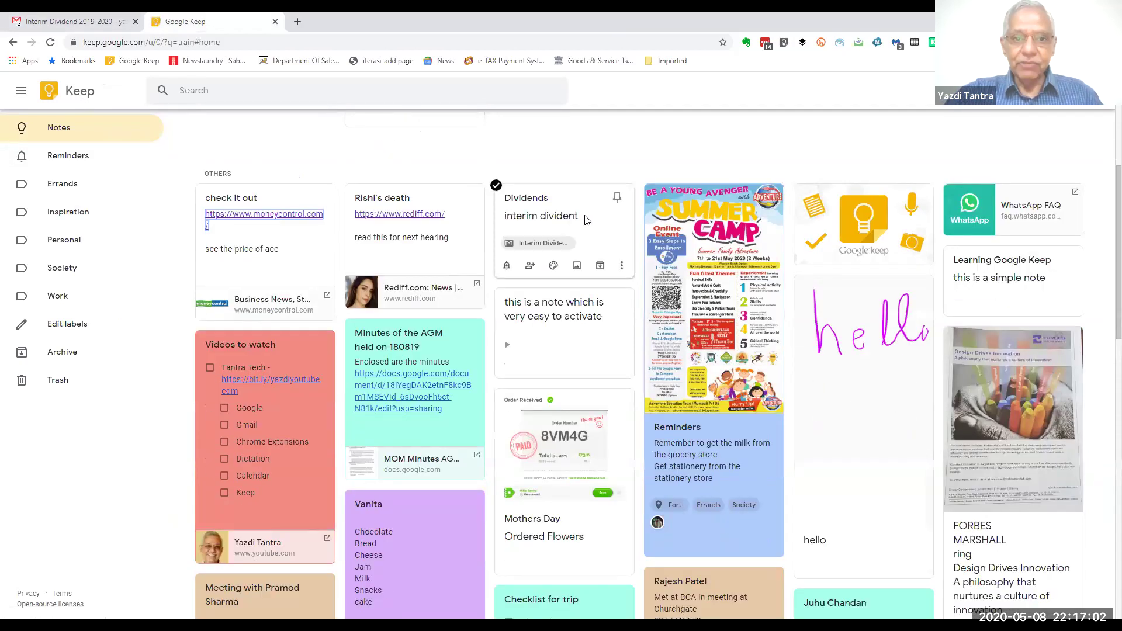
scroll(587, 221, "down", 2)
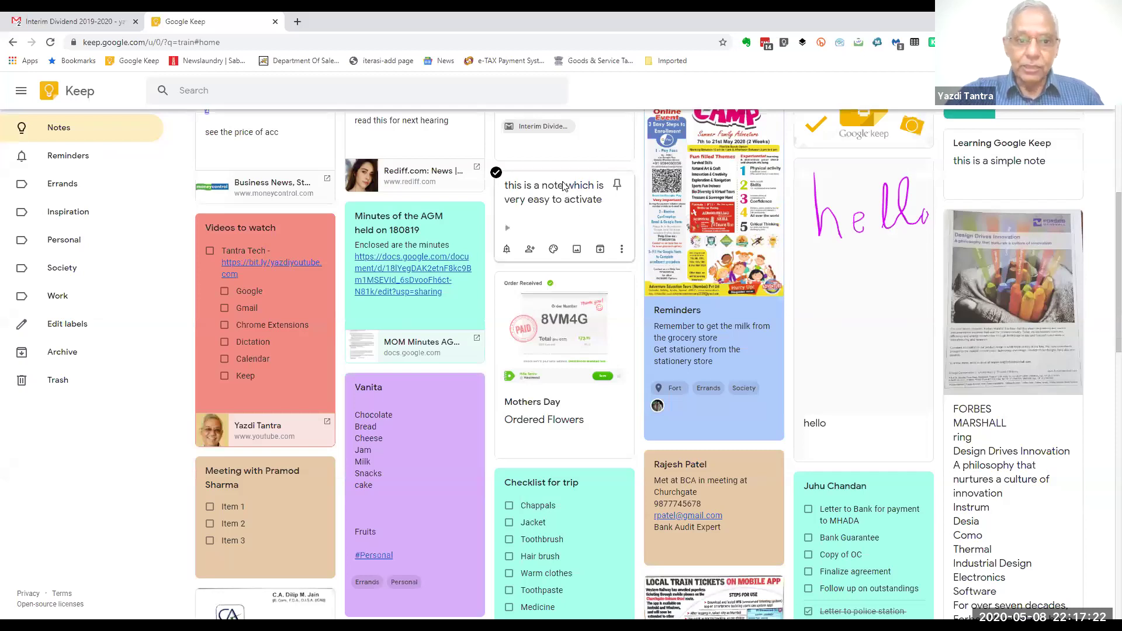
scroll(563, 185, "up", 6)
scroll(565, 186, "down", 7)
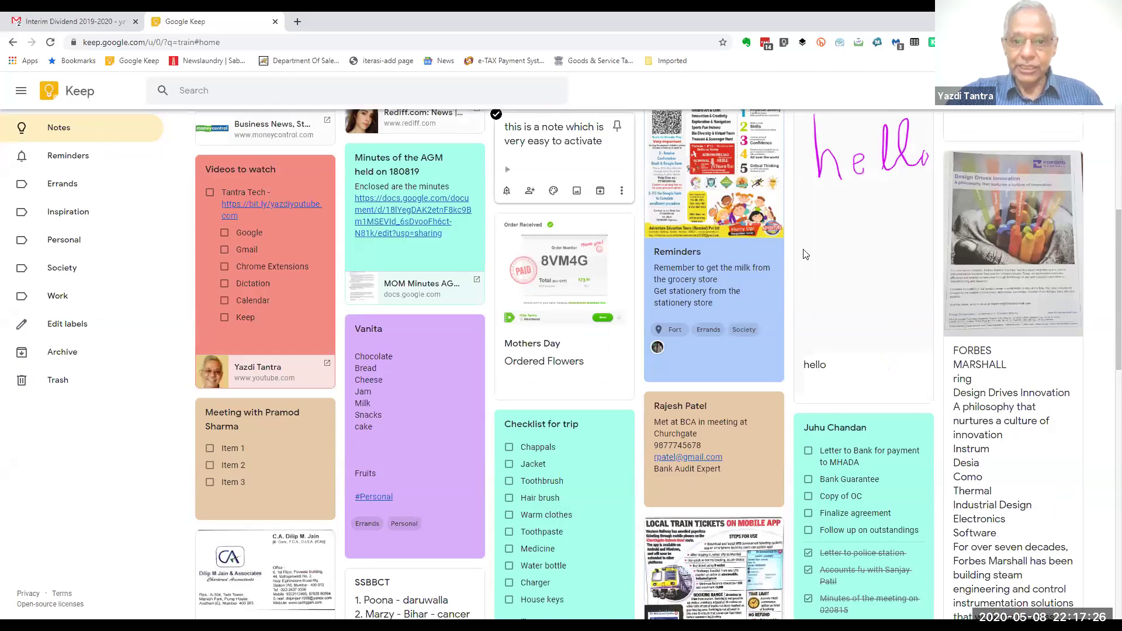
scroll(806, 246, "down", 3)
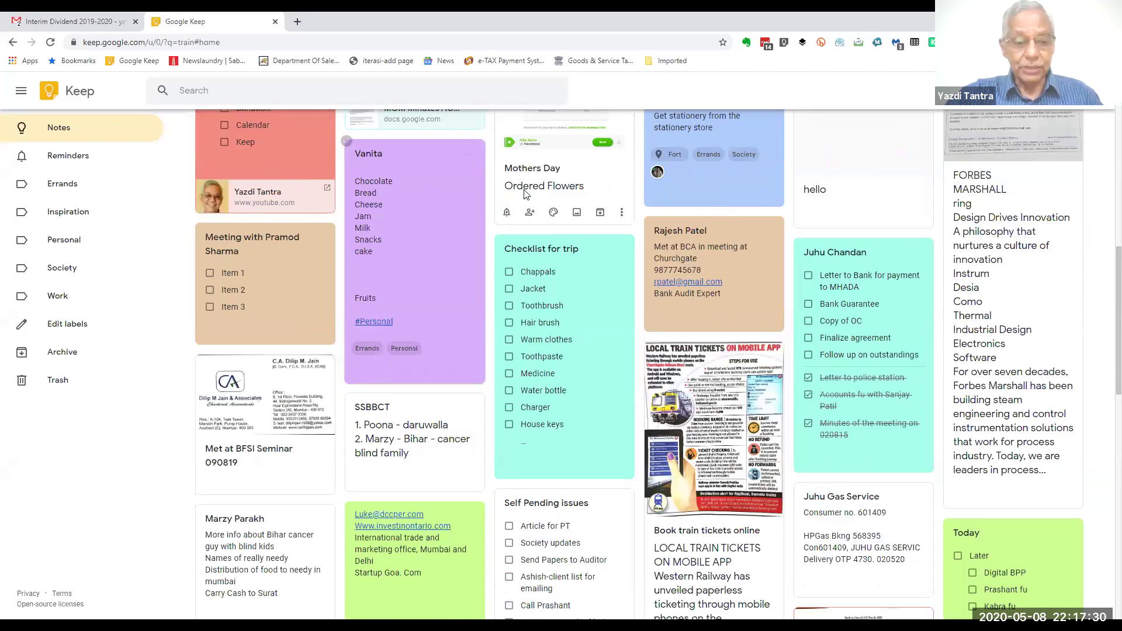
scroll(560, 173, "up", 5)
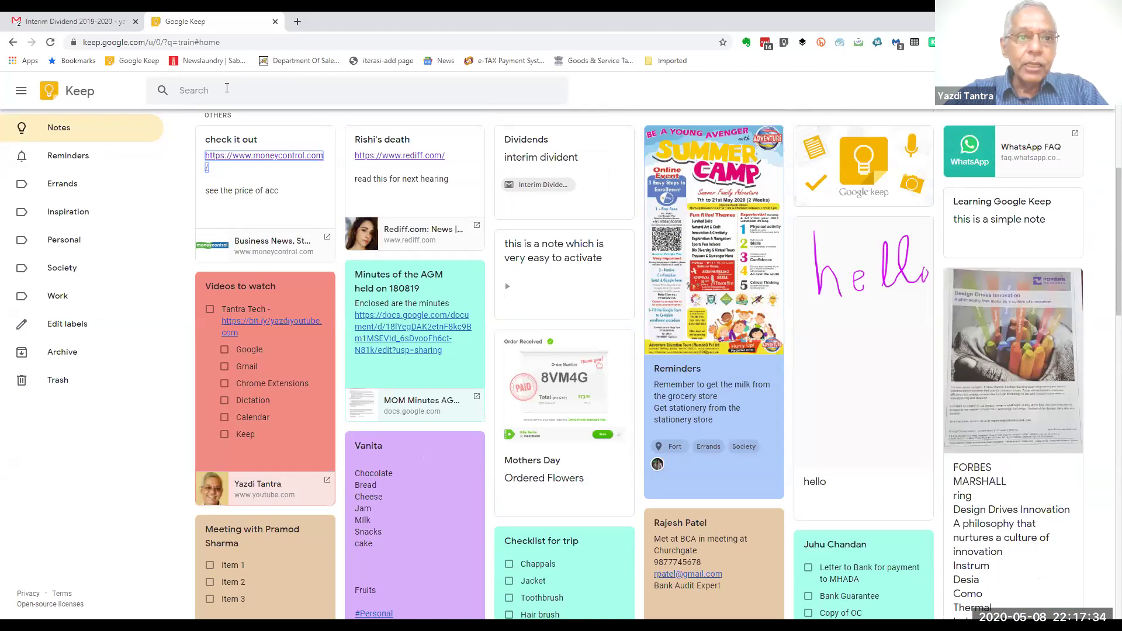
left_click(232, 89)
type("minutes")
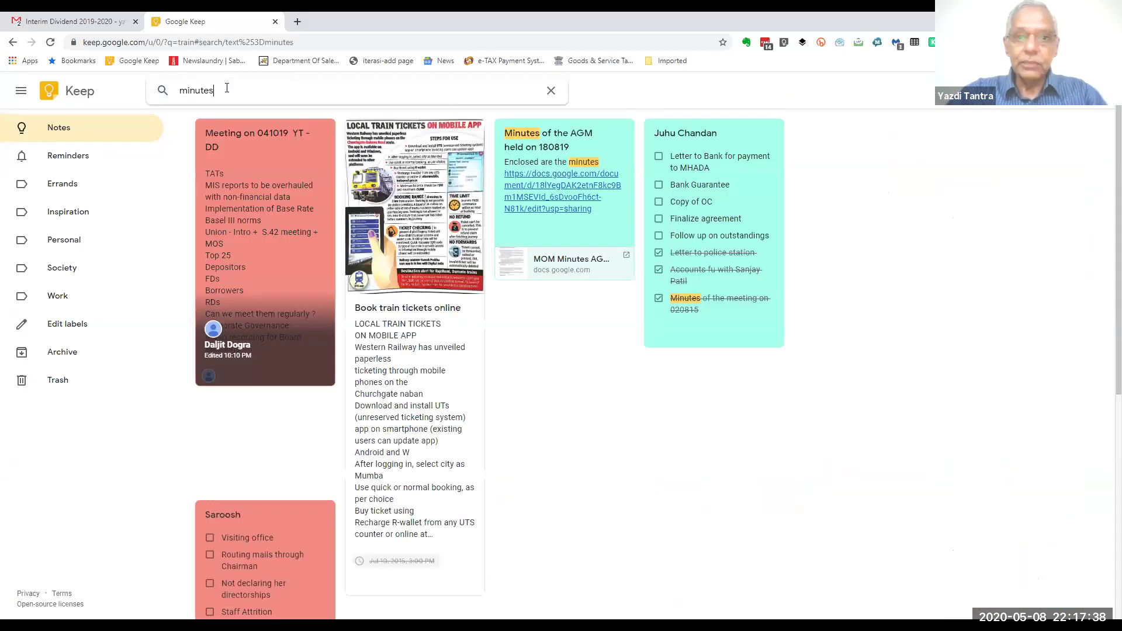
Open the document linked in the "Minutes of the AGM held on 180819" note, and close both the document and the note
left_click(566, 141)
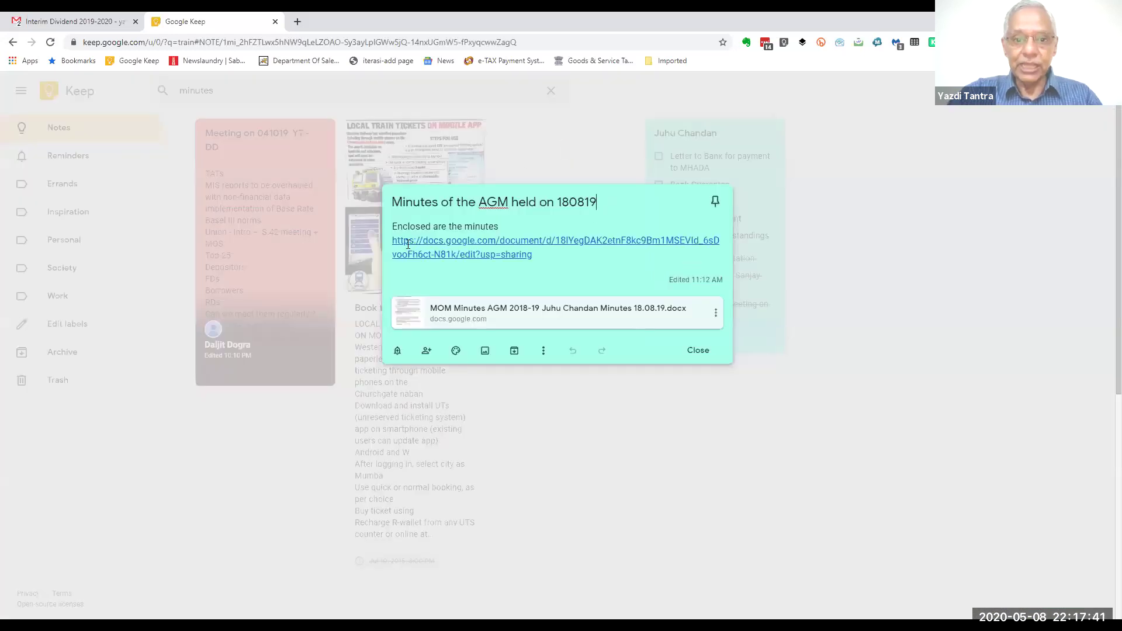
left_click(477, 241)
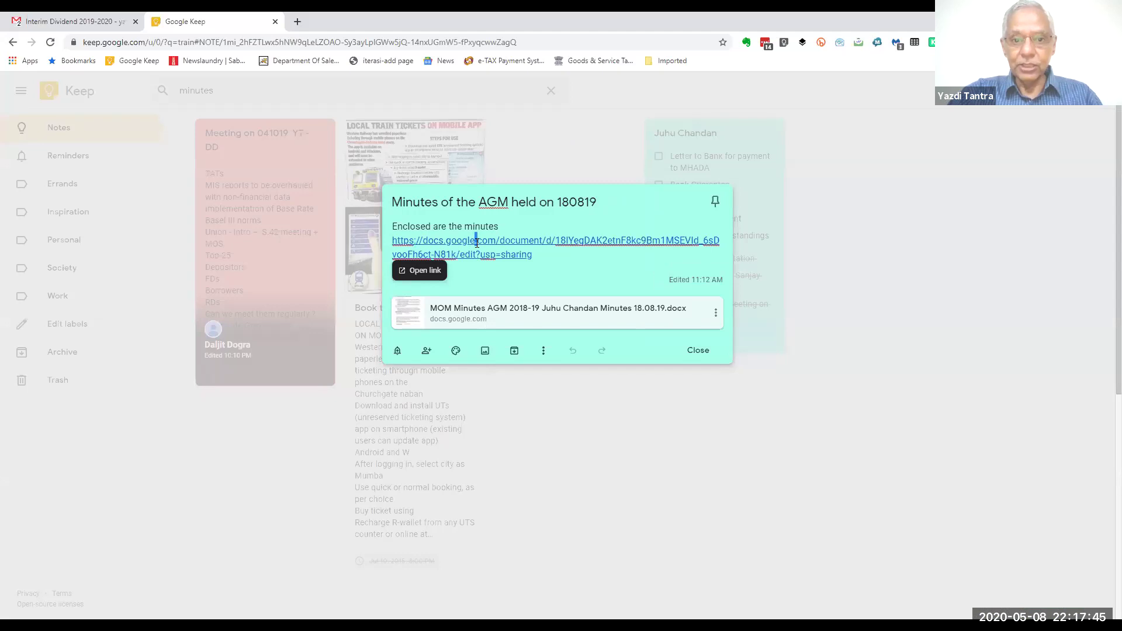
left_click(425, 269)
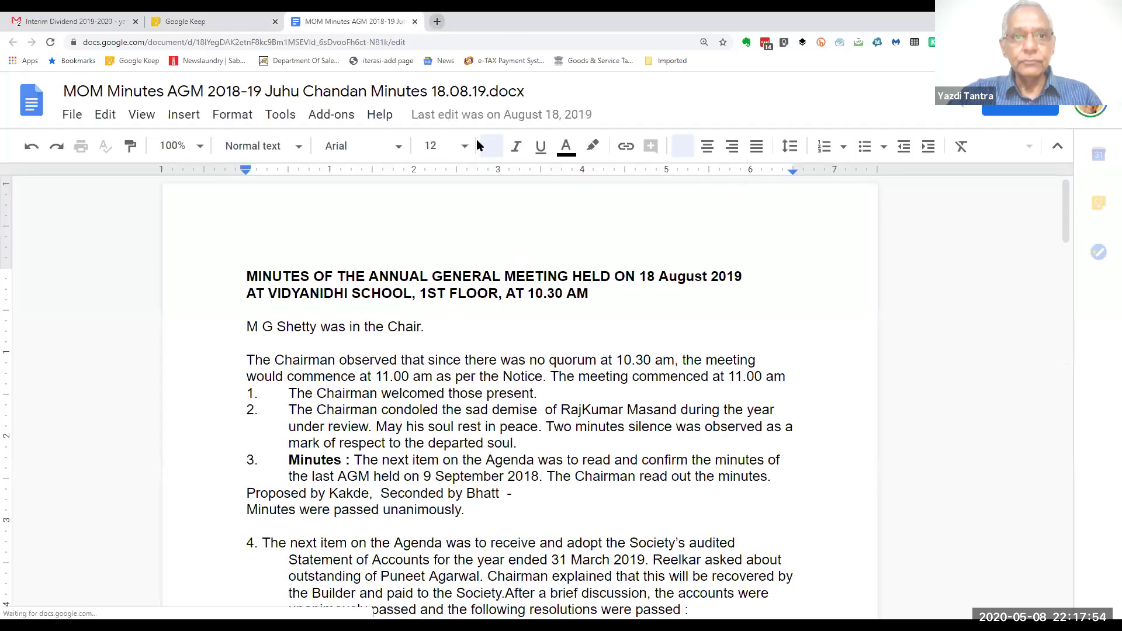
key("ctrl+w")
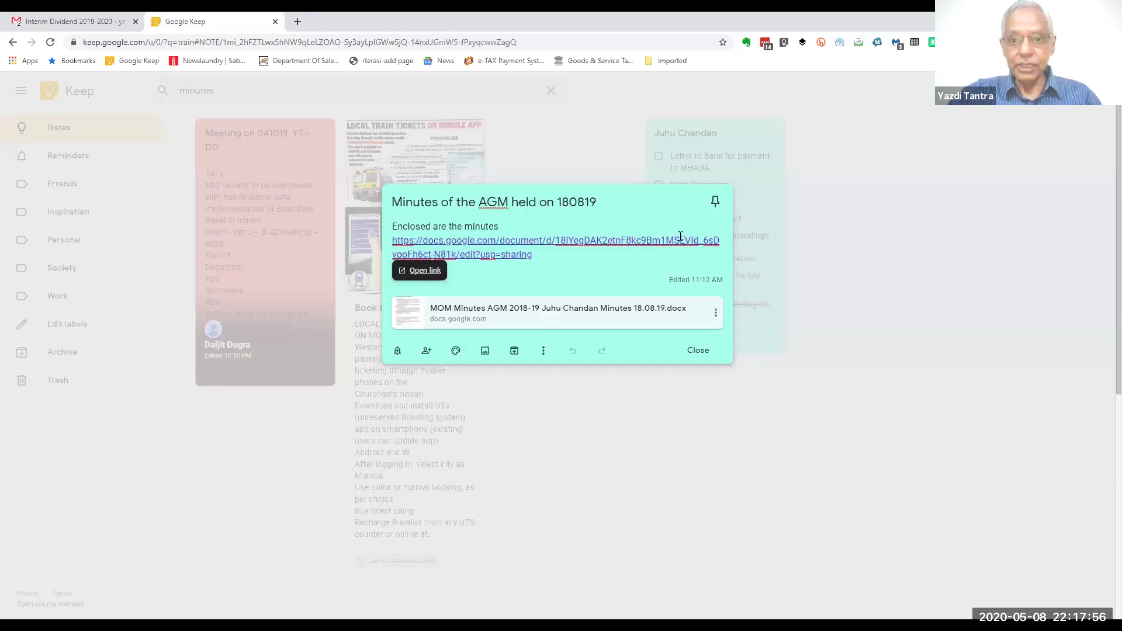
left_click(699, 350)
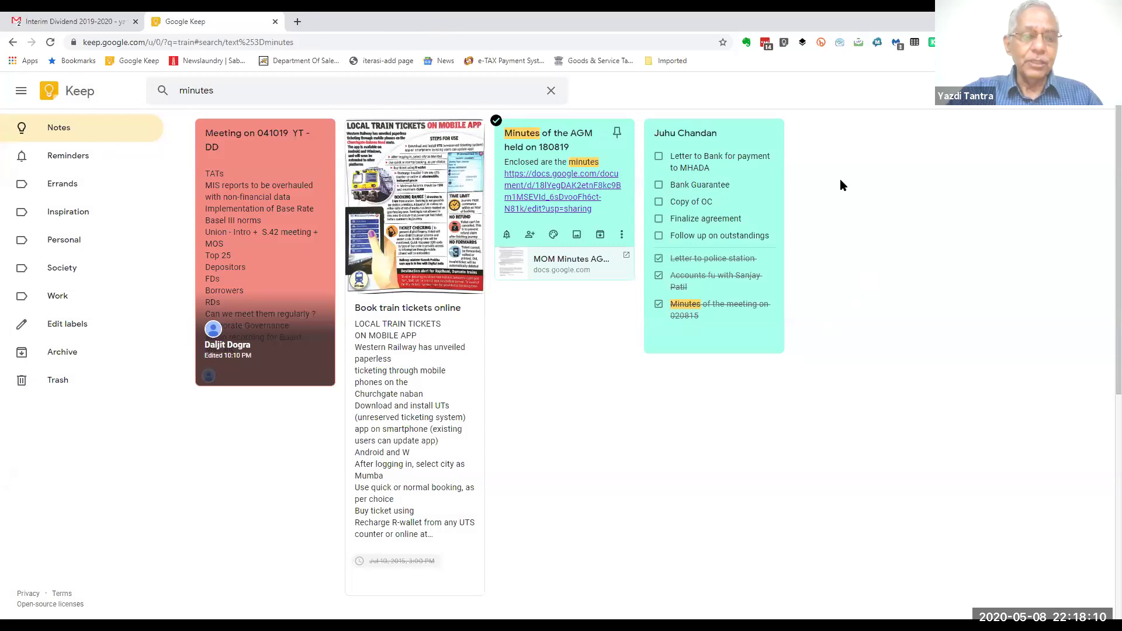
Return to the full notes view and unpin the "Remember to read this tomorrow" and "This is a list" notes
left_click(51, 128)
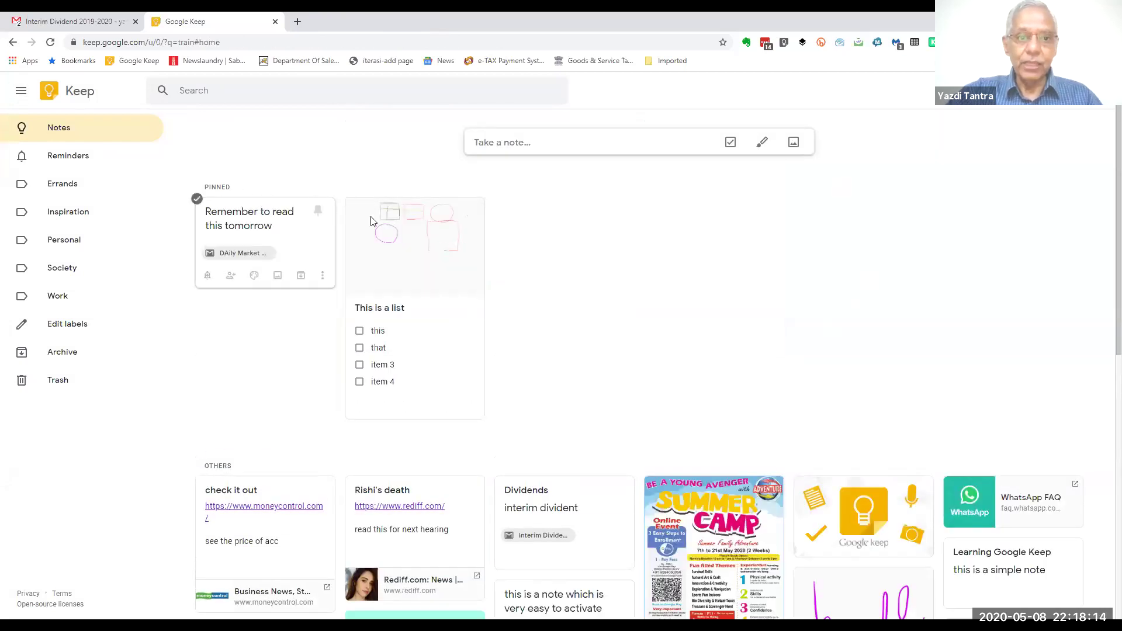
left_click(318, 211)
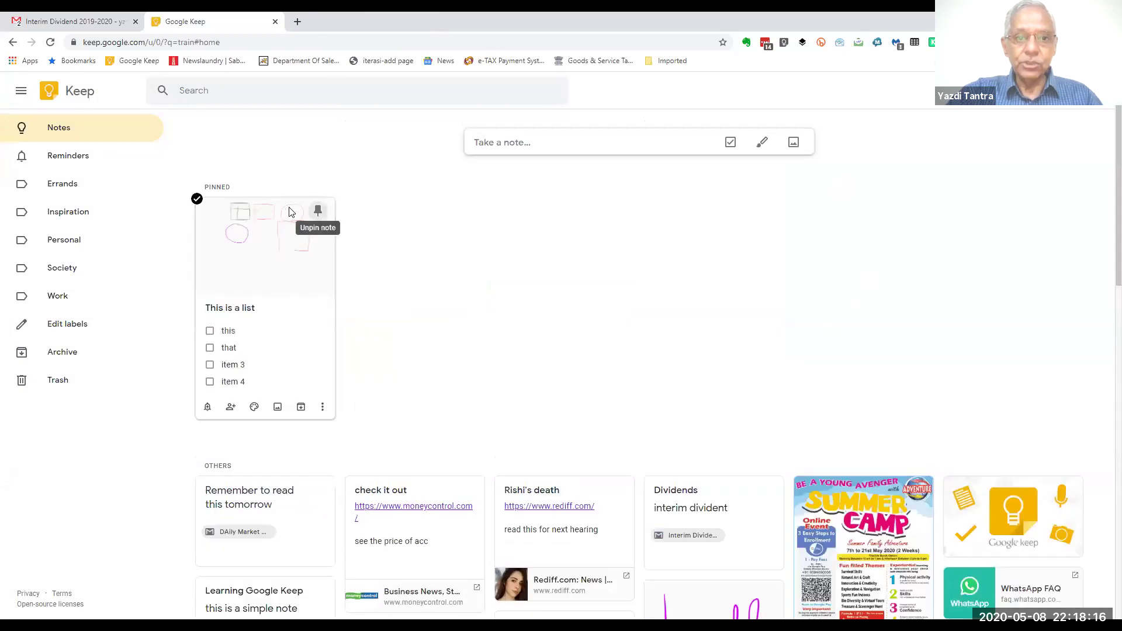
left_click(317, 211)
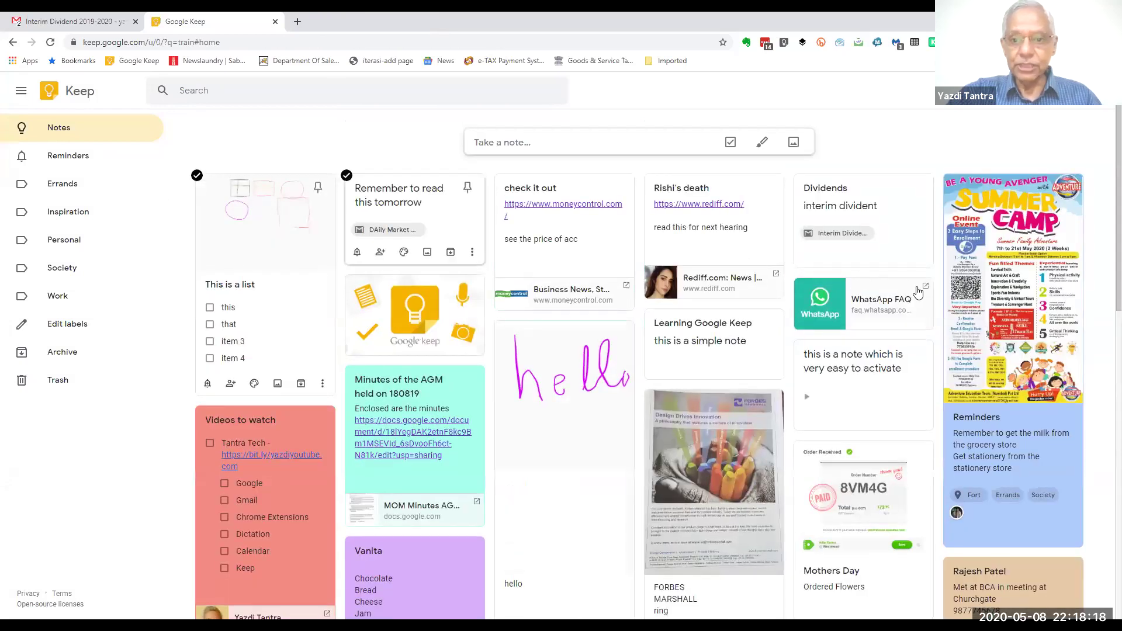
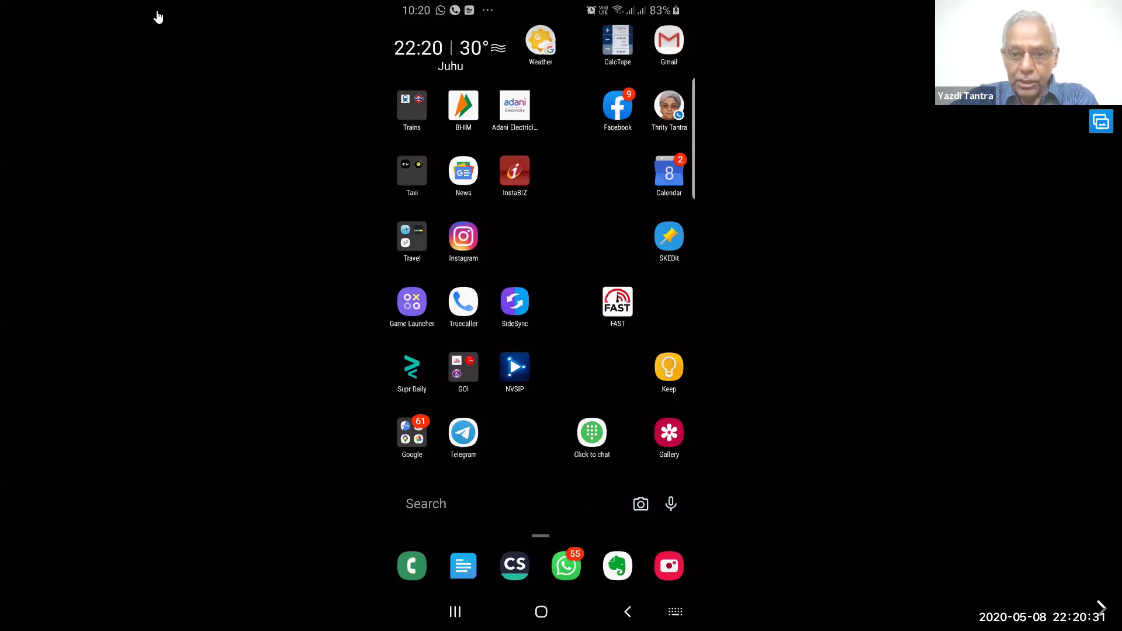
Open Keep on the mirrored phone, start a blank text note, and leave it empty to return to the notes list
left_click(669, 367)
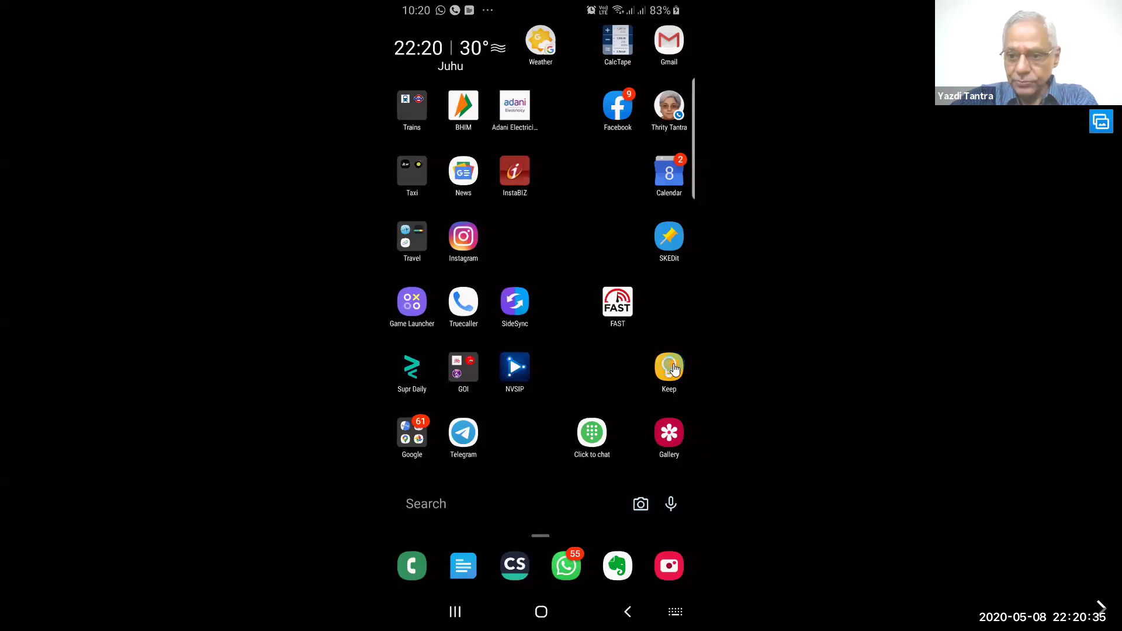
left_click(674, 367)
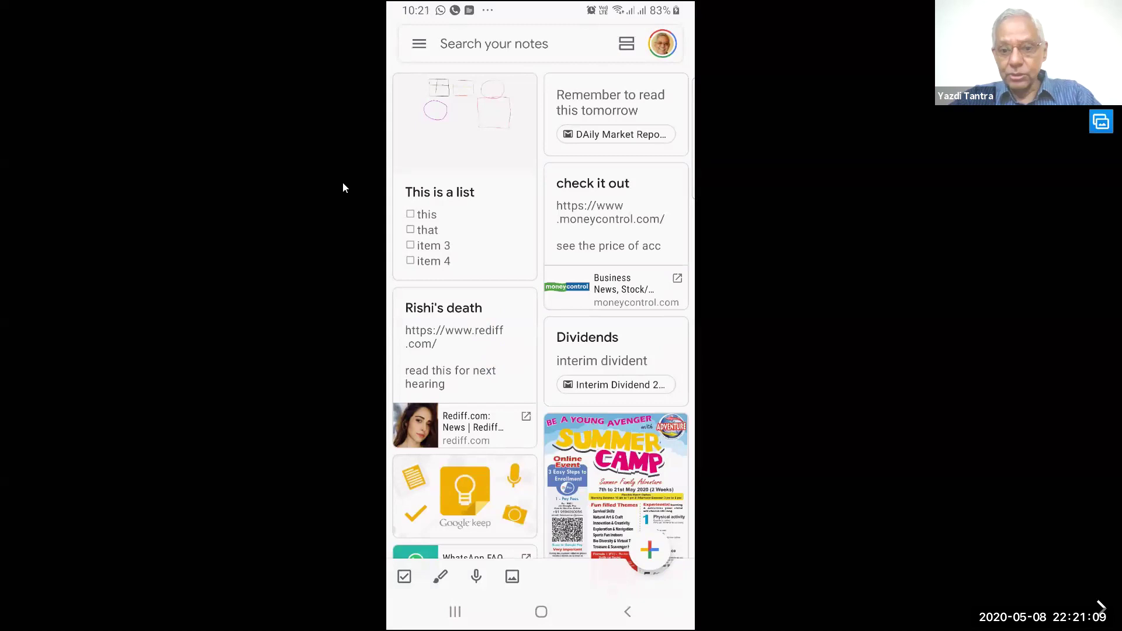
left_click(653, 551)
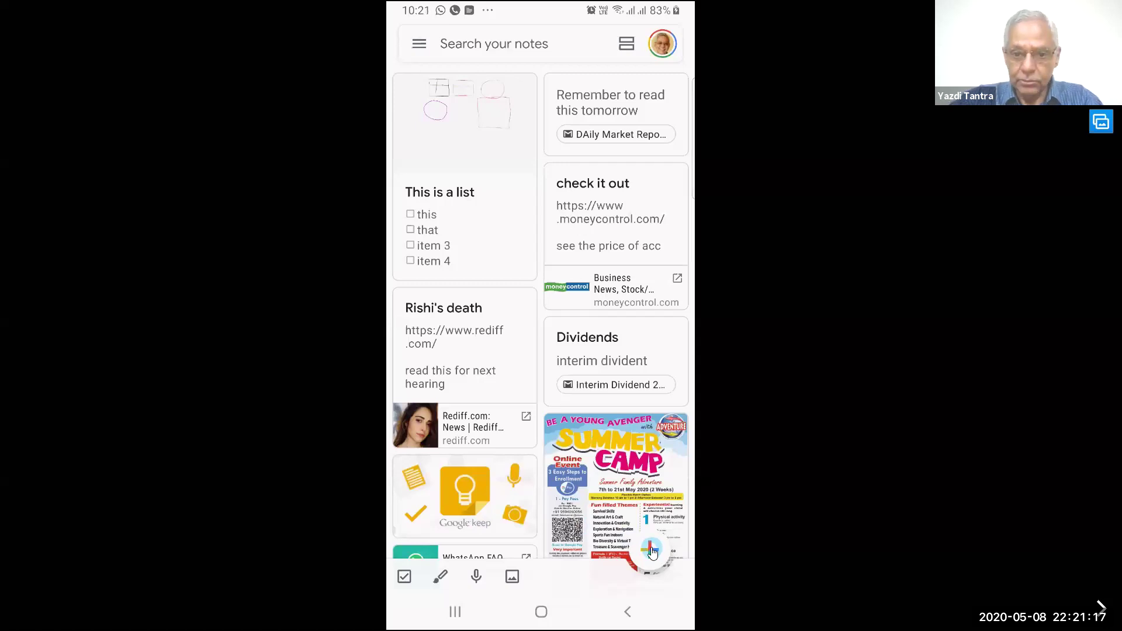
left_click(653, 551)
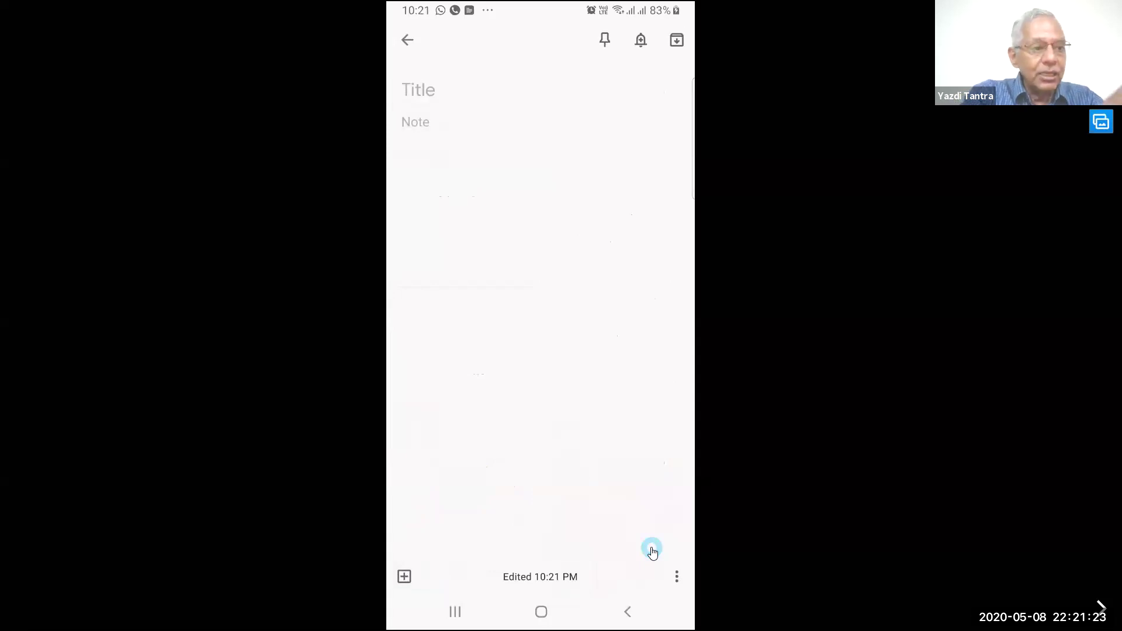
right_click(653, 551)
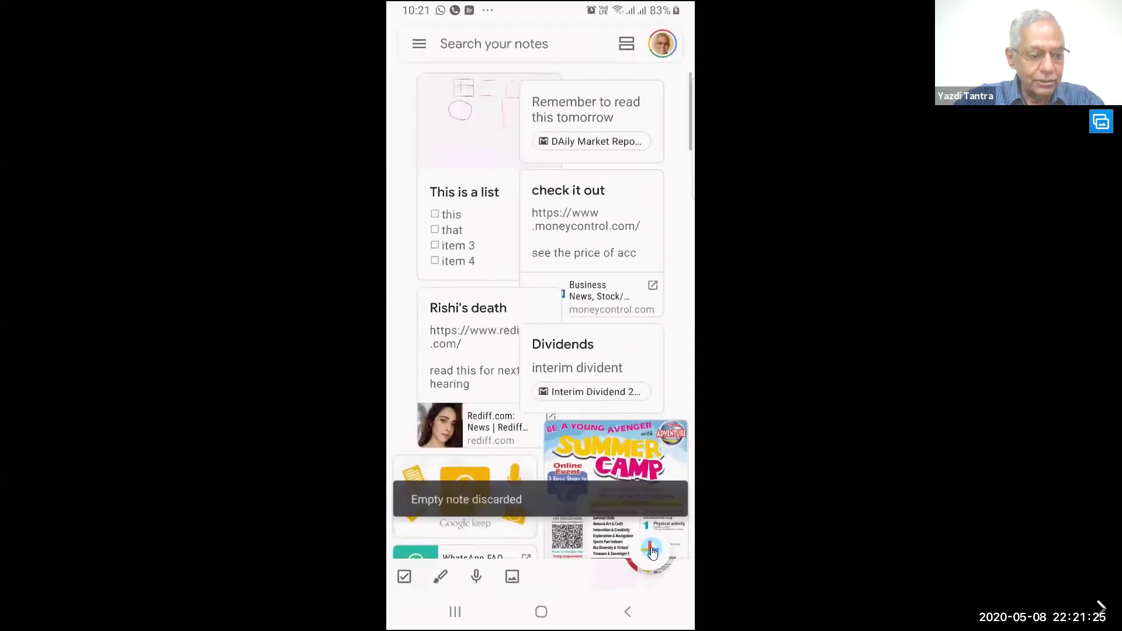
Record a voice note giving a simple example of taking a note orally, play its audio, and return to the notes list
left_click(402, 577)
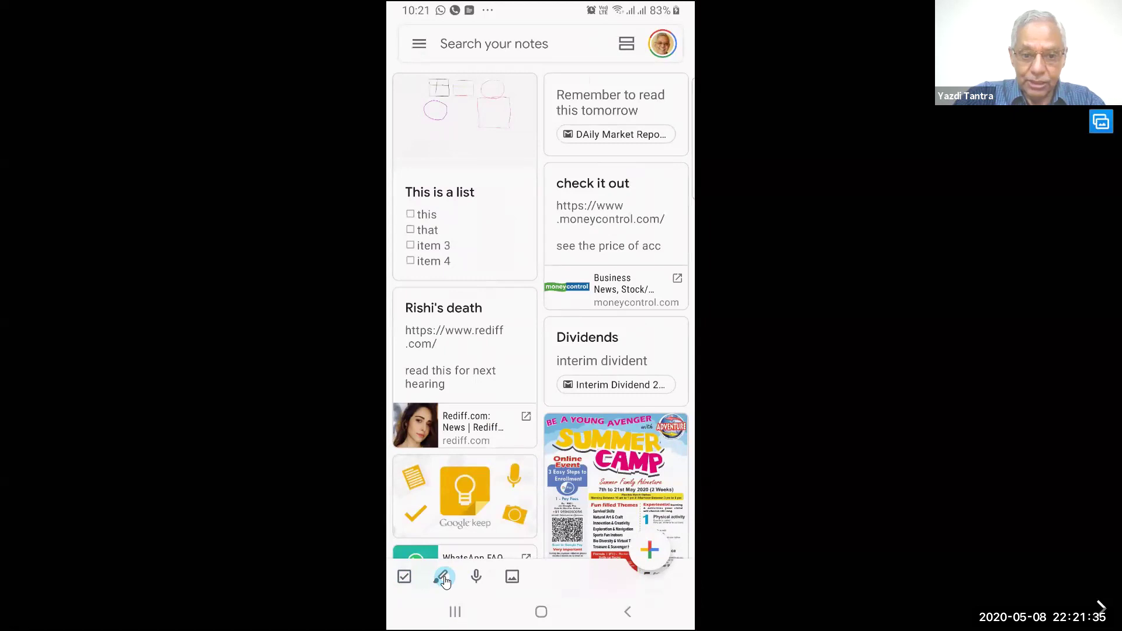
left_click(475, 579)
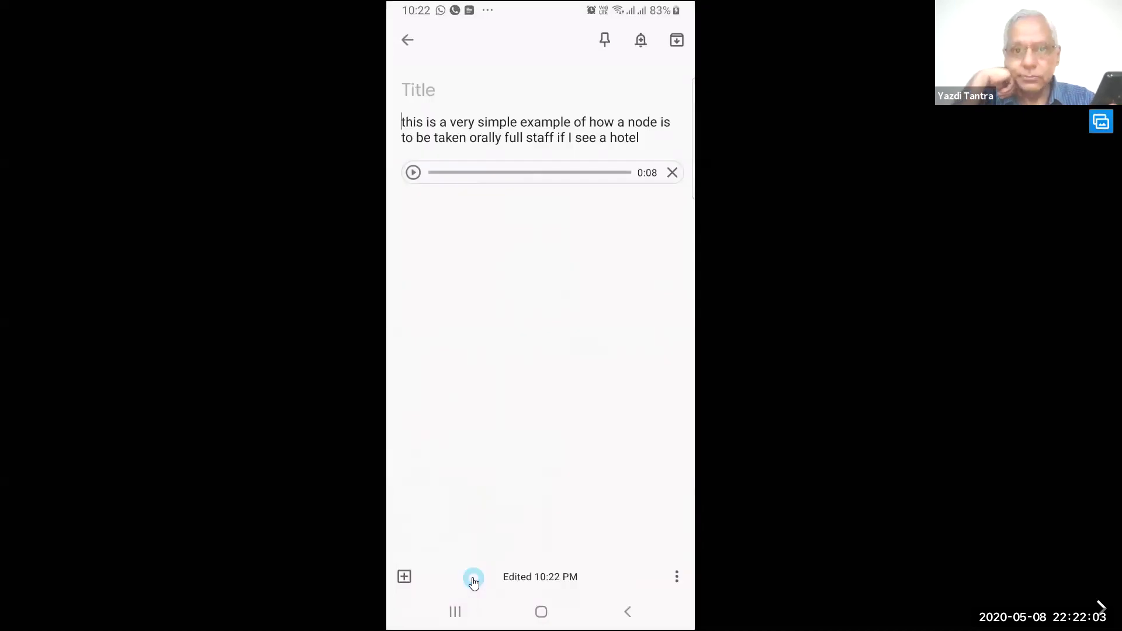
mouse_move(473, 581)
left_mouse_down()
mouse_move(491, 568)
mouse_move(430, 334)
left_mouse_up()
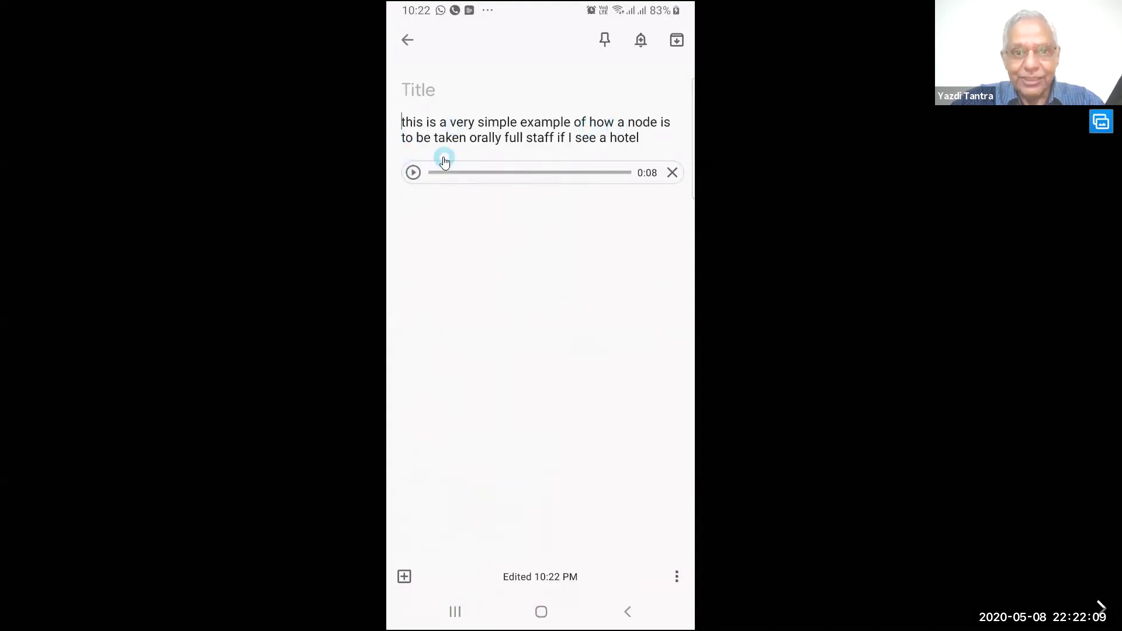
left_click(412, 173)
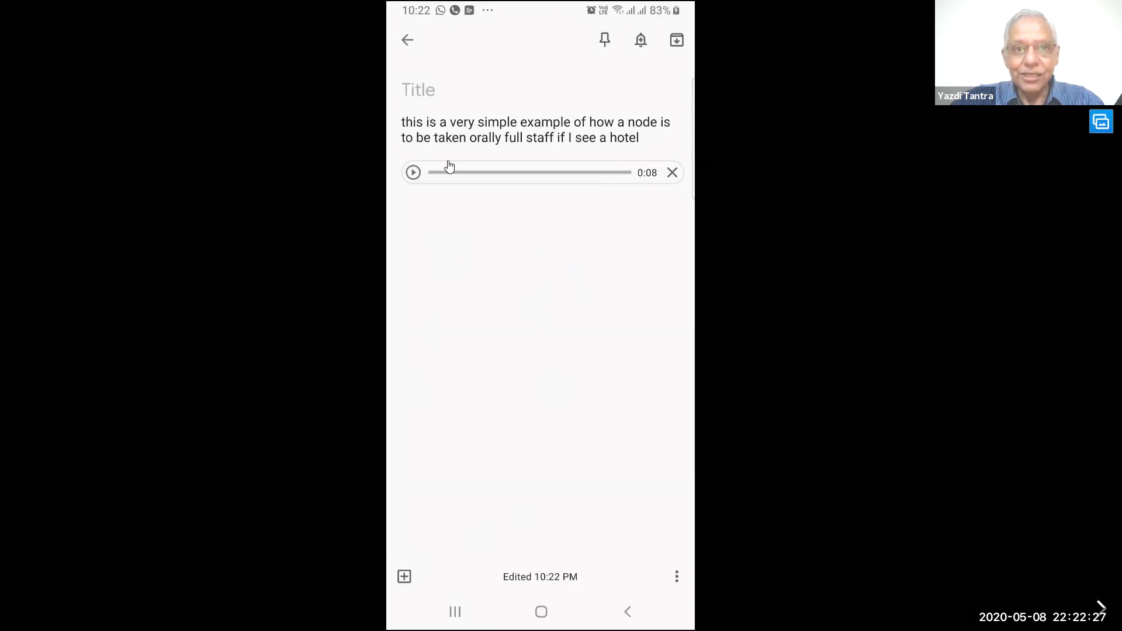
left_click(408, 40)
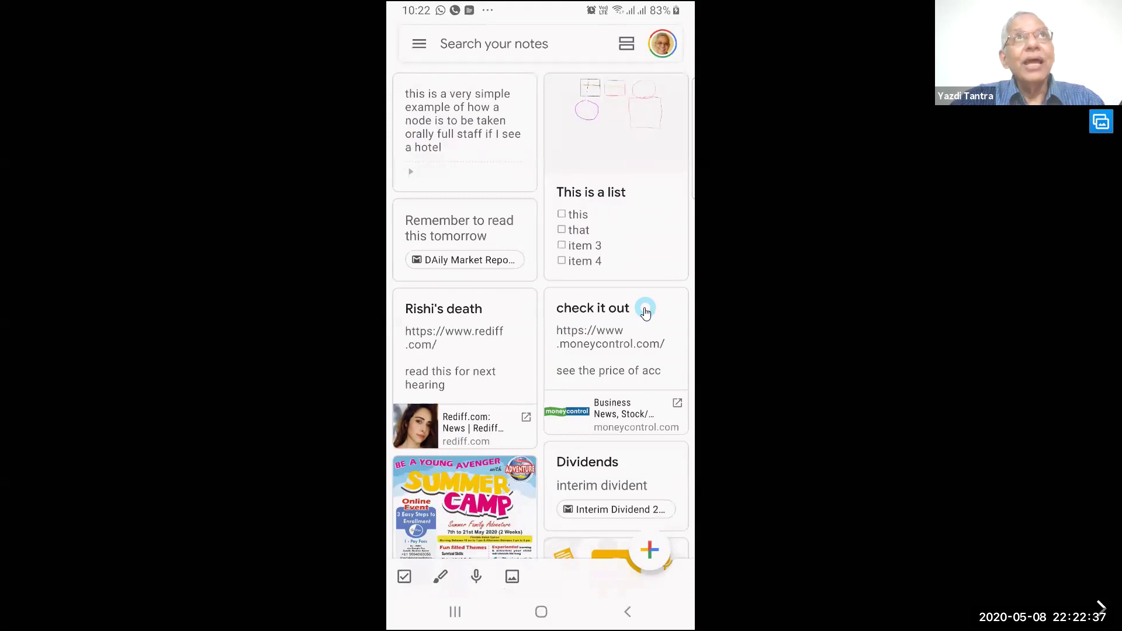
Record a second voice note about going to a meeting tomorrow at 10:00 a.m., and play its audio
scroll(646, 313, "down", 1)
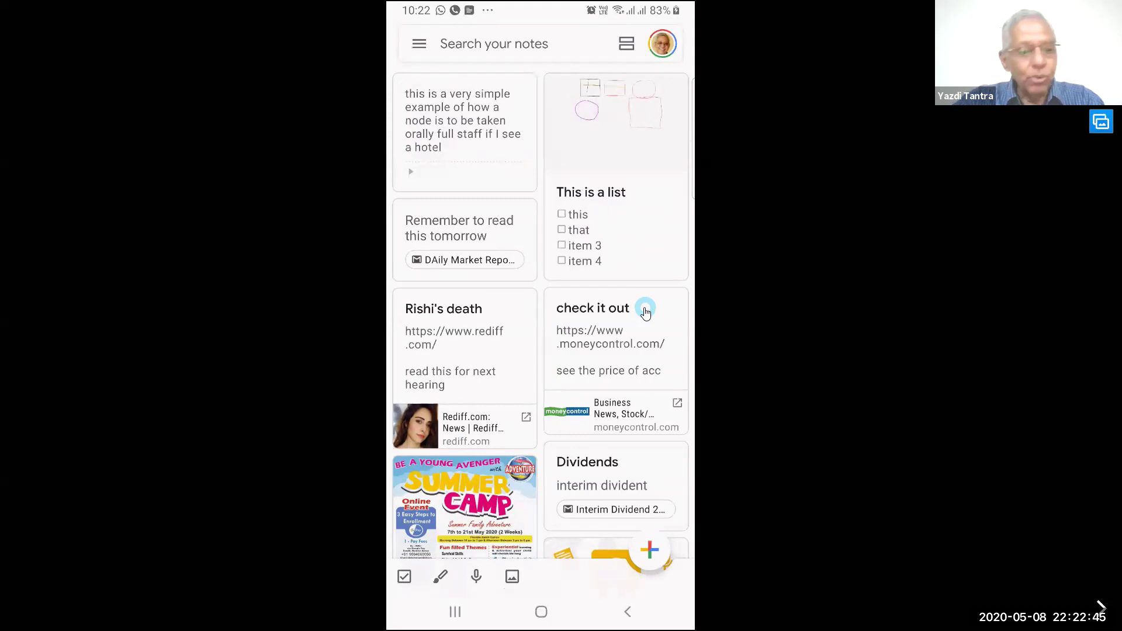
left_click(478, 578)
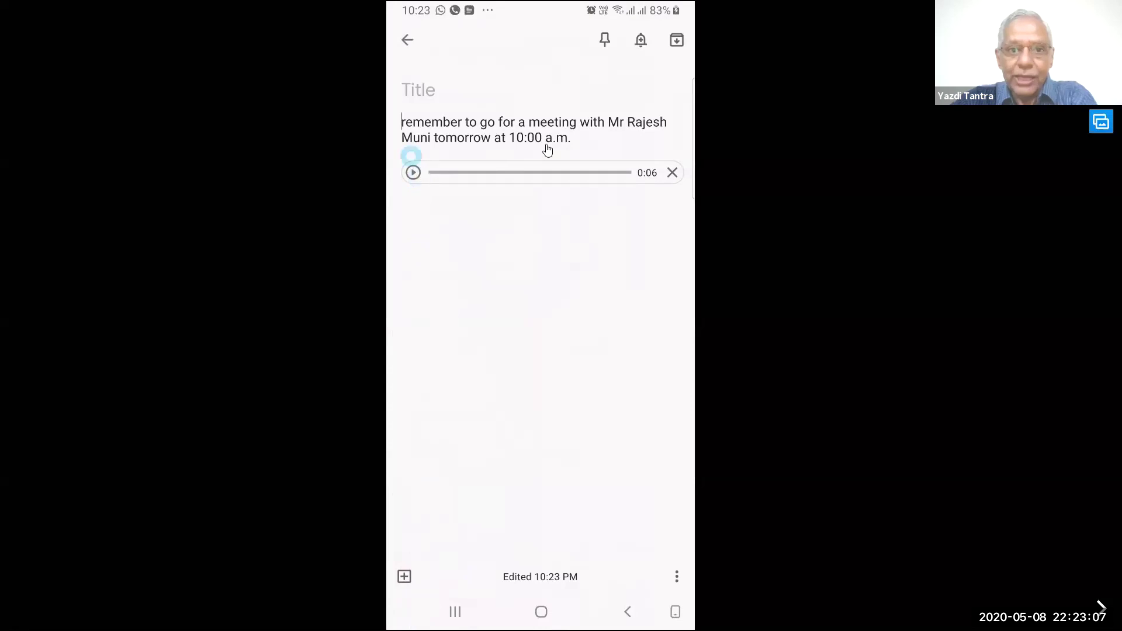
left_click(414, 175)
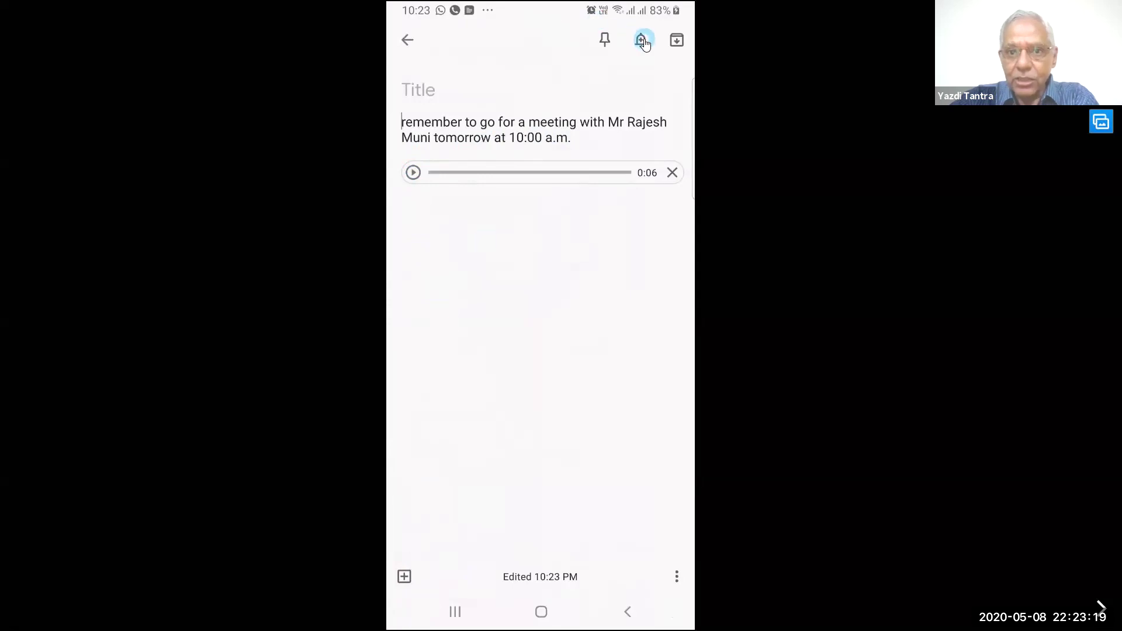
View the reminder options for the meeting voice note without saving a reminder, and leave the note
left_click(642, 41)
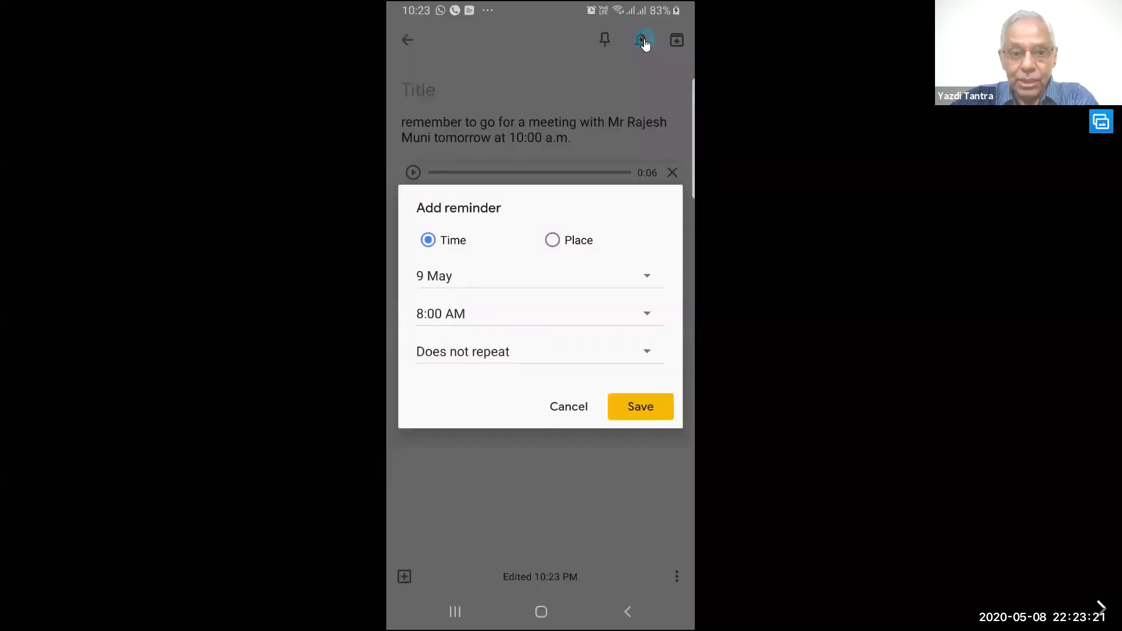
left_click(570, 408)
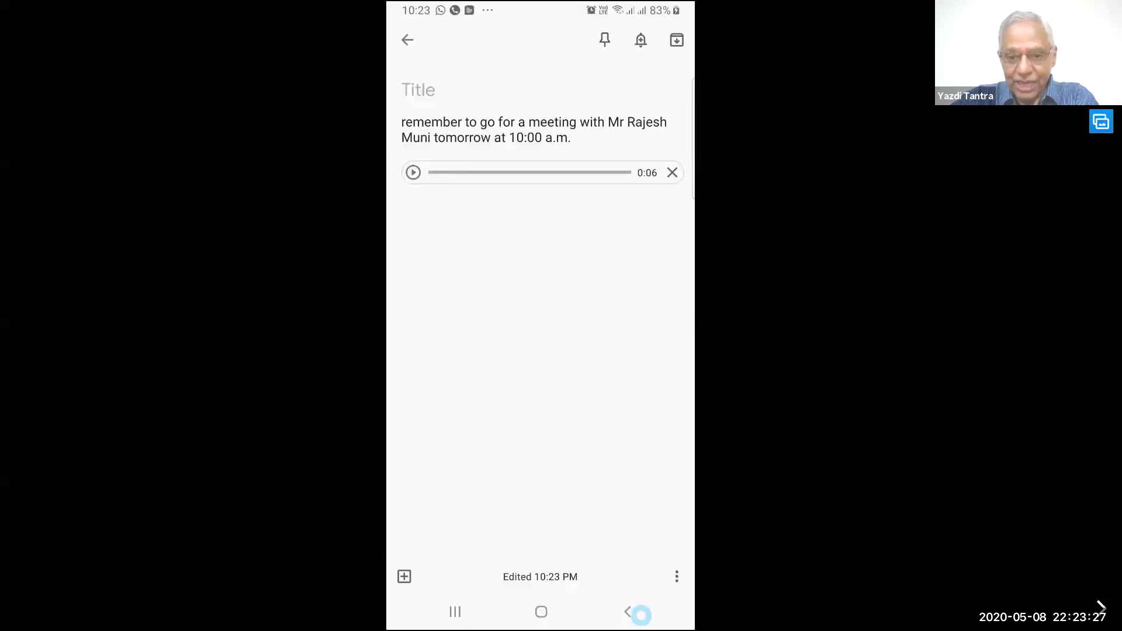
left_click(626, 611)
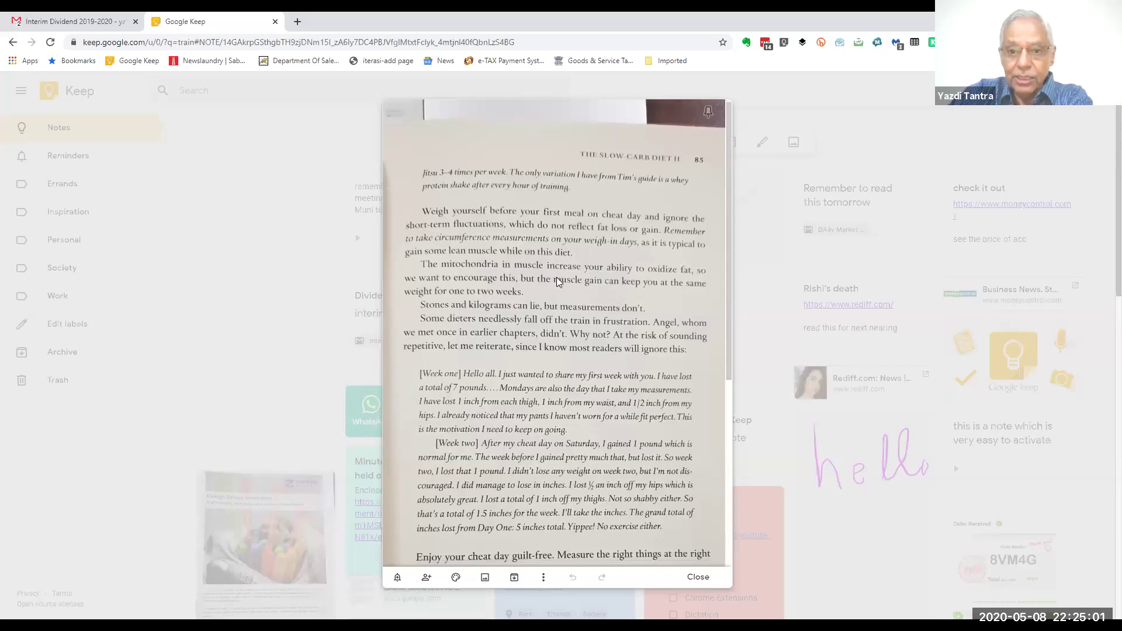
Grab the image text from the photographed book page in the open note
scroll(556, 277, "down", 4)
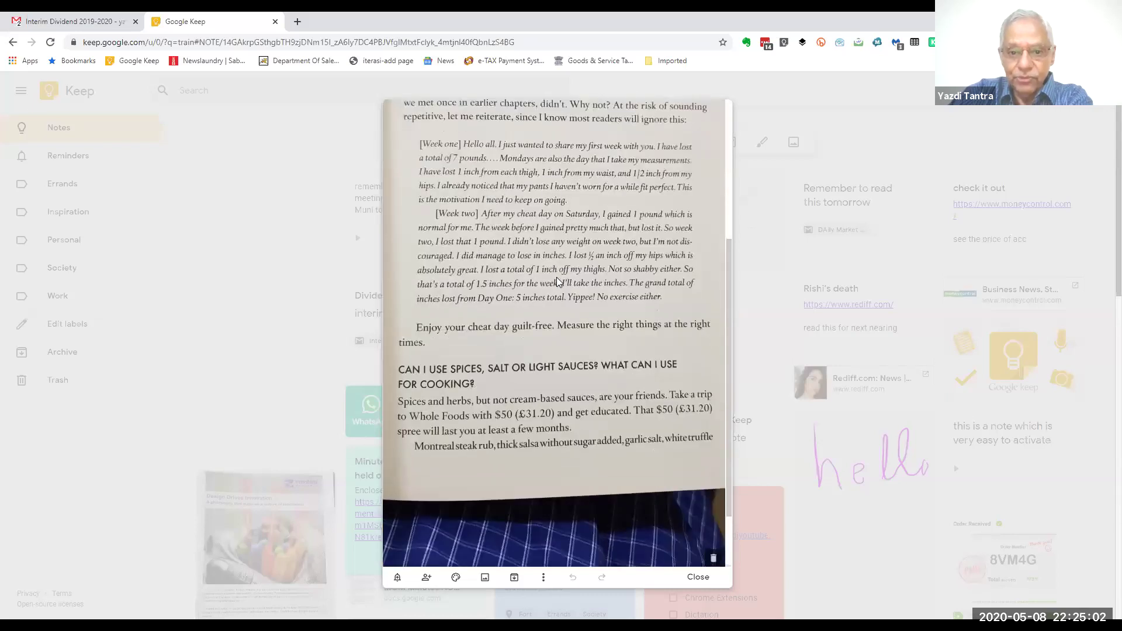
left_click(543, 577)
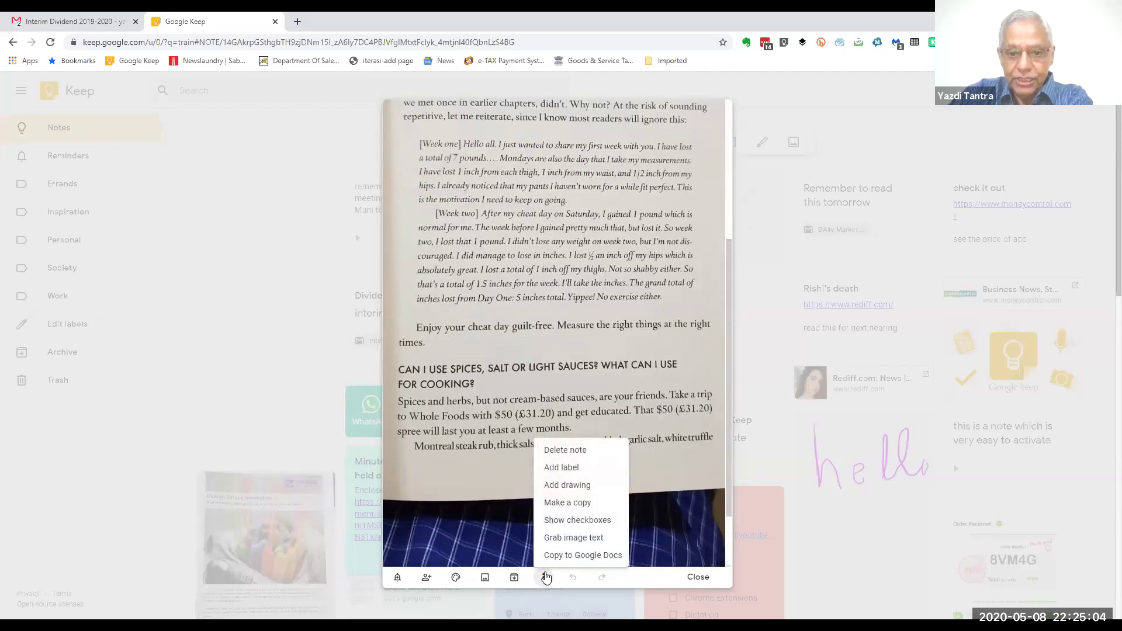
left_click(579, 544)
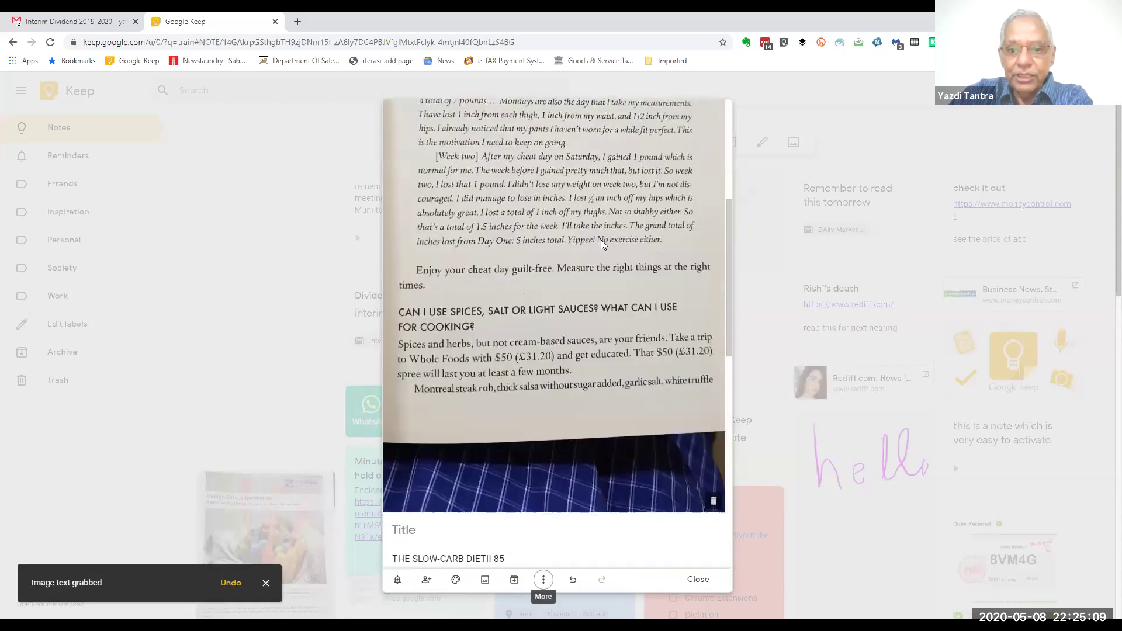
Compare the grabbed text with the photographed book page throughout the note, and close the note
scroll(601, 239, "down", 3)
scroll(601, 240, "down", 6)
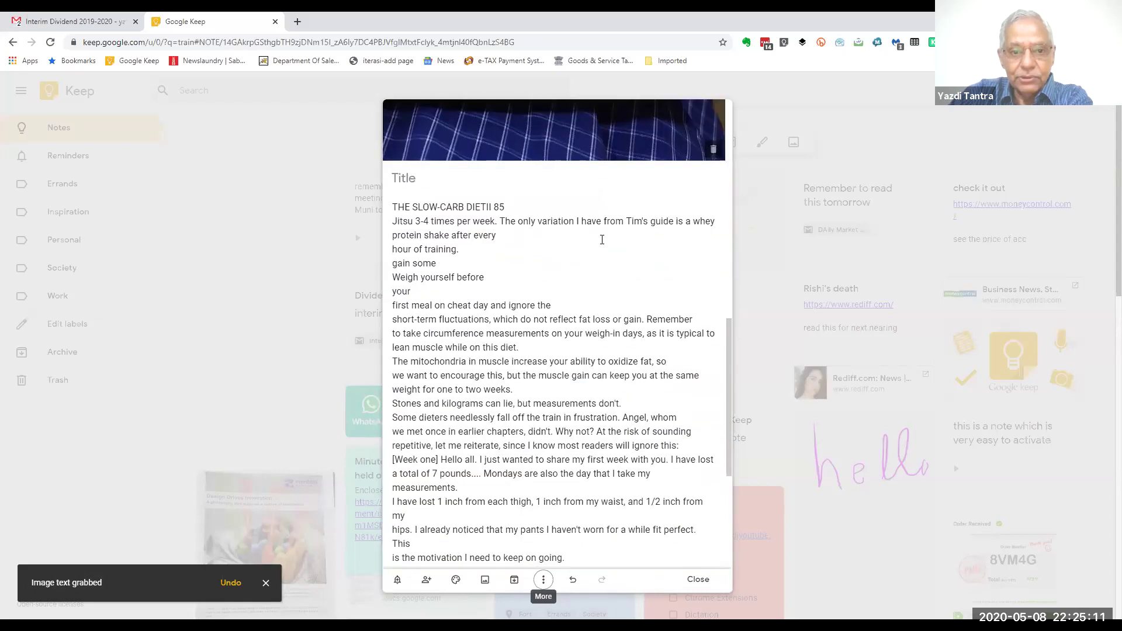
scroll(602, 240, "down", 3)
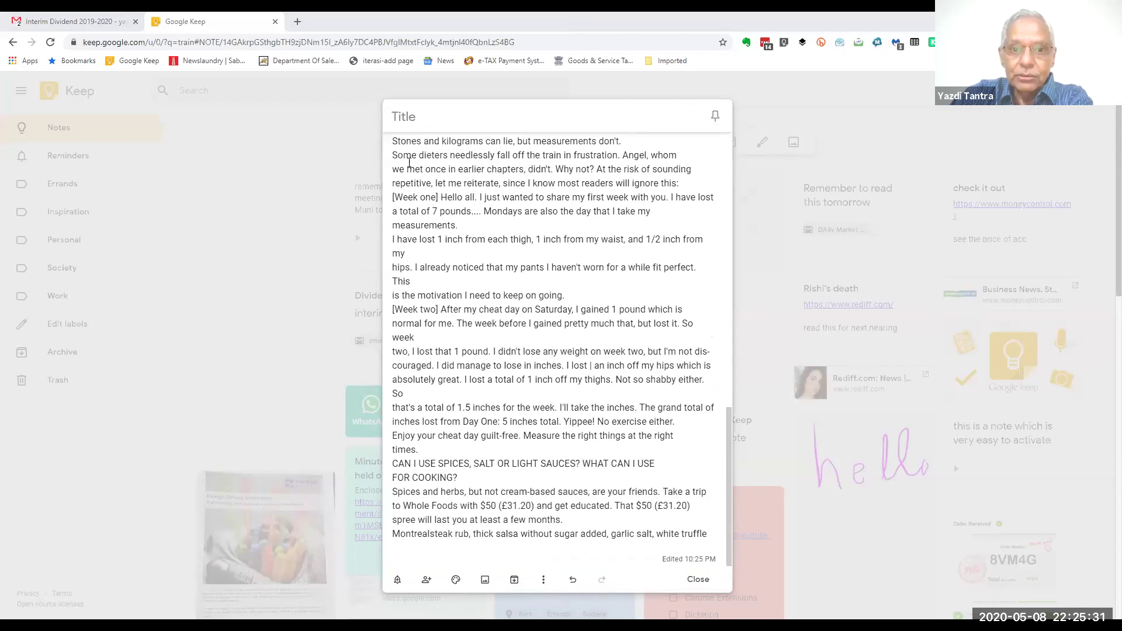
scroll(536, 237, "up", 10)
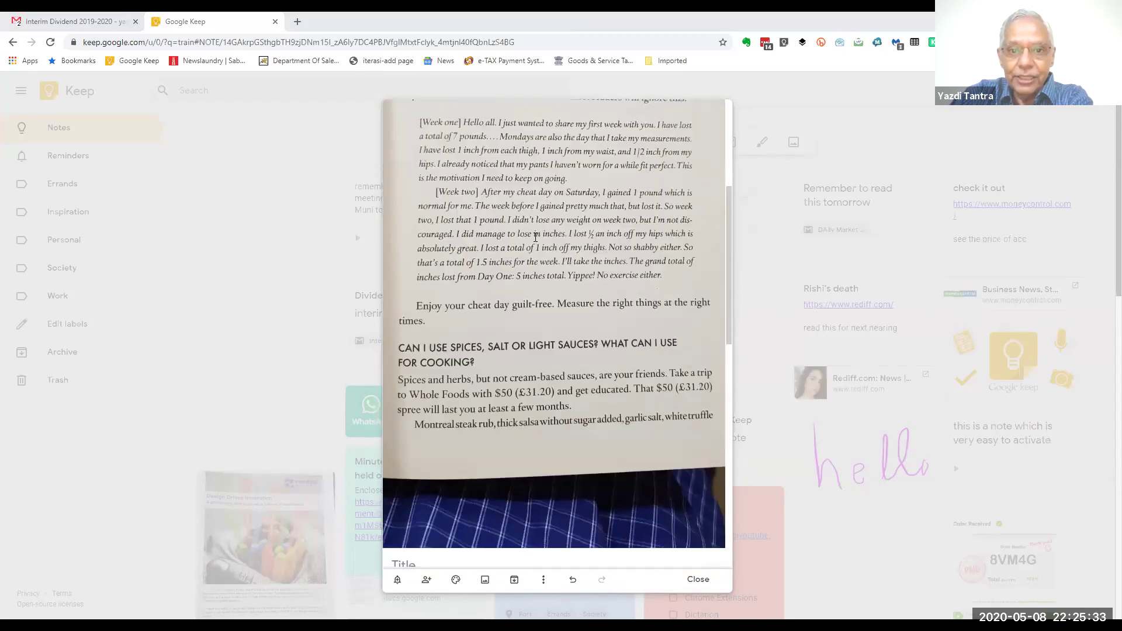
scroll(529, 234, "up", 5)
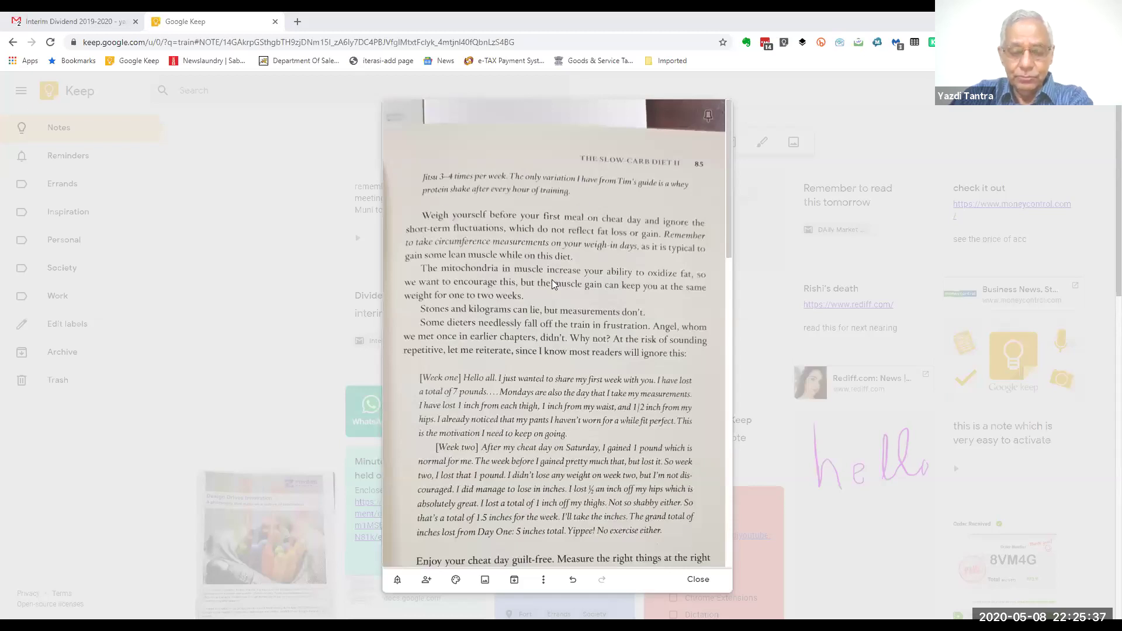
scroll(552, 281, "down", 9)
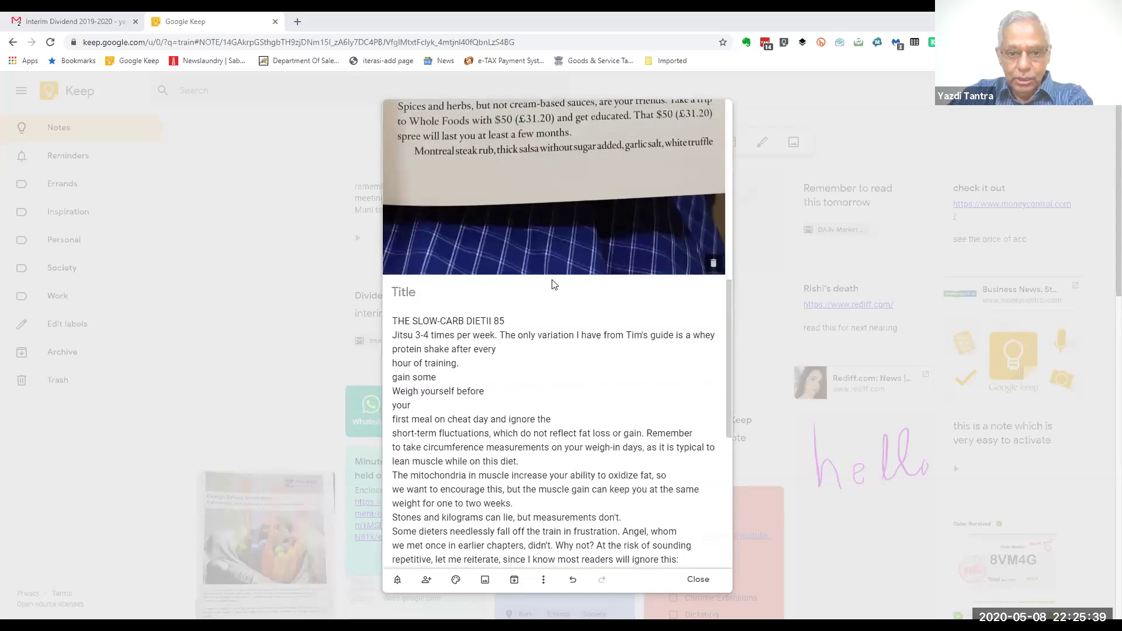
scroll(554, 285, "down", 5)
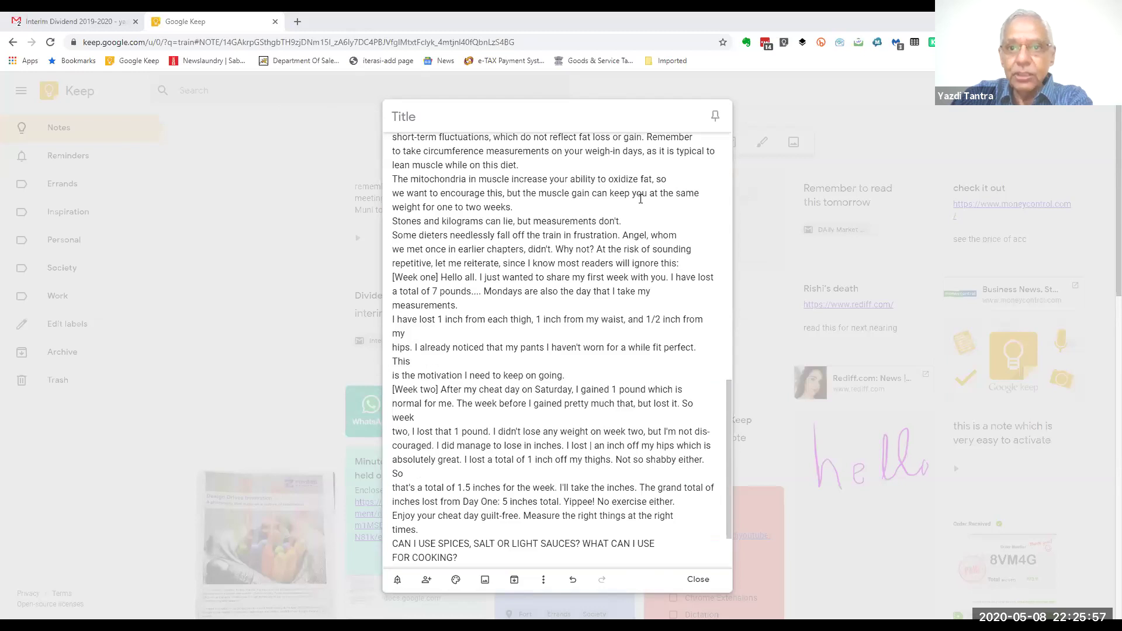
left_click(596, 235)
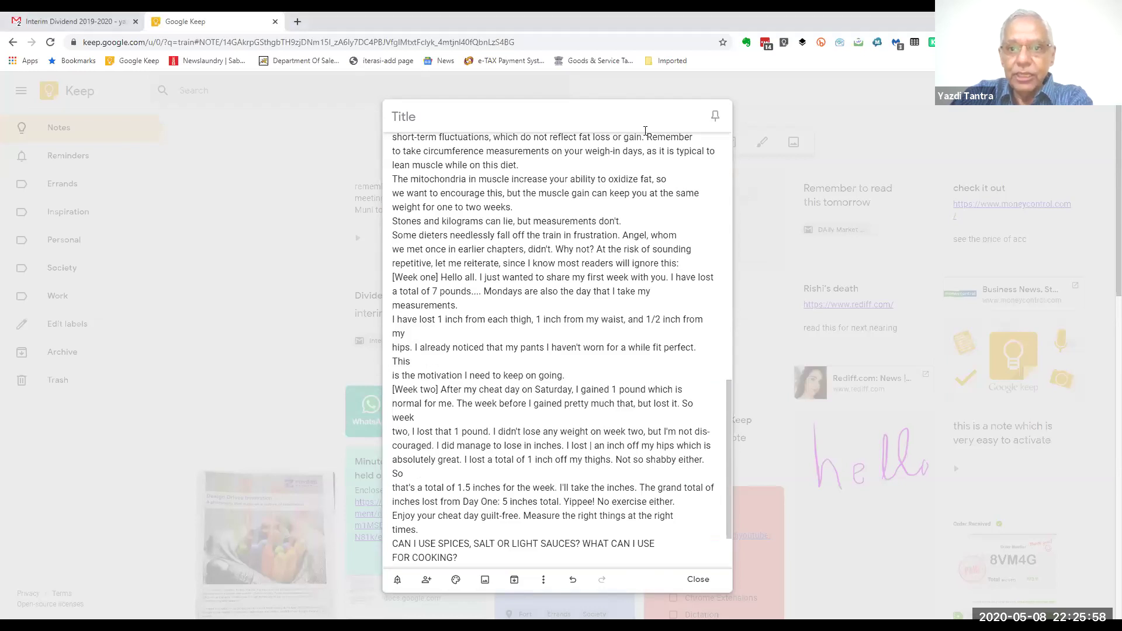
left_click(349, 203)
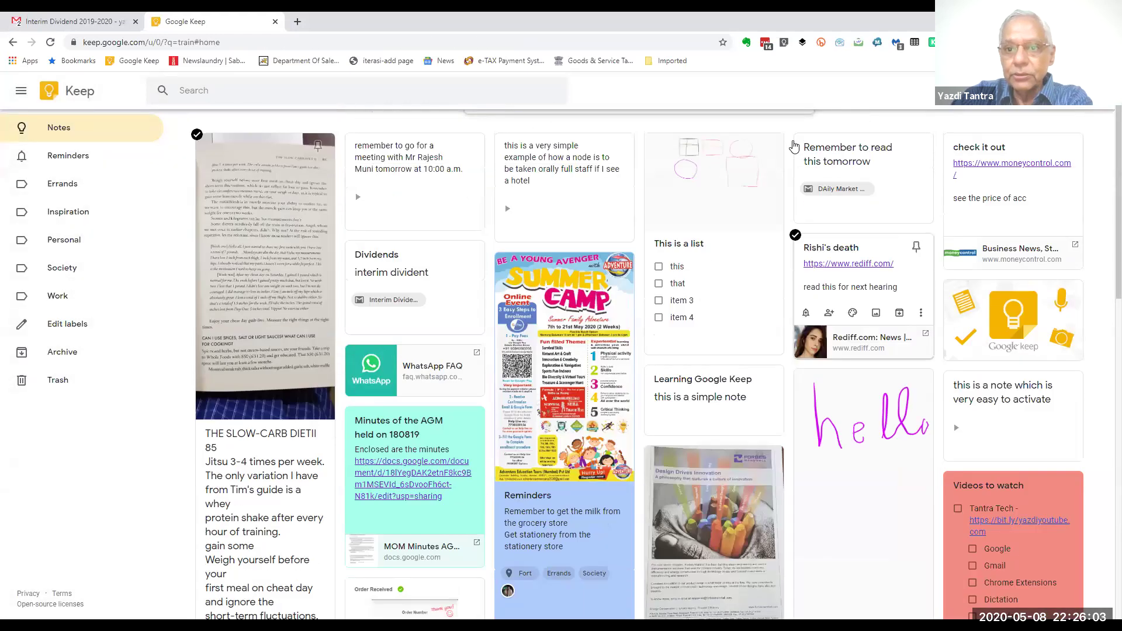
Open the file chooser for a new note with image, and cancel it without choosing a file
scroll(794, 146, "up", 1)
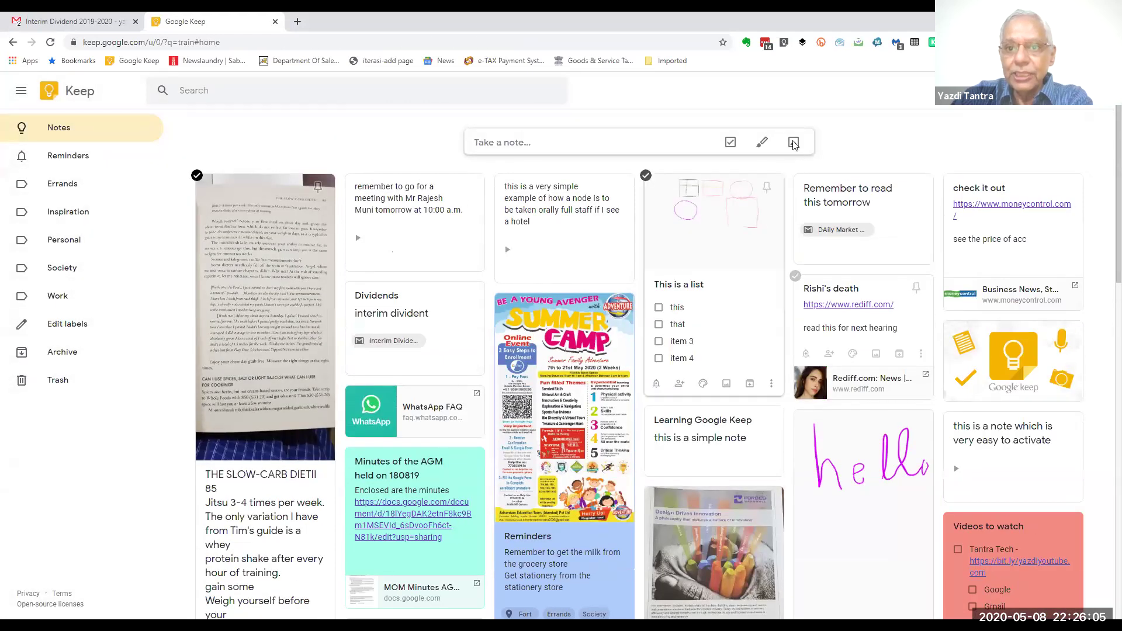
left_click(794, 143)
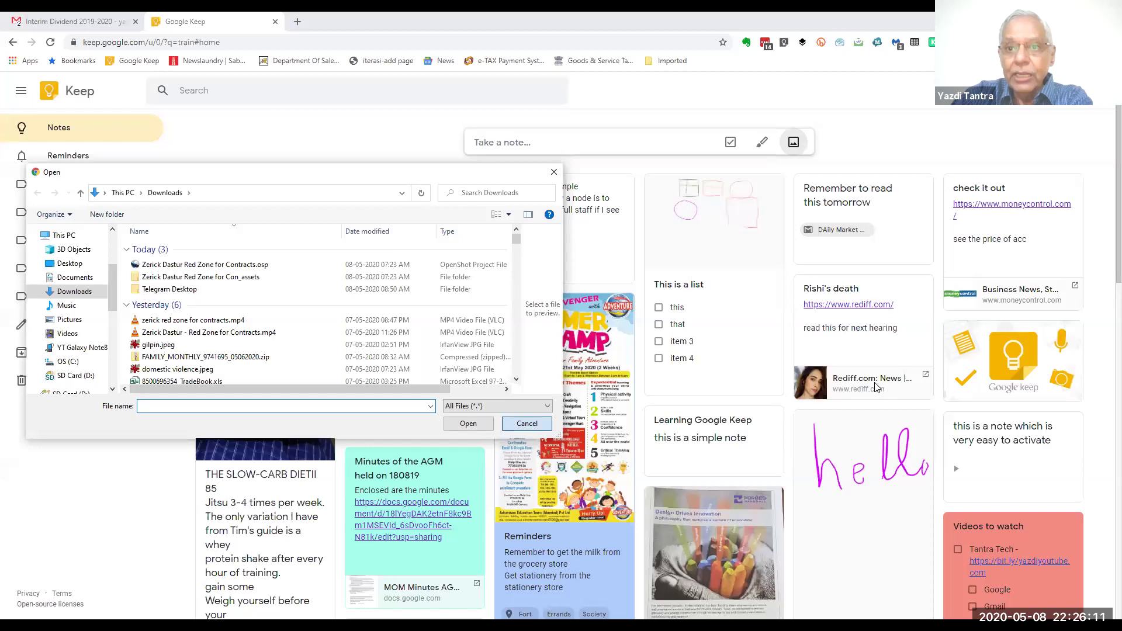
left_click(531, 425)
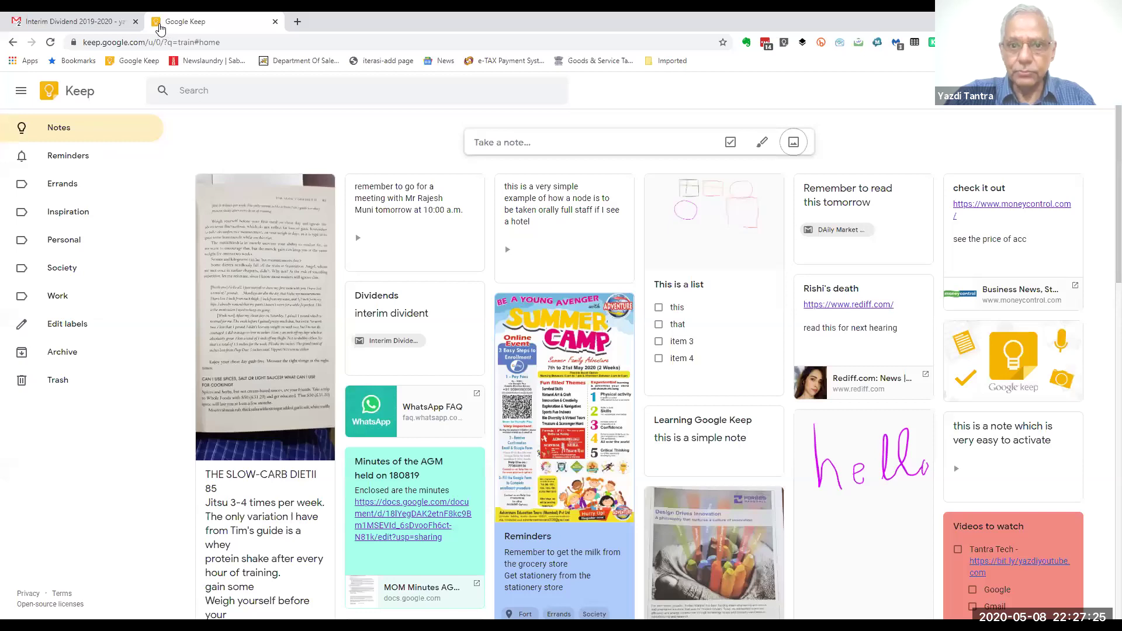
Switch to the mirrored phone, open Keep, view the book page note with its grabbed text, and return to the notes list
key("alt+Tab")
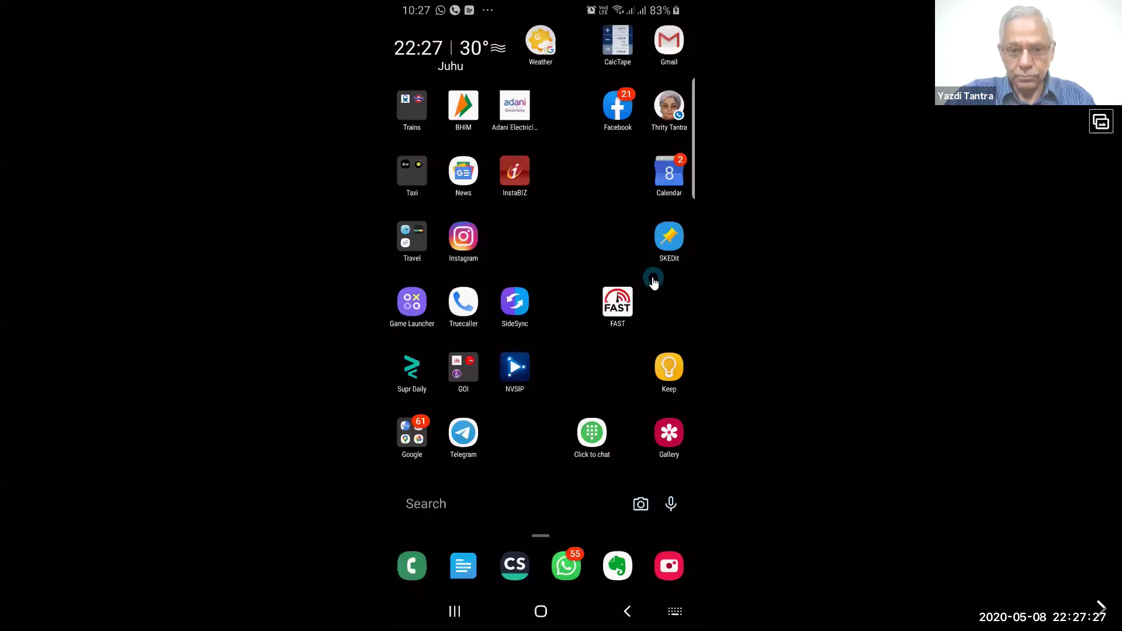
left_click(680, 369)
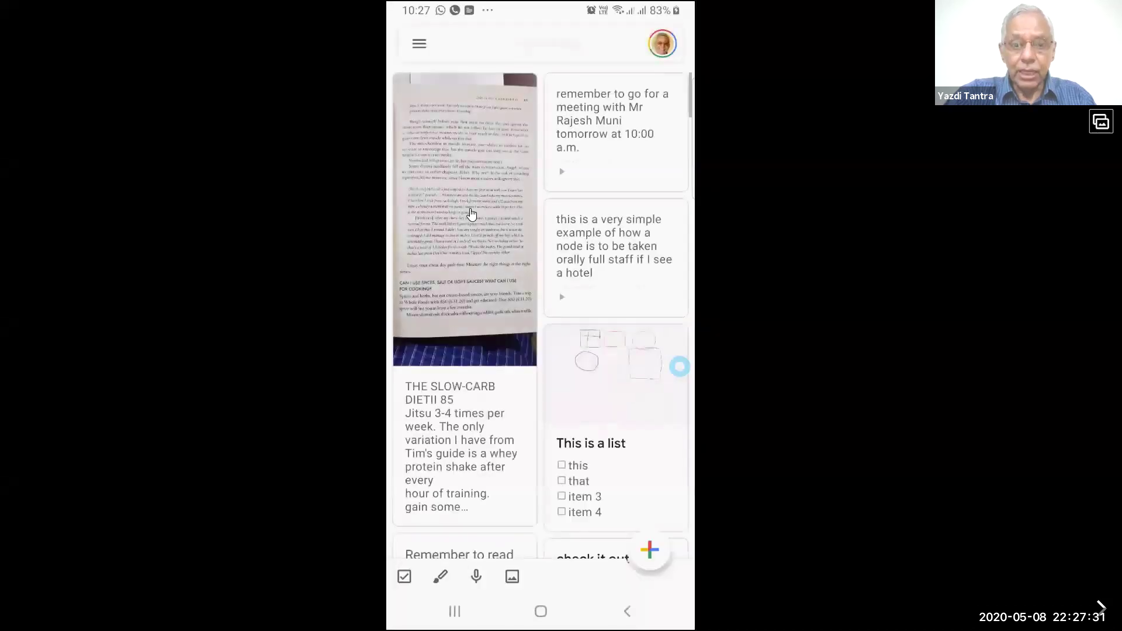
left_click(472, 211)
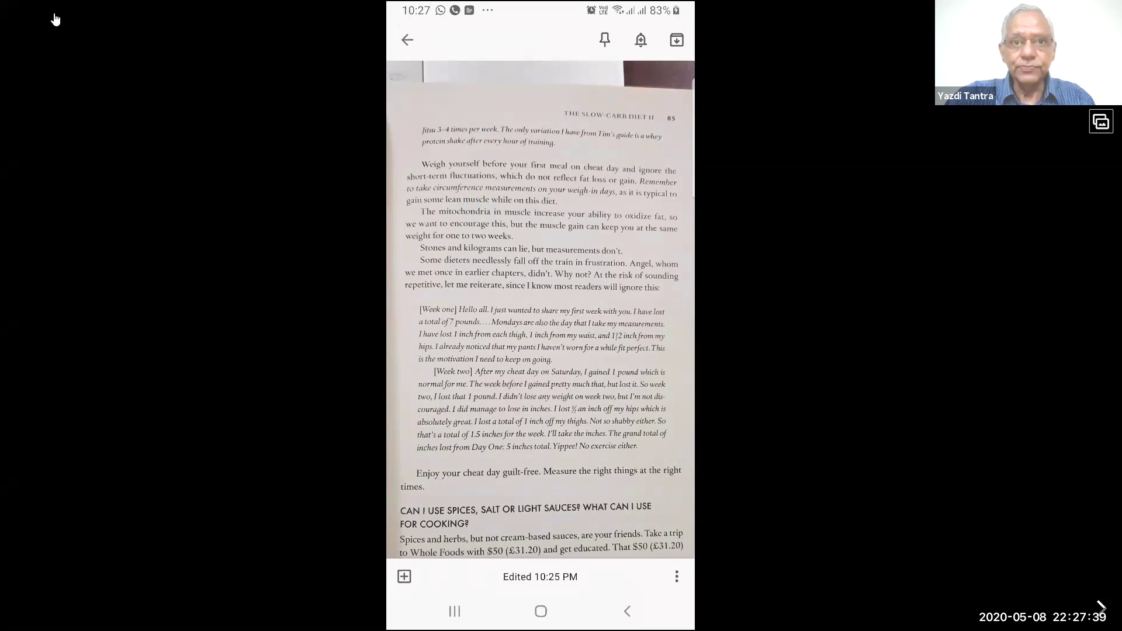
left_click(431, 247)
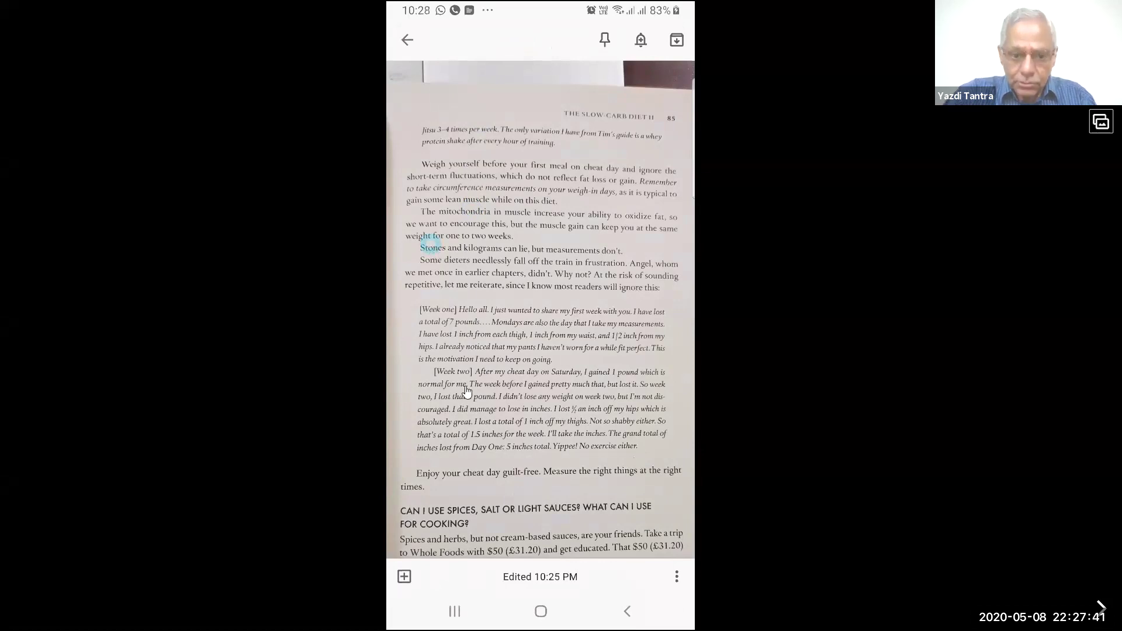
left_click(626, 611)
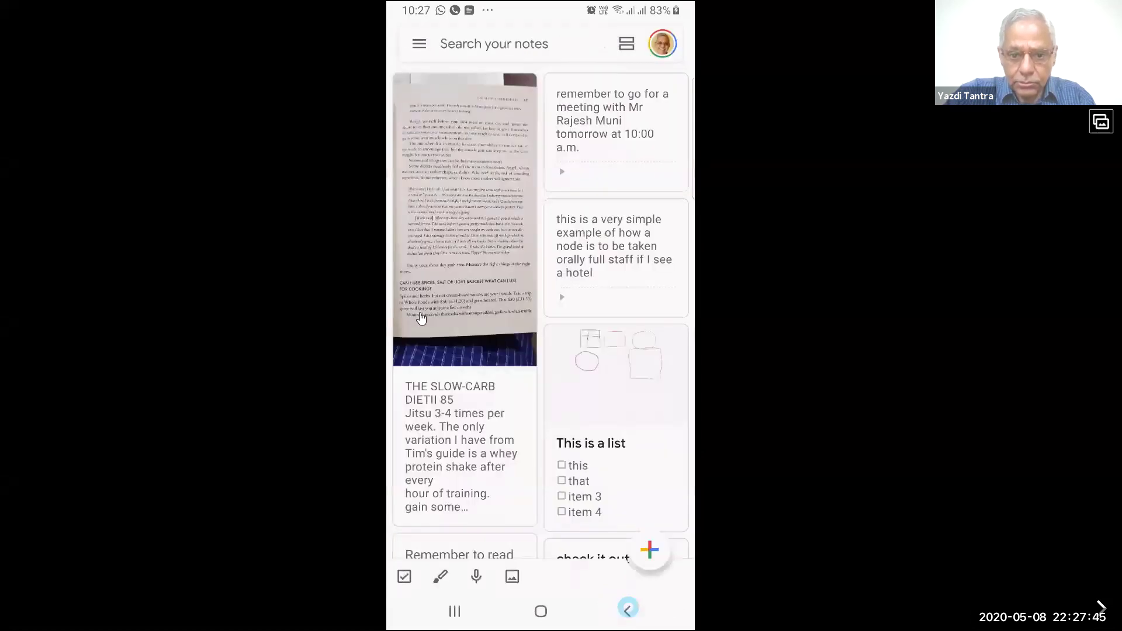
left_click(473, 263)
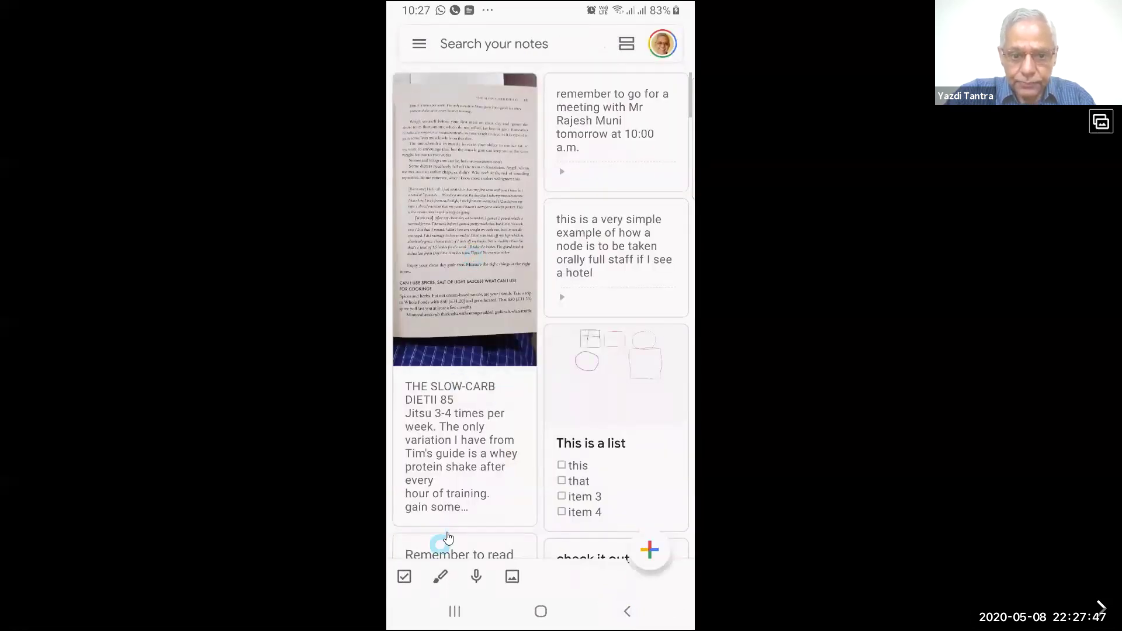
left_click(440, 573)
left_click(443, 575)
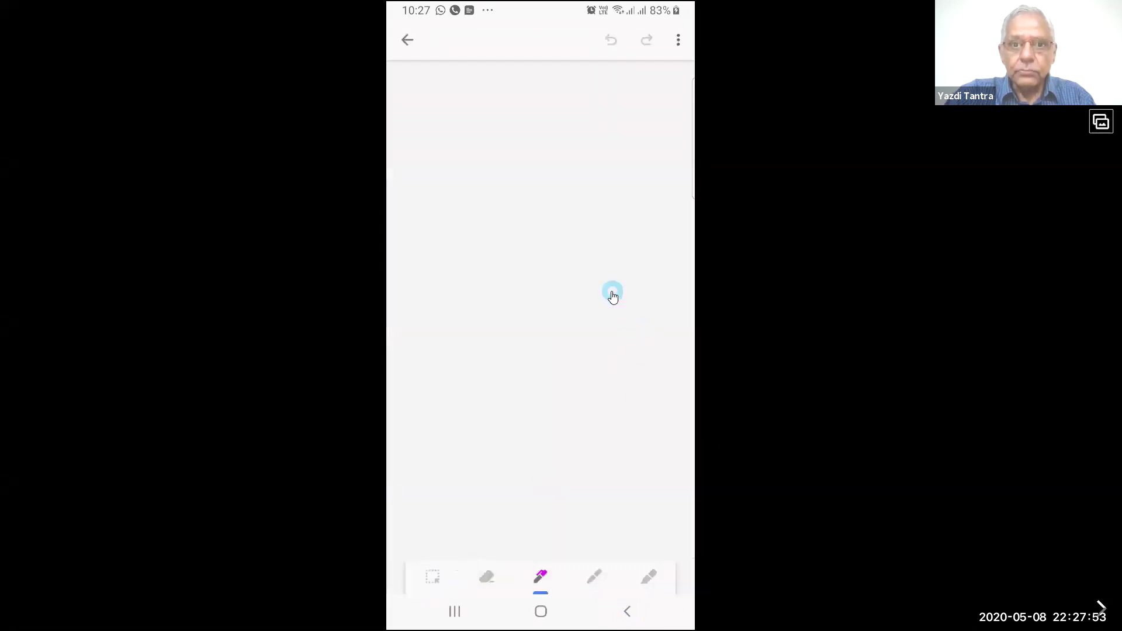
left_click(630, 612)
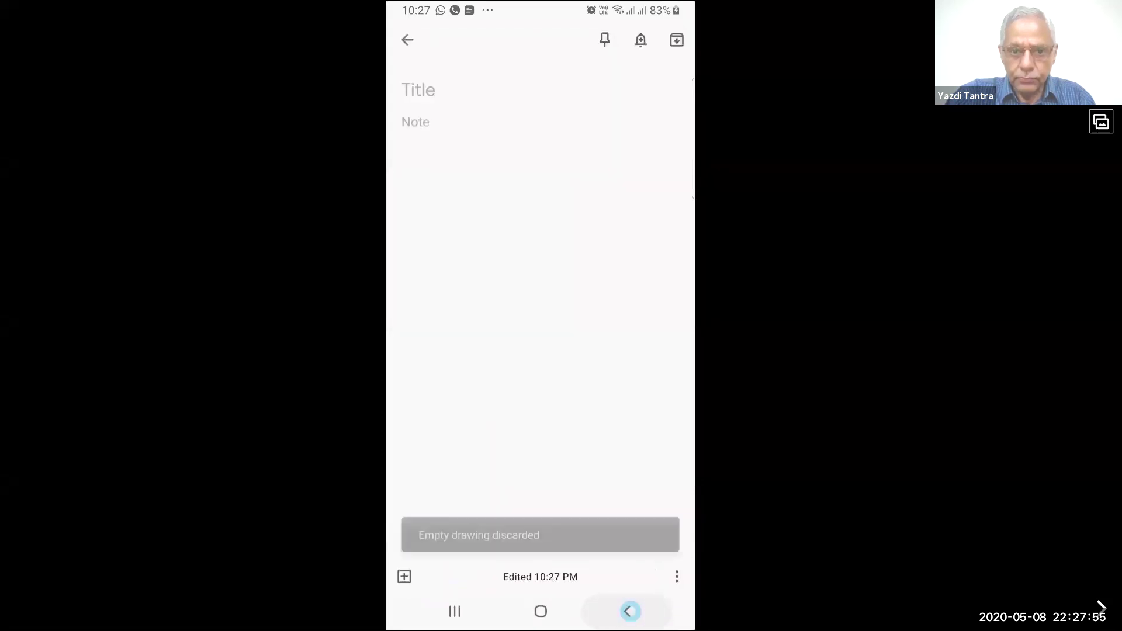
left_click(628, 611)
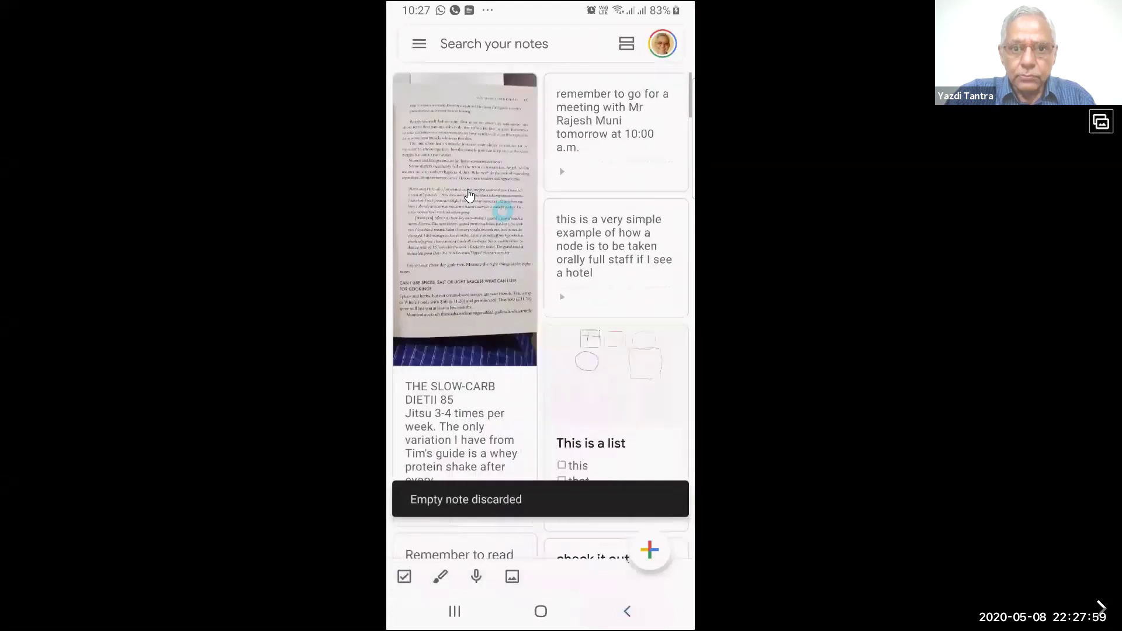
Open the photographed book page note and examine its note actions and the content types that can be added
left_click(468, 195)
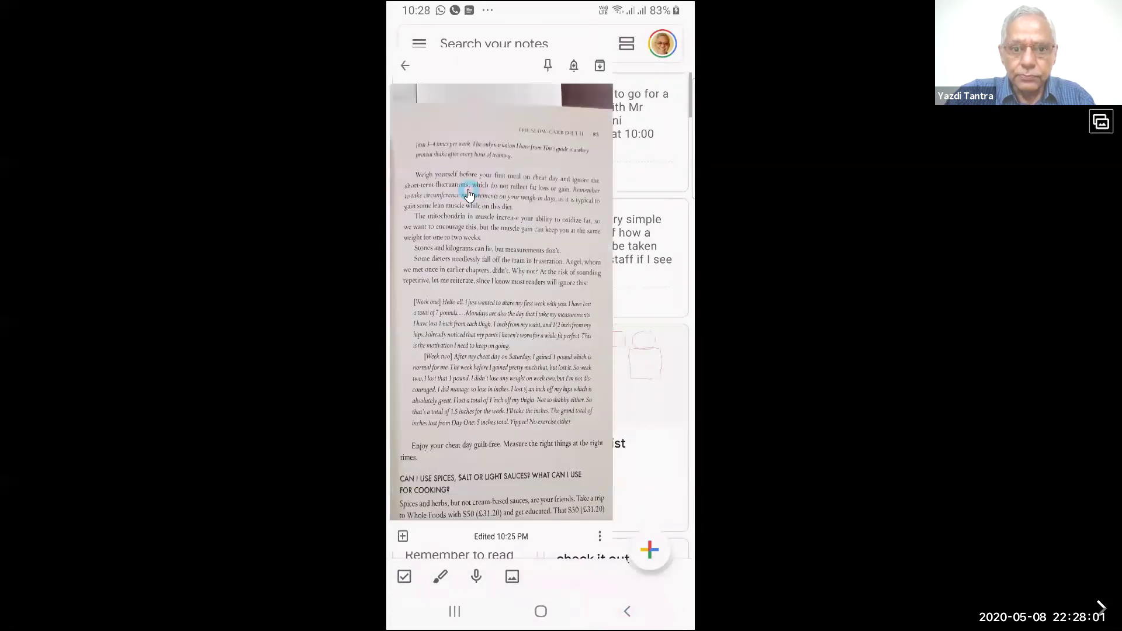
left_click(678, 576)
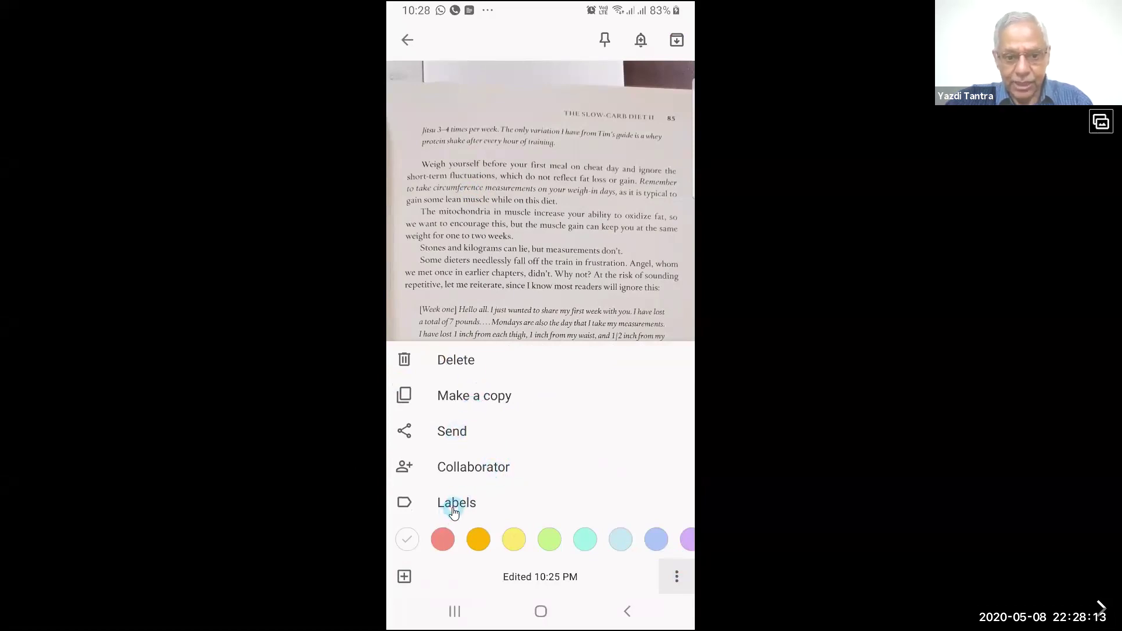
left_click(677, 577)
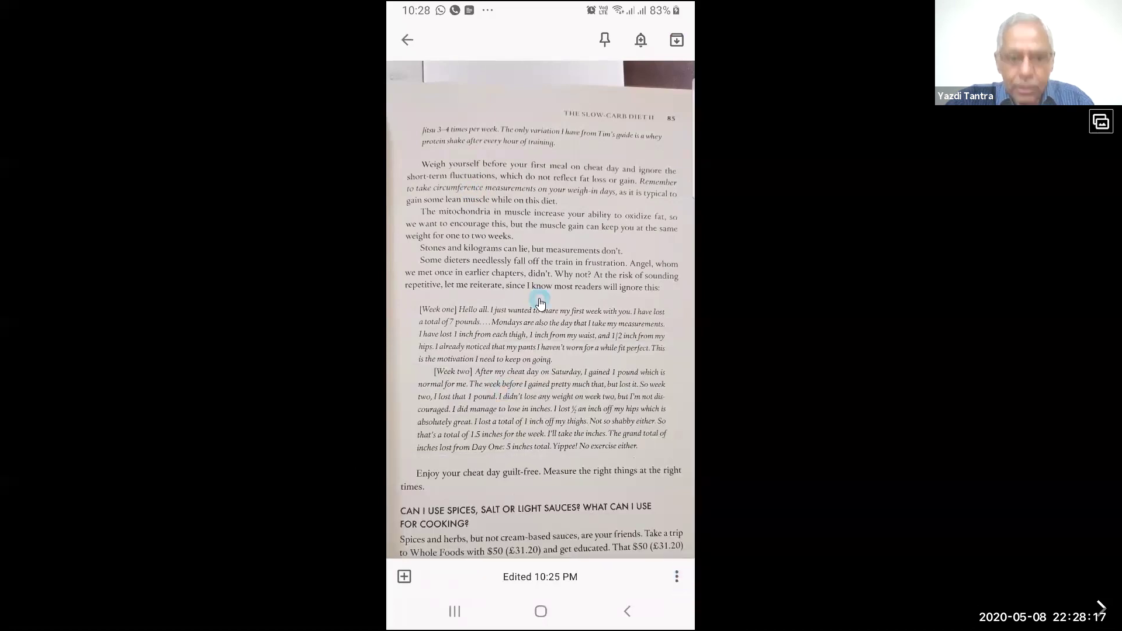
left_click(405, 577)
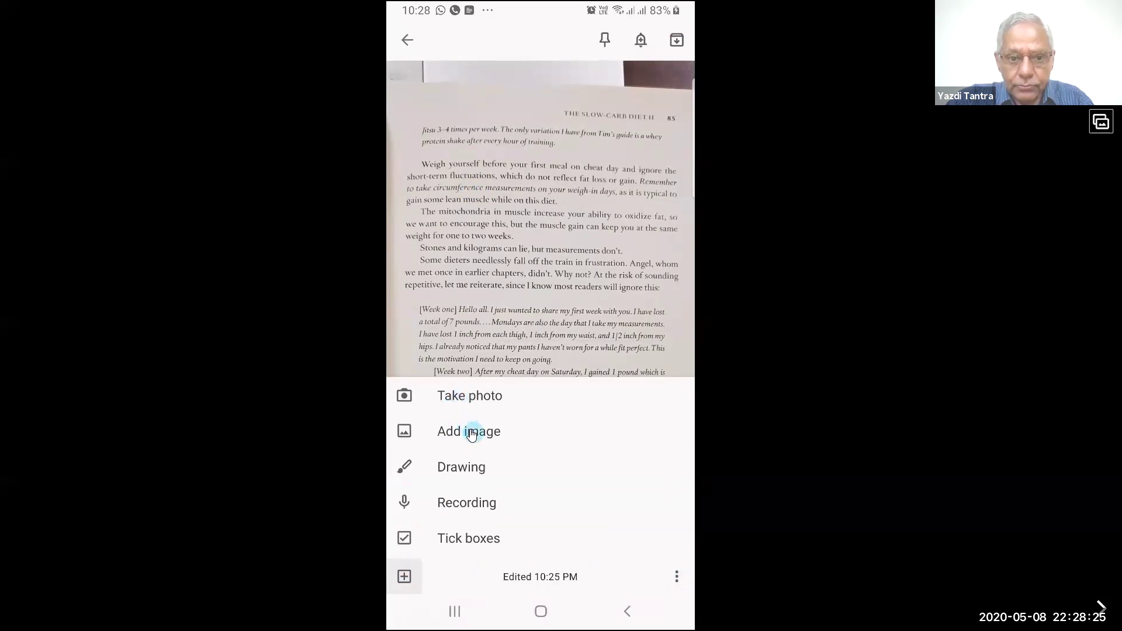
Highlight the first four lines of the "[Week one]" paragraph on the book page photo in purple, and return to the notes list
left_click(476, 310)
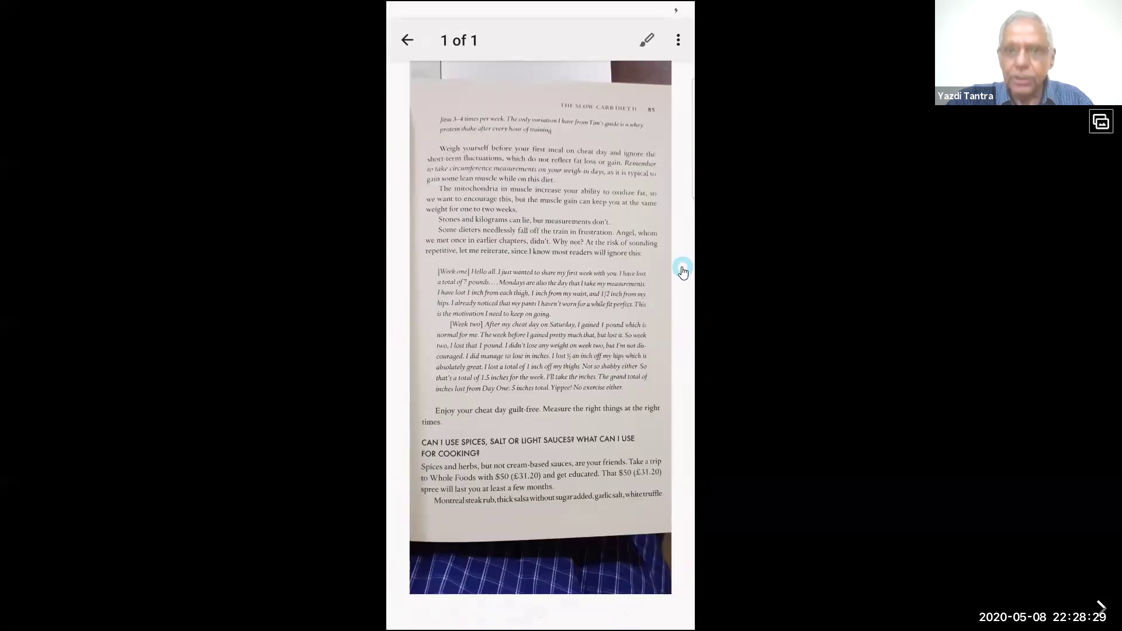
left_click(649, 40)
left_click(649, 40)
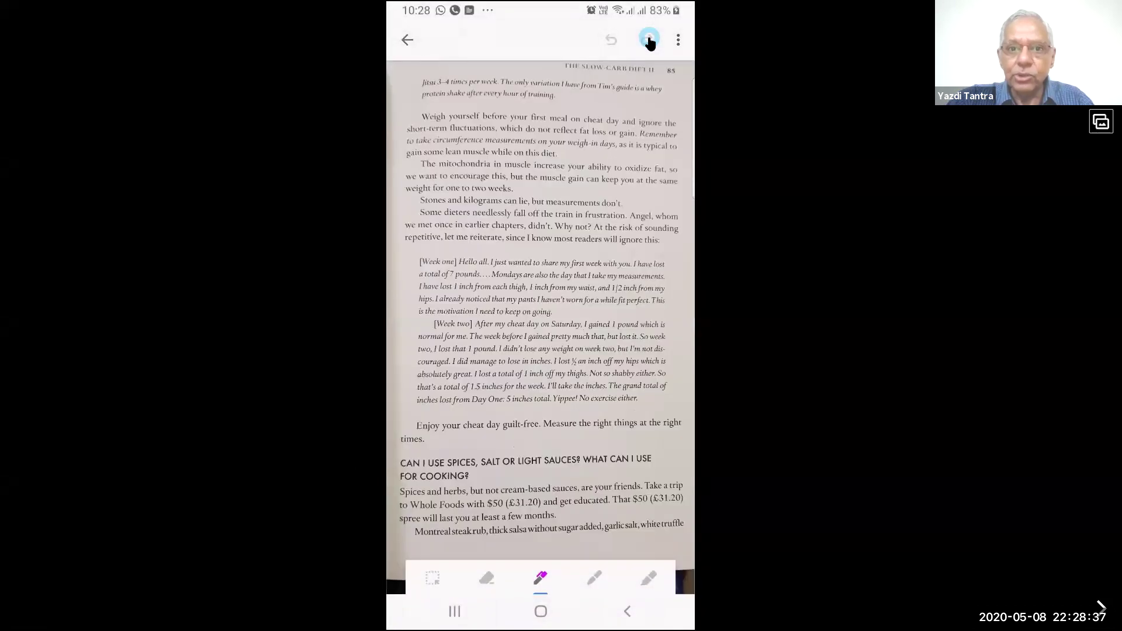
left_click(545, 582)
left_click(650, 579)
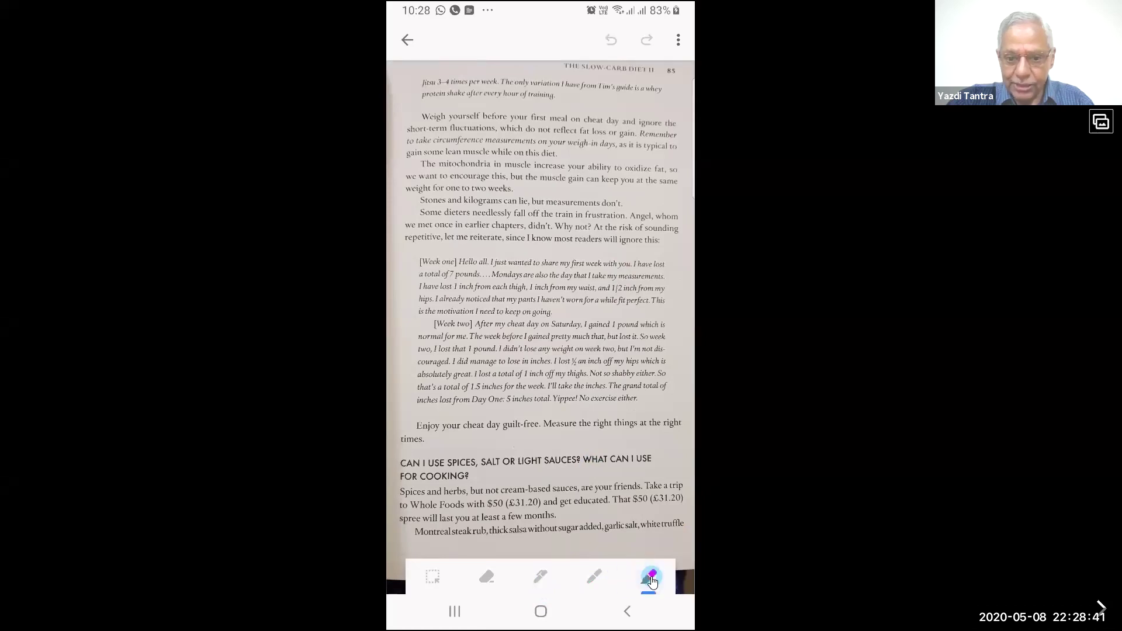
left_click(408, 264)
left_click_drag(408, 269, 663, 276)
left_click_drag(414, 279, 667, 282)
mouse_move(410, 291)
left_mouse_down()
mouse_move(396, 288)
mouse_move(669, 299)
left_mouse_up()
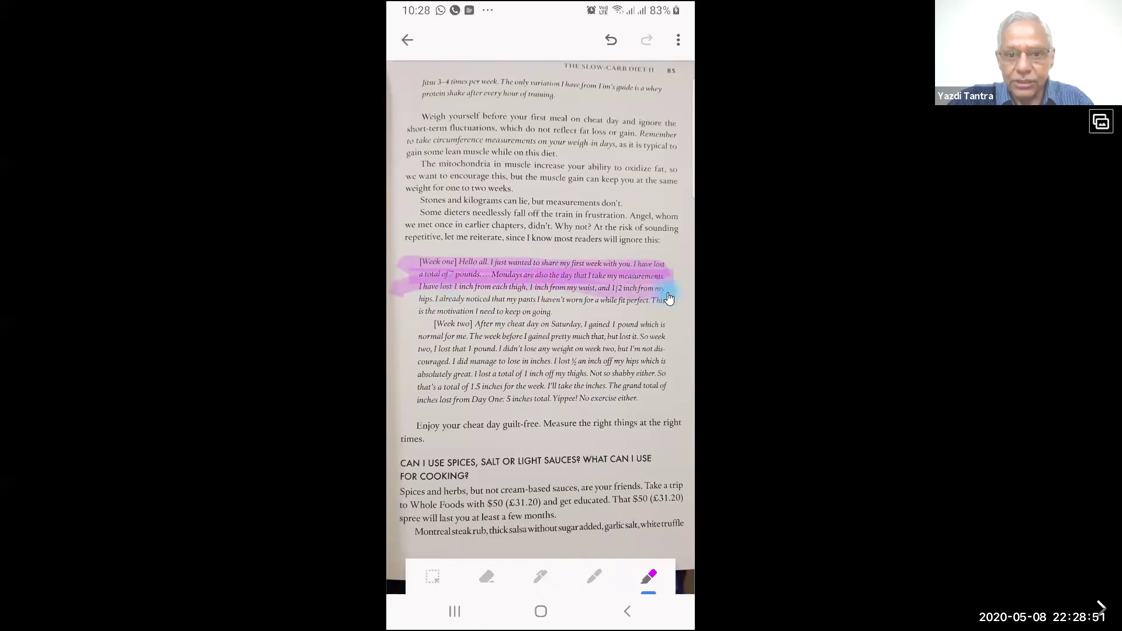
left_click_drag(419, 300, 665, 301)
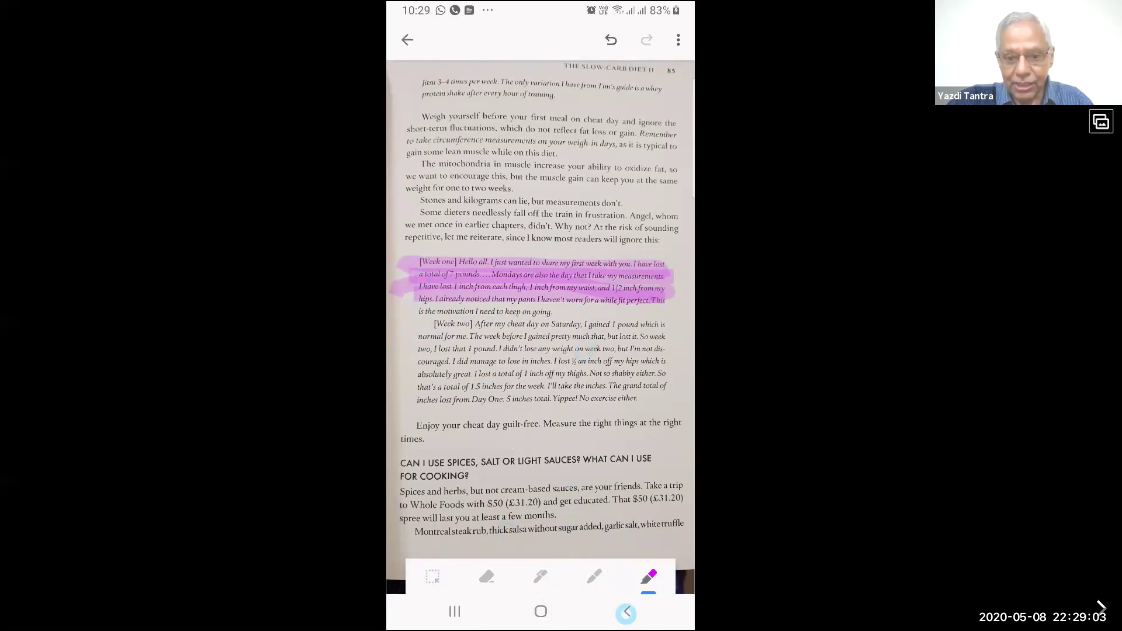
left_click(626, 613)
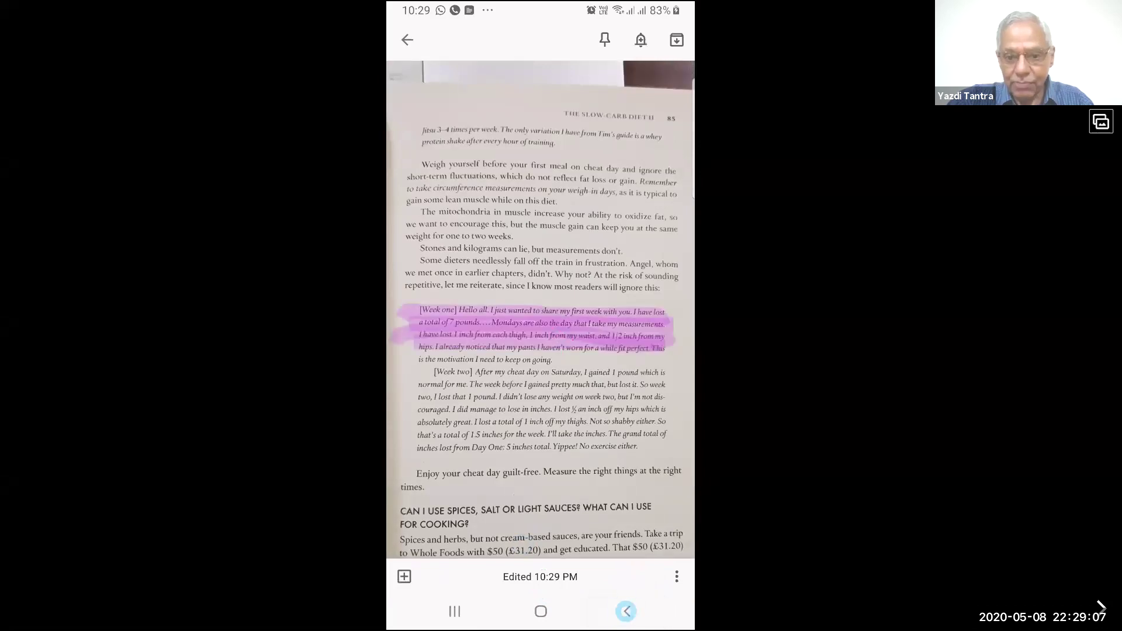
left_click(626, 612)
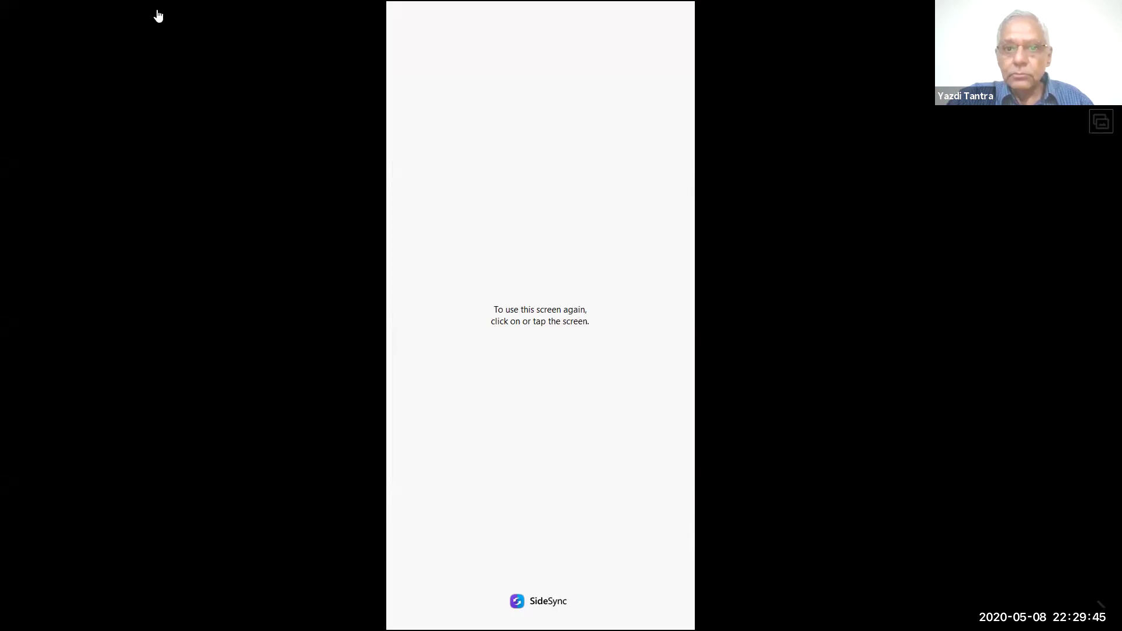
Enable presentation mode for the mirrored phone and leave the blank note
left_click(1101, 122)
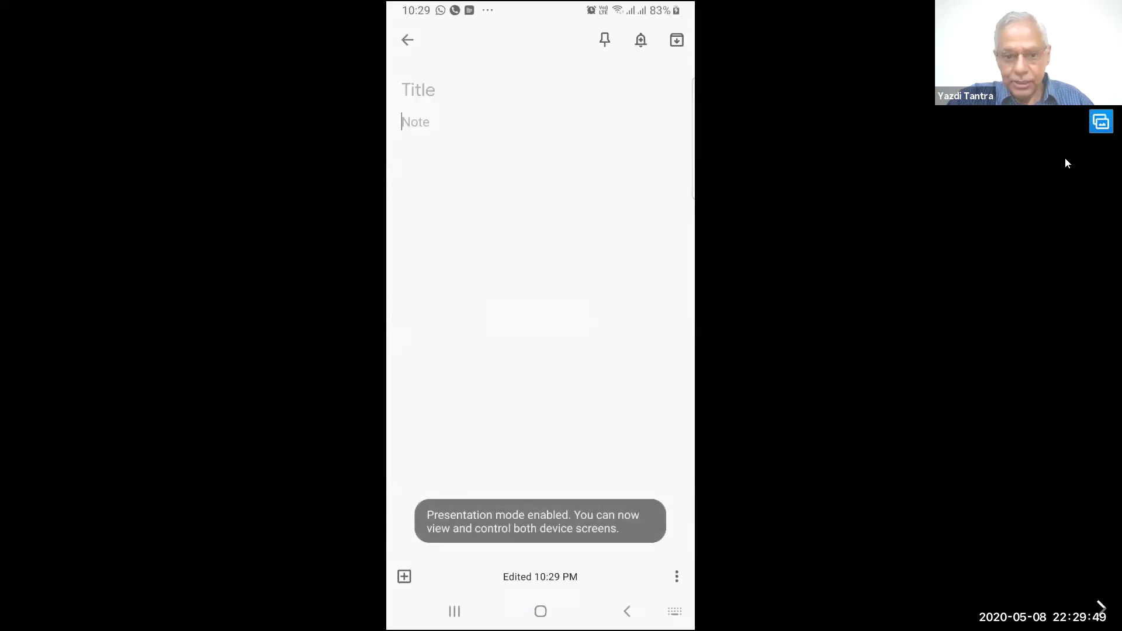
left_click(651, 396)
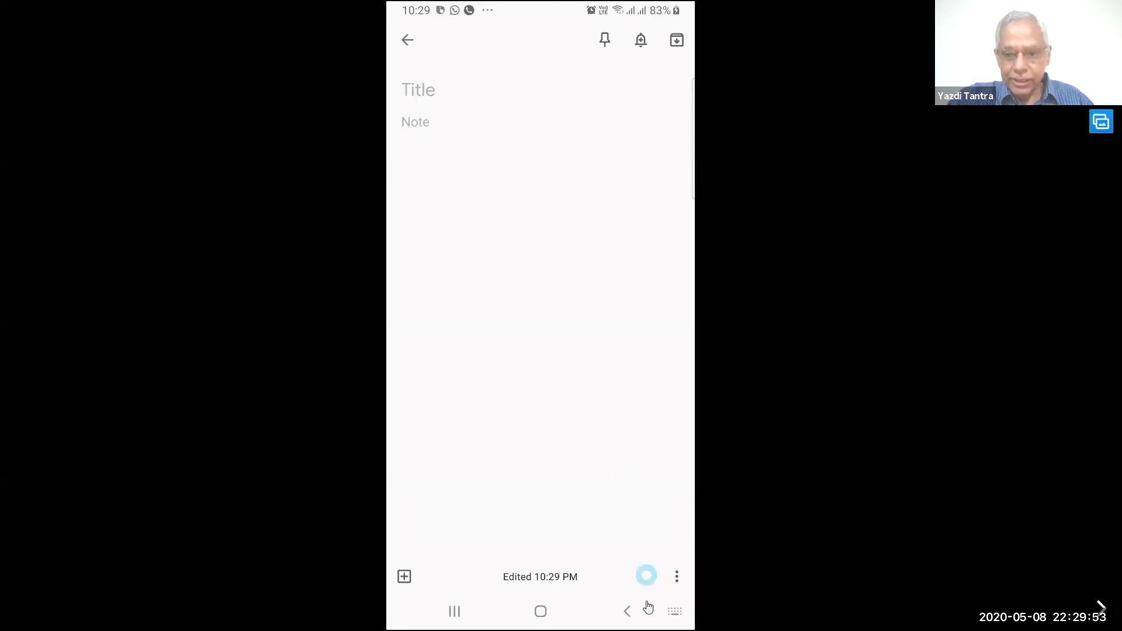
left_click(632, 611)
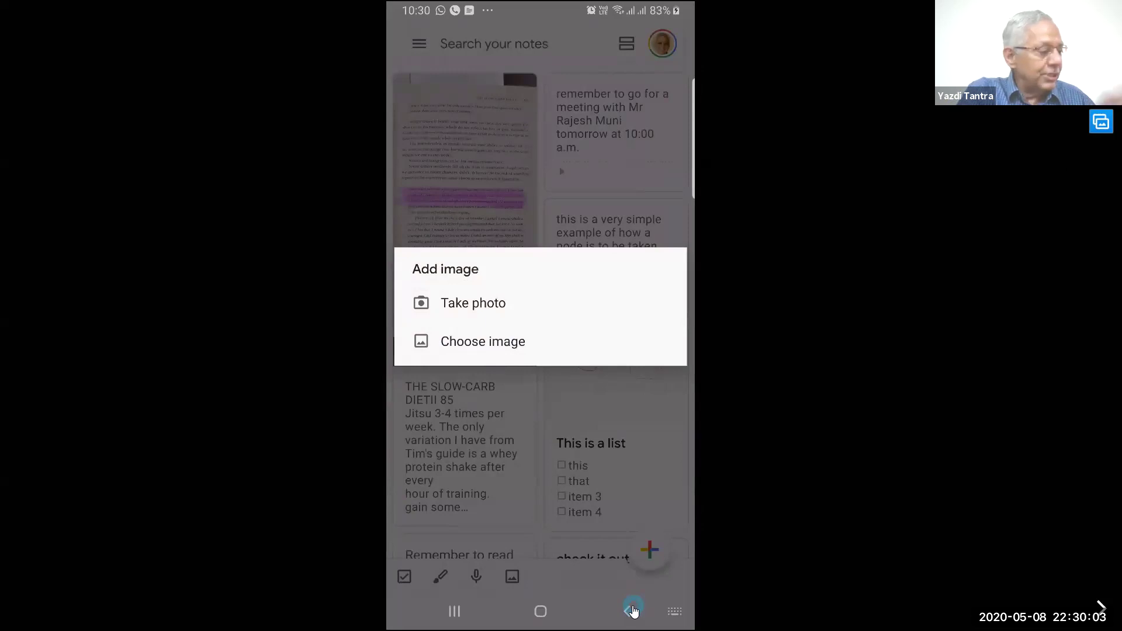
Add a camera photo of the handwritten "Go Shopping" list as a new note, and leave the note
left_click(633, 611)
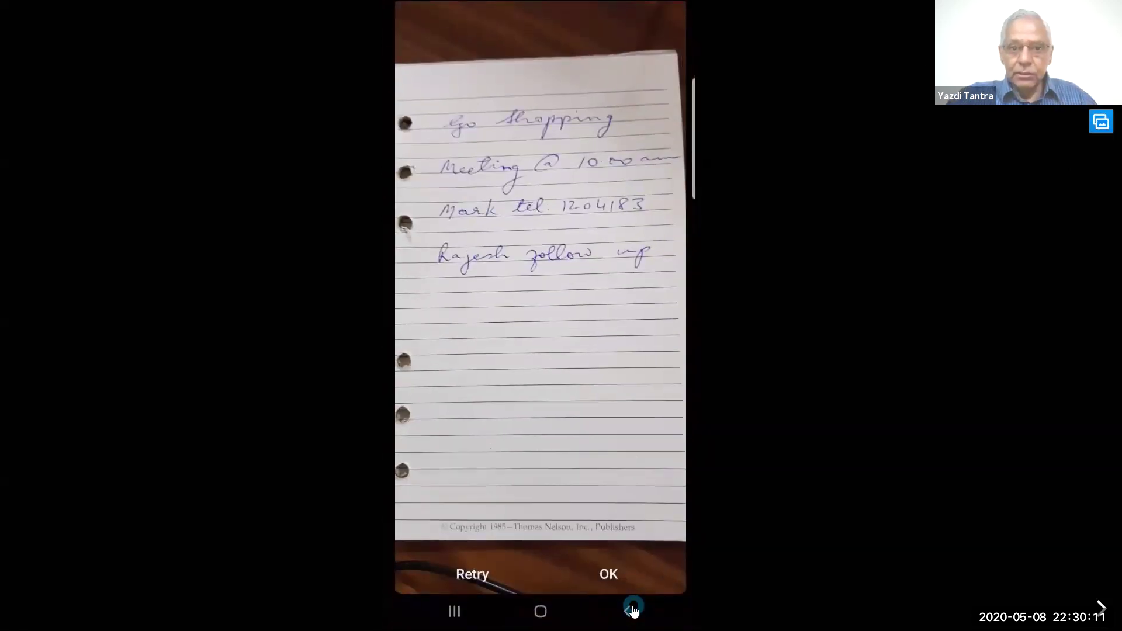
left_click(609, 576)
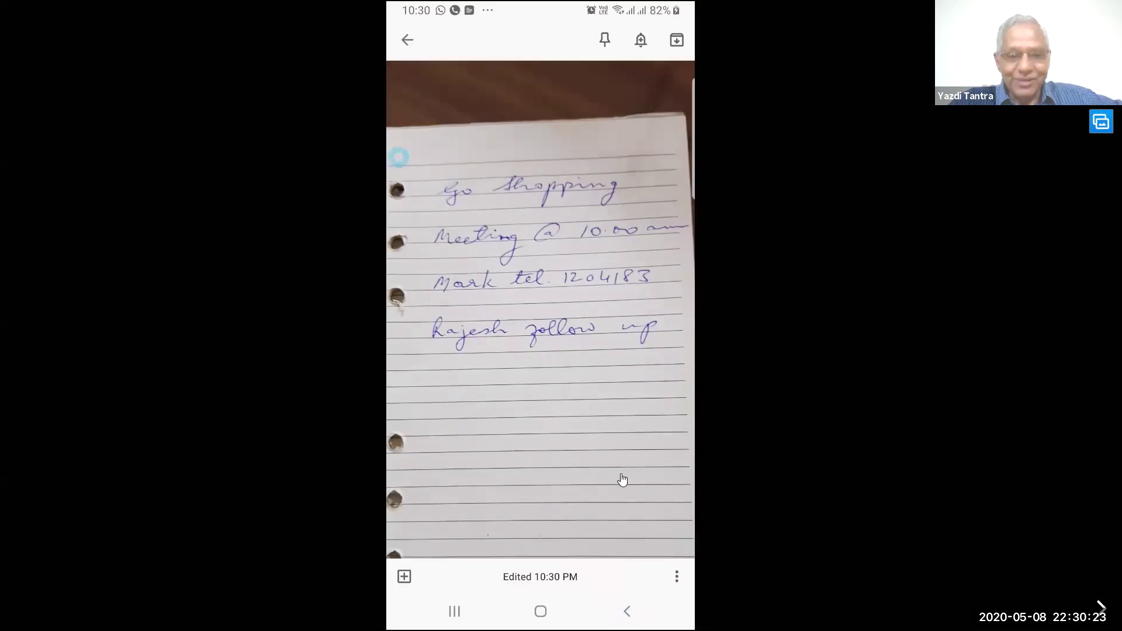
left_click(633, 612)
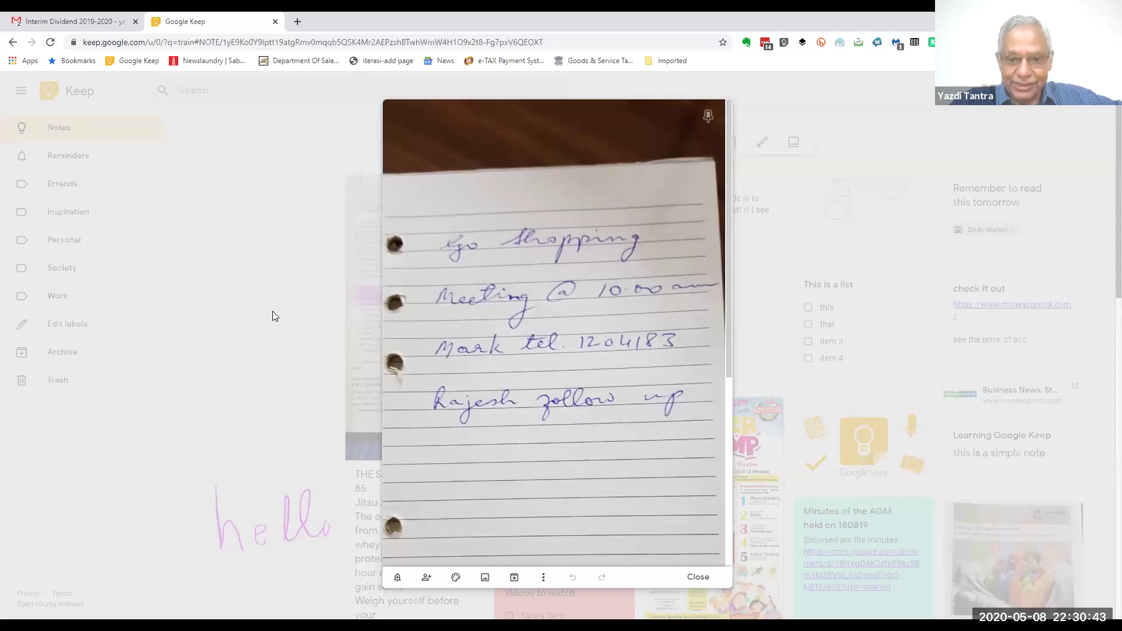
Grab the image text from the handwritten list note in desktop Keep, compare it with the photo, and close the note
left_click(544, 578)
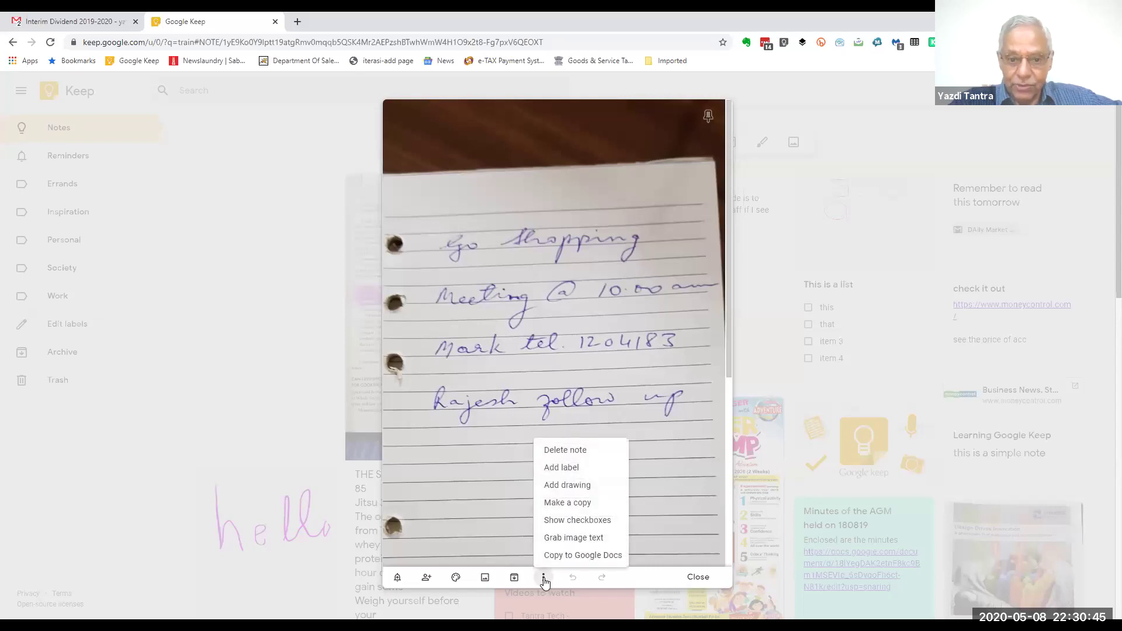
left_click(574, 537)
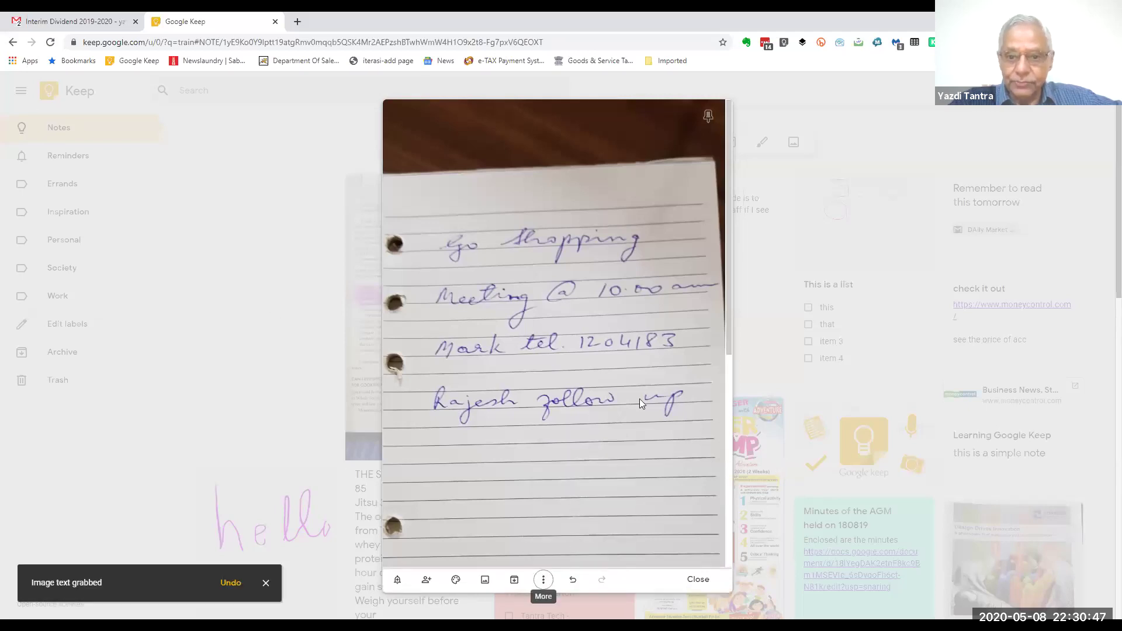
scroll(640, 396, "down", 6)
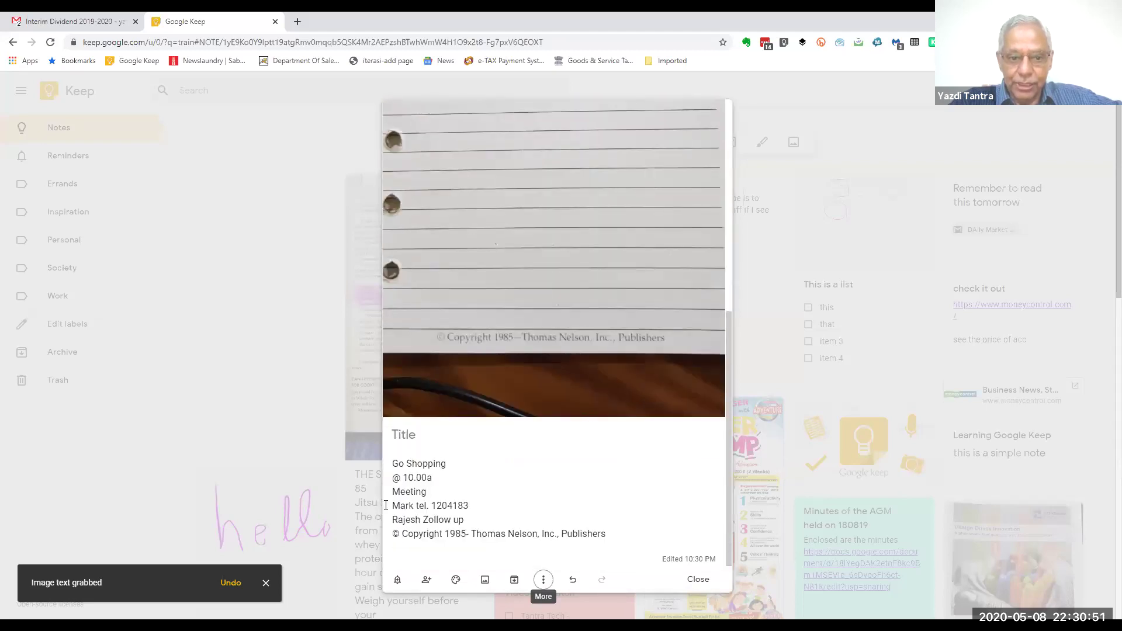
scroll(534, 242, "up", 6)
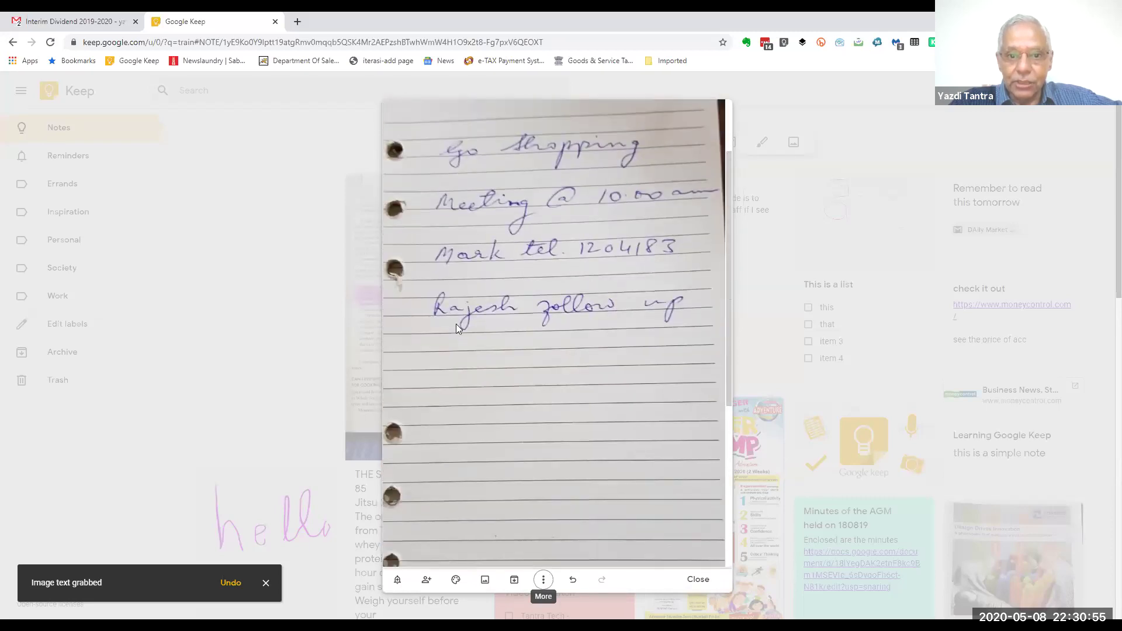
scroll(502, 318, "down", 6)
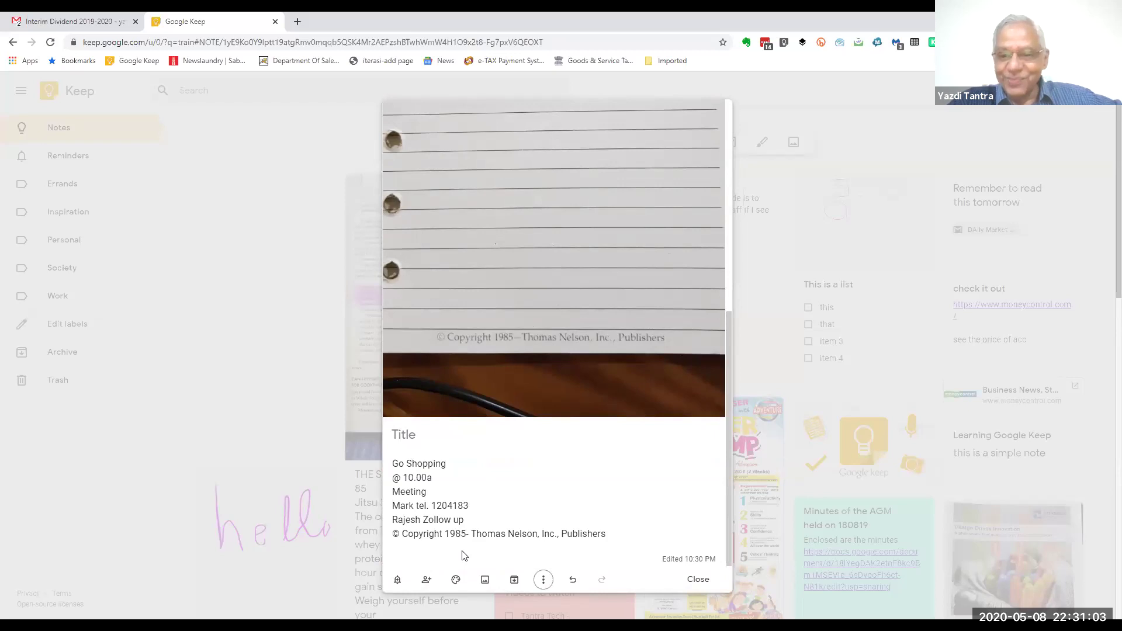
left_click(697, 580)
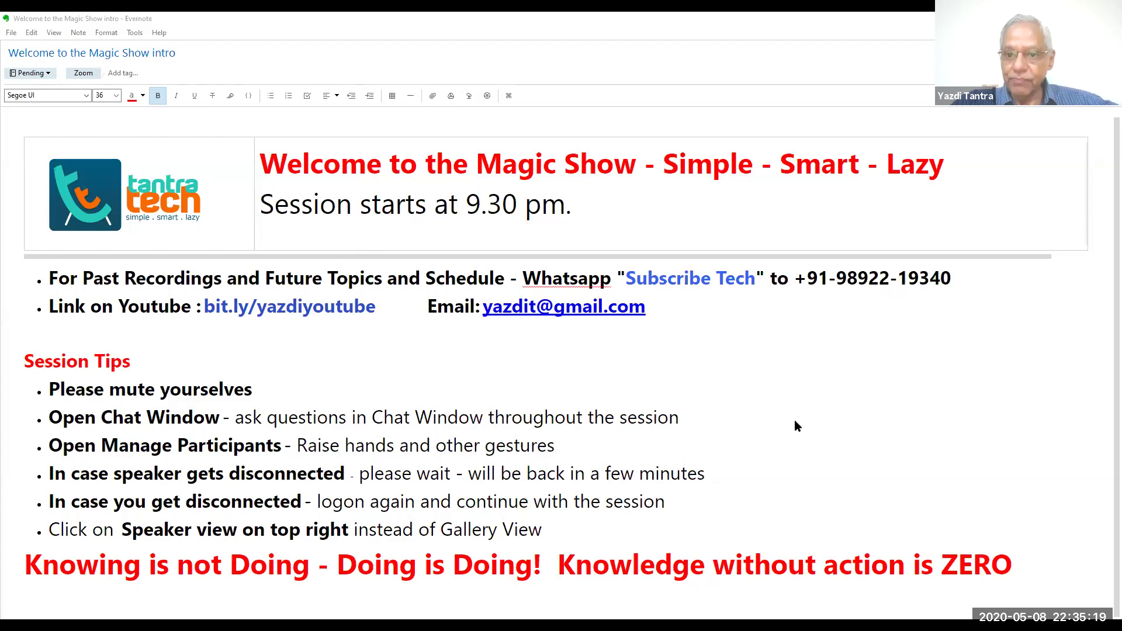
Switch to Google Keep in the browser and open the business card note titled "Met at BFSI Seminar 090819"
key("alt+Tab")
scroll(756, 236, "down", 1)
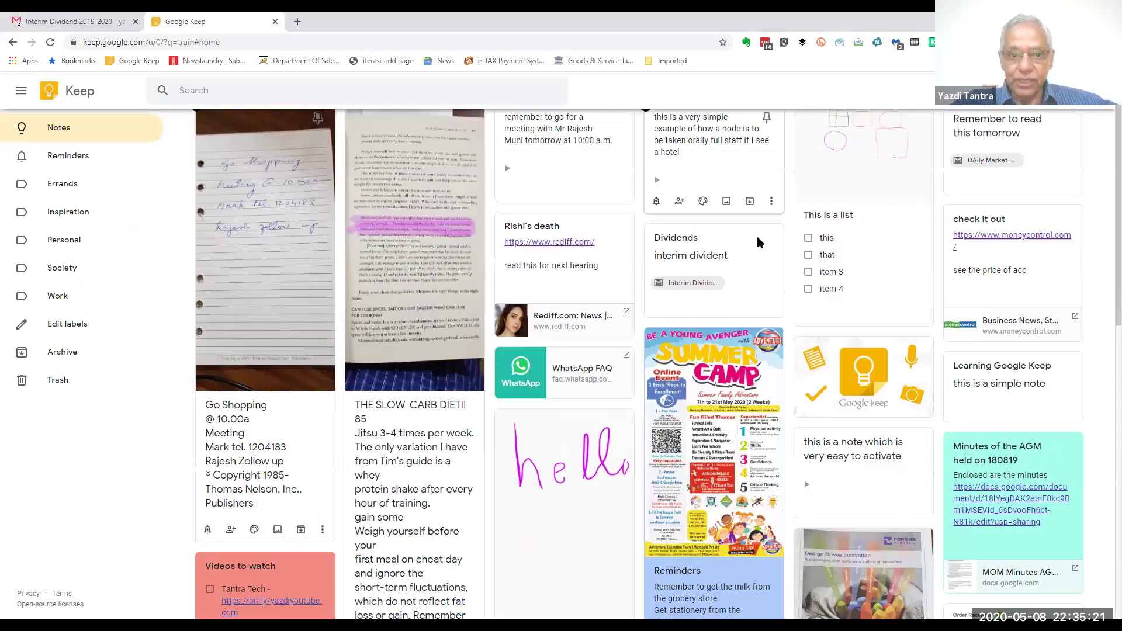
scroll(757, 236, "down", 10)
scroll(426, 232, "down", 2)
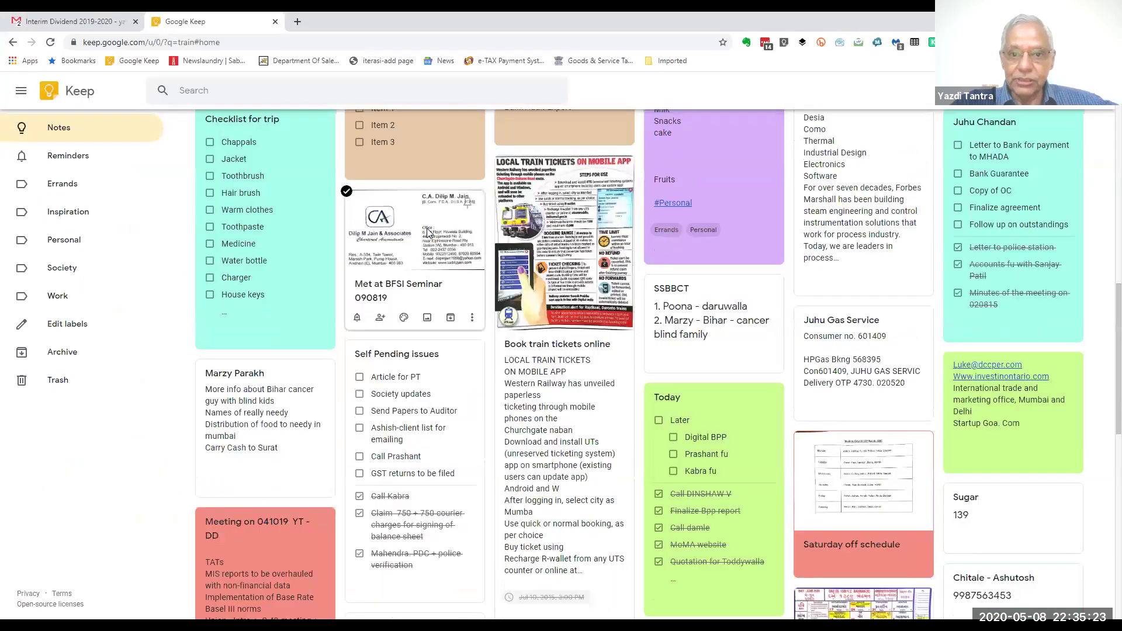
left_click(427, 232)
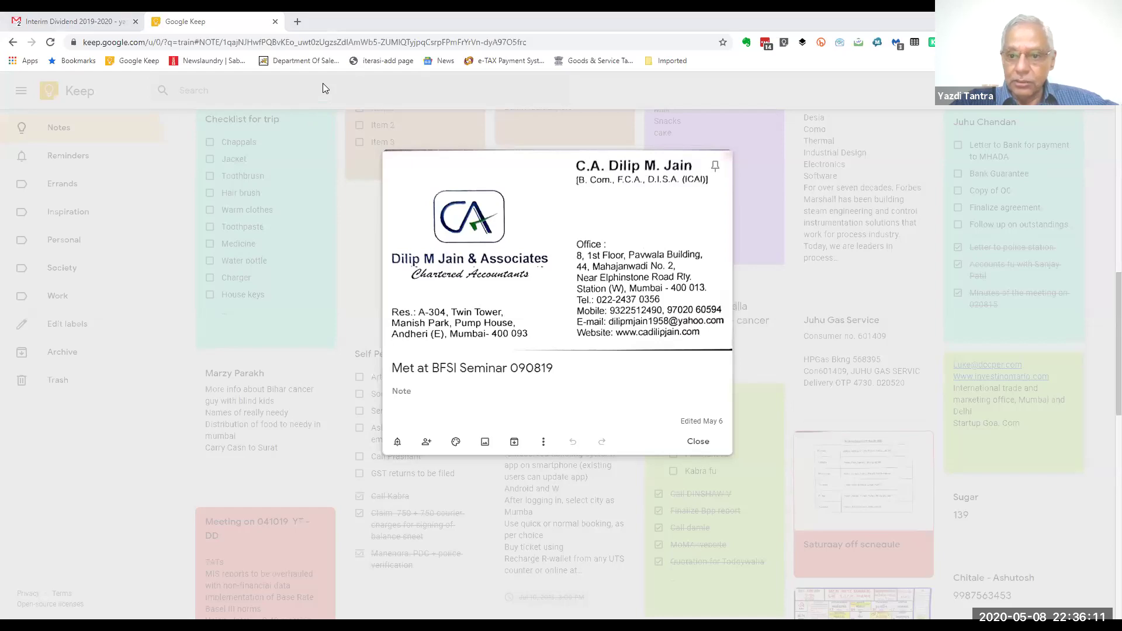
Switch to the Evernote welcome note and point out the YouTube link line
key("alt+Tab")
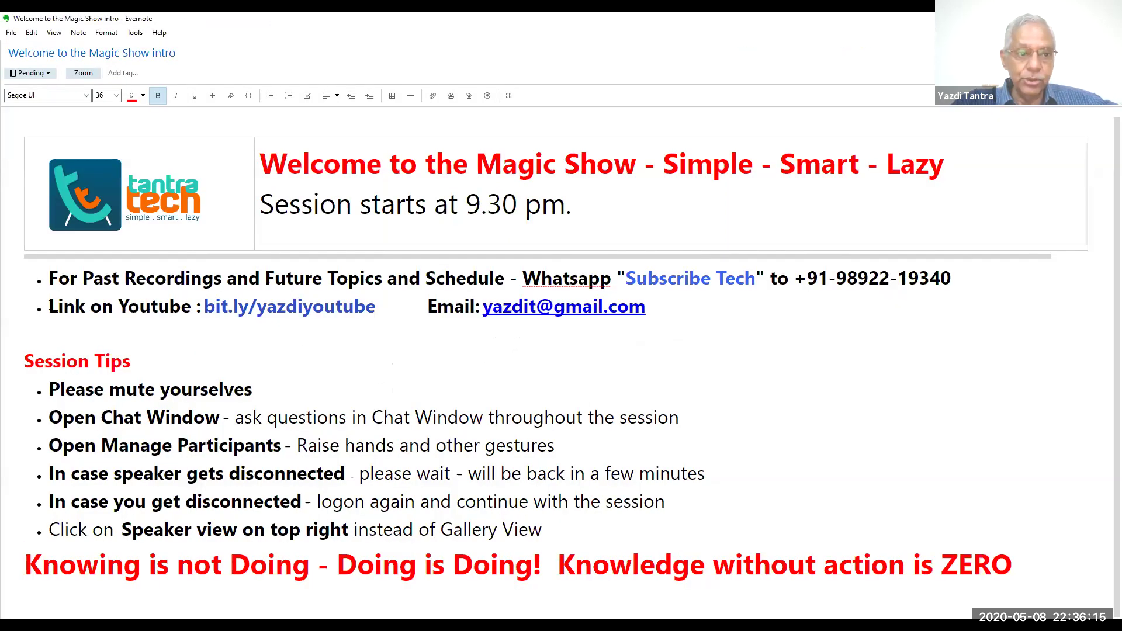
left_click(278, 308)
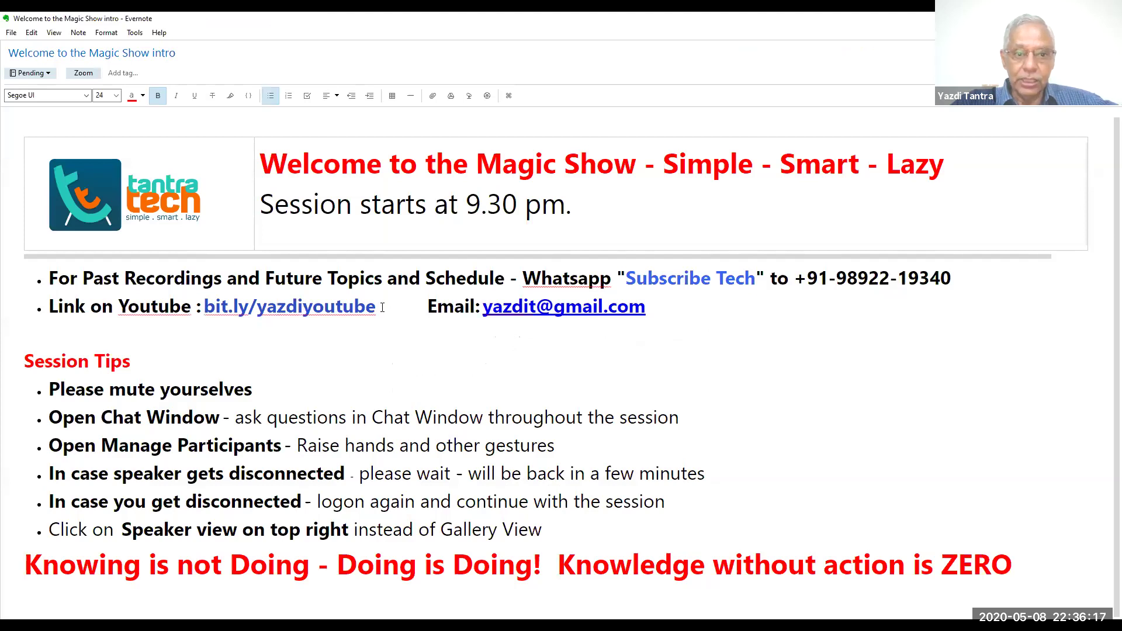
key("Right")
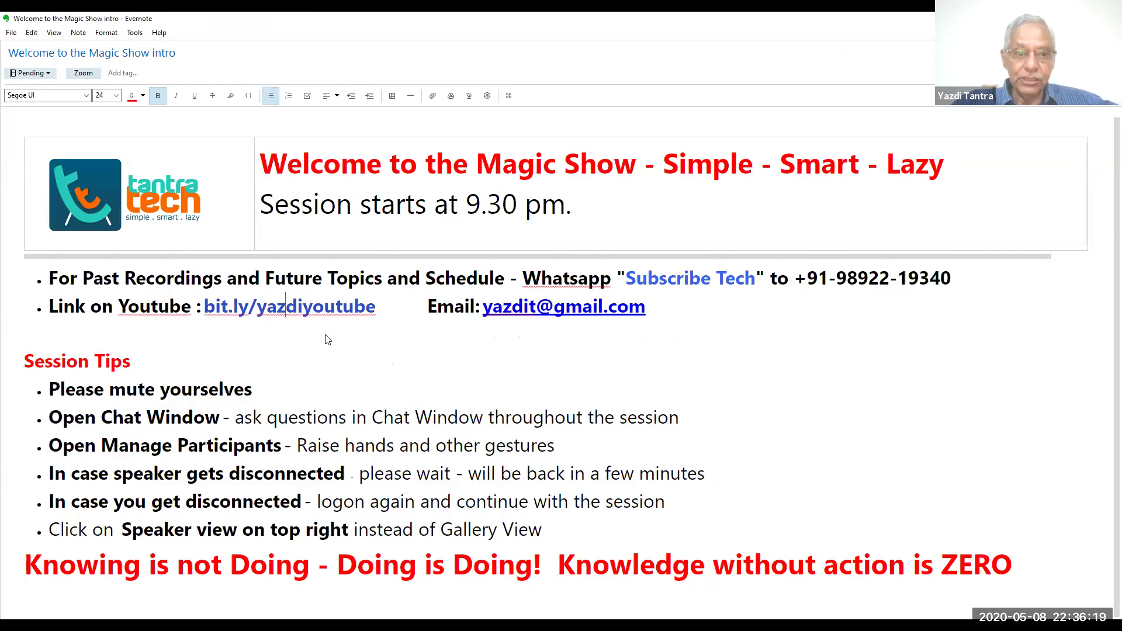
left_click(327, 341)
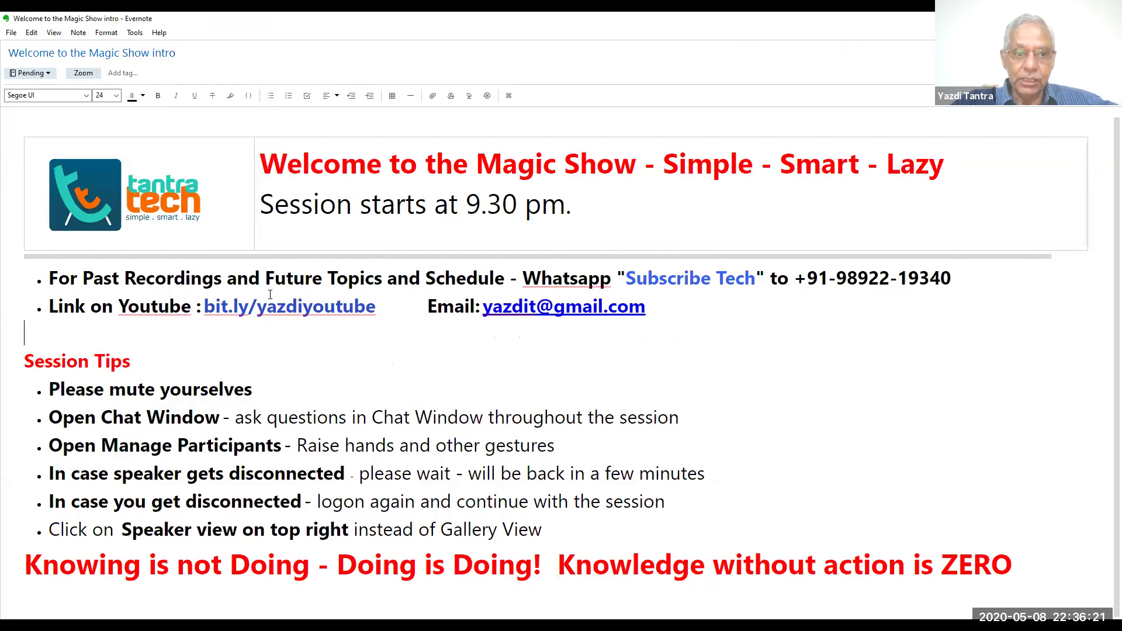